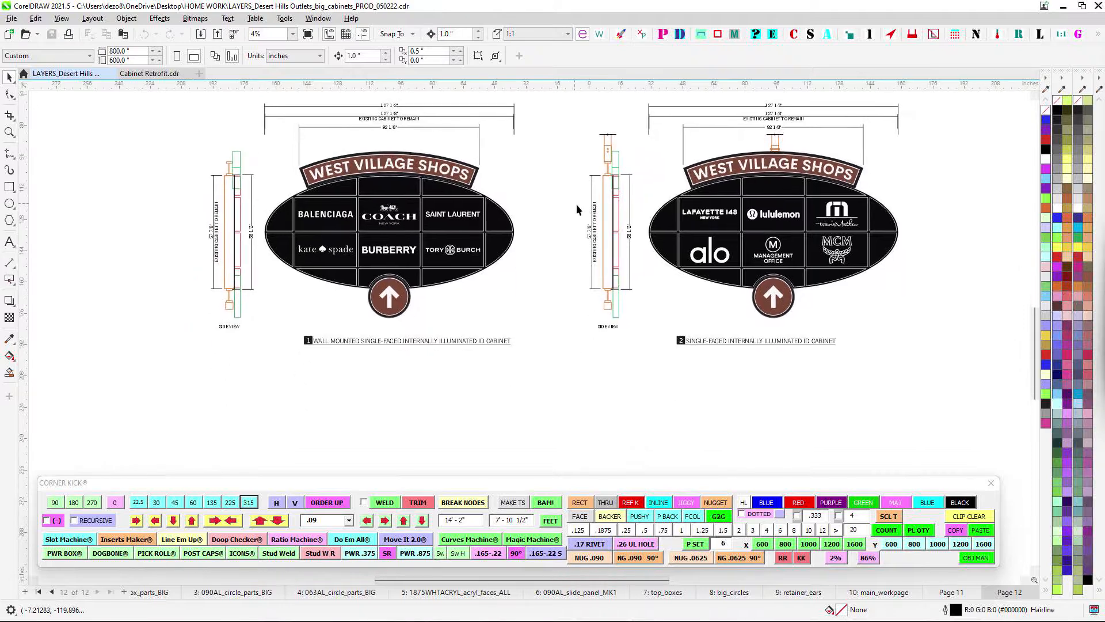
# - Look over the West Village Shops cabinet drawings on Page 12 and Page 11
pyautogui.scroll(-1, 579, 202)
pyautogui.scroll(2, 566, 233)
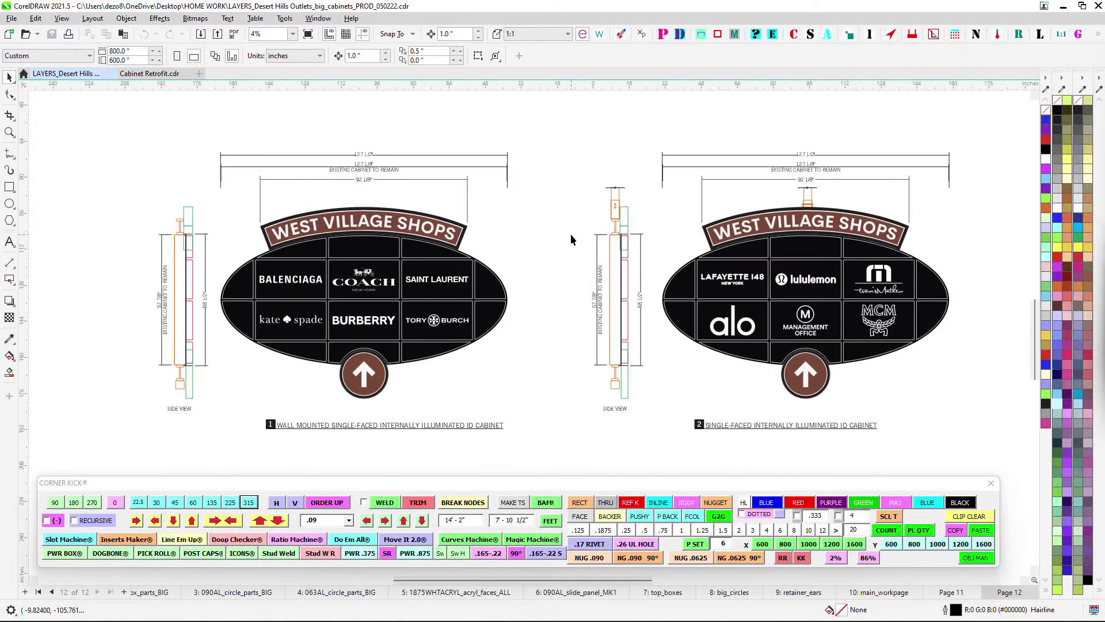
pyautogui.click(951, 591)
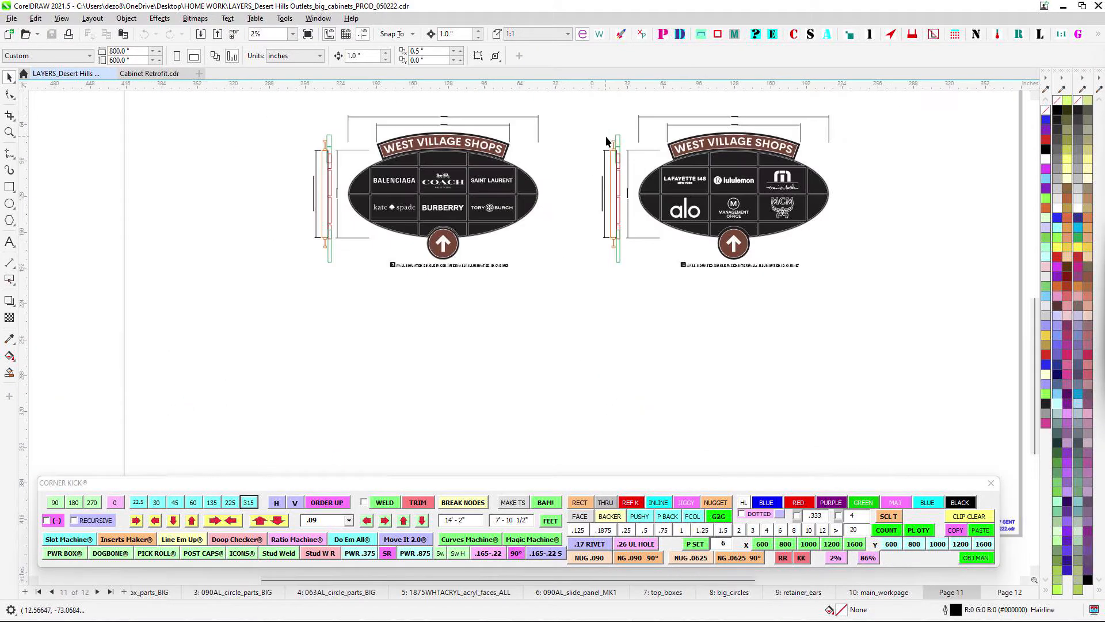
pyautogui.scroll(2, 593, 160)
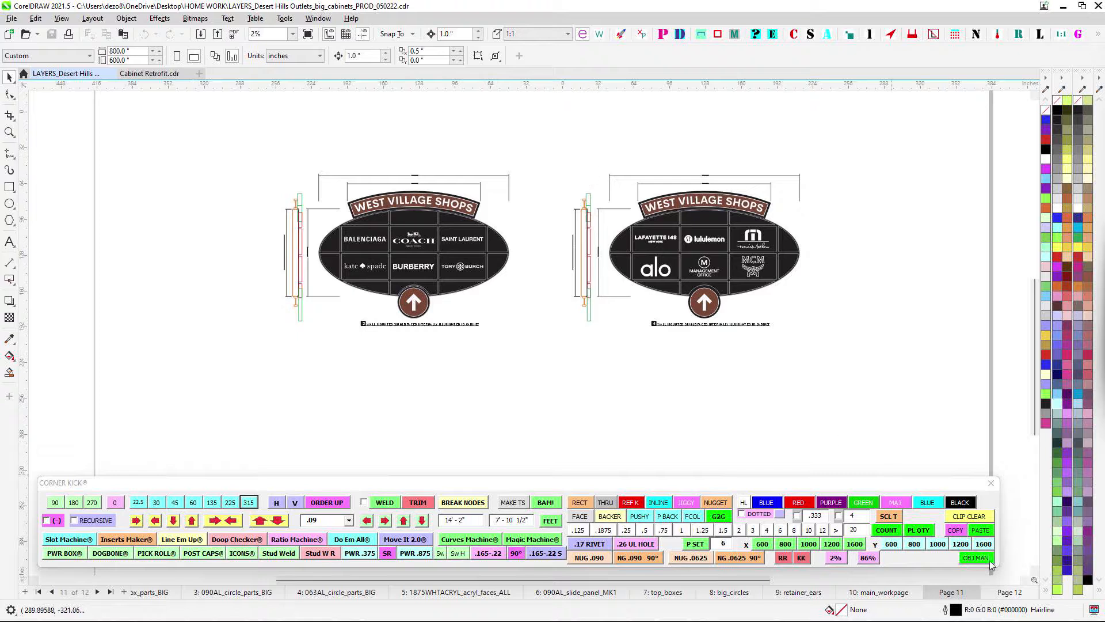
# - Switch to the Cabinet Retrofit document and examine the Building 400 and Building 100 elevations on Page 1
pyautogui.click(151, 74)
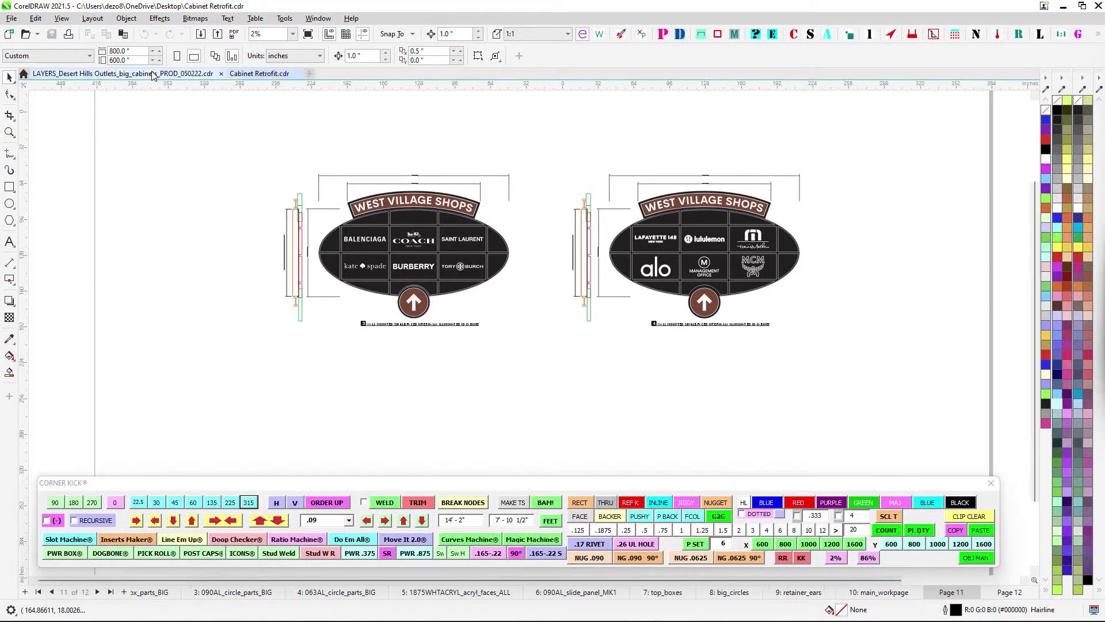
pyautogui.scroll(3, 565, 244)
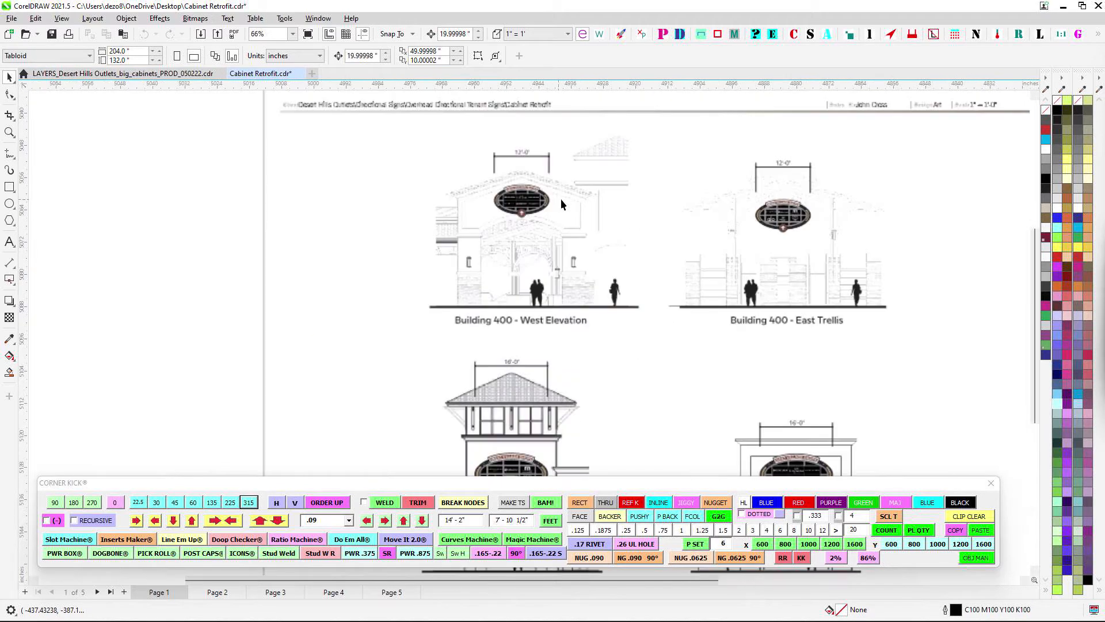
pyautogui.scroll(-3, 556, 202)
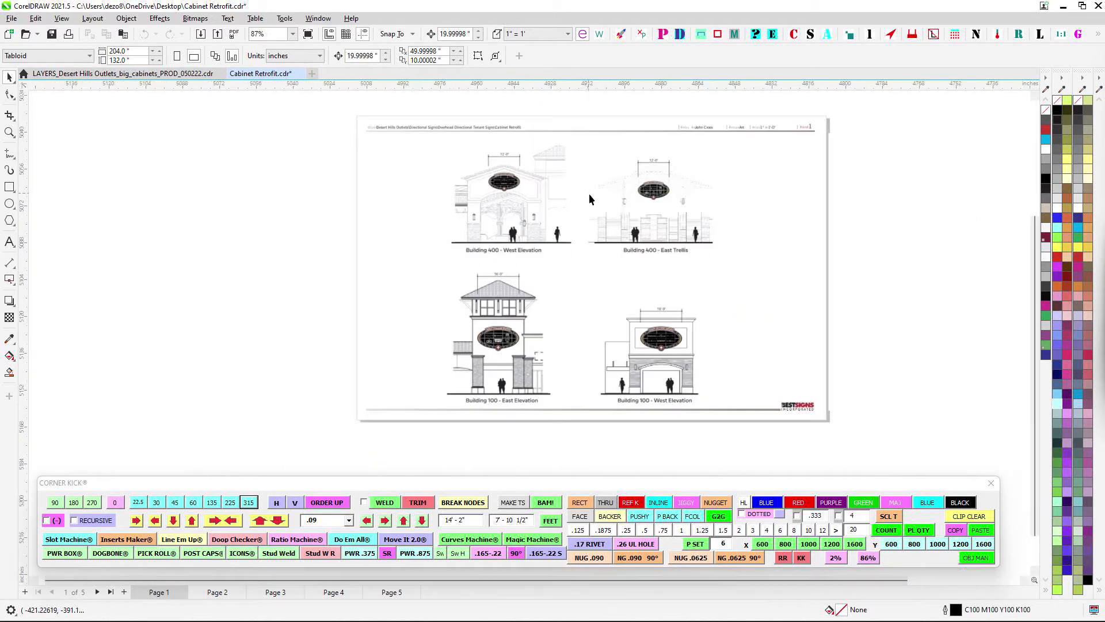
pyautogui.scroll(1, 588, 193)
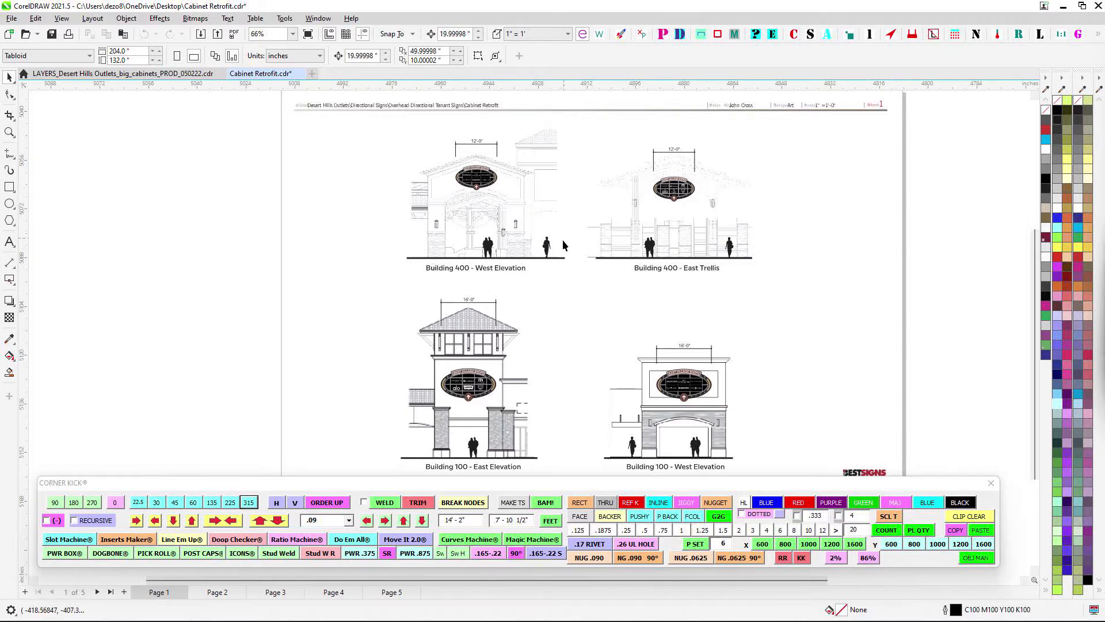
pyautogui.scroll(2, 518, 179)
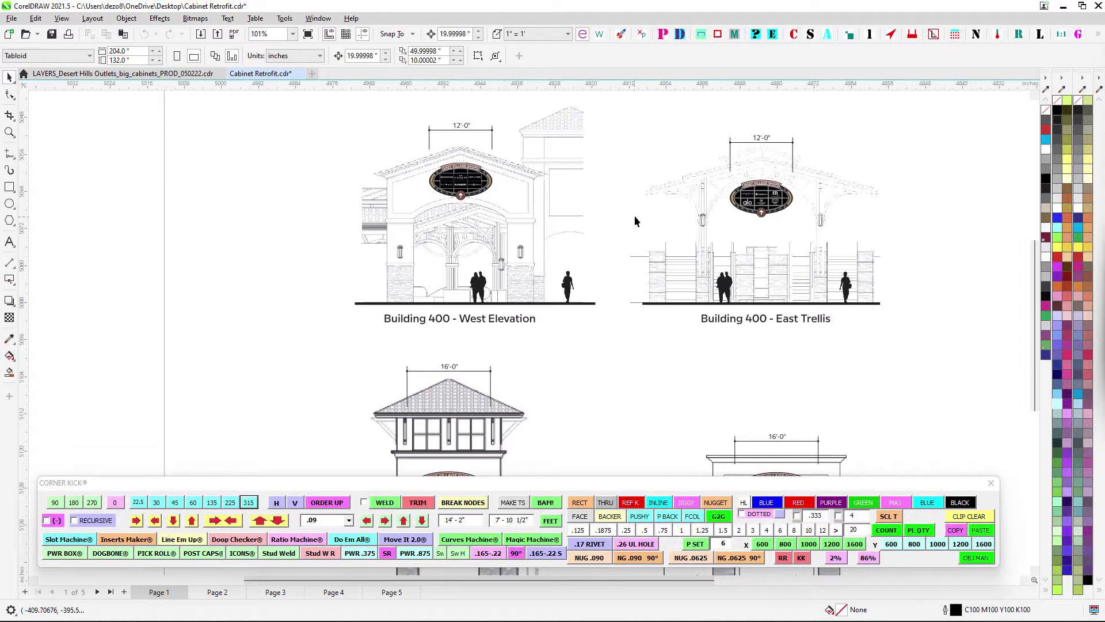
pyautogui.scroll(-2, 634, 218)
pyautogui.scroll(-1, 640, 360)
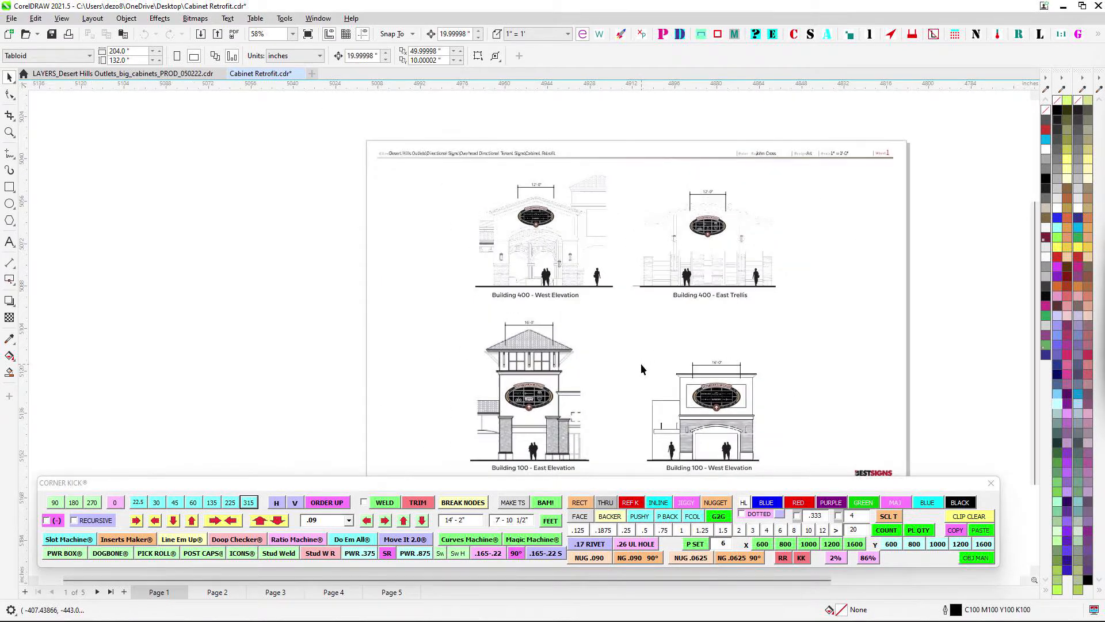
pyautogui.scroll(4, 621, 312)
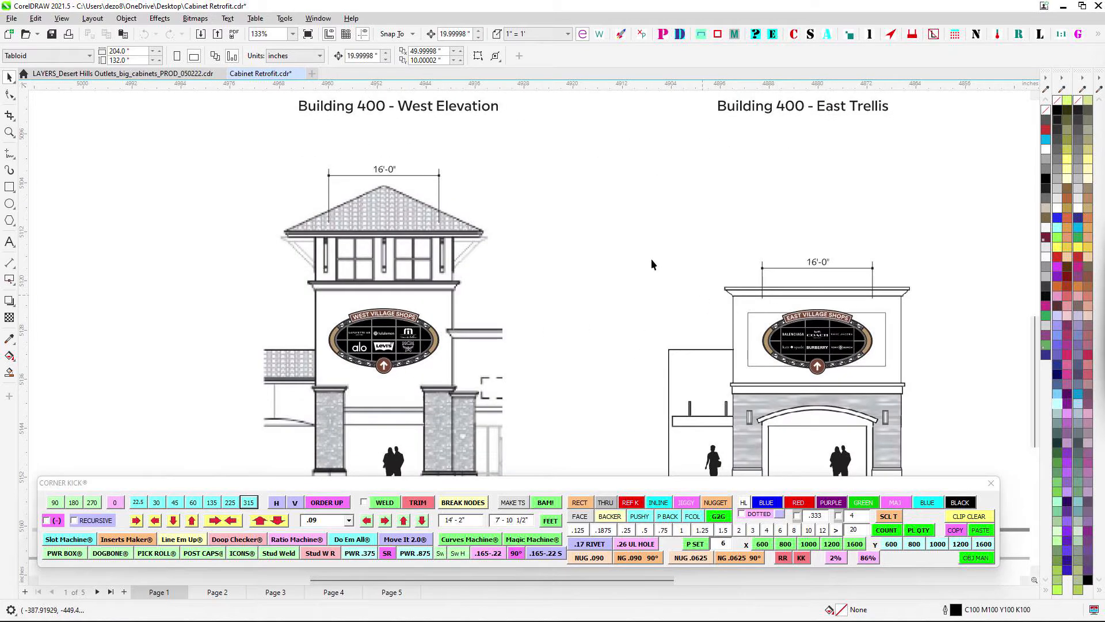
pyautogui.moveTo(472, 138); pyautogui.dragTo(609, 409)
pyautogui.moveTo(947, 210); pyautogui.dragTo(817, 226)
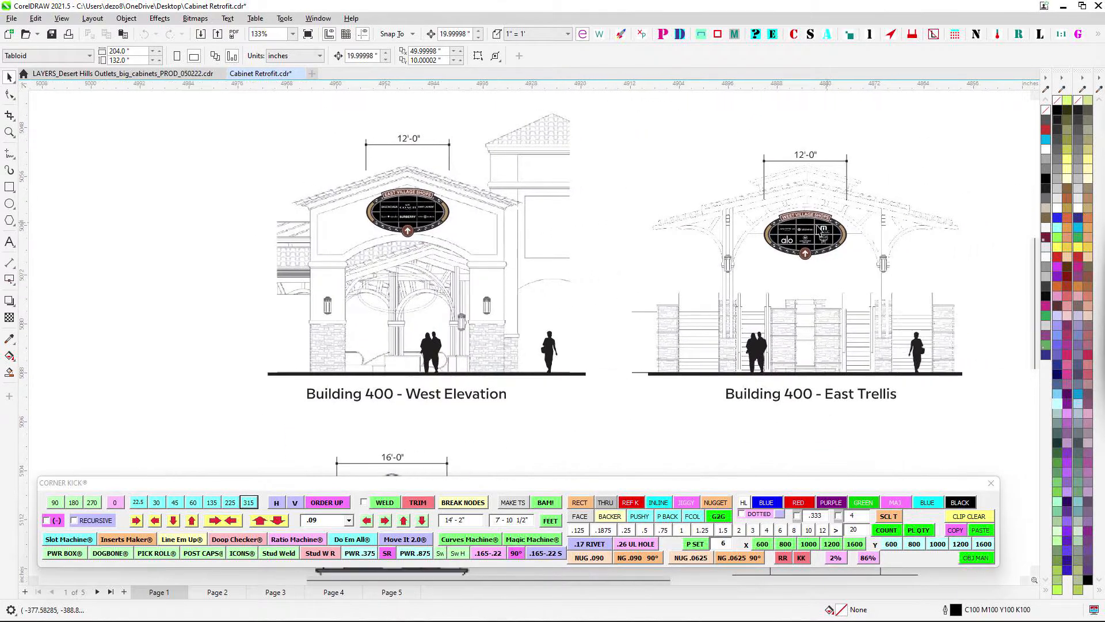
pyautogui.moveTo(601, 309); pyautogui.dragTo(550, 118)
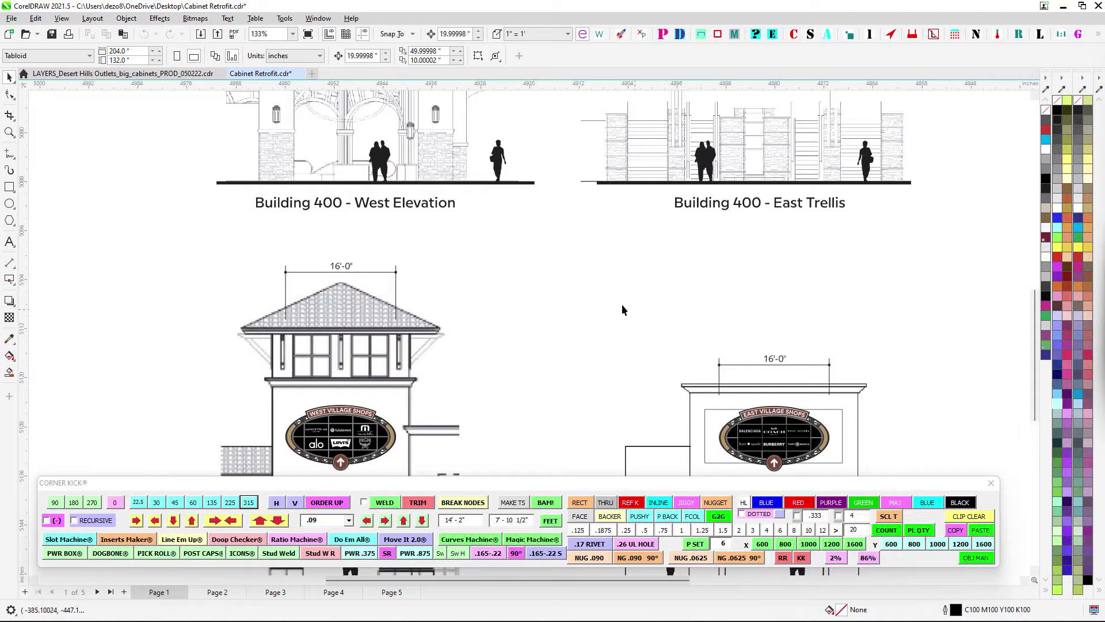
pyautogui.scroll(-1, 599, 427)
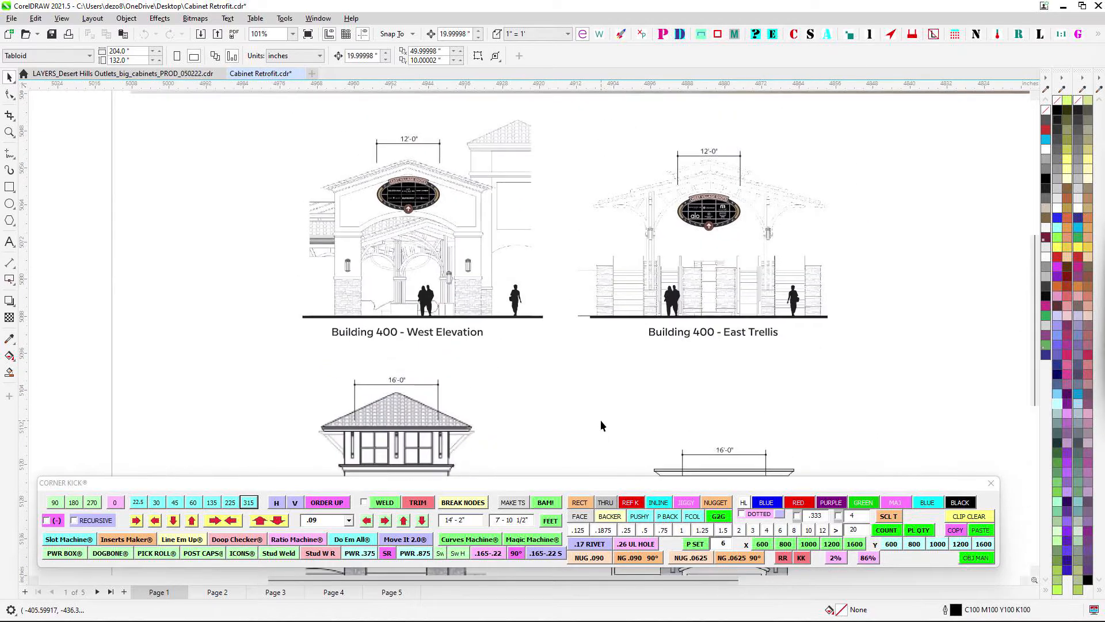
# - Examine the oval tenant signs on the Building 400 West Elevation and East Trellis up close
pyautogui.scroll(2, 662, 250)
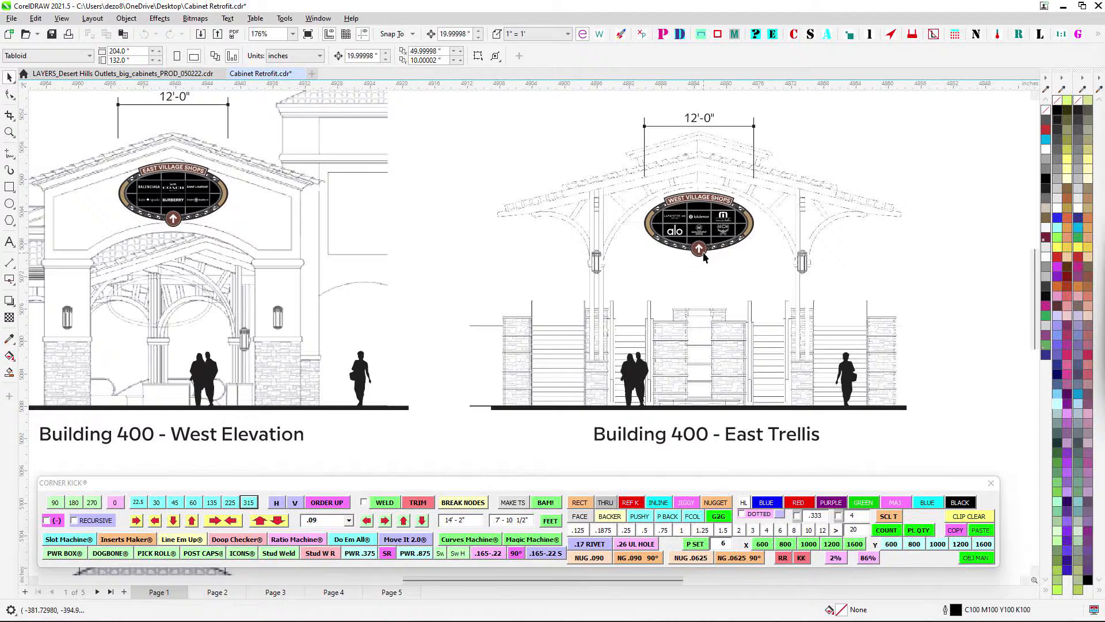
pyautogui.scroll(-1, 725, 265)
pyautogui.scroll(-1, 538, 243)
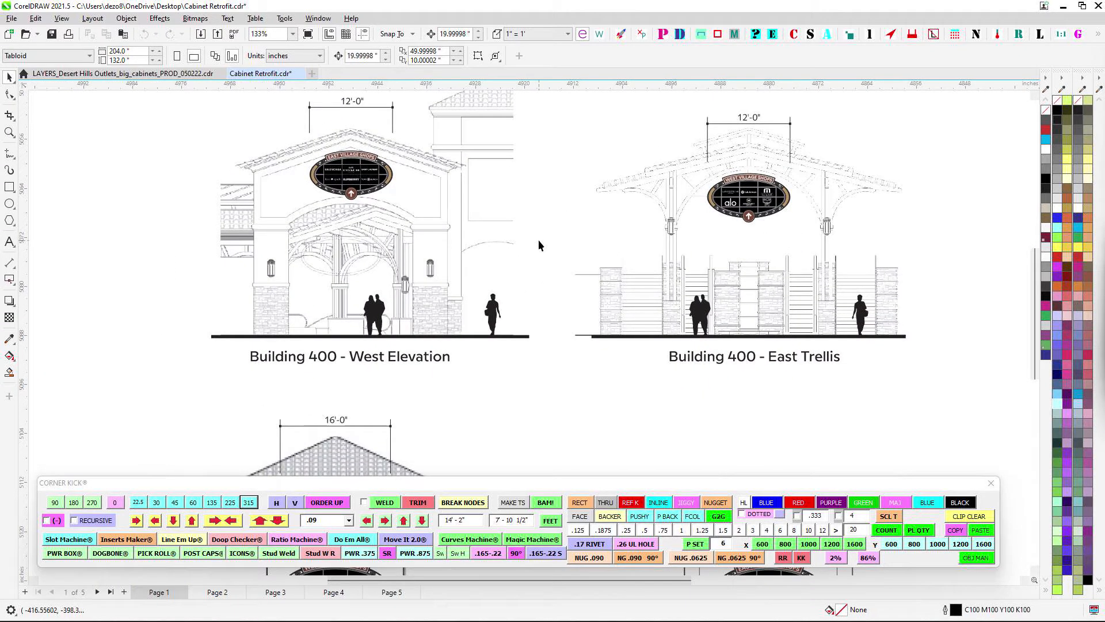
pyautogui.scroll(5, 773, 209)
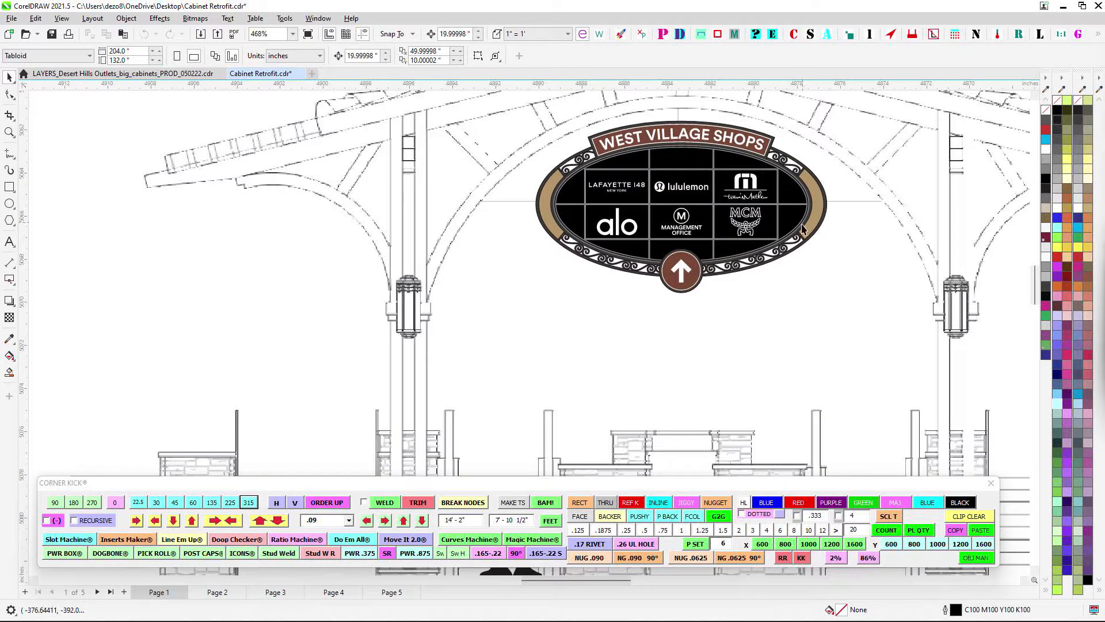
pyautogui.scroll(-2, 694, 227)
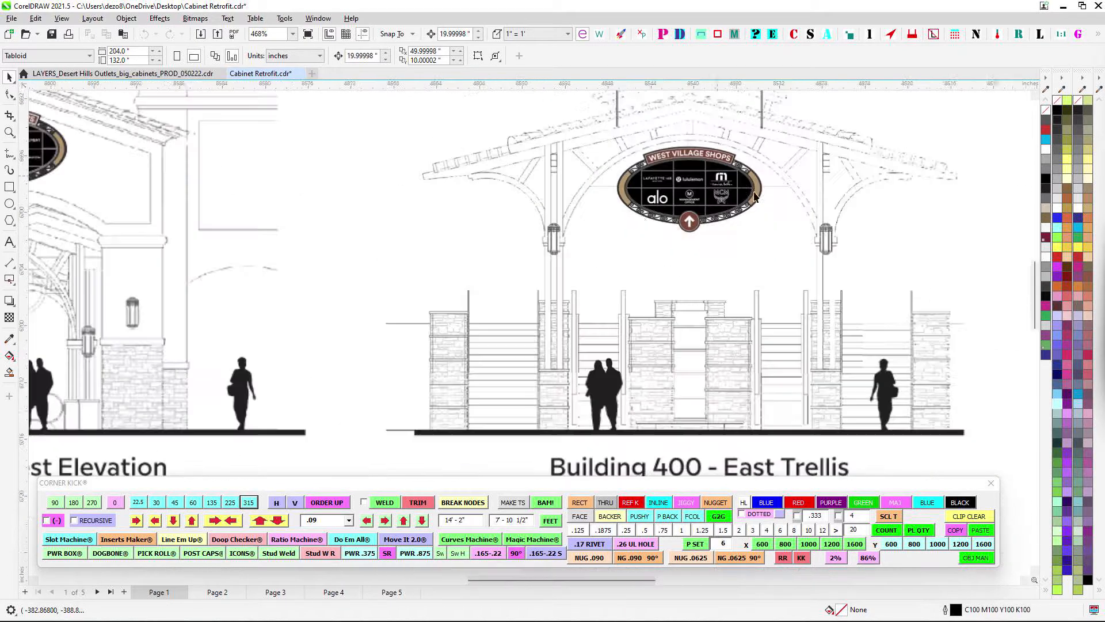
pyautogui.moveTo(446, 243); pyautogui.dragTo(851, 254)
pyautogui.scroll(2, 536, 168)
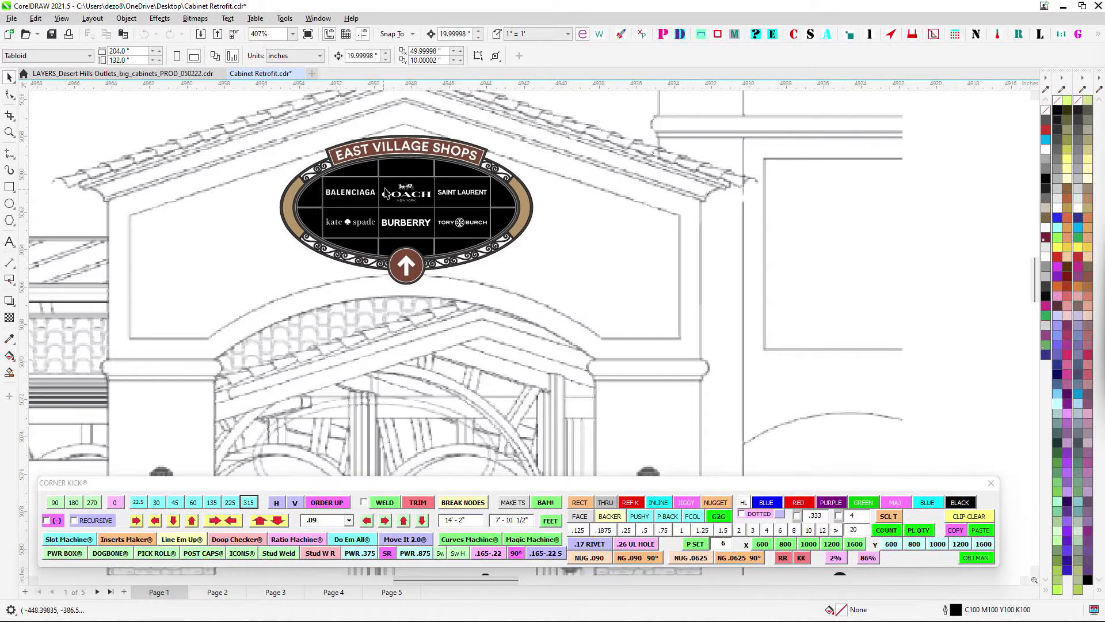
pyautogui.scroll(-2, 489, 279)
pyautogui.scroll(1, 490, 279)
pyautogui.moveTo(434, 460); pyautogui.dragTo(438, 346)
pyautogui.scroll(4, 442, 190)
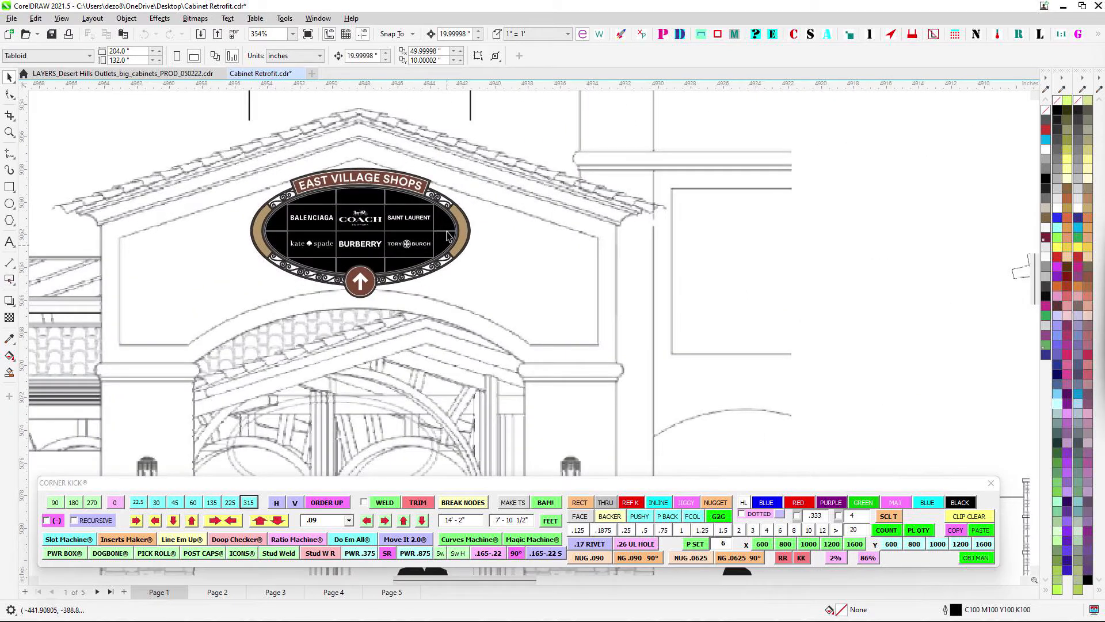
pyautogui.scroll(-2, 492, 250)
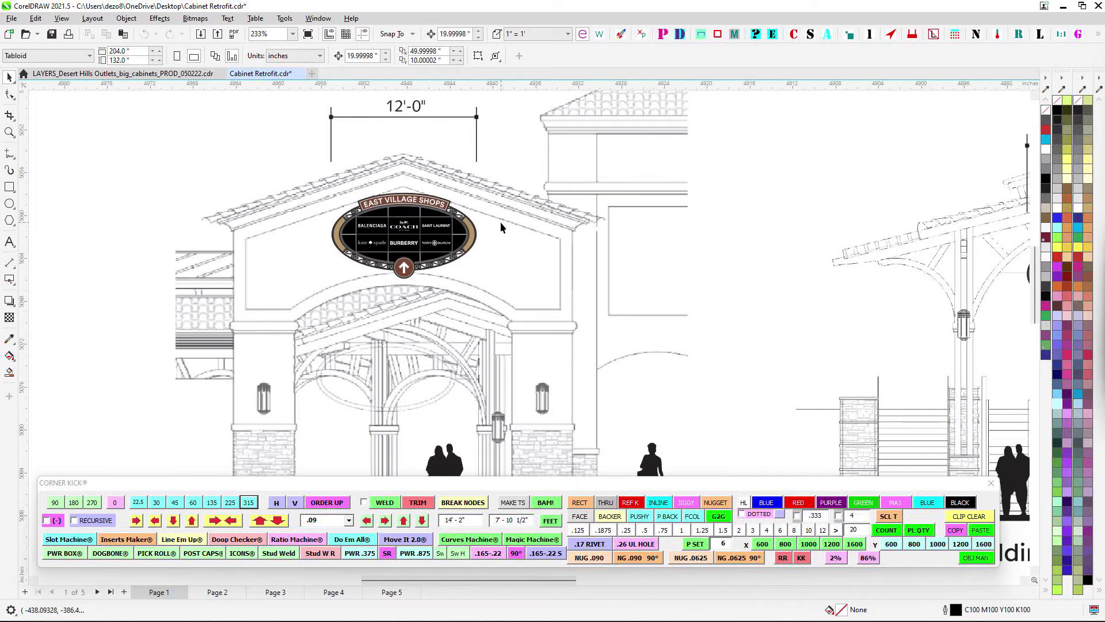
pyautogui.scroll(-2, 504, 221)
pyautogui.scroll(3, 826, 253)
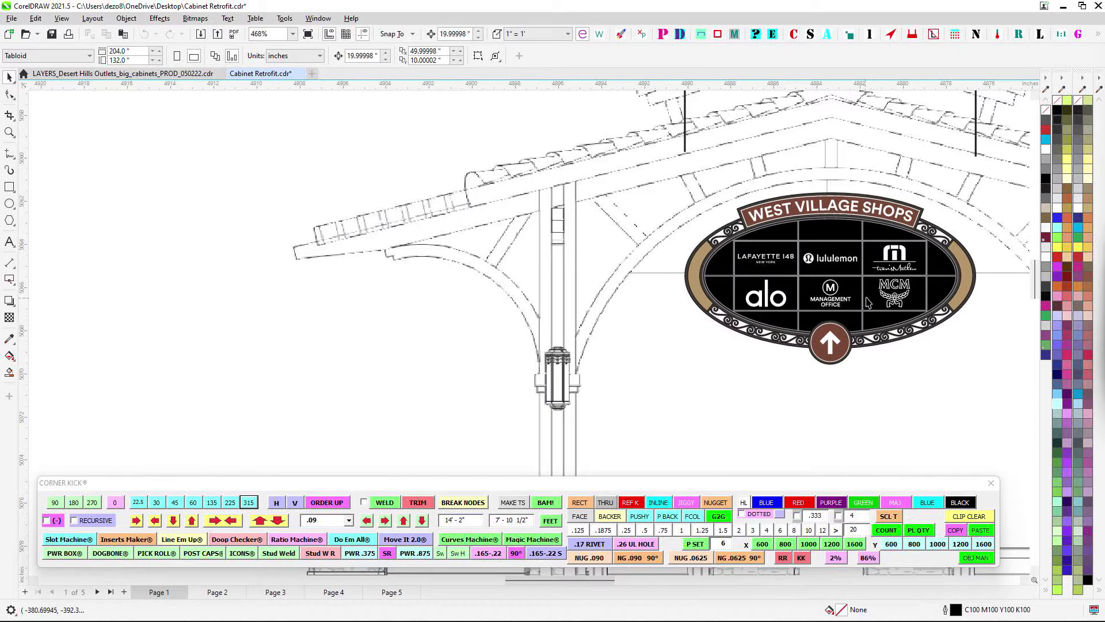
pyautogui.scroll(2, 835, 293)
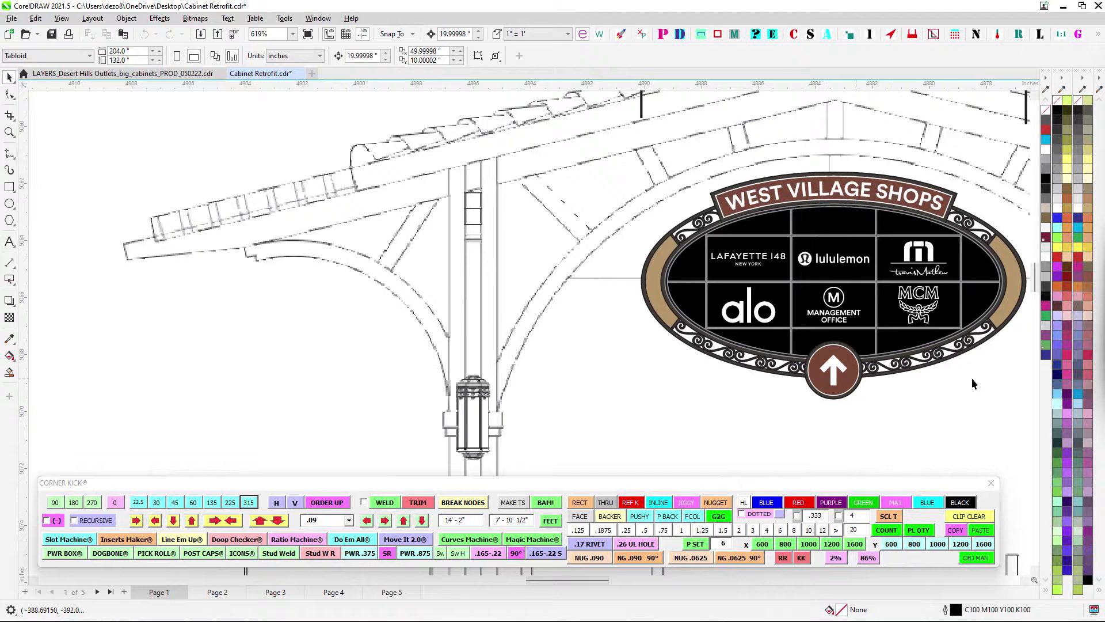
pyautogui.scroll(-5, 876, 230)
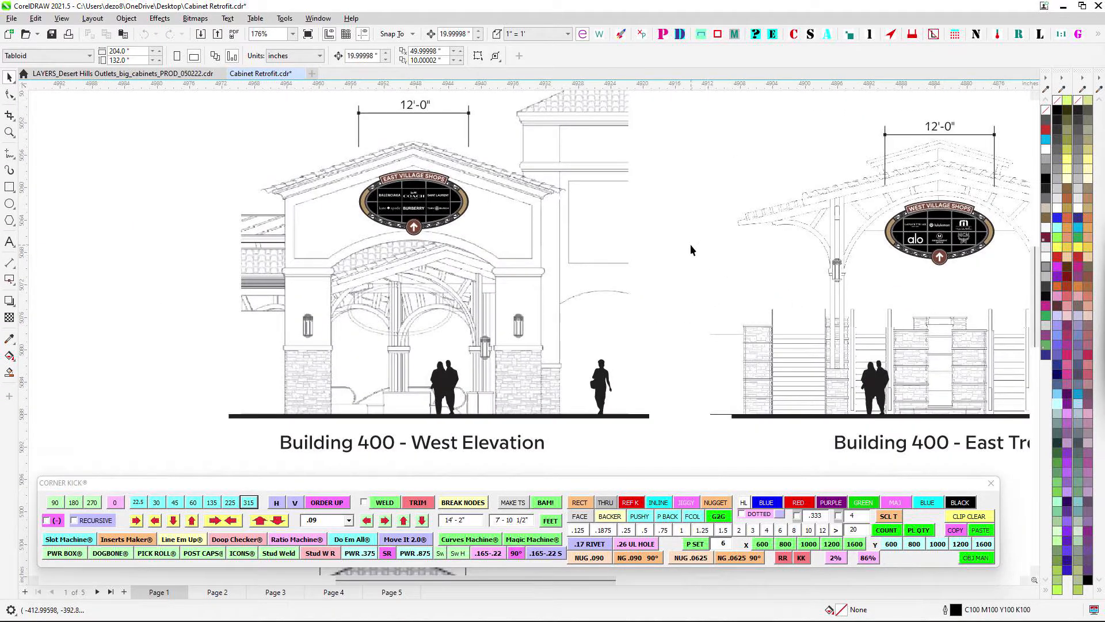
# - Save the Cabinet Retrofit document and return to the LAYERS_Desert Hills Outlets big cabinets document
pyautogui.click(51, 33)
pyautogui.scroll(1, 456, 184)
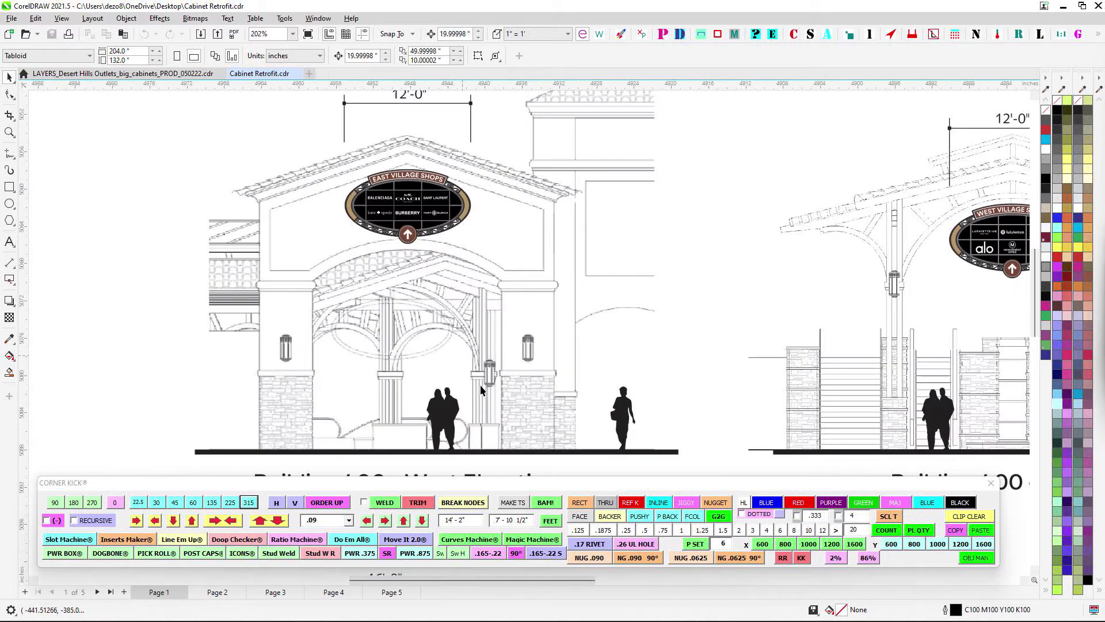
pyautogui.click(171, 75)
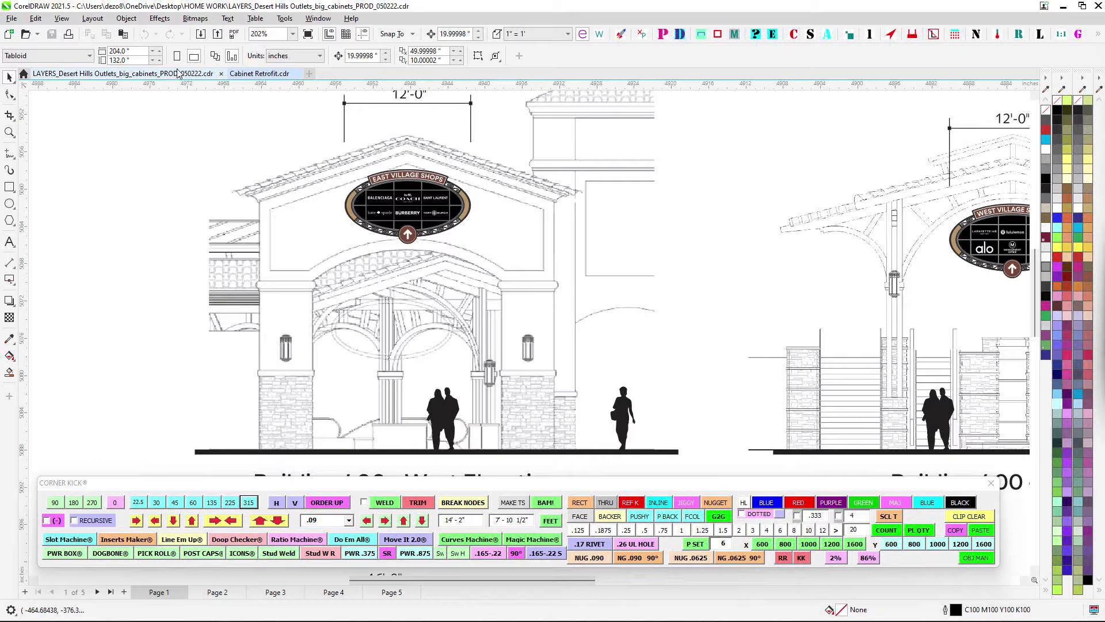
# - On the main_workpage page, find the cabinet side view and examine its upper edge where the new face fastens to the existing cabinet
pyautogui.scroll(1, 711, 195)
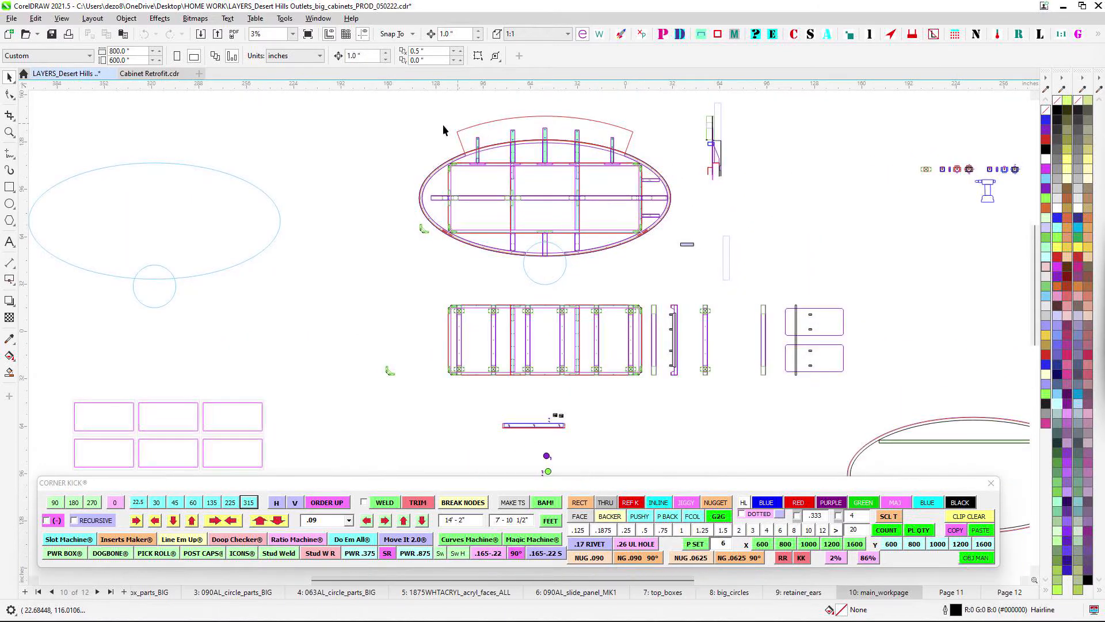
pyautogui.scroll(-2, 724, 198)
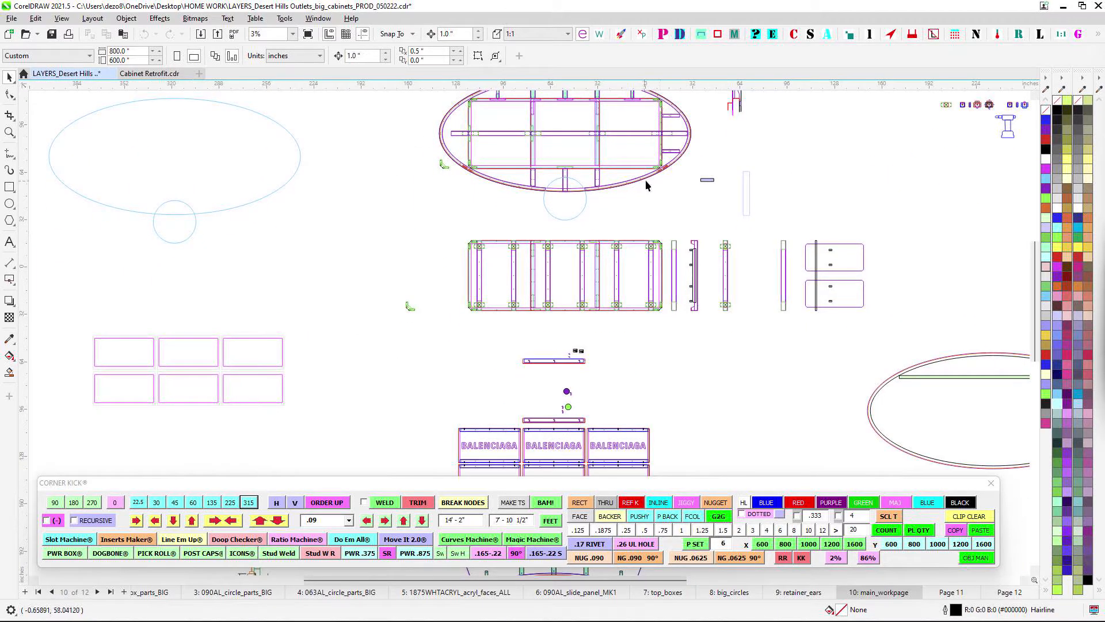
pyautogui.moveTo(730, 190); pyautogui.dragTo(663, 188)
pyautogui.scroll(-1, 669, 198)
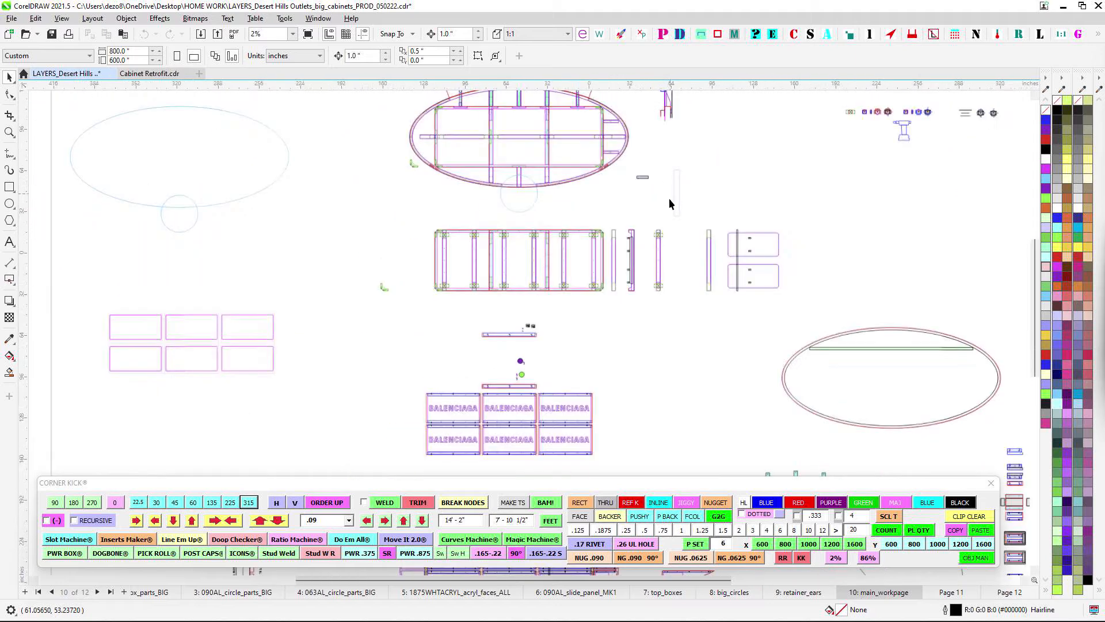
pyautogui.moveTo(615, 304); pyautogui.dragTo(642, 168)
pyautogui.moveTo(489, 306); pyautogui.dragTo(692, 165)
pyautogui.scroll(2, 495, 251)
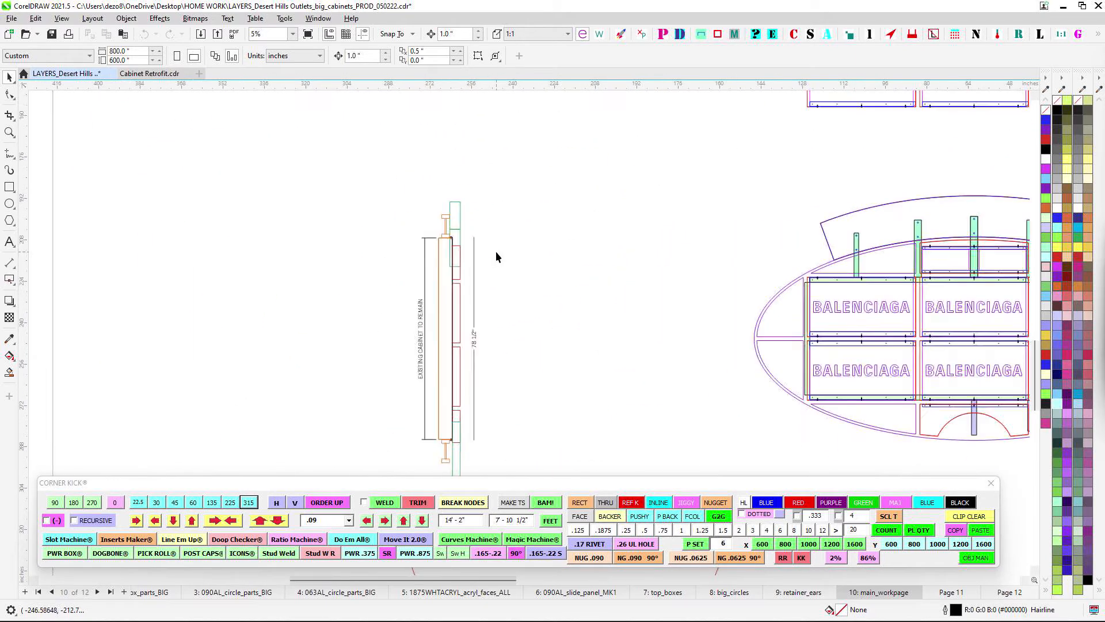
pyautogui.scroll(3, 495, 251)
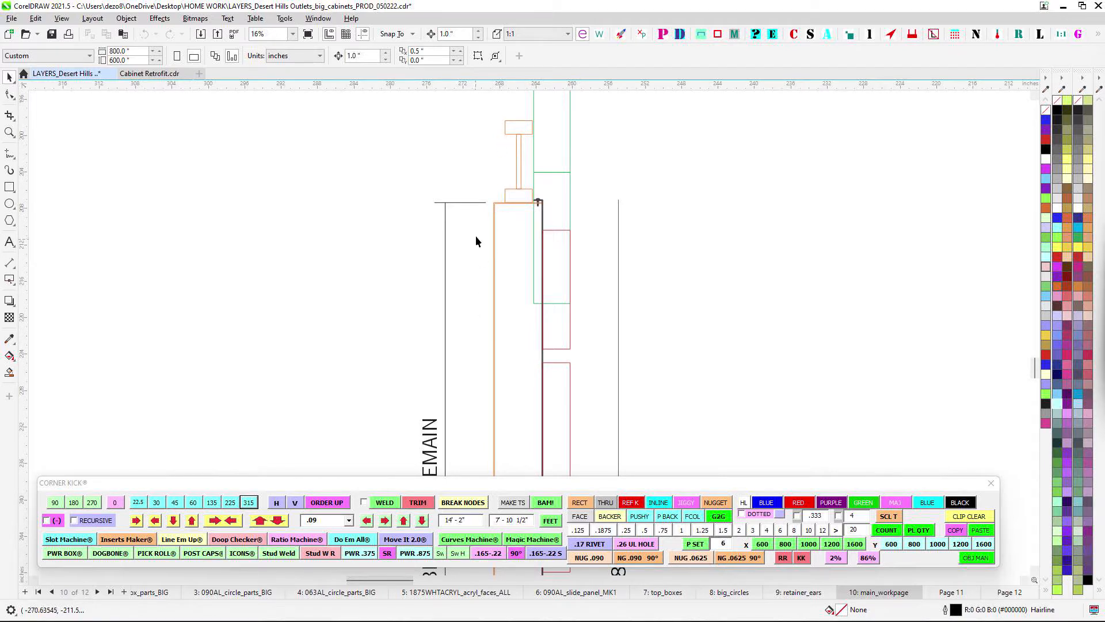
pyautogui.scroll(2, 538, 201)
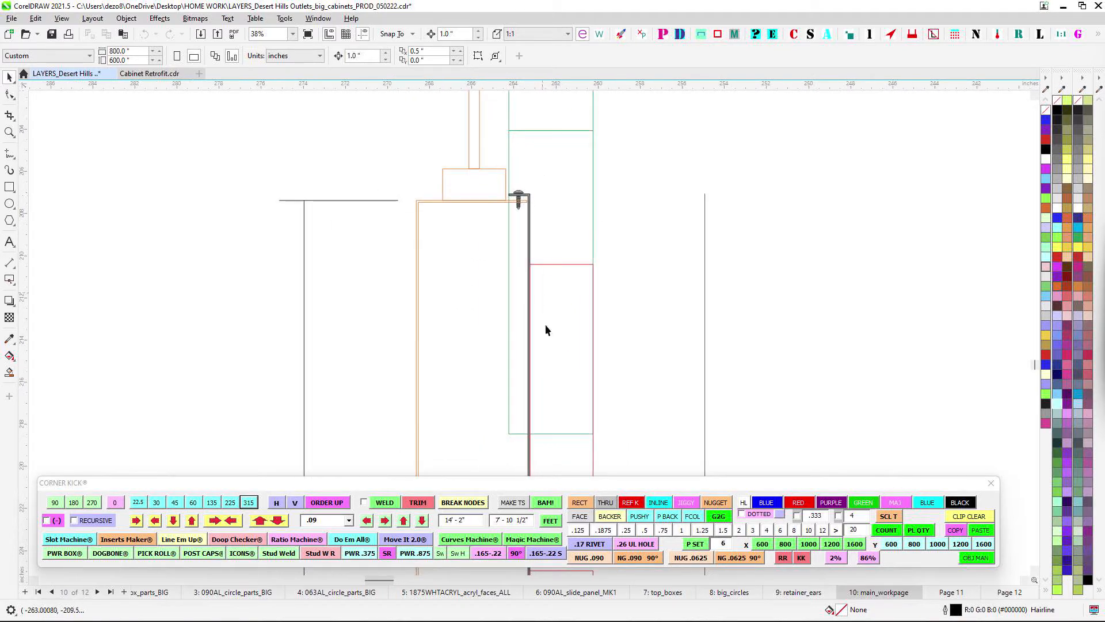
pyautogui.scroll(-3, 523, 172)
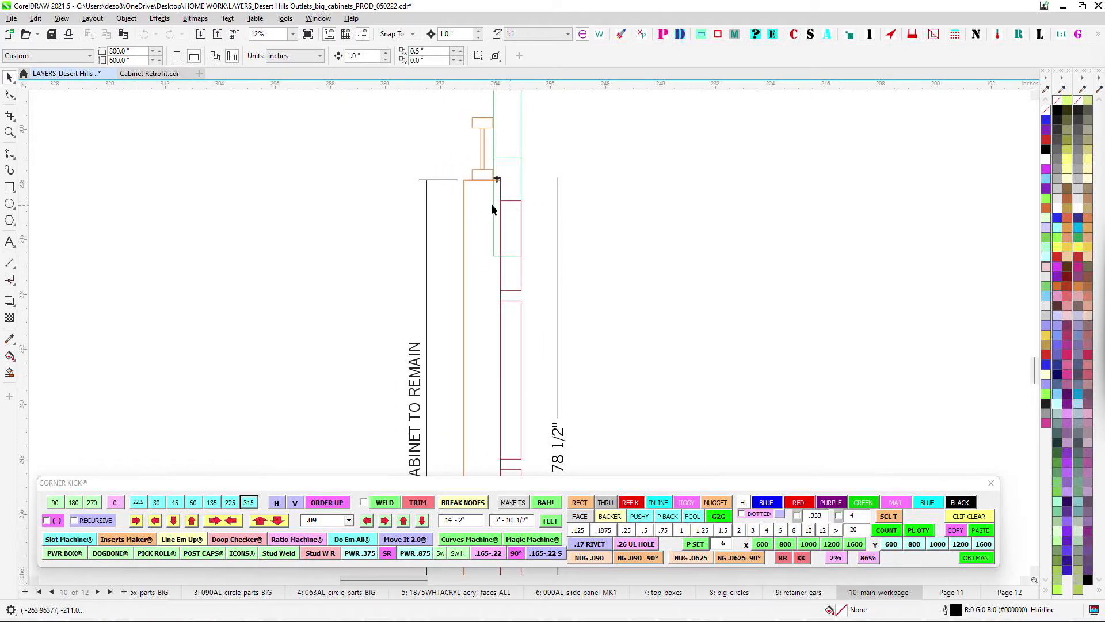
pyautogui.scroll(-4, 471, 309)
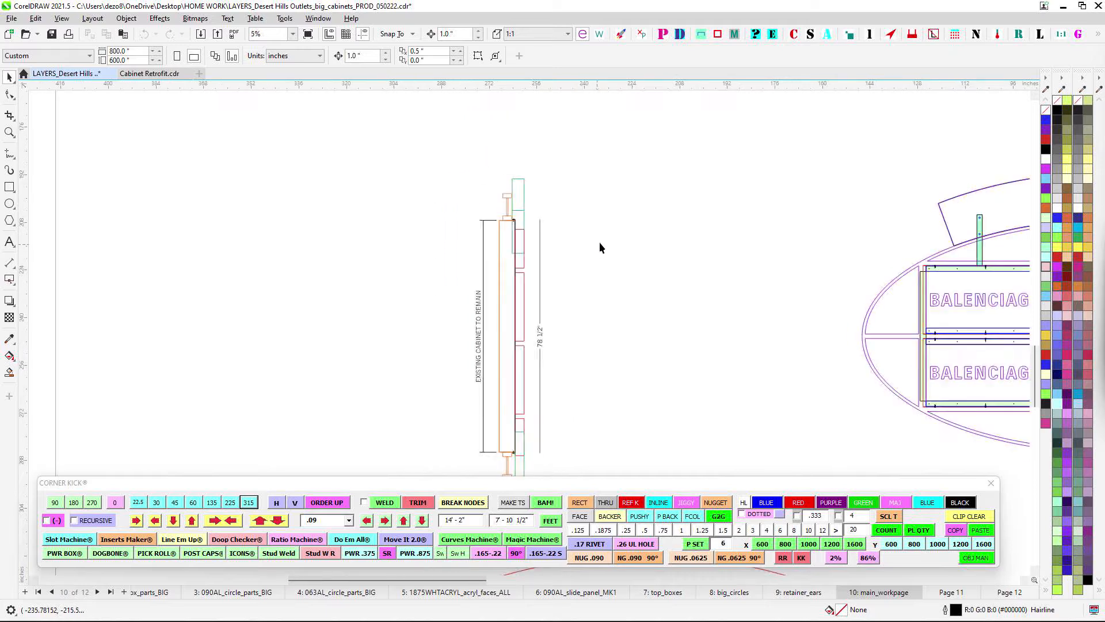
# - Examine the rectangular inner frame layout with its vertical members and corner brackets below the oval cabinet
pyautogui.moveTo(599, 242); pyautogui.dragTo(517, 465)
pyautogui.scroll(4, 607, 267)
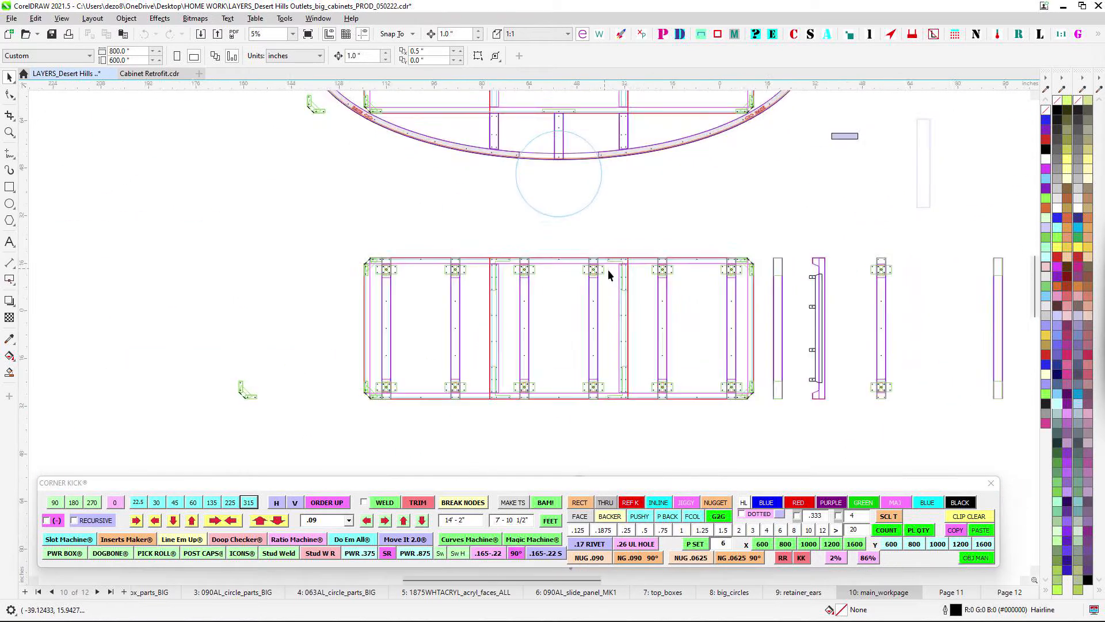
pyautogui.moveTo(610, 247); pyautogui.dragTo(647, 162)
pyautogui.scroll(-1, 647, 163)
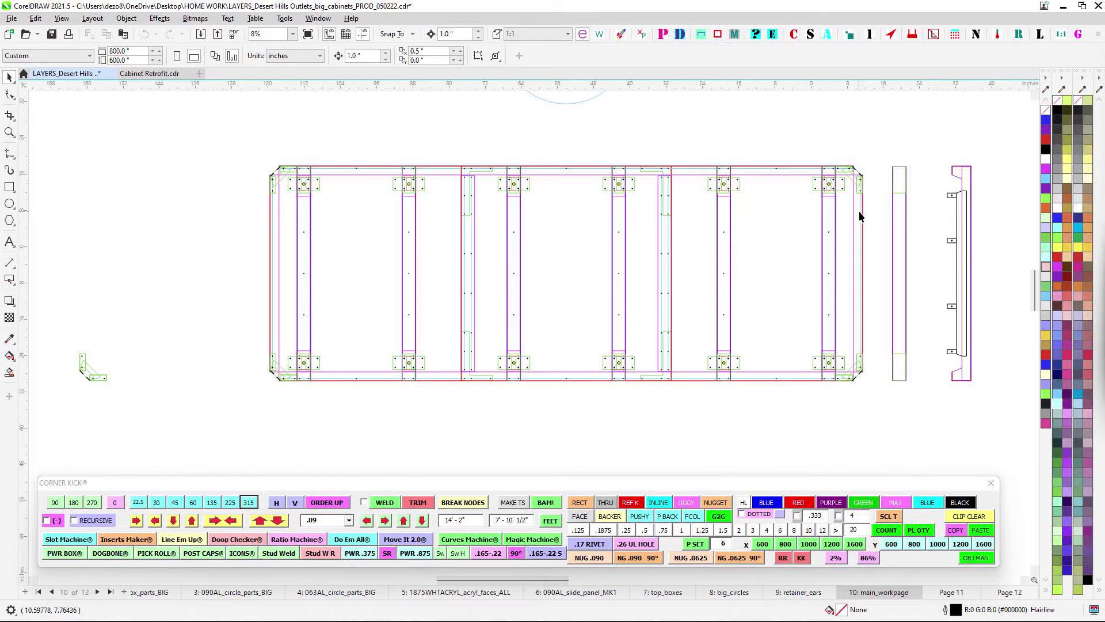
# - Examine the inner frame's upper corner up close, including the angled corner bracket and the mounting plates on the vertical members
pyautogui.scroll(2, 859, 215)
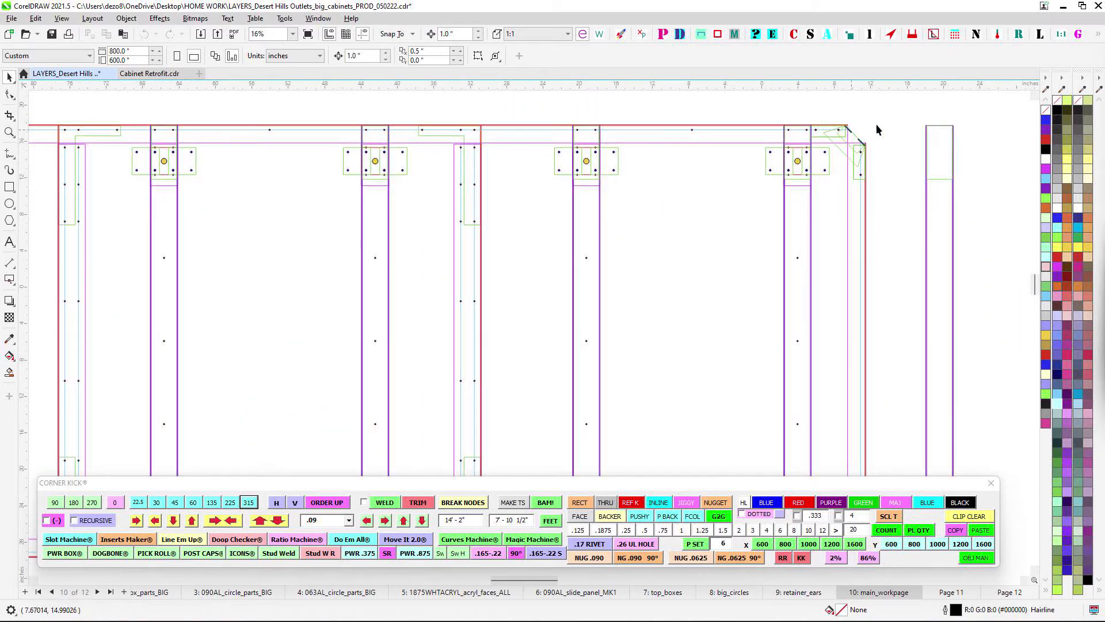
pyautogui.scroll(-1, 806, 173)
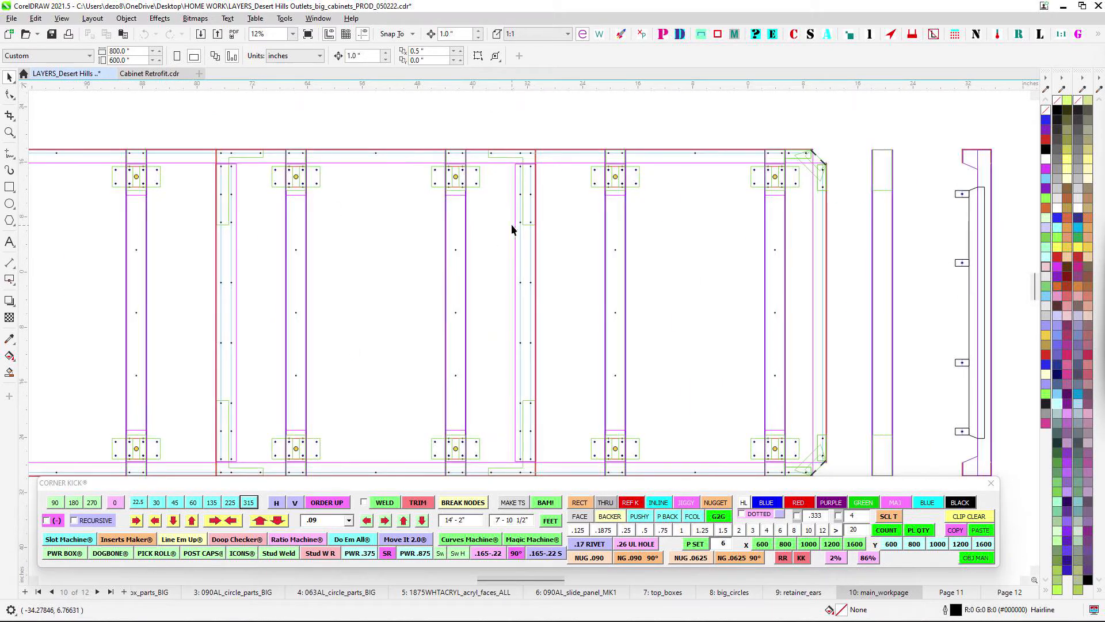
pyautogui.scroll(-2, 511, 227)
pyautogui.scroll(2, 694, 197)
pyautogui.scroll(-2, 743, 208)
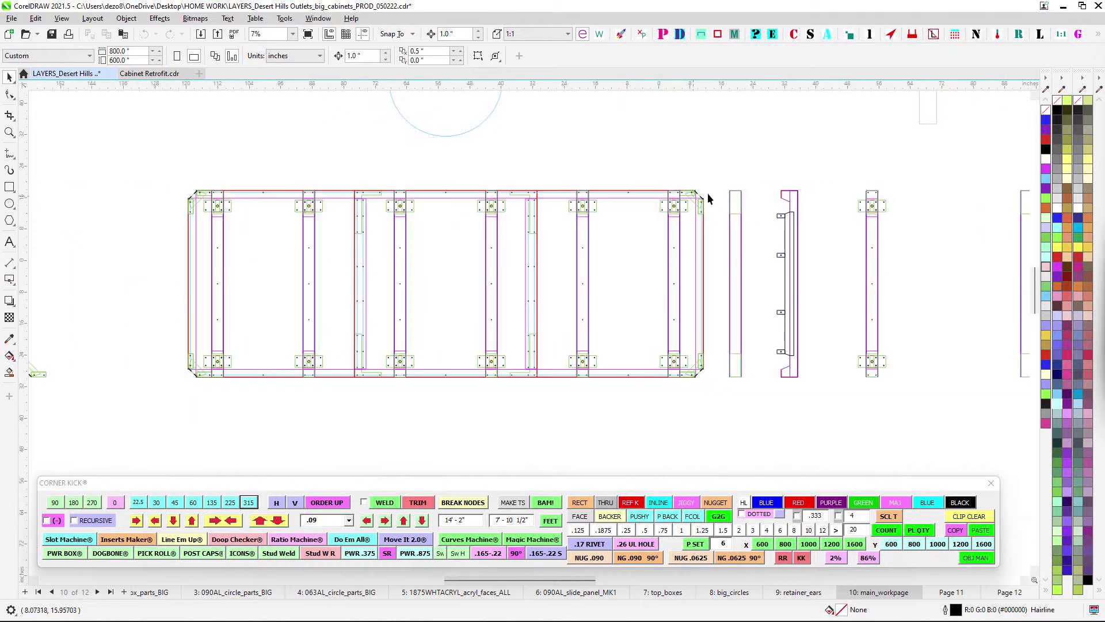
pyautogui.scroll(3, 696, 203)
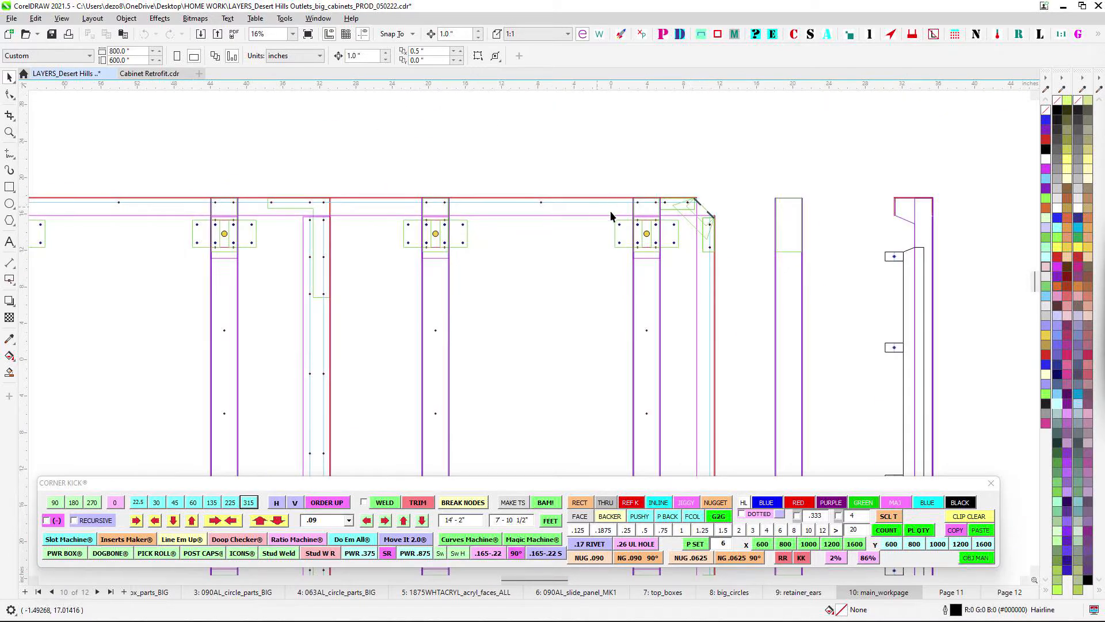
pyautogui.scroll(-2, 668, 203)
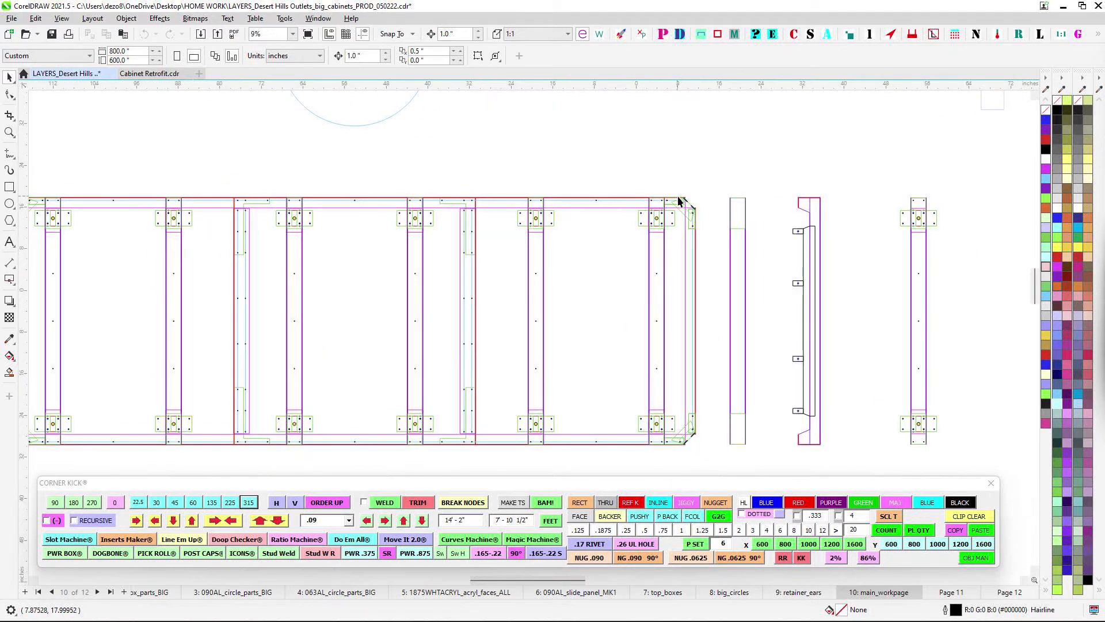
pyautogui.scroll(5, 679, 200)
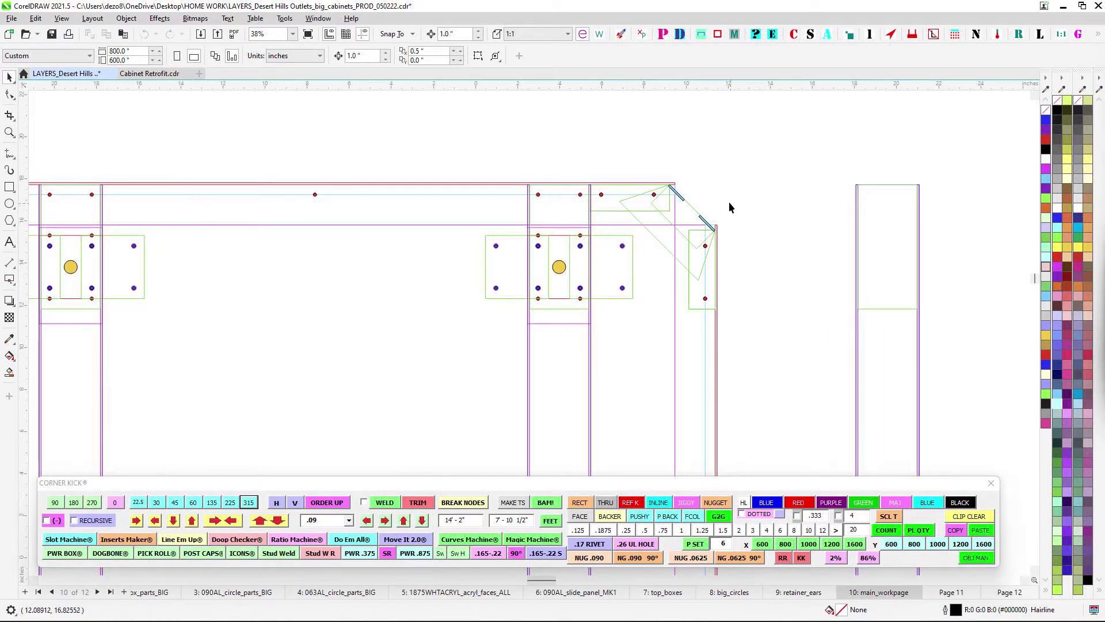
# - Compare the oval cabinet's frame drawing with the BALENCIAGA tenant panel layout on the same page
pyautogui.scroll(-5, 730, 204)
pyautogui.scroll(3, 654, 279)
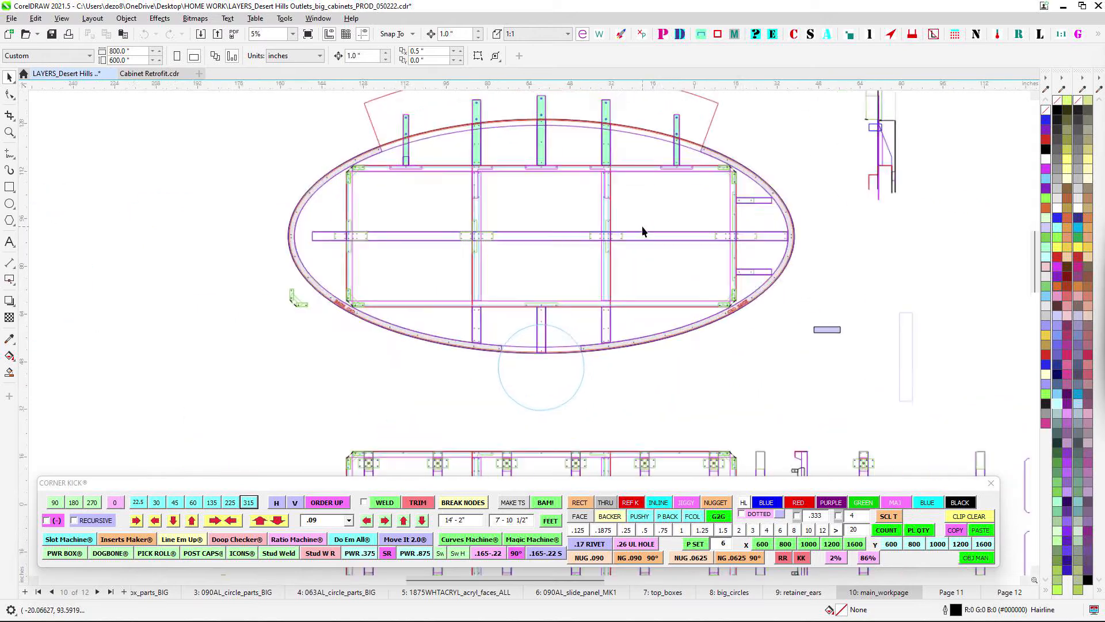
pyautogui.scroll(2, 643, 231)
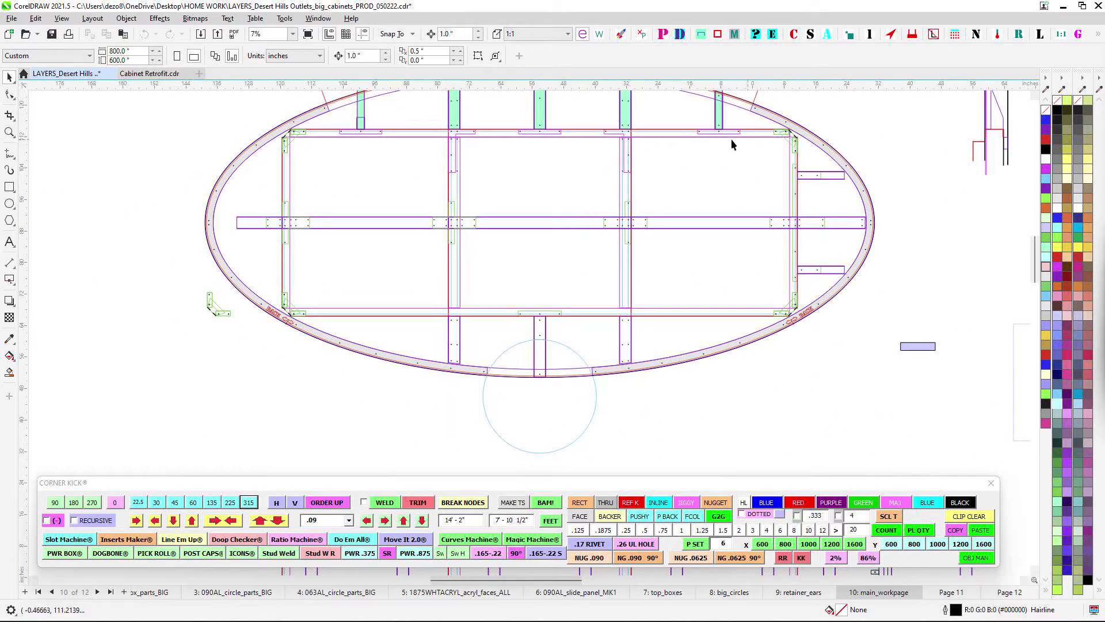
pyautogui.scroll(-4, 654, 284)
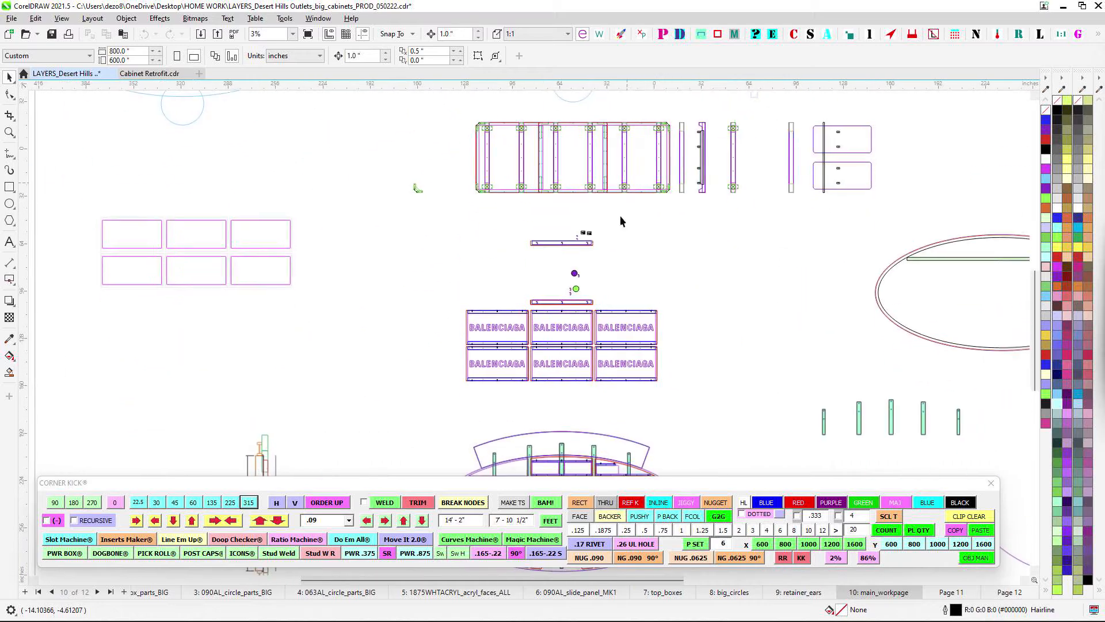
pyautogui.scroll(4, 646, 249)
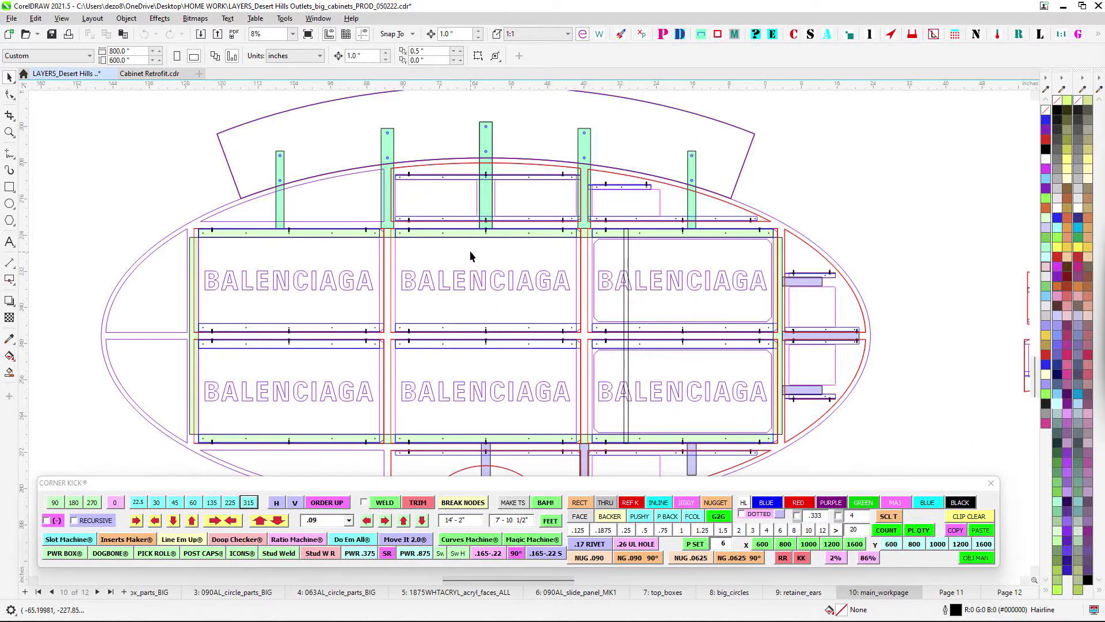
pyautogui.scroll(1, 469, 255)
pyautogui.scroll(-5, 755, 315)
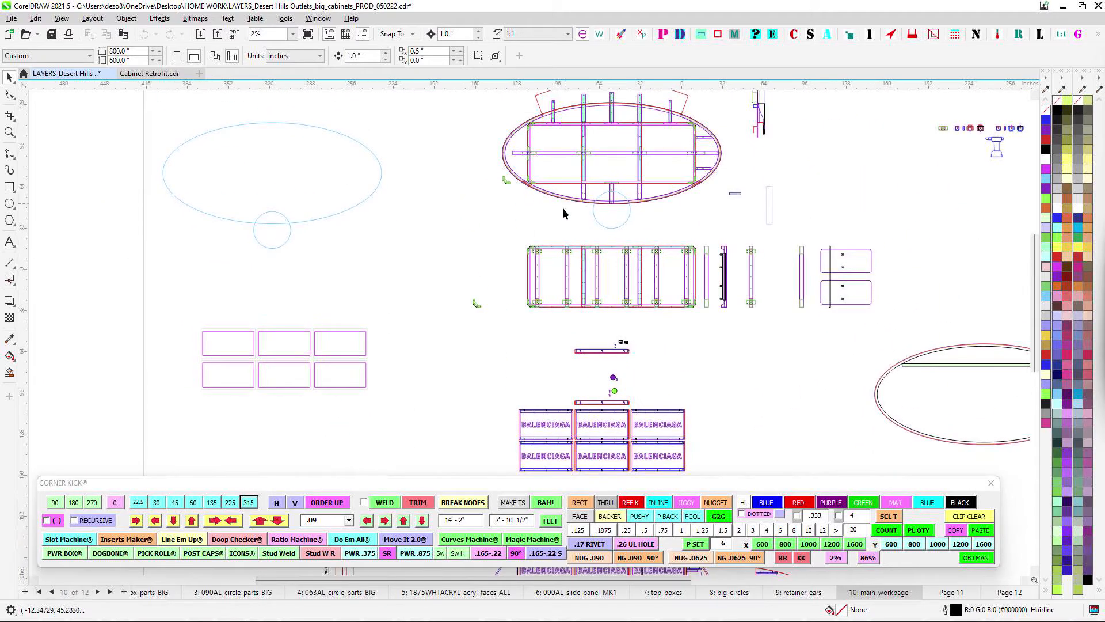
# - Examine how the green uprights and short side braces attach to the rectangular frame inside the oval cabinet
pyautogui.scroll(3, 688, 121)
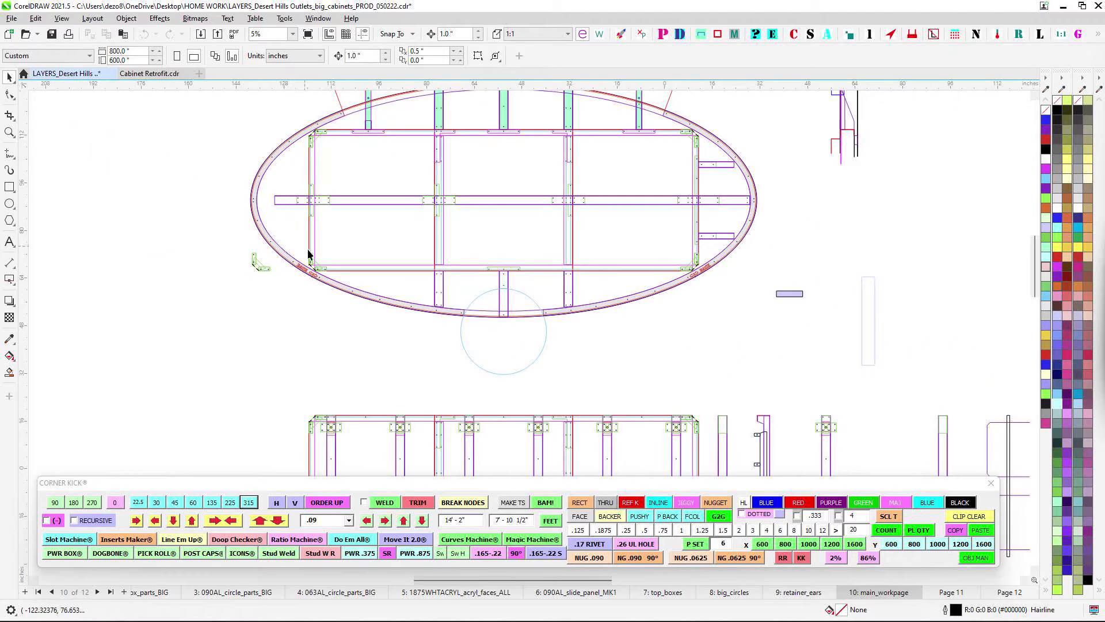
pyautogui.scroll(3, 637, 252)
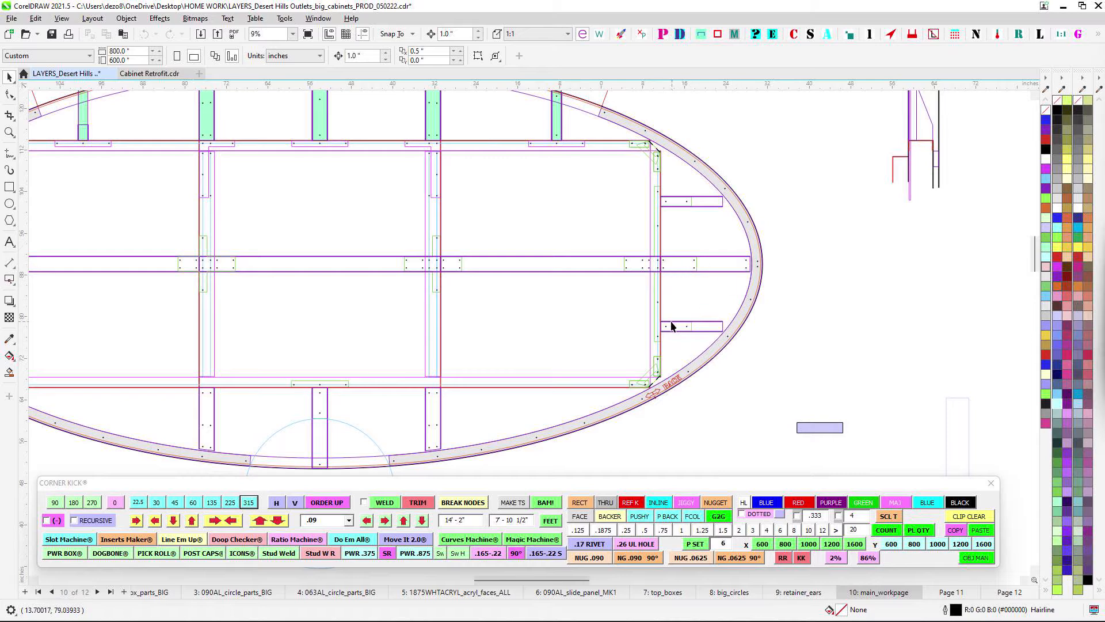
pyautogui.scroll(2, 572, 210)
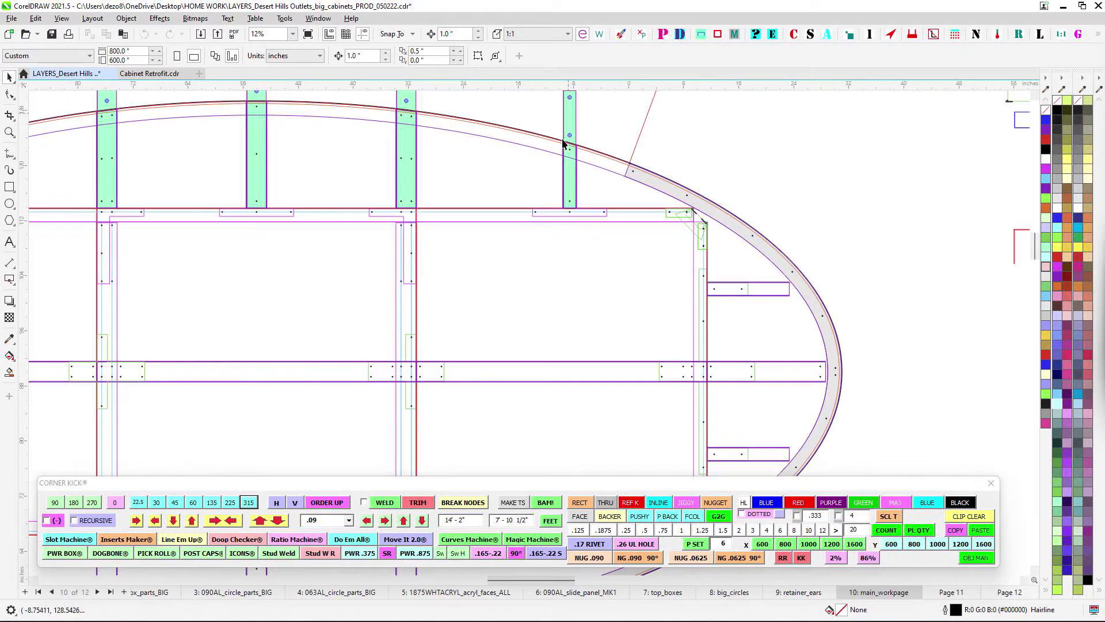
pyautogui.scroll(2, 574, 224)
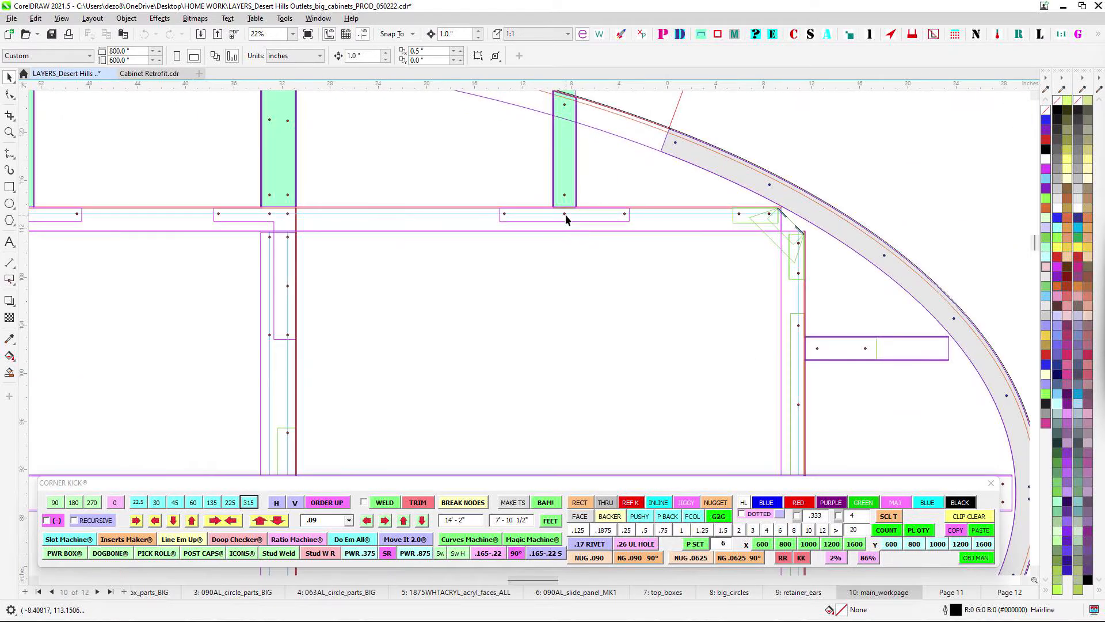
pyautogui.scroll(-5, 927, 339)
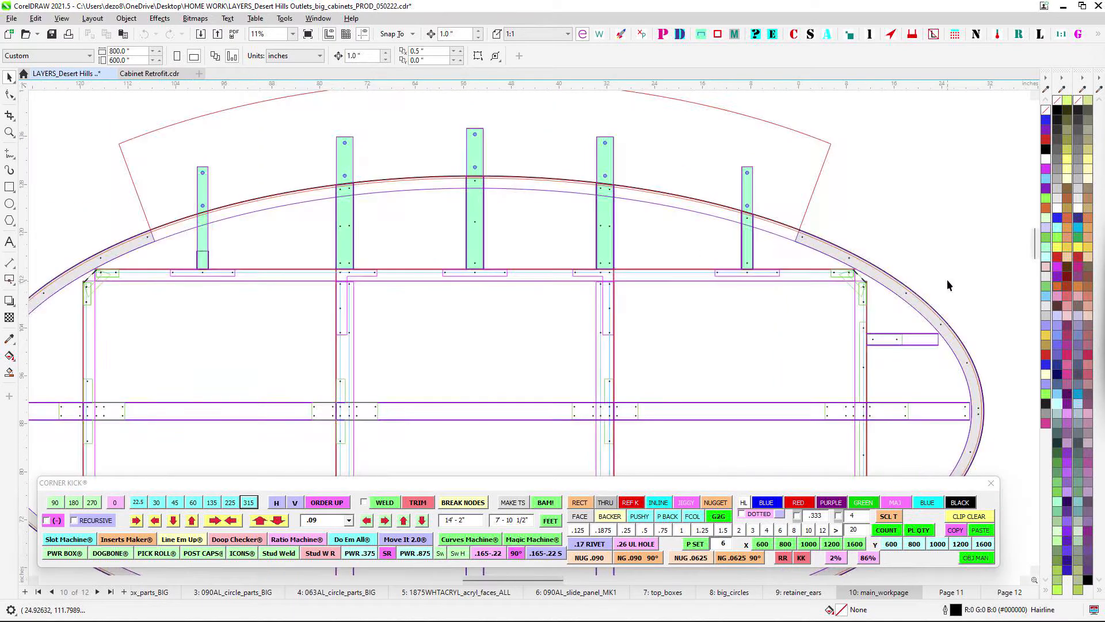
# - Examine the side section beside the oval cabinet, following the sloped brace down to the red frame extrusion
pyautogui.moveTo(947, 286); pyautogui.dragTo(678, 230)
pyautogui.scroll(5, 907, 229)
pyautogui.moveTo(907, 229)
pyautogui.mouseDown()
pyautogui.moveTo(713, 265)
pyautogui.moveTo(639, 364)
pyautogui.mouseUp()
pyautogui.scroll(1, 714, 262)
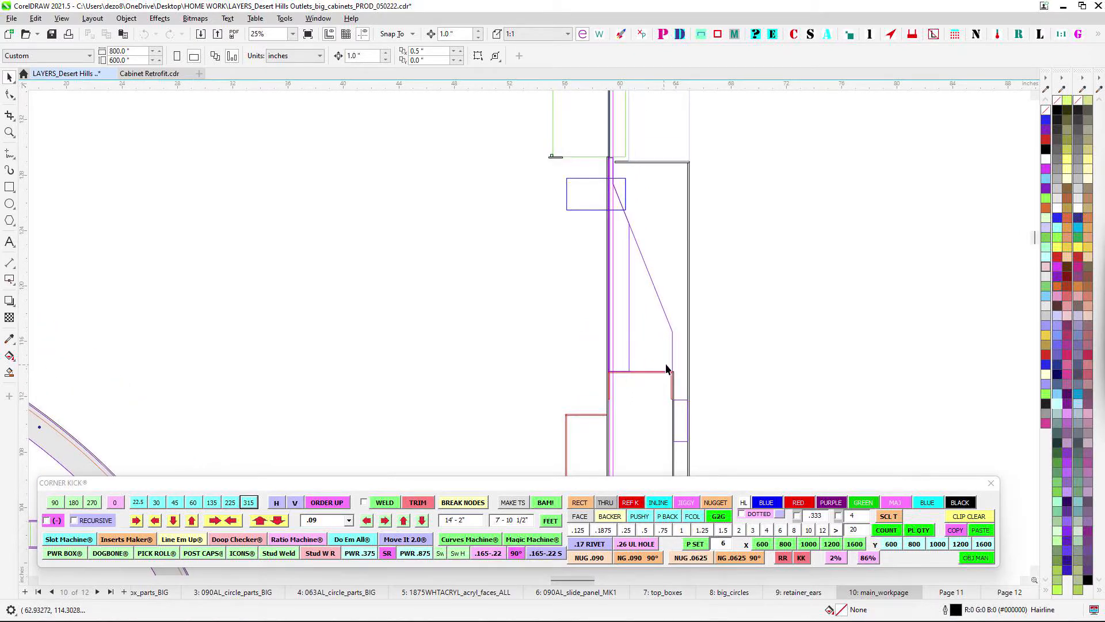
pyautogui.scroll(-3, 667, 369)
pyautogui.scroll(-1, 723, 297)
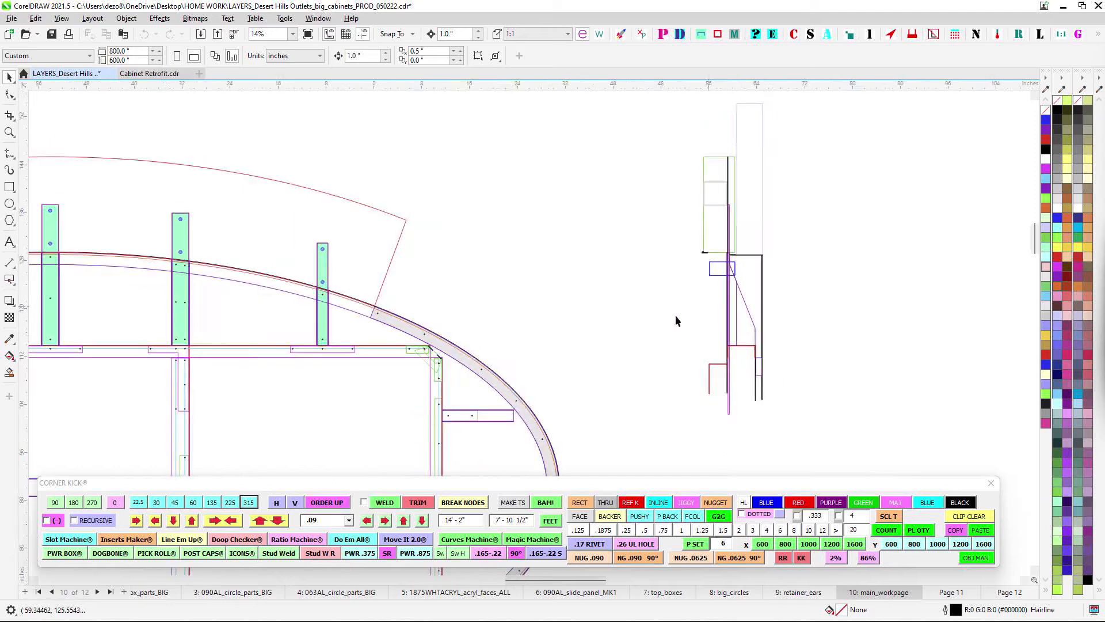
# - Examine the five green uprights and the arched top panel outline along the oval cabinet's upper edge
pyautogui.moveTo(576, 367); pyautogui.dragTo(832, 219)
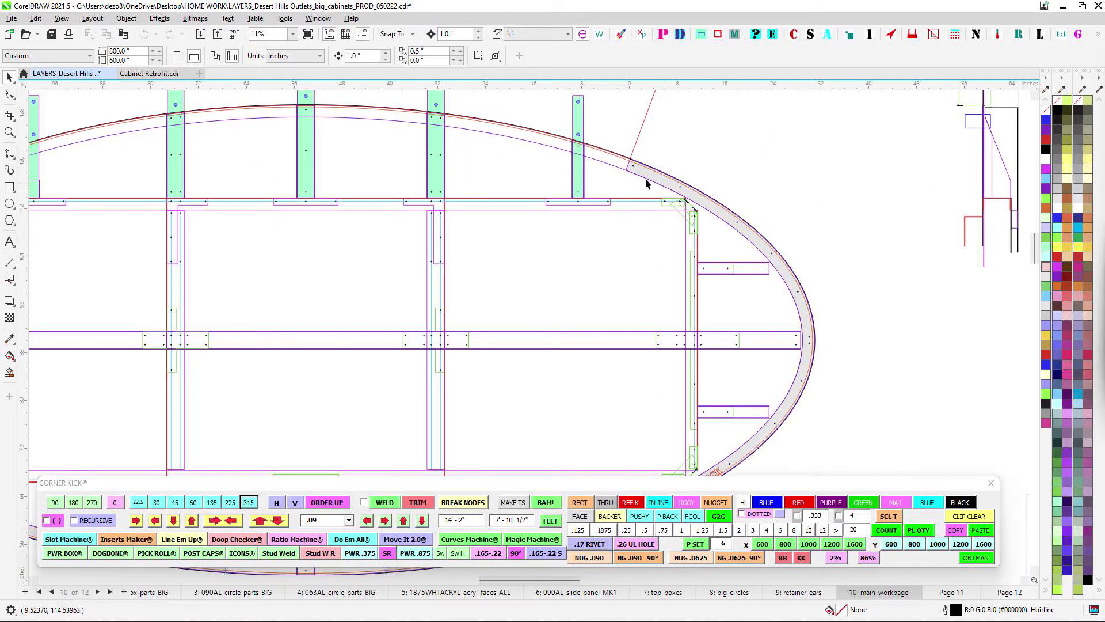
pyautogui.scroll(-3, 646, 183)
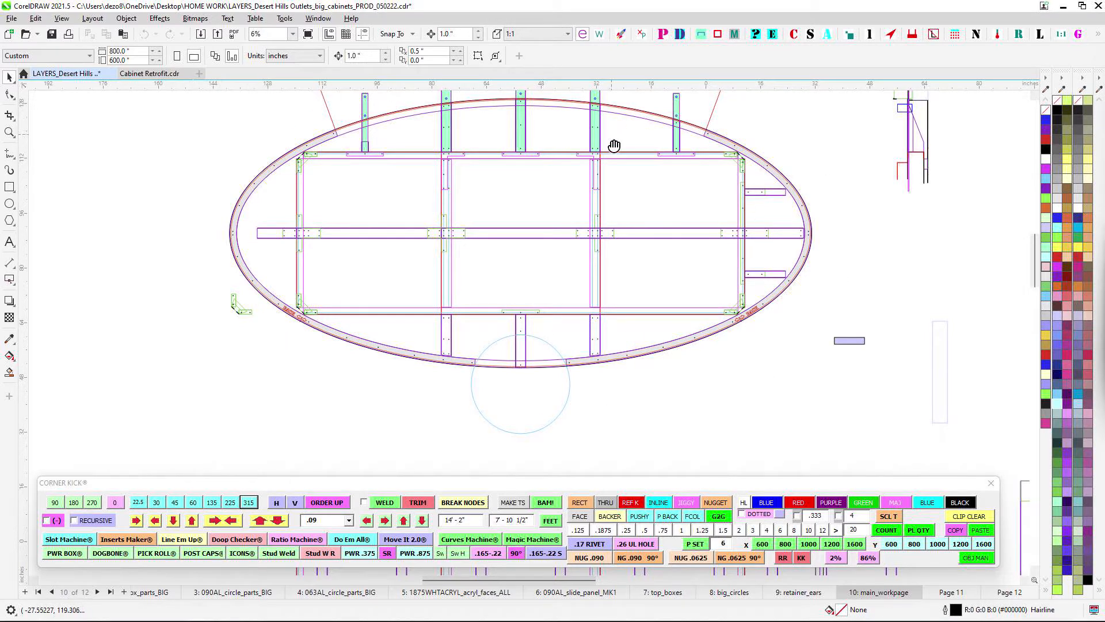
pyautogui.scroll(3, 549, 311)
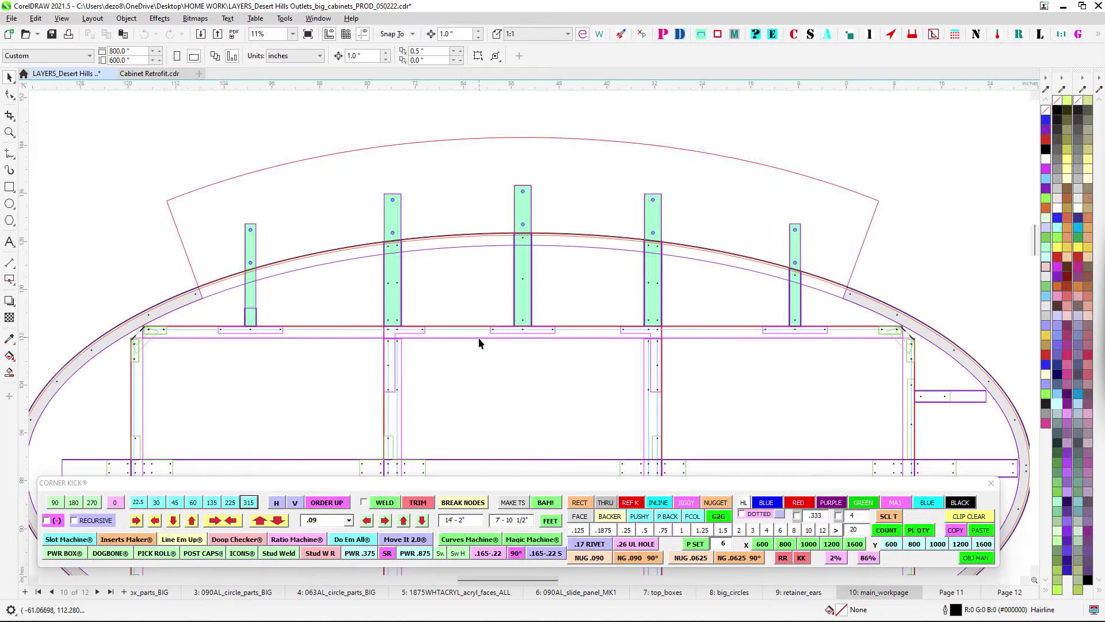
pyautogui.moveTo(295, 346); pyautogui.dragTo(343, 316)
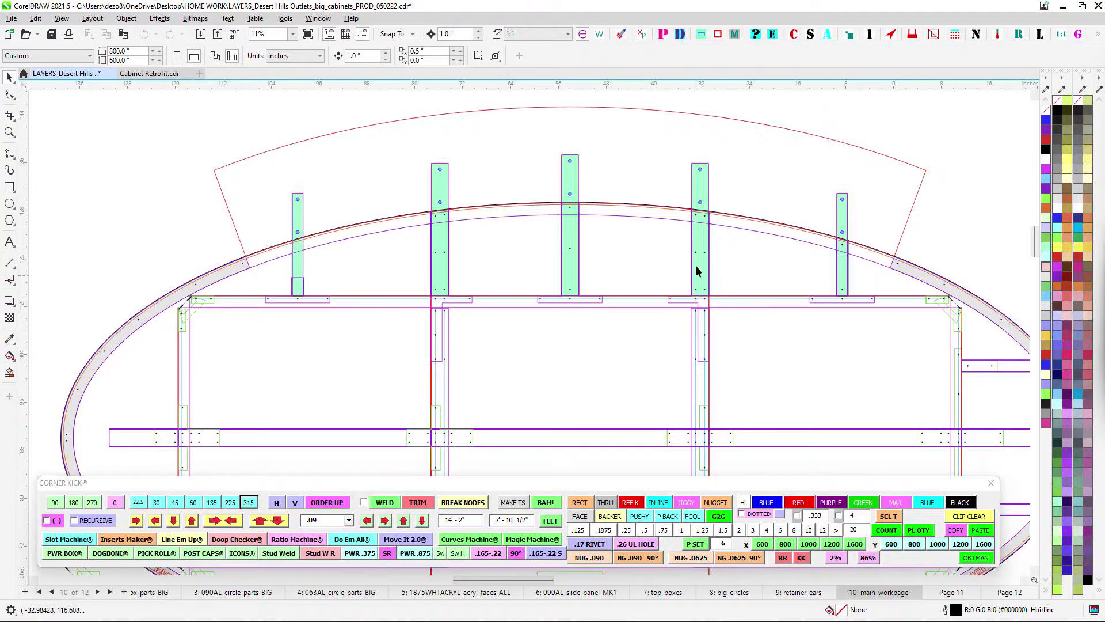
pyautogui.scroll(-3, 699, 157)
pyautogui.scroll(1, 790, 186)
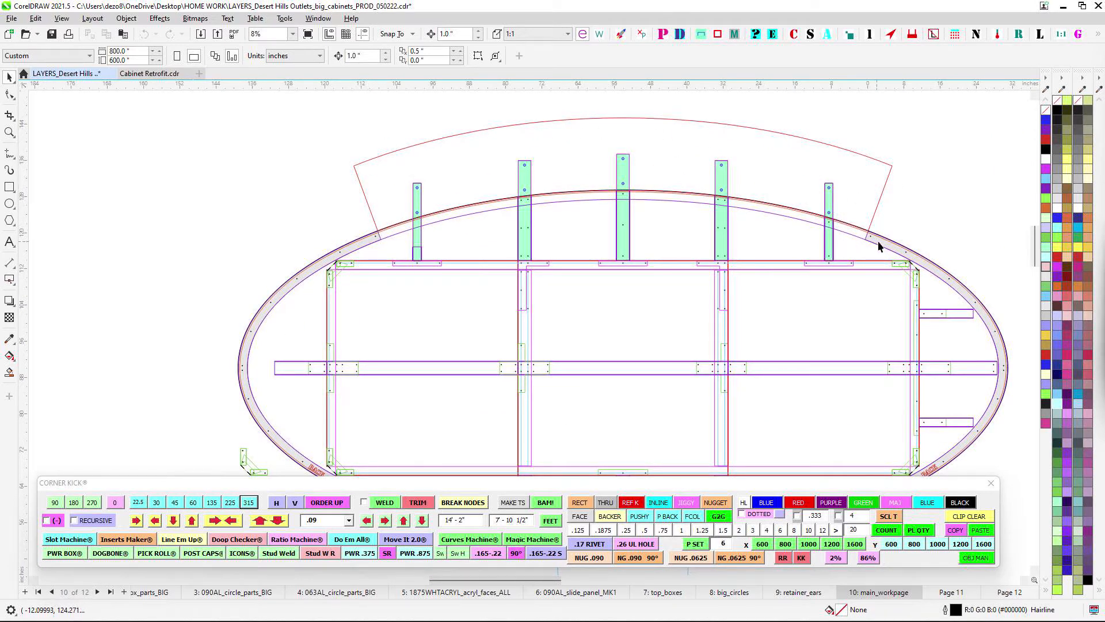
pyautogui.scroll(-1, 826, 180)
# - Compare the upper part of the side section with the bolt holes in the green uprights on the front view
pyautogui.moveTo(826, 181); pyautogui.dragTo(292, 202)
pyautogui.scroll(3, 518, 175)
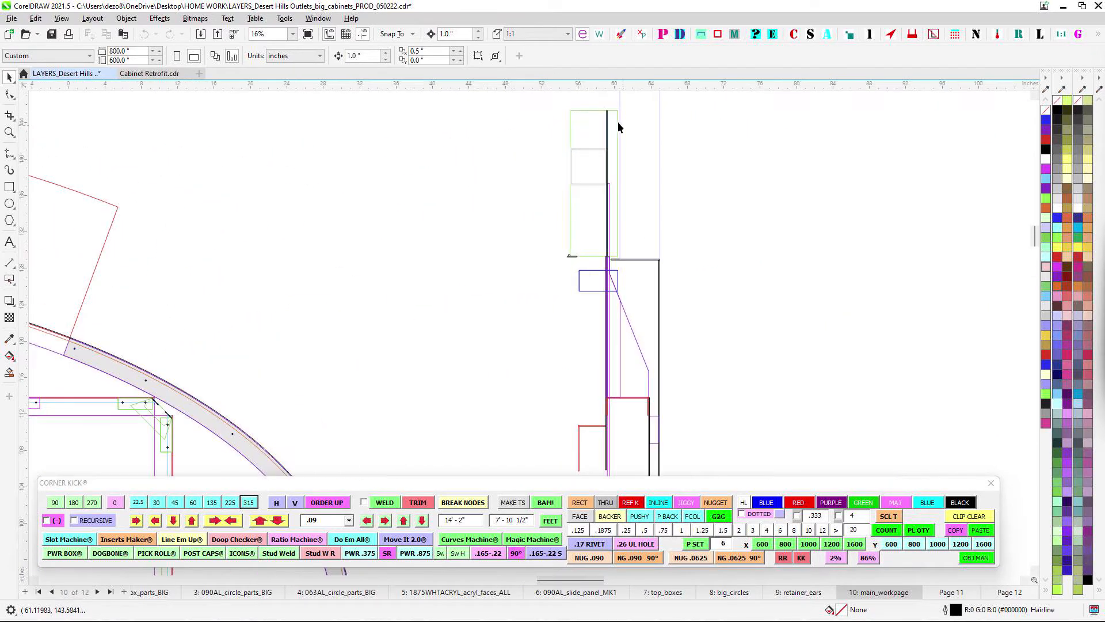
pyautogui.scroll(2, 593, 257)
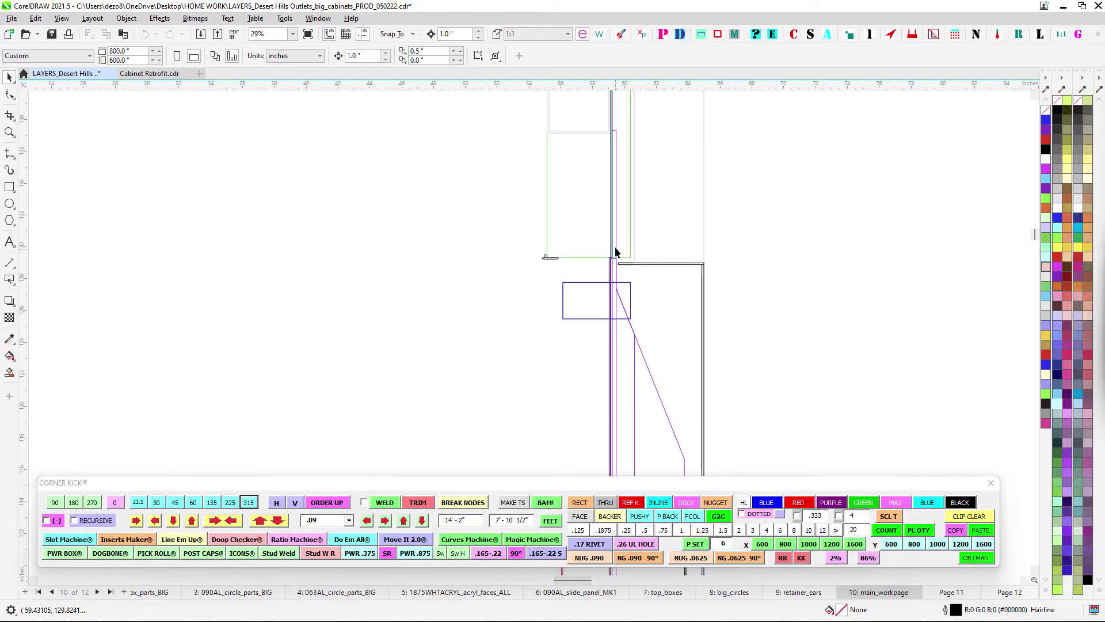
pyautogui.scroll(-2, 612, 124)
pyautogui.moveTo(671, 163); pyautogui.dragTo(835, 173)
pyautogui.moveTo(553, 182)
pyautogui.mouseDown()
pyautogui.moveTo(683, 188)
pyautogui.moveTo(892, 163)
pyautogui.mouseUp()
pyautogui.scroll(2, 499, 215)
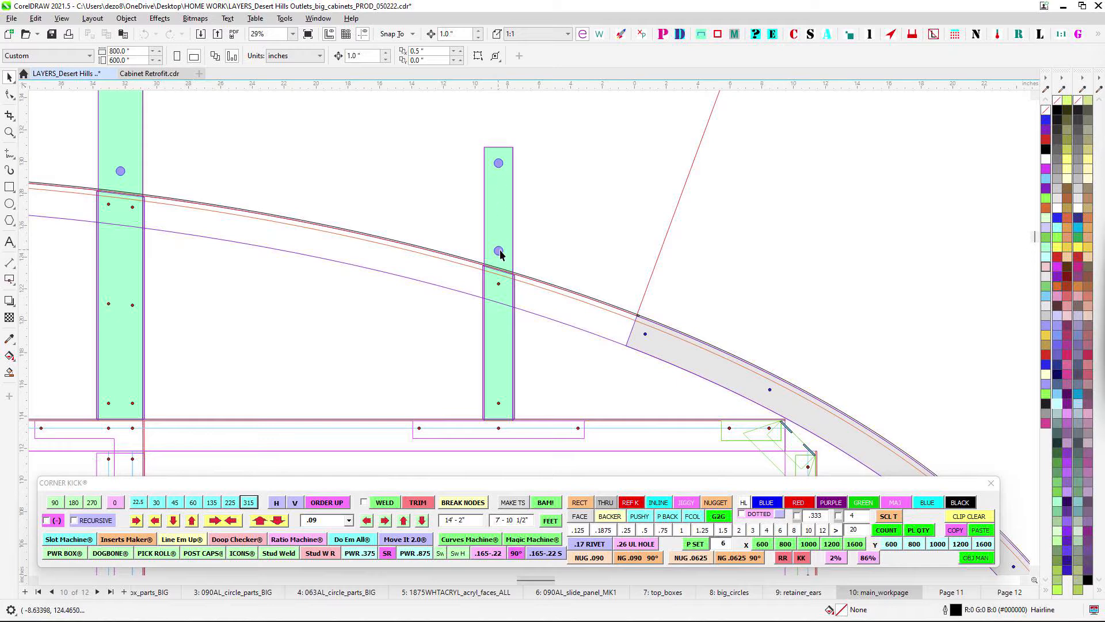
pyautogui.moveTo(500, 248); pyautogui.dragTo(773, 286)
pyautogui.scroll(-2, 190, 247)
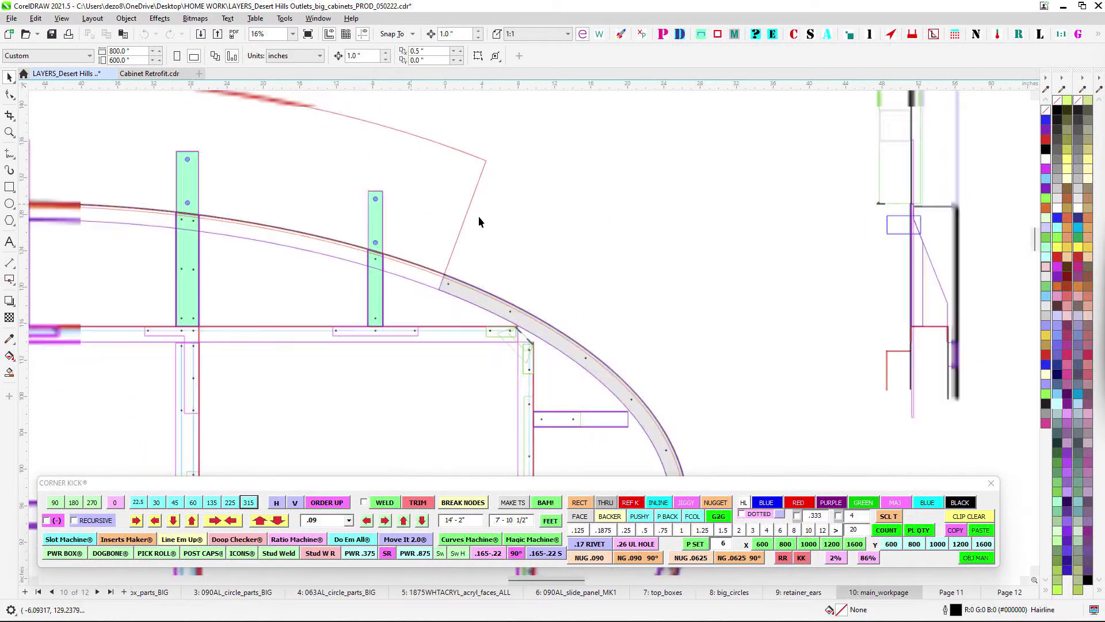
# - Examine the oval cabinet's lower edge, where the circle overlaps the rim between the lower vertical supports
pyautogui.scroll(-2, 506, 230)
pyautogui.moveTo(609, 254); pyautogui.dragTo(723, 171)
pyautogui.scroll(-1, 693, 216)
pyautogui.scroll(1, 488, 345)
pyautogui.moveTo(493, 345); pyautogui.dragTo(599, 220)
pyautogui.scroll(1, 567, 229)
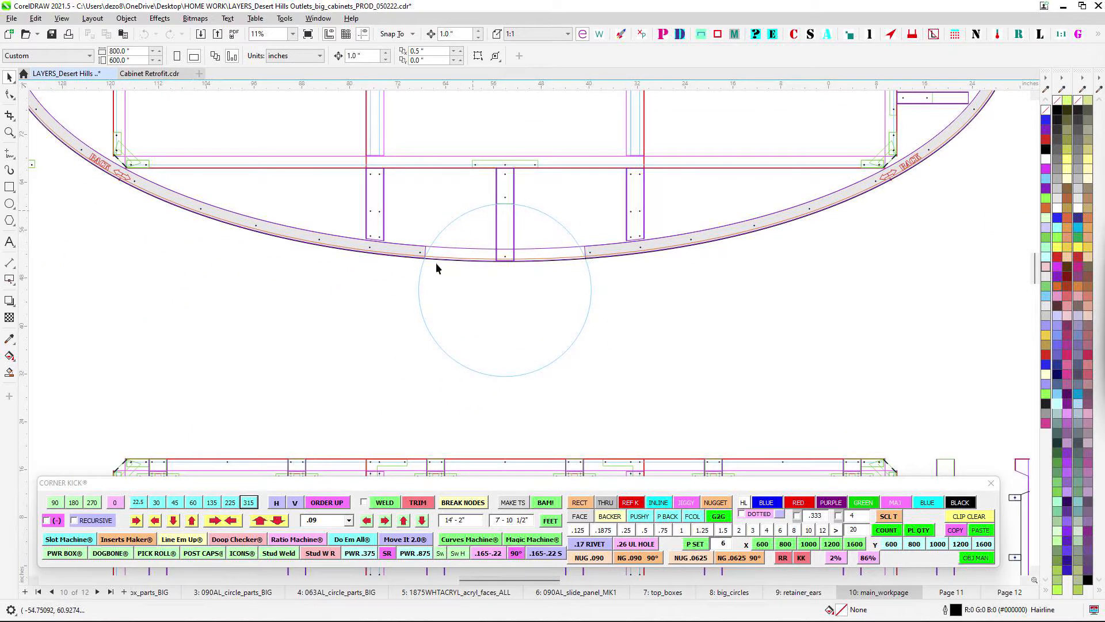
pyautogui.scroll(-1, 555, 309)
pyautogui.moveTo(577, 327); pyautogui.dragTo(608, 552)
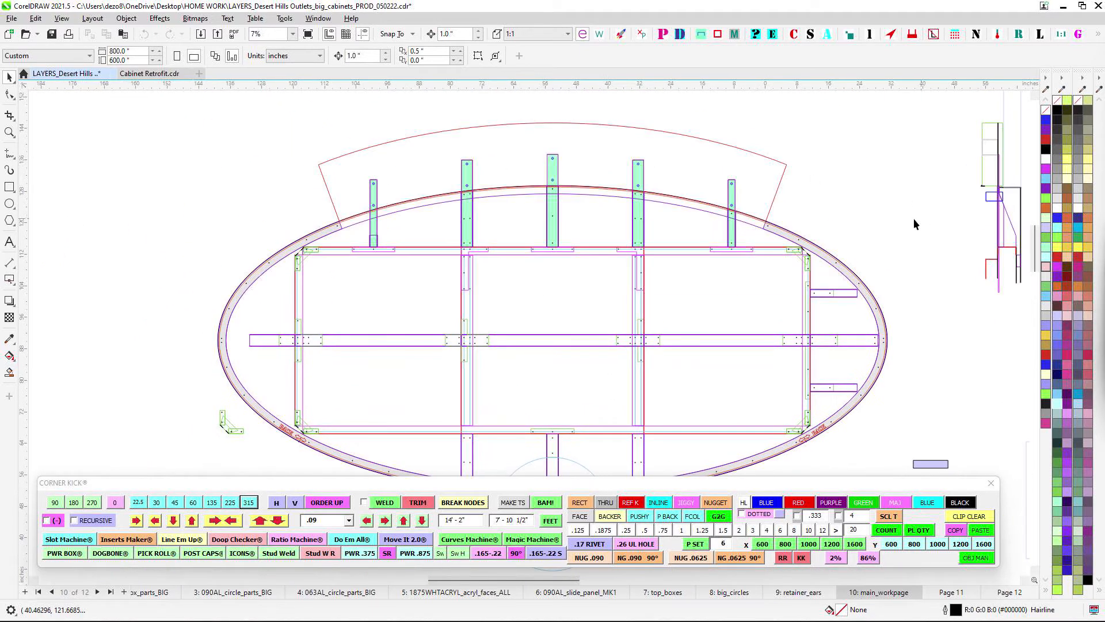
# - Select the red 3 by 5 inch extrusion profile in the cabinet's side section and inspect its position against the face
pyautogui.moveTo(597, 361); pyautogui.dragTo(608, 160)
pyautogui.scroll(2, 579, 286)
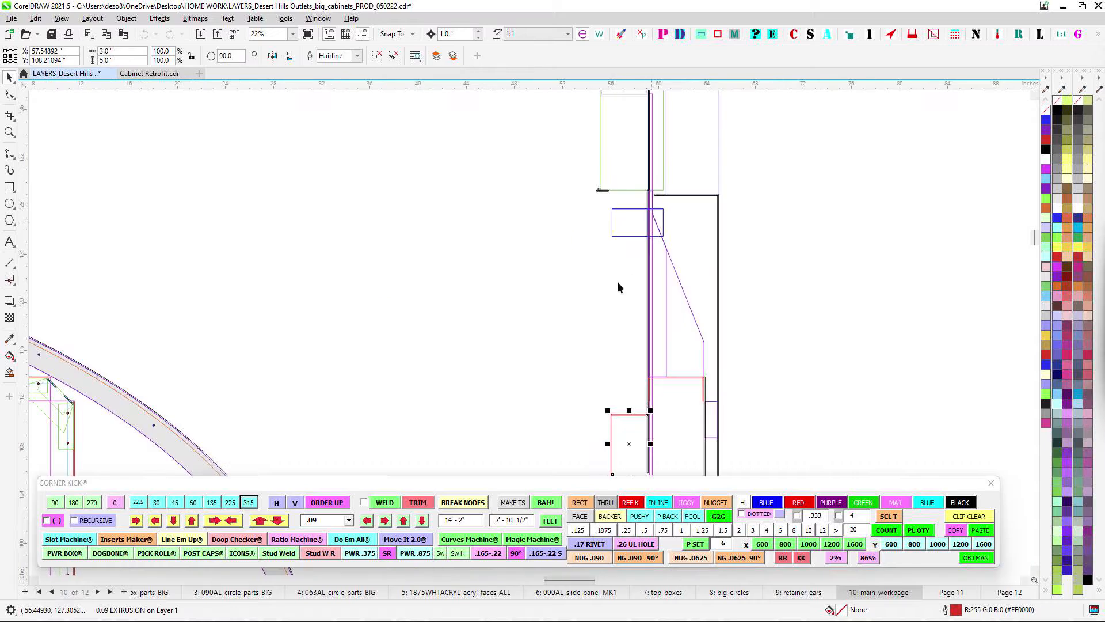
pyautogui.scroll(-6, 637, 352)
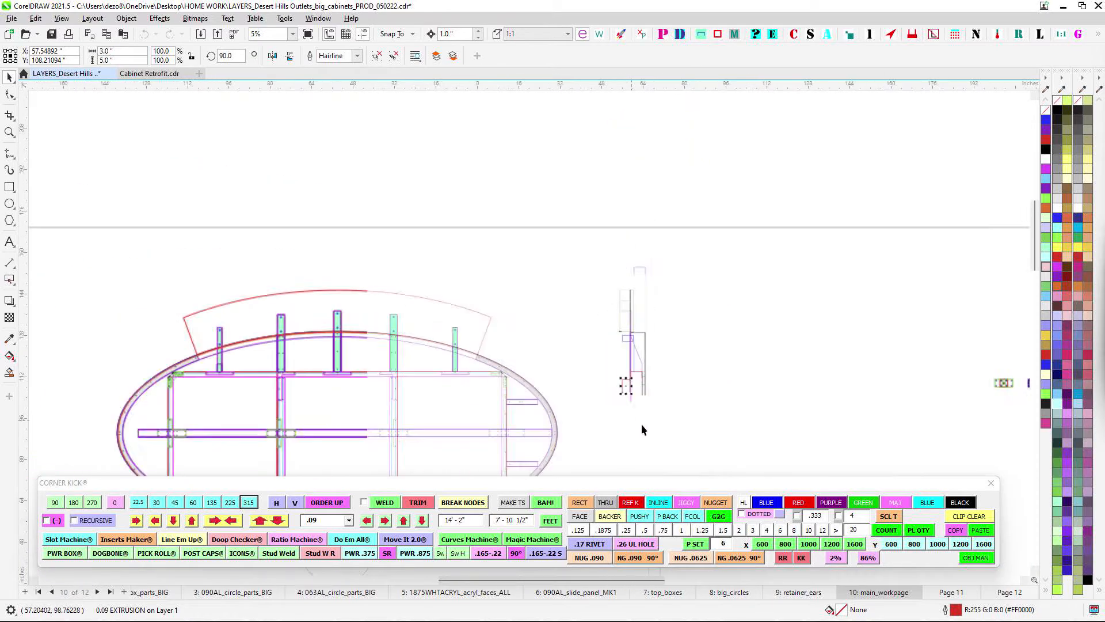
# - Examine the oval assembly with the BALENCIAGA panels, including the curved filler faces and retainers around the tenant panels
pyautogui.scroll(4, 663, 293)
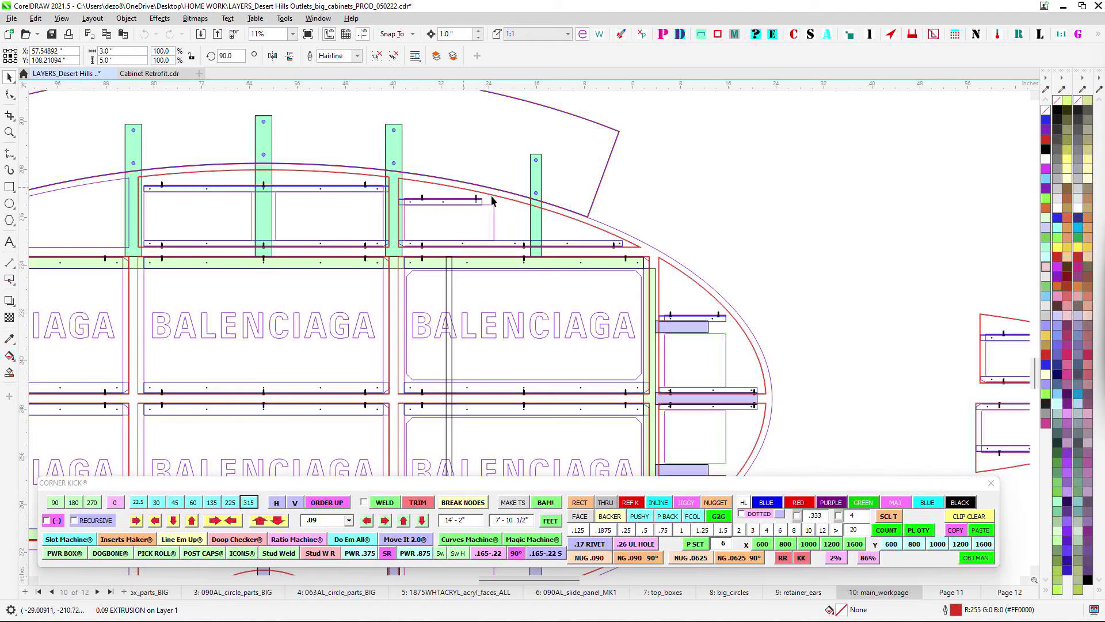
pyautogui.scroll(2, 678, 246)
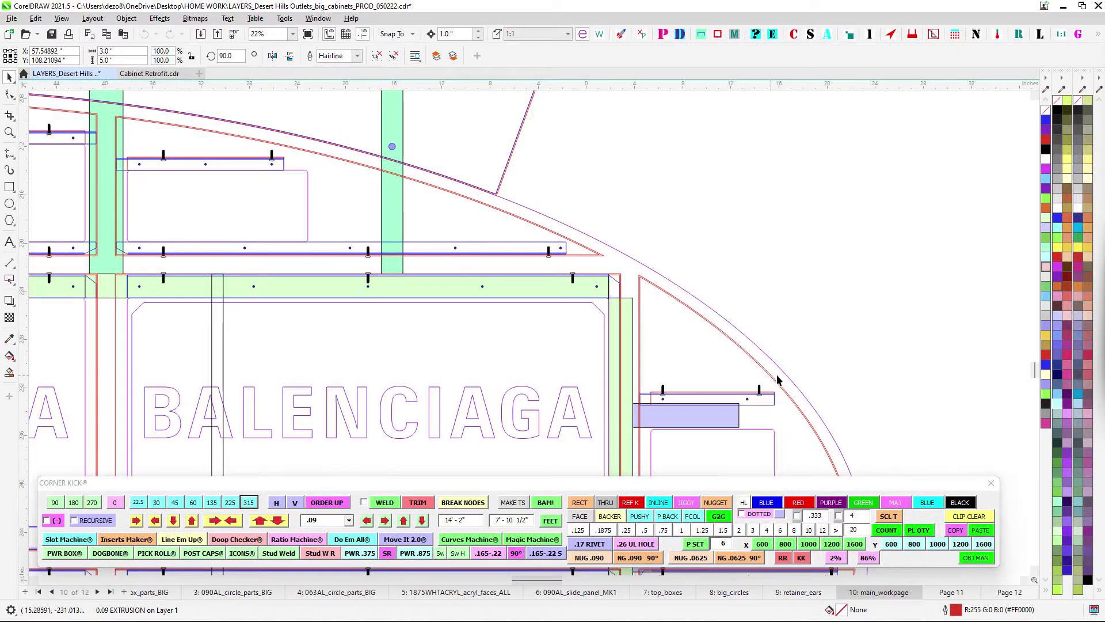
pyautogui.scroll(-2, 775, 376)
pyautogui.moveTo(761, 351); pyautogui.dragTo(592, 144)
pyautogui.moveTo(647, 402); pyautogui.dragTo(766, 241)
pyautogui.scroll(-3, 448, 425)
pyautogui.moveTo(586, 352); pyautogui.dragTo(613, 335)
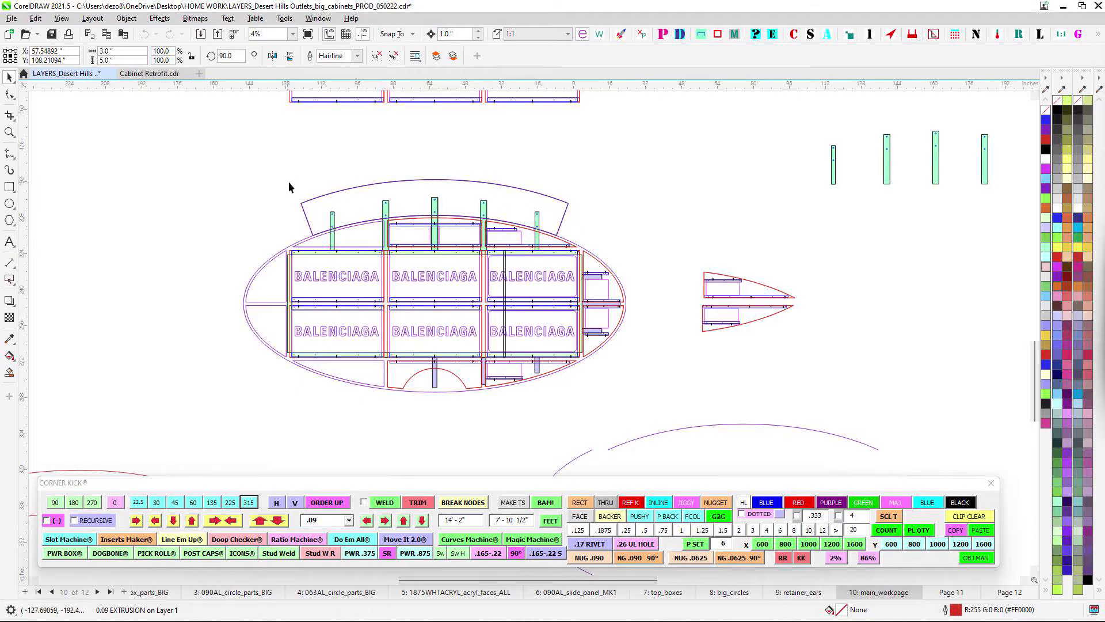
pyautogui.scroll(1, 433, 394)
pyautogui.scroll(-1, 431, 383)
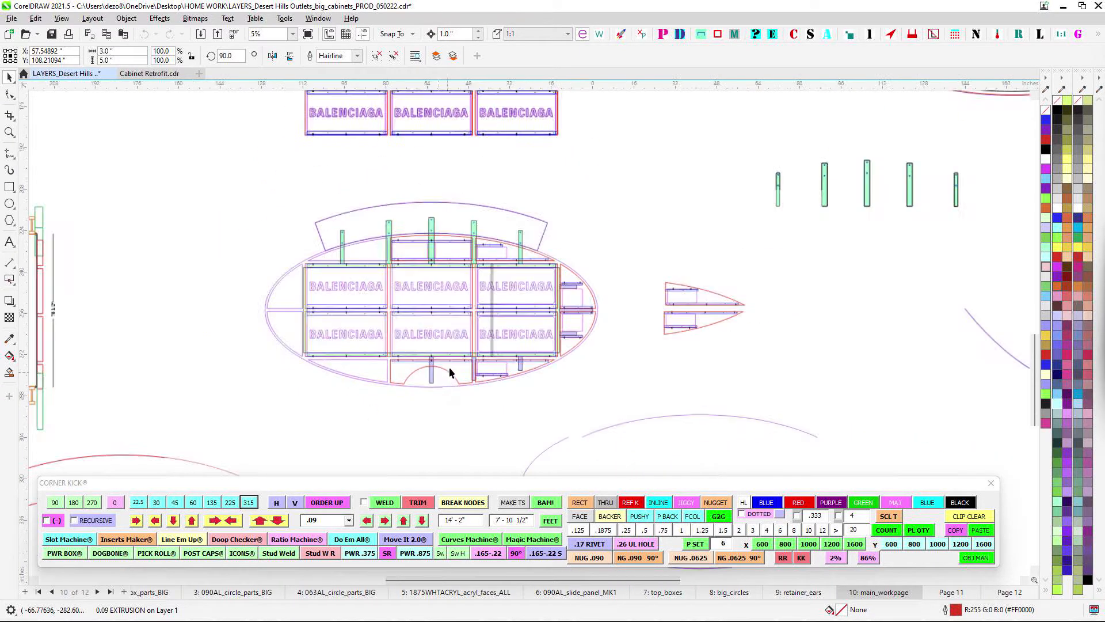
# - Inspect the separate BALENCIAGA panel set and the upper right filler sections between the green uprights of the oval assembly
pyautogui.moveTo(514, 143); pyautogui.dragTo(463, 185)
pyautogui.scroll(-1, 514, 355)
pyautogui.scroll(4, 480, 406)
pyautogui.moveTo(480, 405); pyautogui.dragTo(616, 255)
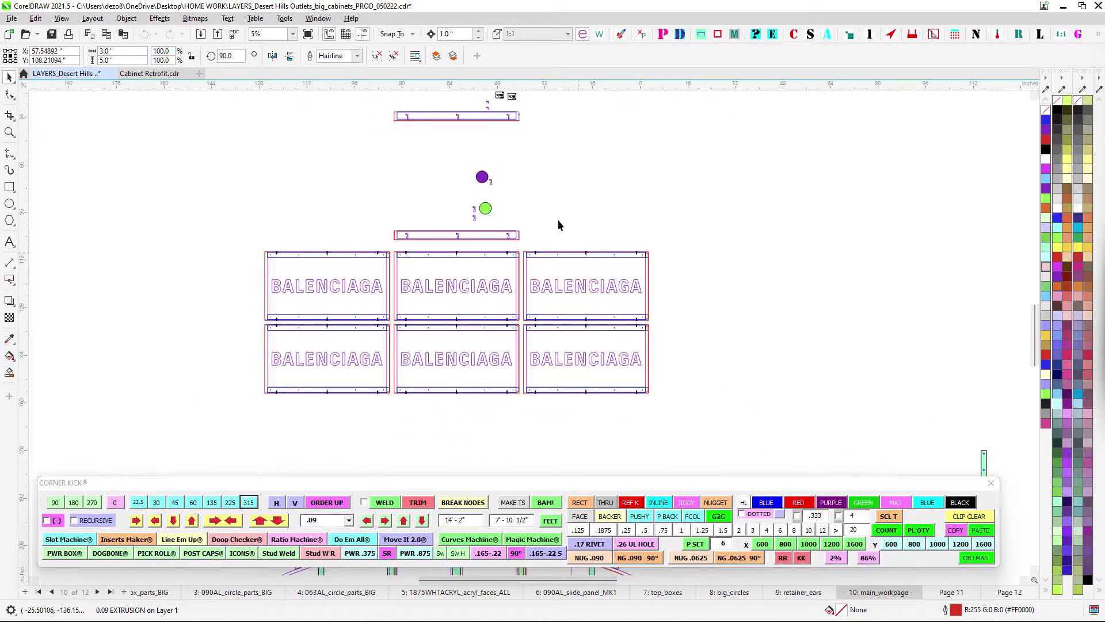
pyautogui.scroll(-1, 558, 219)
pyautogui.scroll(4, 562, 194)
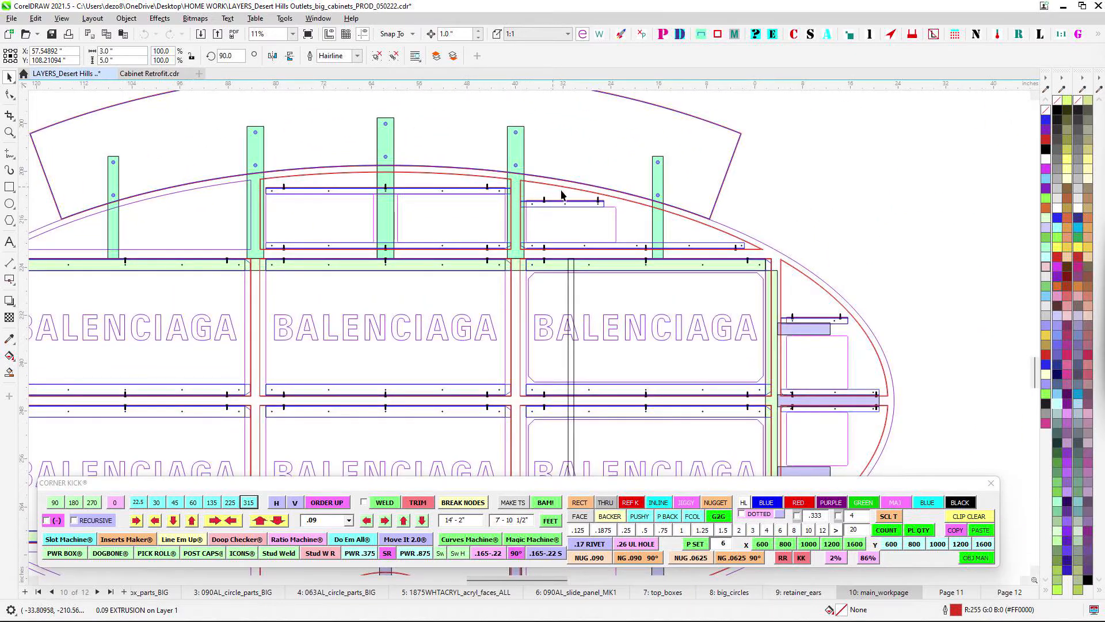
pyautogui.scroll(-1, 529, 233)
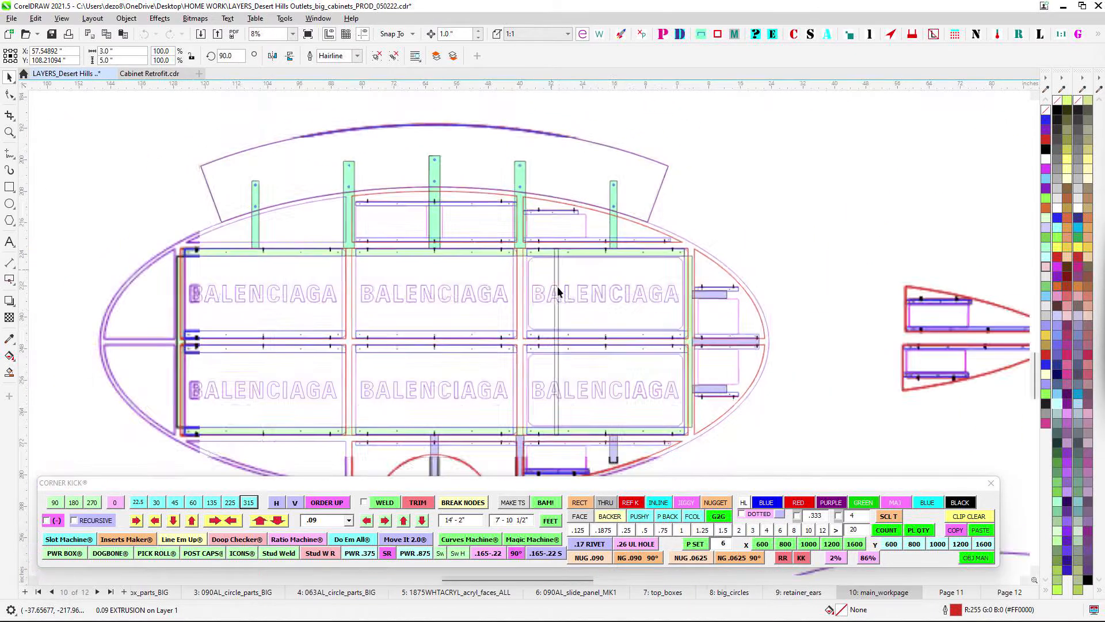
# - Inspect the lower filler sections and supports of the oval assembly, including the cutout for the circle
pyautogui.scroll(2, 557, 285)
pyautogui.moveTo(202, 403); pyautogui.dragTo(693, 263)
pyautogui.moveTo(762, 407); pyautogui.dragTo(457, 306)
pyautogui.scroll(-2, 489, 282)
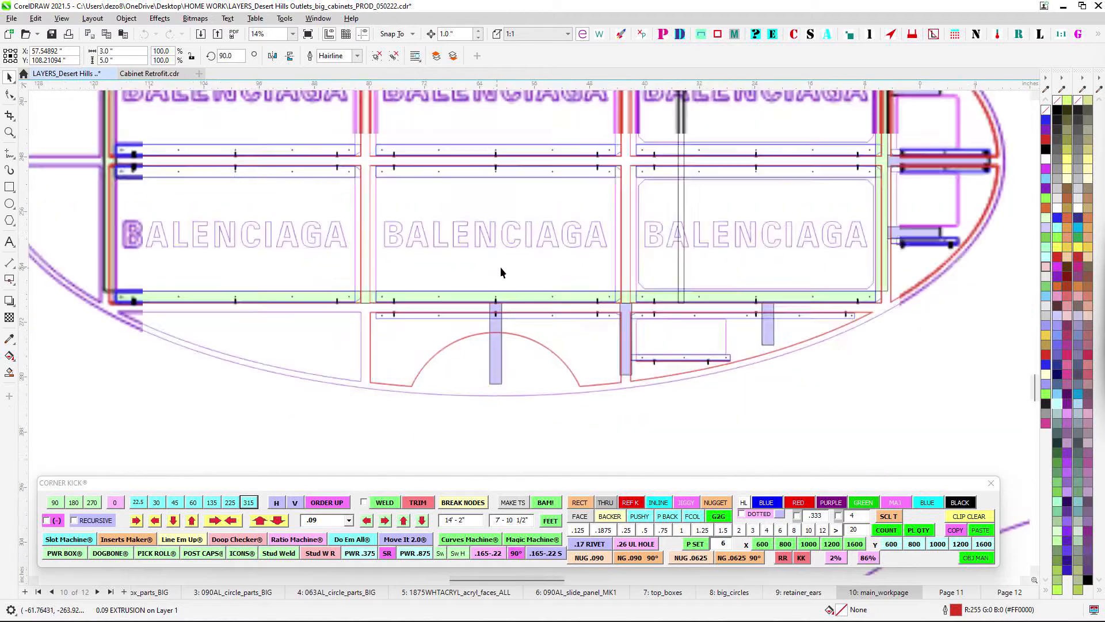
pyautogui.scroll(-2, 529, 290)
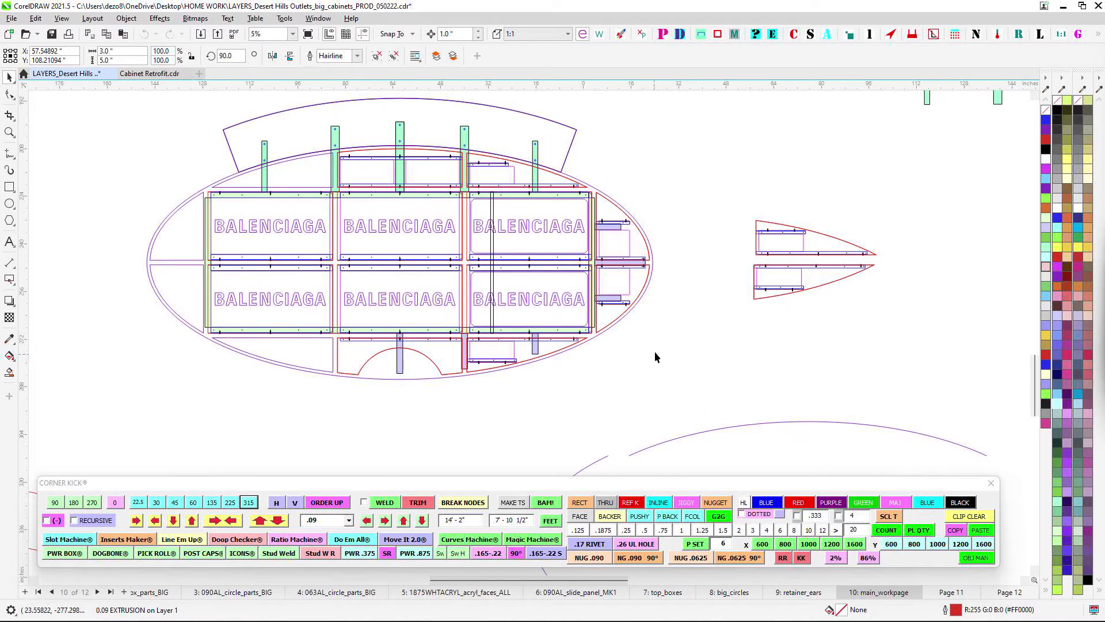
pyautogui.scroll(-1, 682, 337)
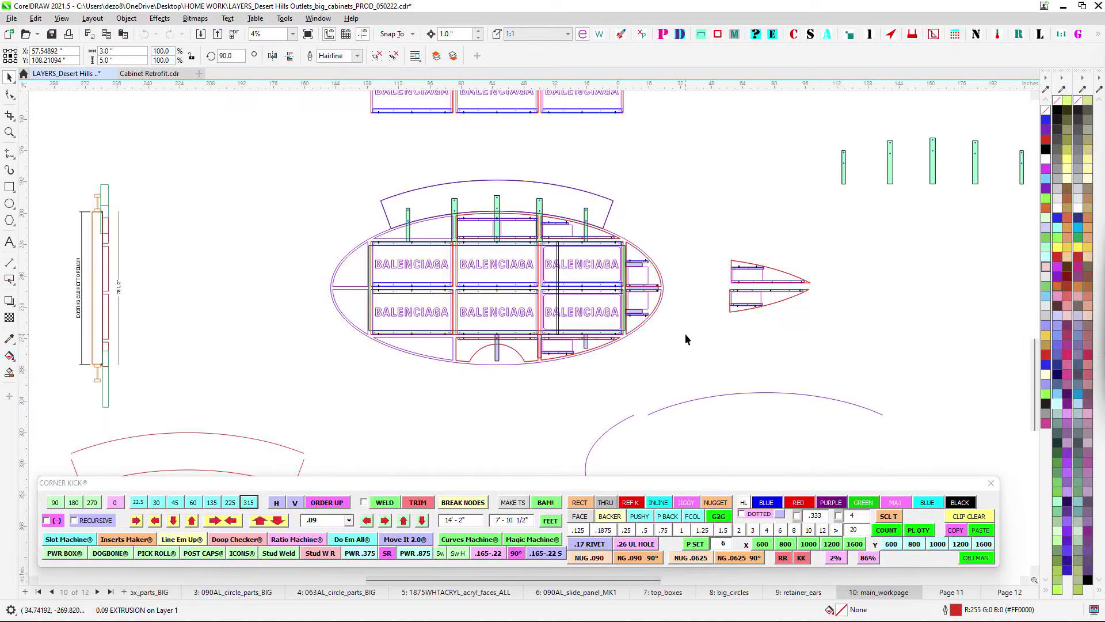
pyautogui.moveTo(696, 336); pyautogui.dragTo(699, 300)
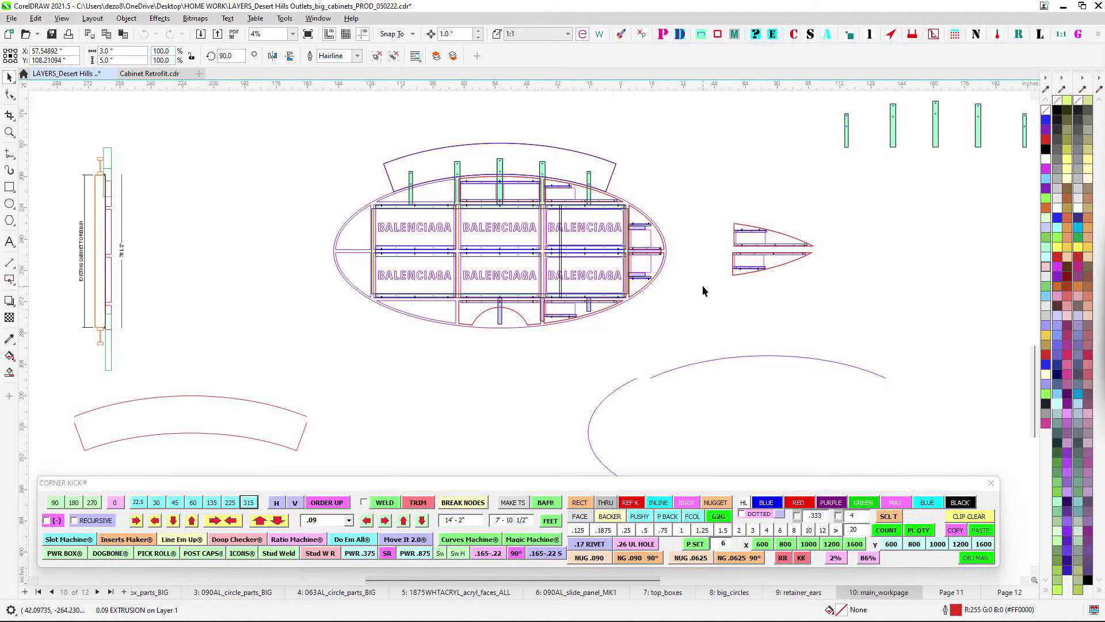
# - Open the 090AL_retainer_ears_BIG page and select the small red slot beside the BACK mark on a curved retainer
pyautogui.click(702, 284)
pyautogui.press('F4')
pyautogui.click(38, 591)
pyautogui.scroll(1, 440, 160)
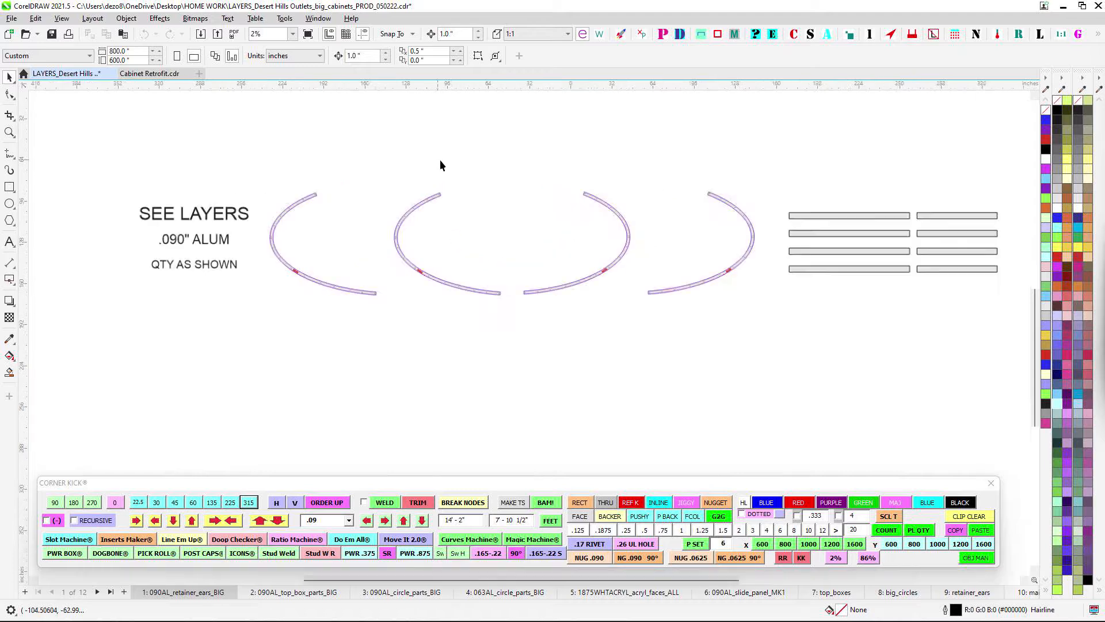
pyautogui.scroll(1, 439, 161)
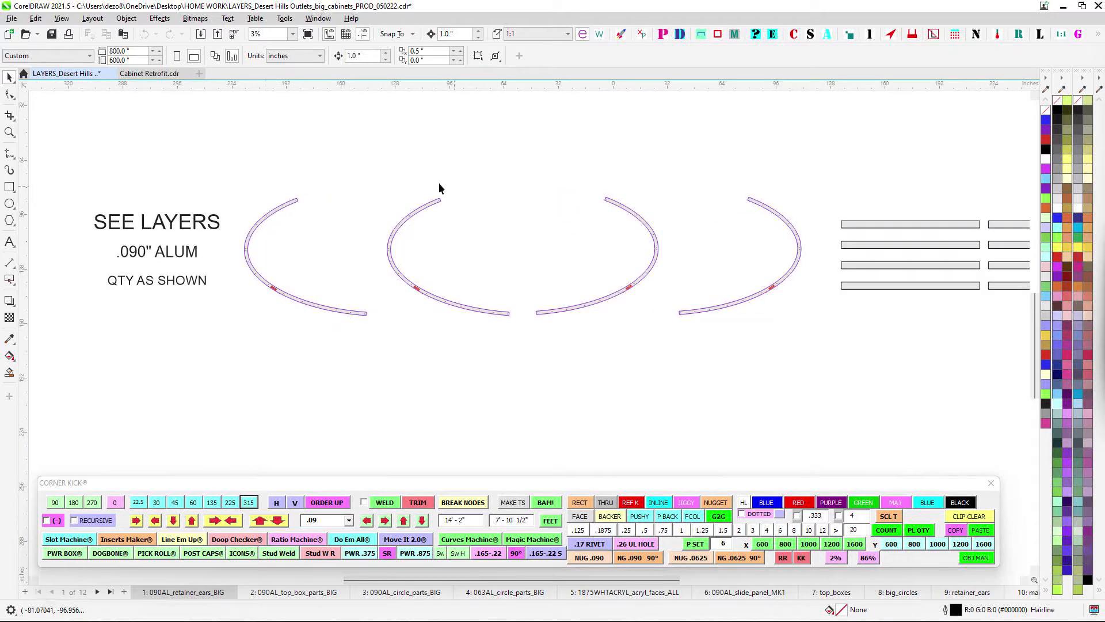
pyautogui.scroll(8, 482, 233)
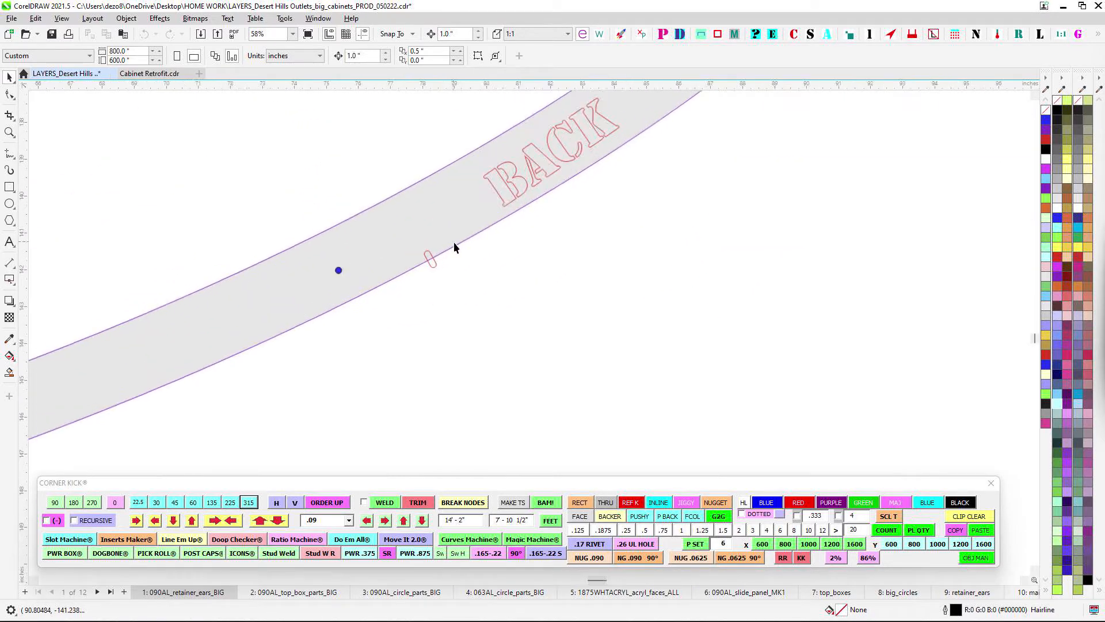
pyautogui.click(433, 261)
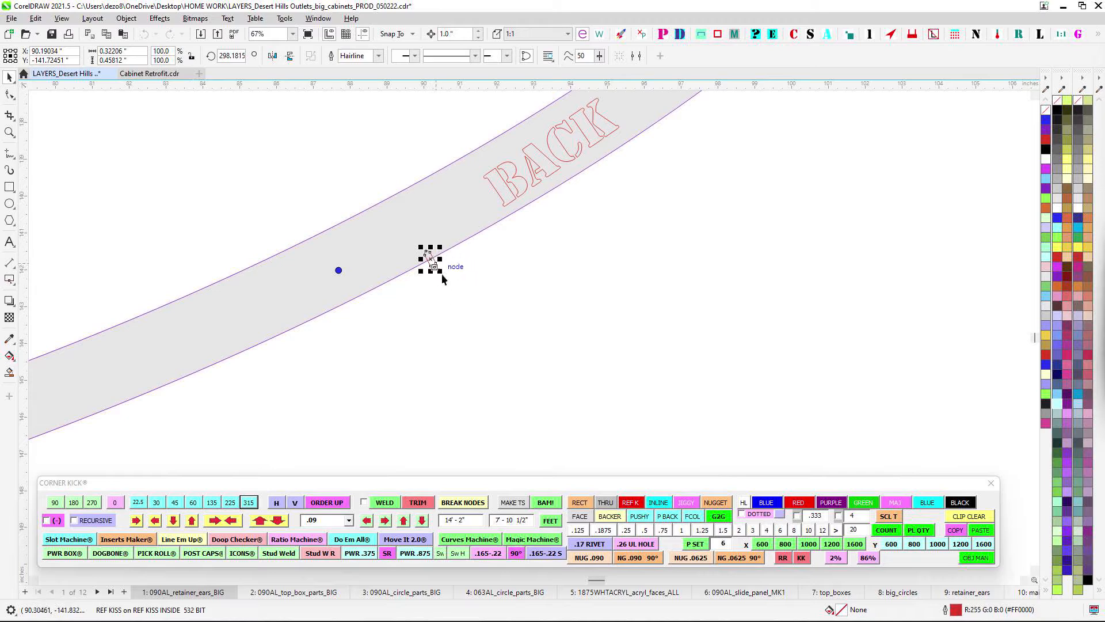
# - Select the top row of straight strips beside the curved retainers to check their size
pyautogui.scroll(-2, 445, 271)
pyautogui.scroll(-5, 507, 294)
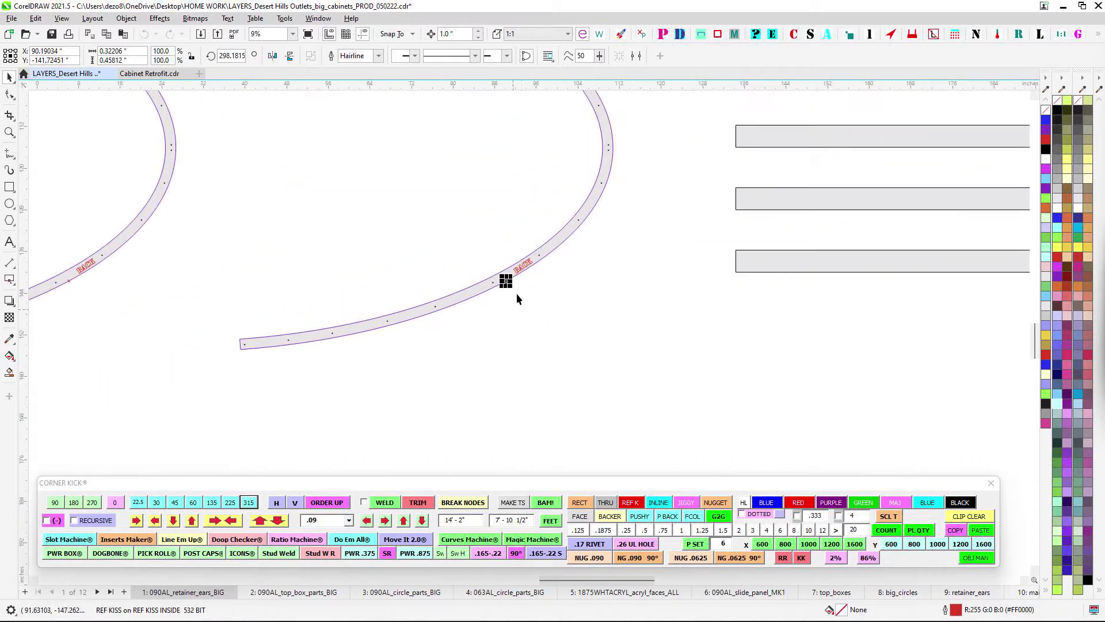
pyautogui.moveTo(666, 205); pyautogui.dragTo(535, 302)
pyautogui.scroll(-3, 535, 301)
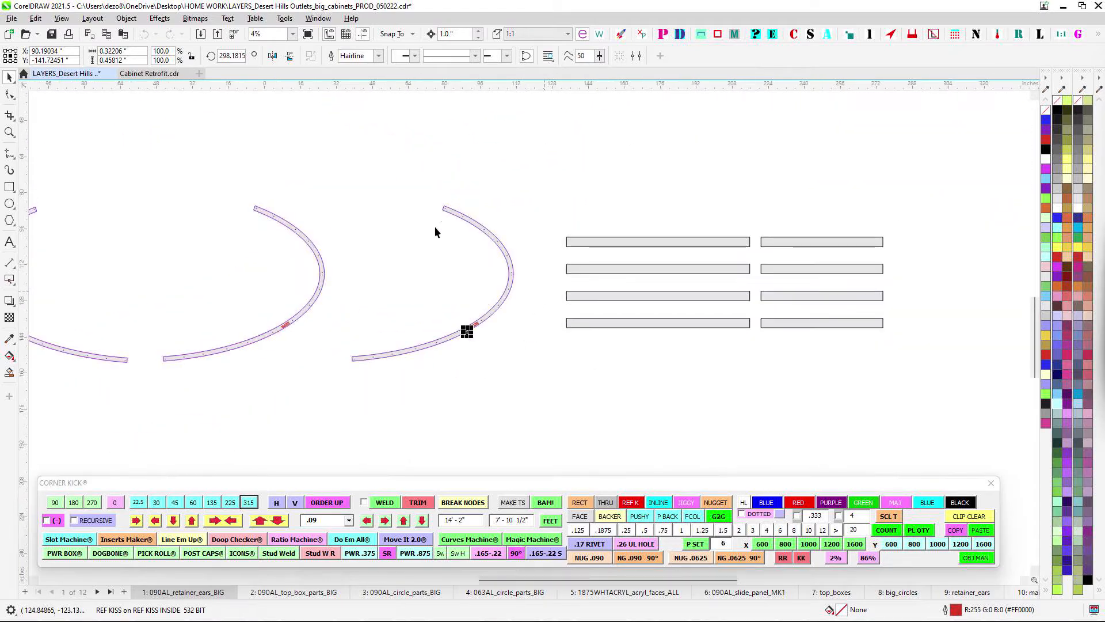
pyautogui.scroll(2, 572, 226)
pyautogui.moveTo(632, 196); pyautogui.dragTo(771, 311)
pyautogui.scroll(-2, 375, 149)
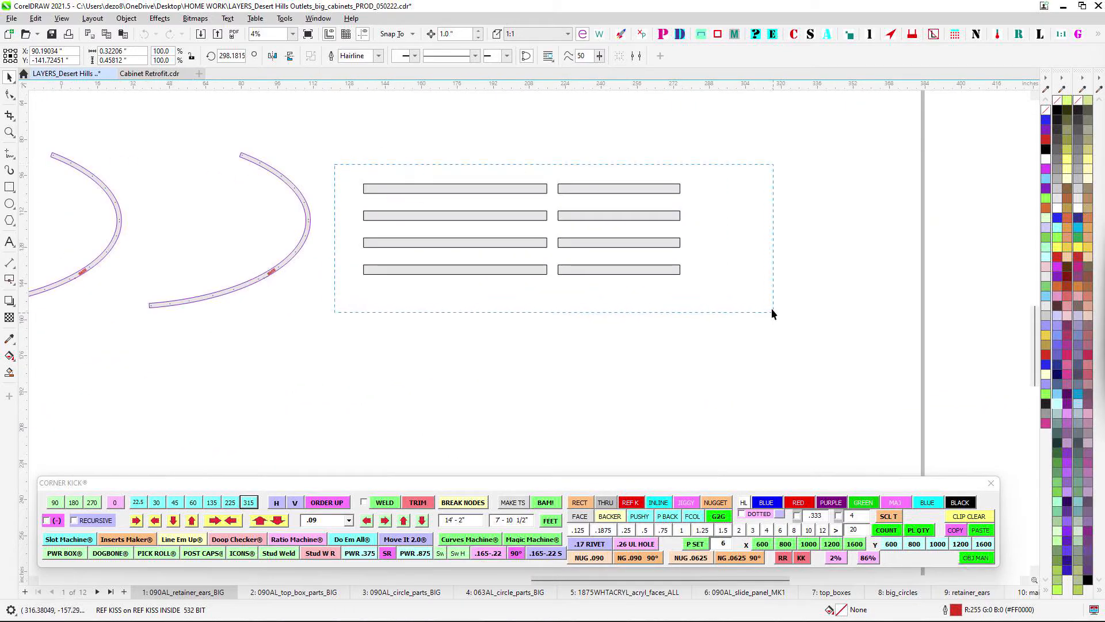
pyautogui.scroll(1, 644, 167)
pyautogui.moveTo(508, 146); pyautogui.dragTo(784, 238)
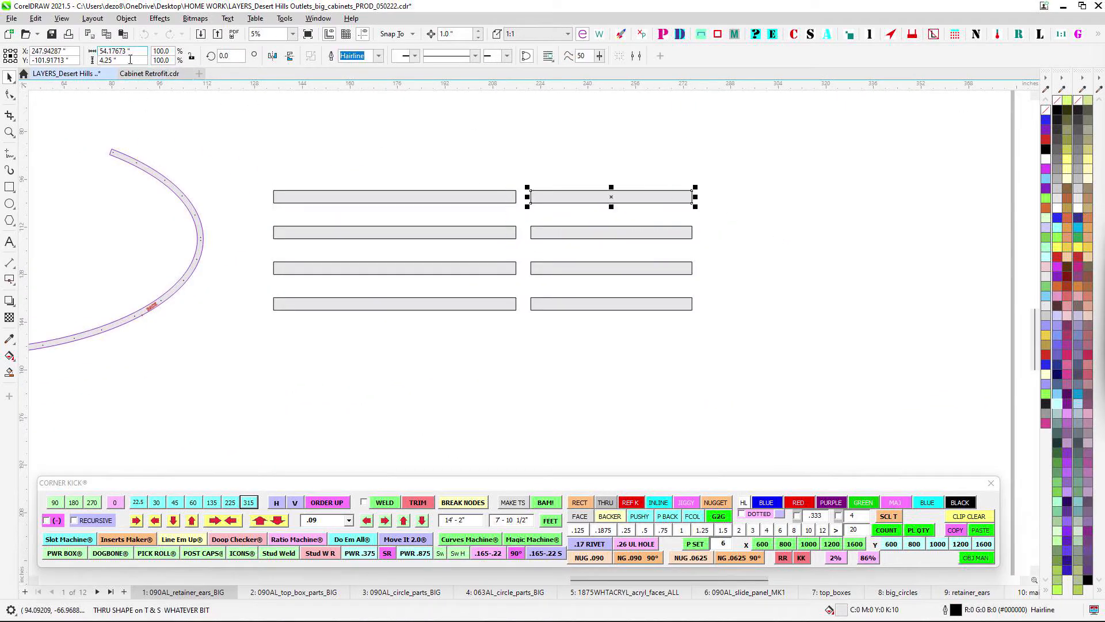
pyautogui.moveTo(288, 163); pyautogui.dragTo(776, 224)
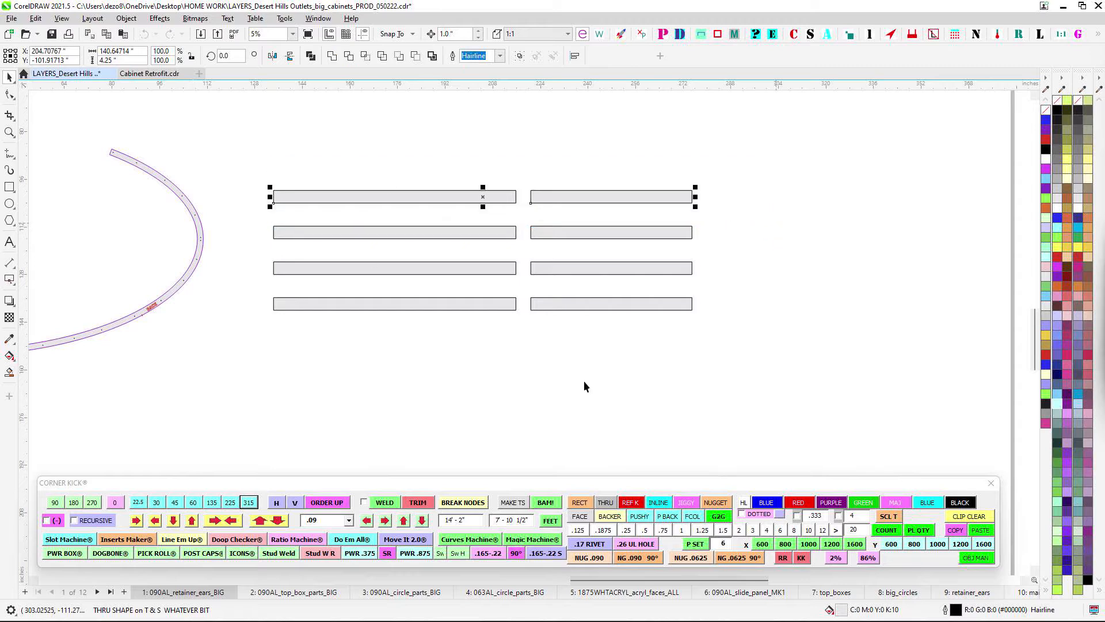
# - Open the 090AL_top_box_parts_BIG page and examine the notched BTM strips, the tabbed T strips and the arched backs
pyautogui.click(319, 593)
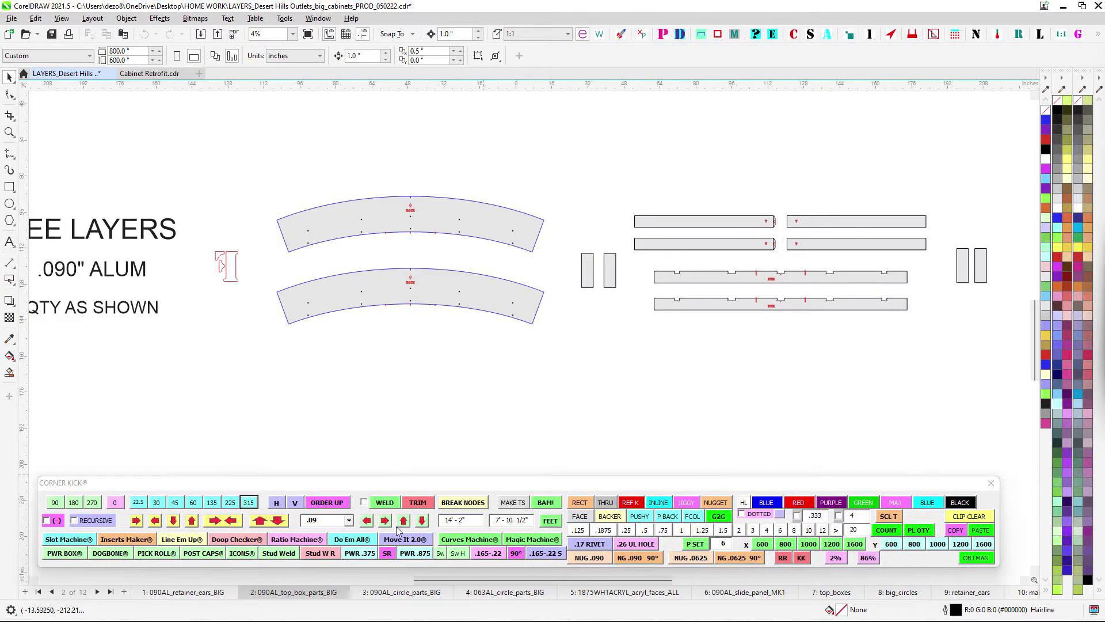
pyautogui.scroll(3, 805, 271)
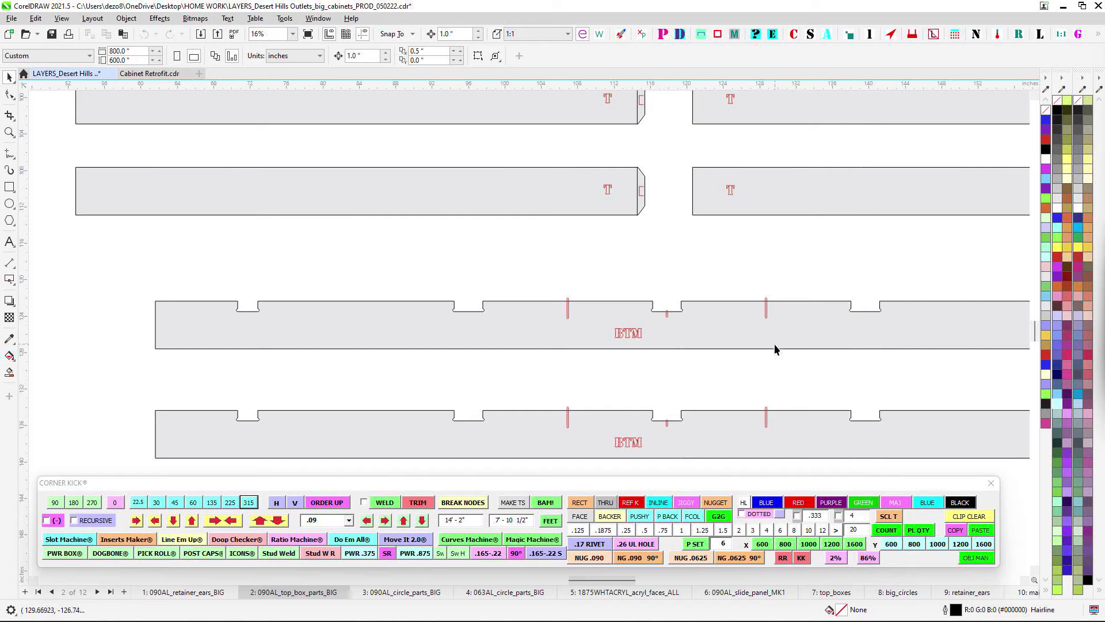
pyautogui.scroll(-2, 662, 266)
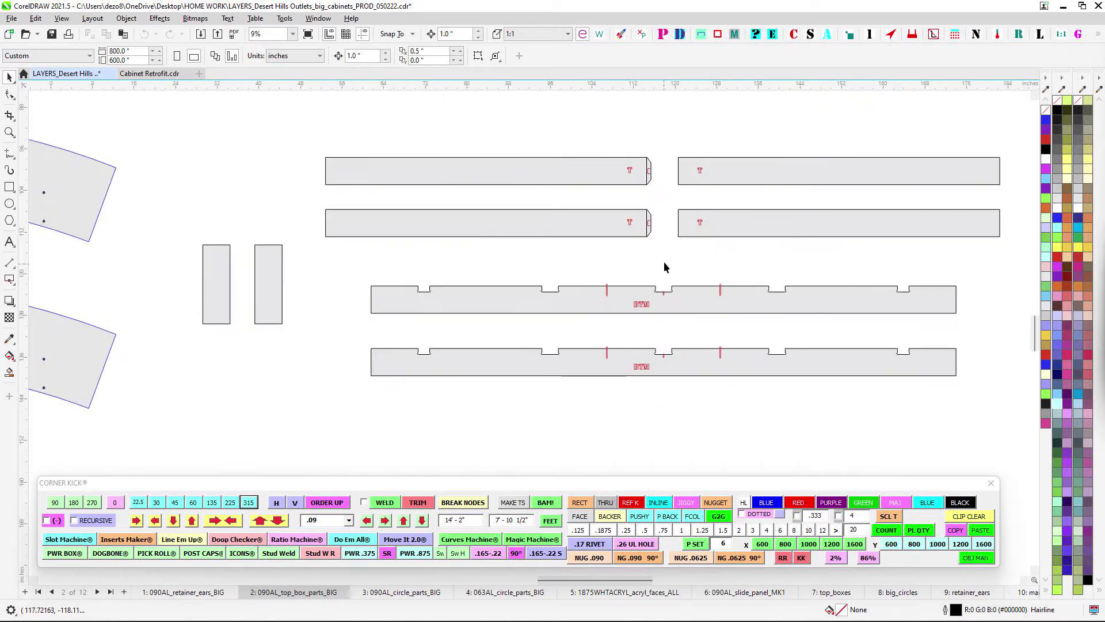
pyautogui.scroll(4, 611, 207)
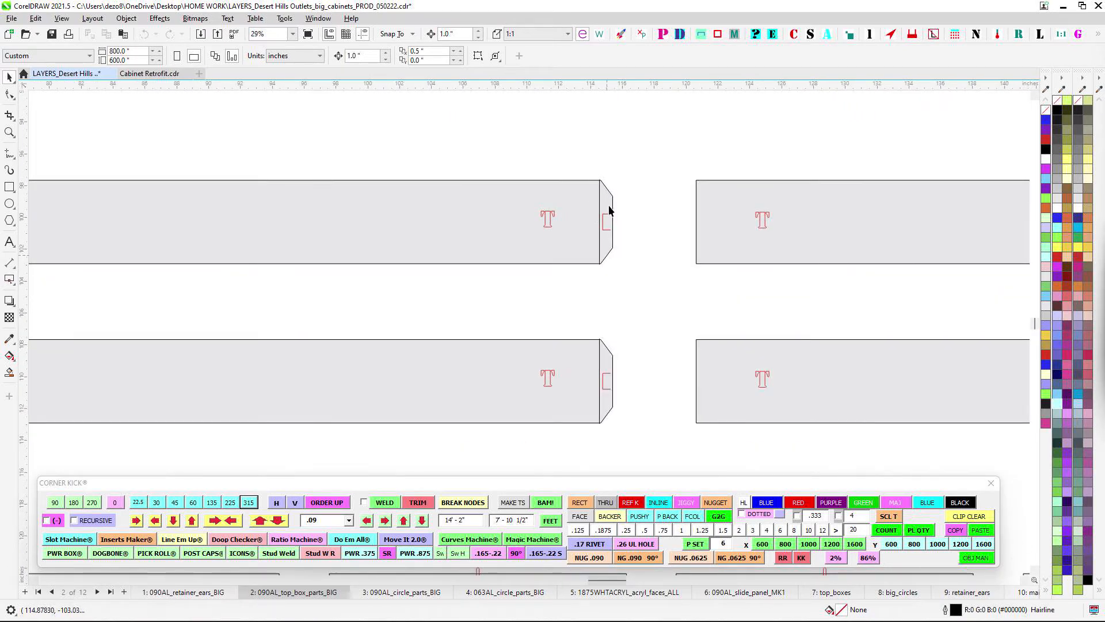
pyautogui.scroll(-3, 578, 343)
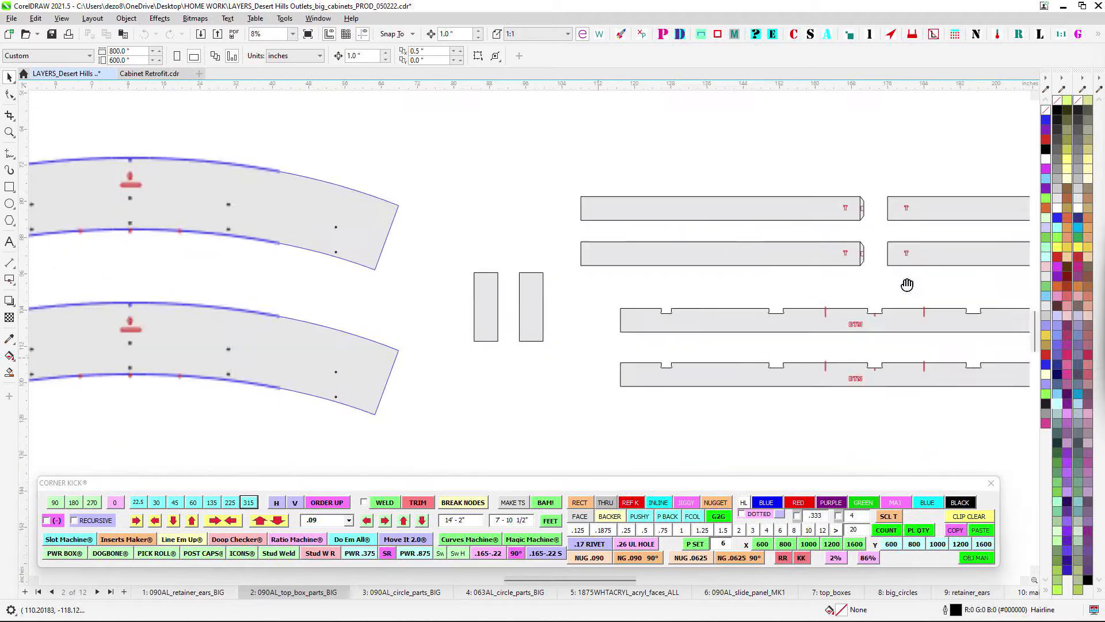
pyautogui.scroll(-5, 568, 277)
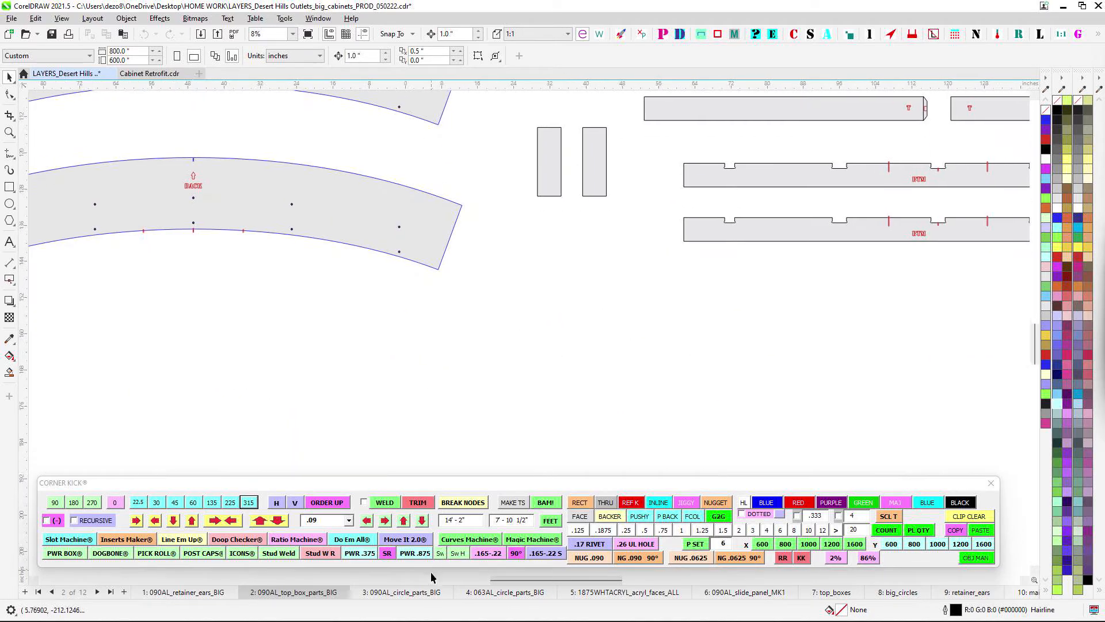
# - Examine the circle backs on the 090AL_circle_parts_BIG page, including their holes, alignment marks and the curved overlap line
pyautogui.scroll(-2, 453, 321)
pyautogui.moveTo(508, 307); pyautogui.dragTo(573, 297)
pyautogui.scroll(3, 418, 167)
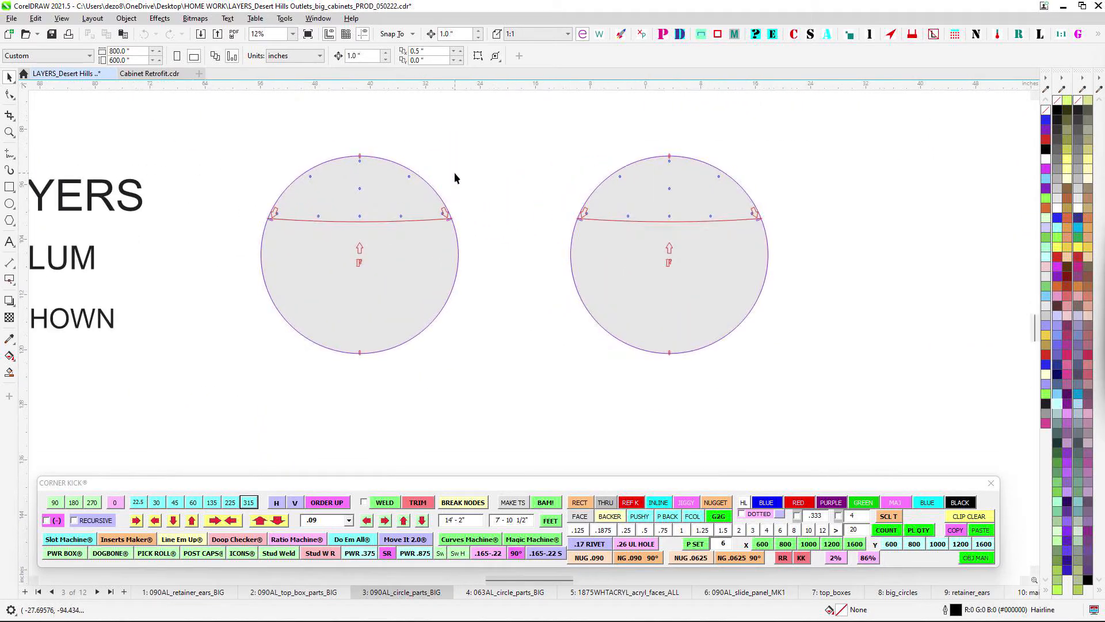
pyautogui.moveTo(537, 396); pyautogui.dragTo(619, 379)
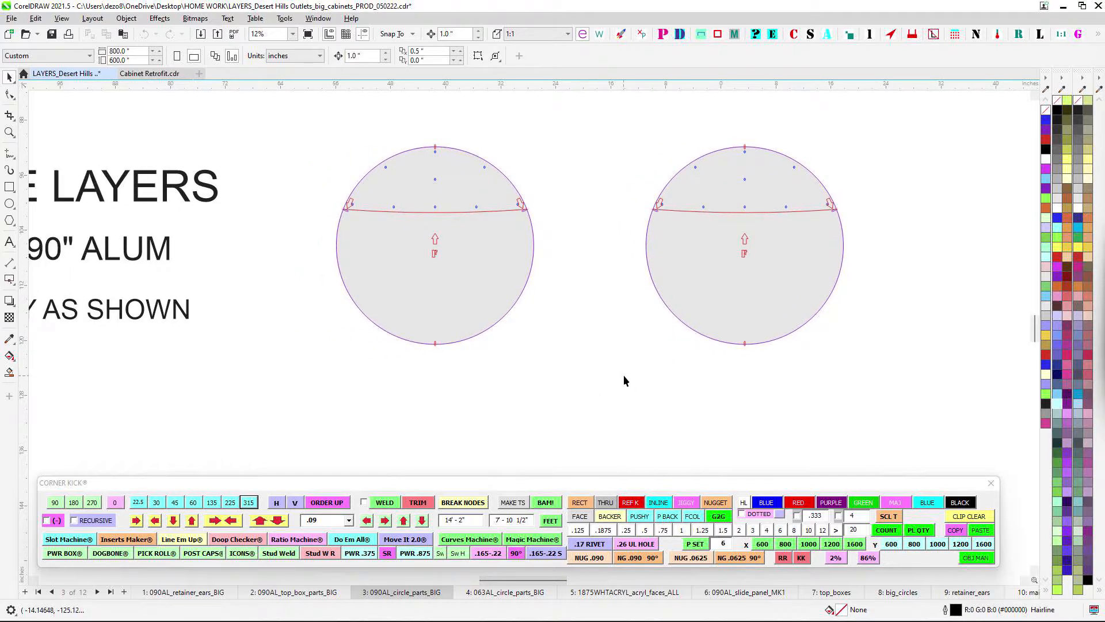
pyautogui.scroll(2, 455, 182)
pyautogui.scroll(2, 569, 226)
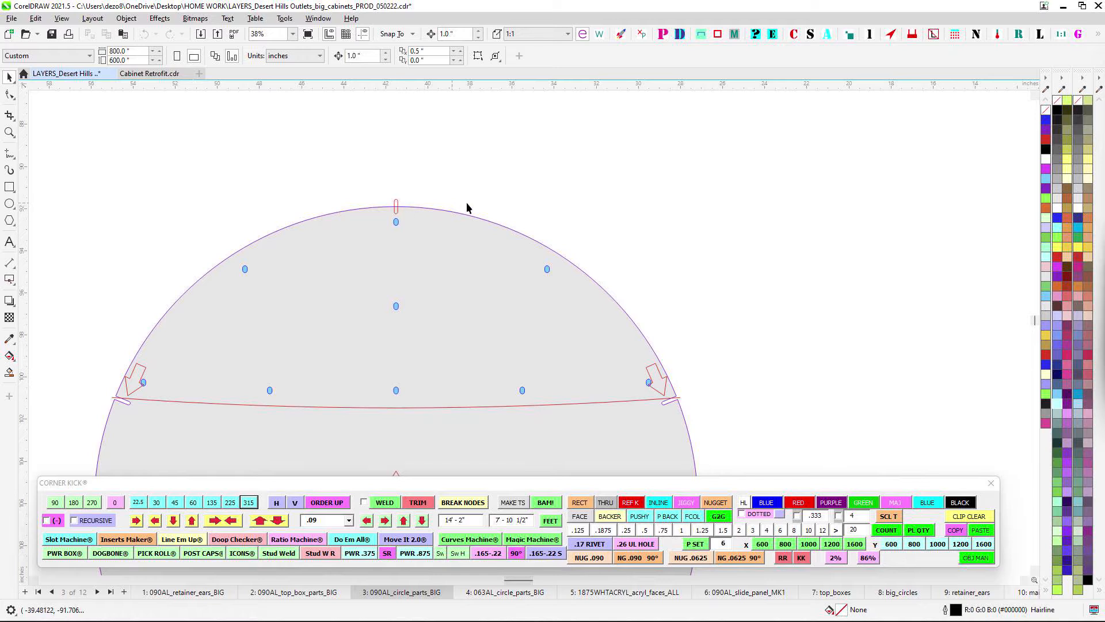
pyautogui.scroll(-1, 469, 207)
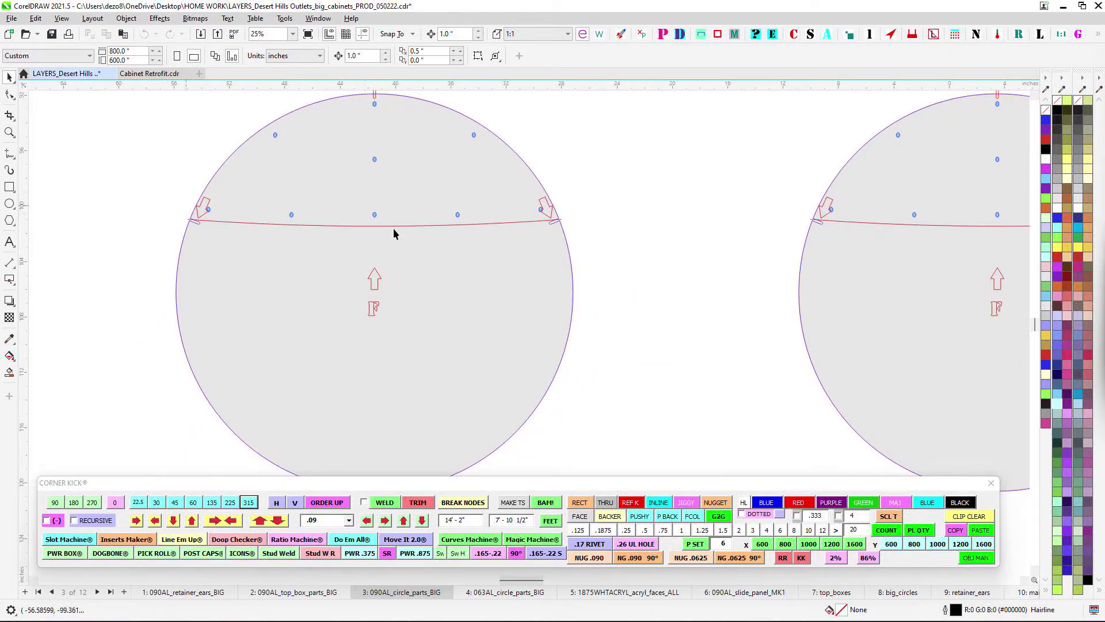
pyautogui.scroll(-1, 589, 277)
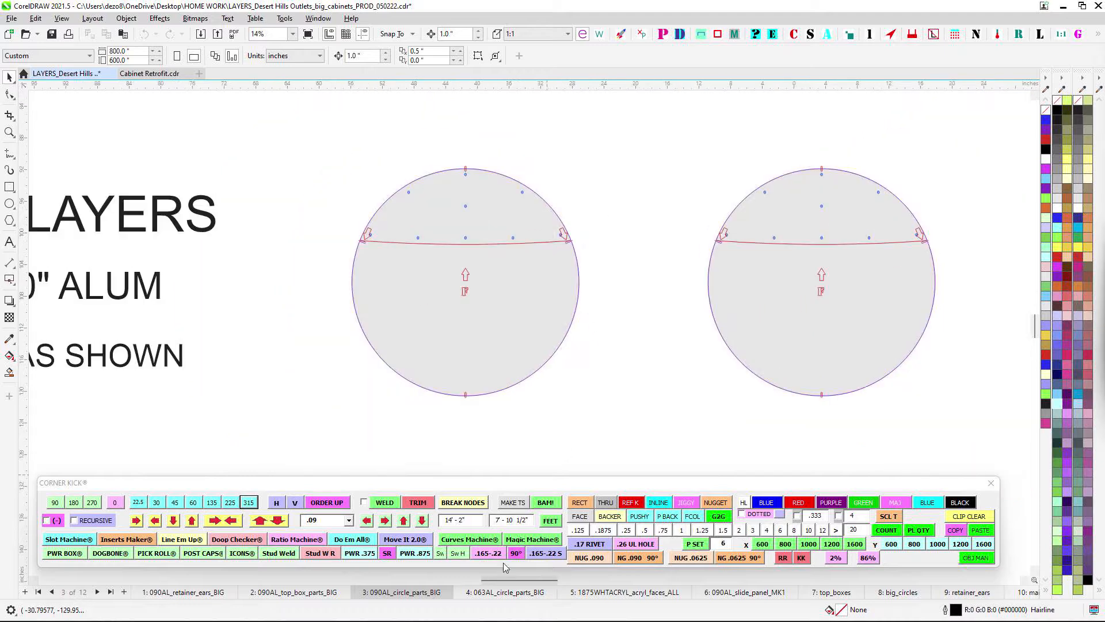
# - Compare the strips on the 063AL_circle_parts_BIG page with the round backs on the 090AL_circle_parts_BIG page
pyautogui.click(501, 592)
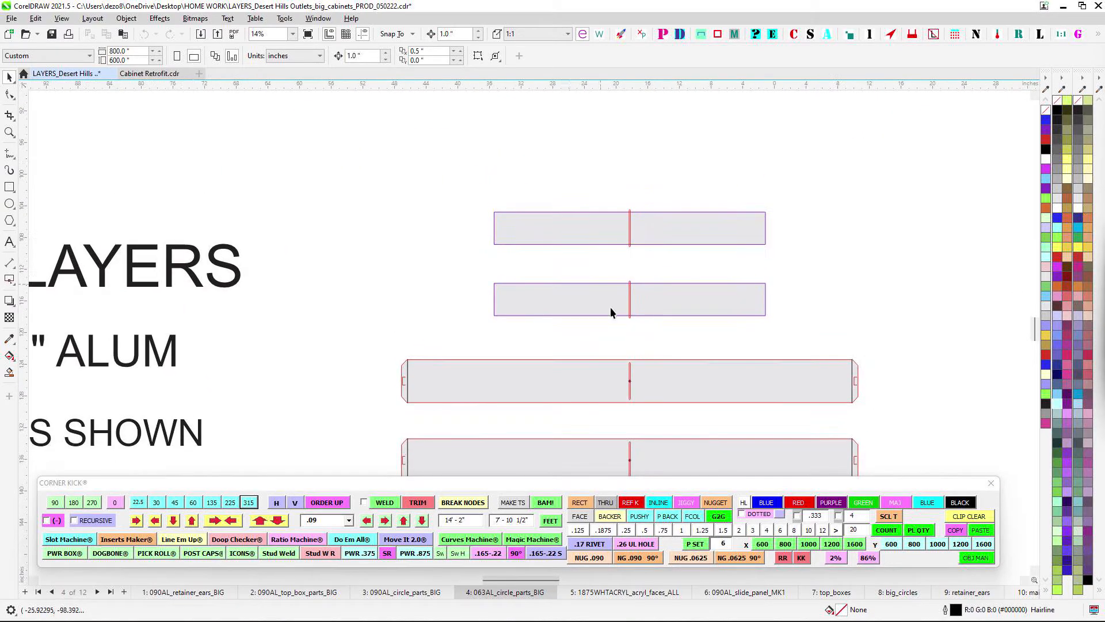
pyautogui.scroll(-2, 618, 293)
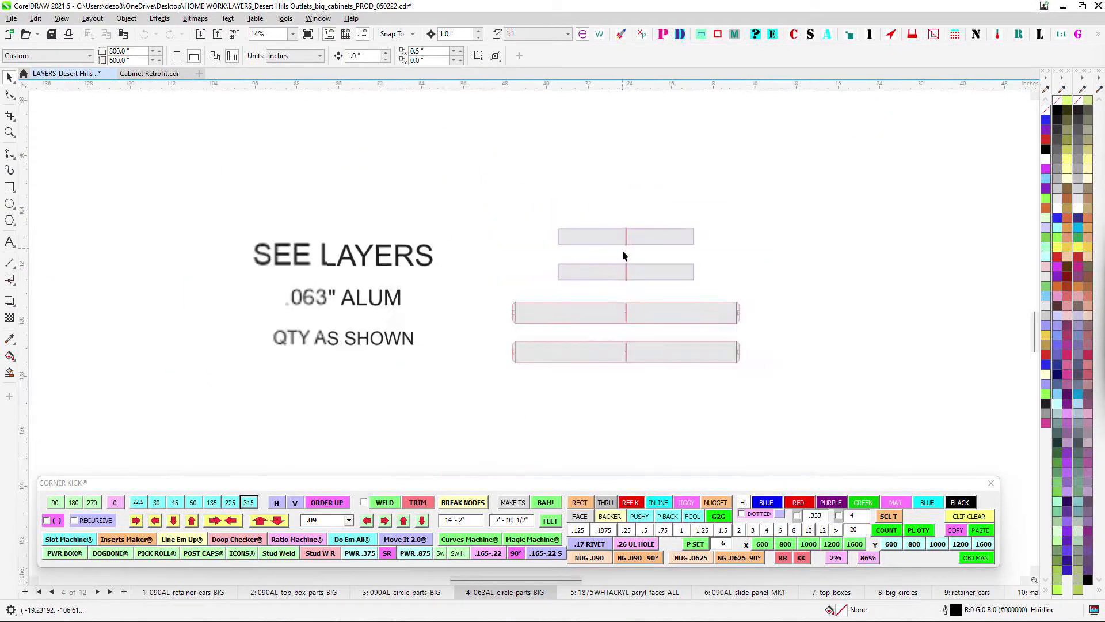
pyautogui.click(420, 596)
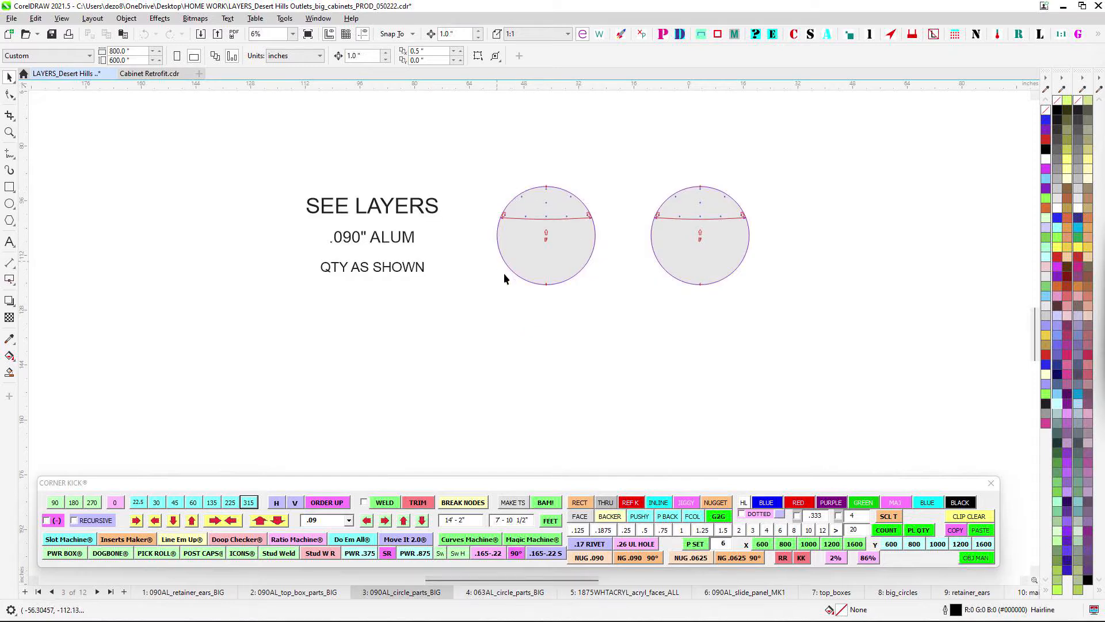
pyautogui.click(521, 592)
pyautogui.scroll(1, 641, 259)
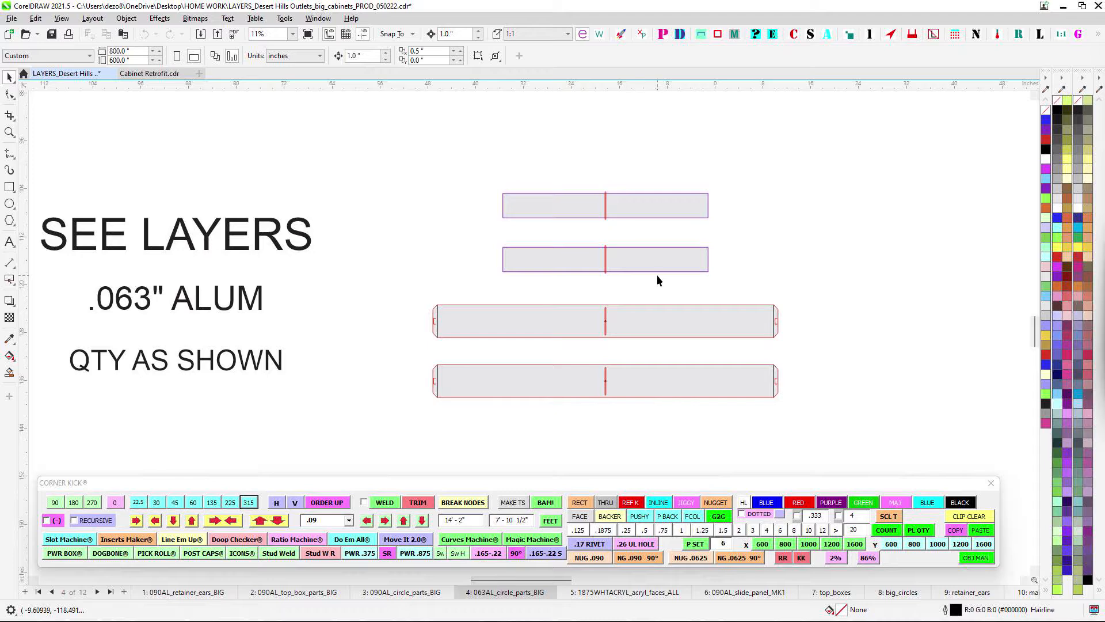
# - Examine the centre marks, centre hole and bevelled end tabs on the .063" aluminium strips
pyautogui.scroll(2, 624, 346)
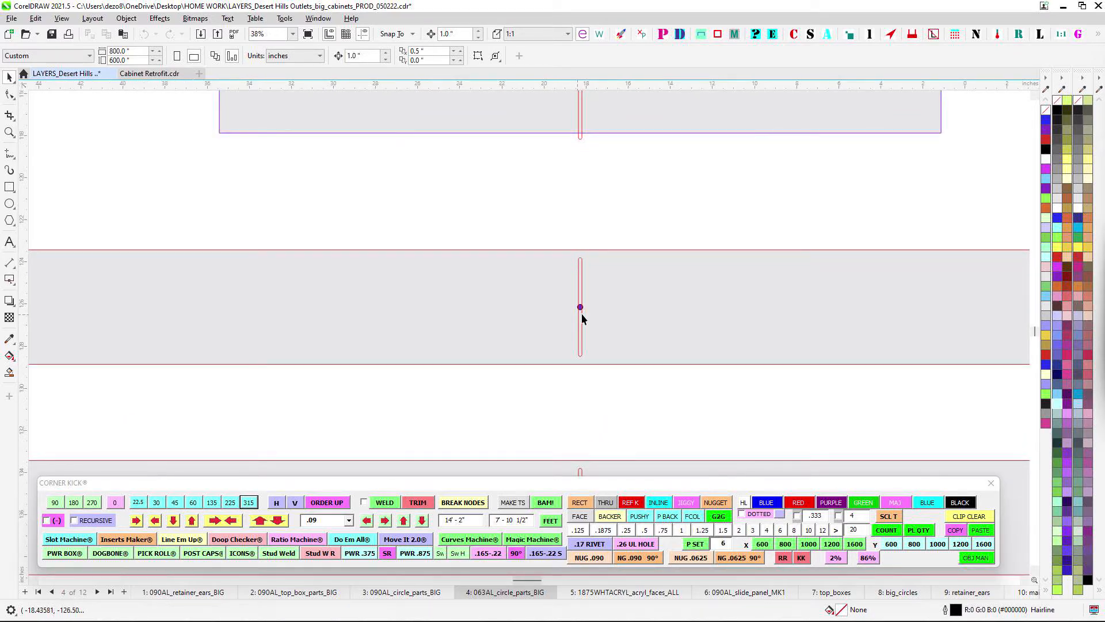
pyautogui.scroll(-3, 581, 318)
pyautogui.scroll(2, 529, 206)
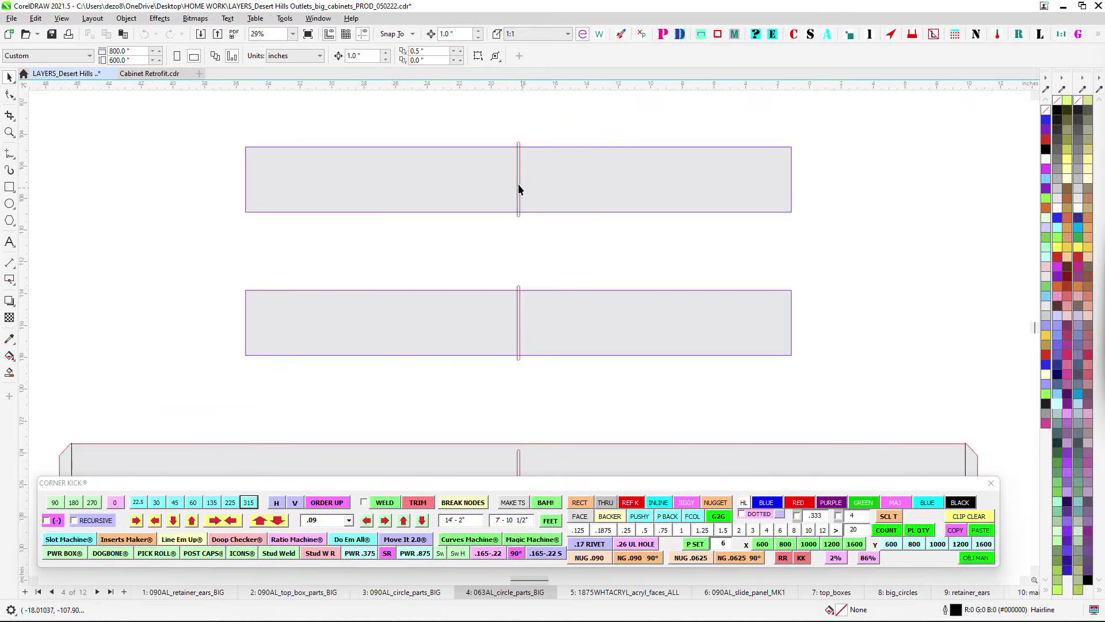
pyautogui.moveTo(585, 404); pyautogui.dragTo(647, 195)
pyautogui.scroll(-2, 596, 278)
pyautogui.scroll(4, 788, 256)
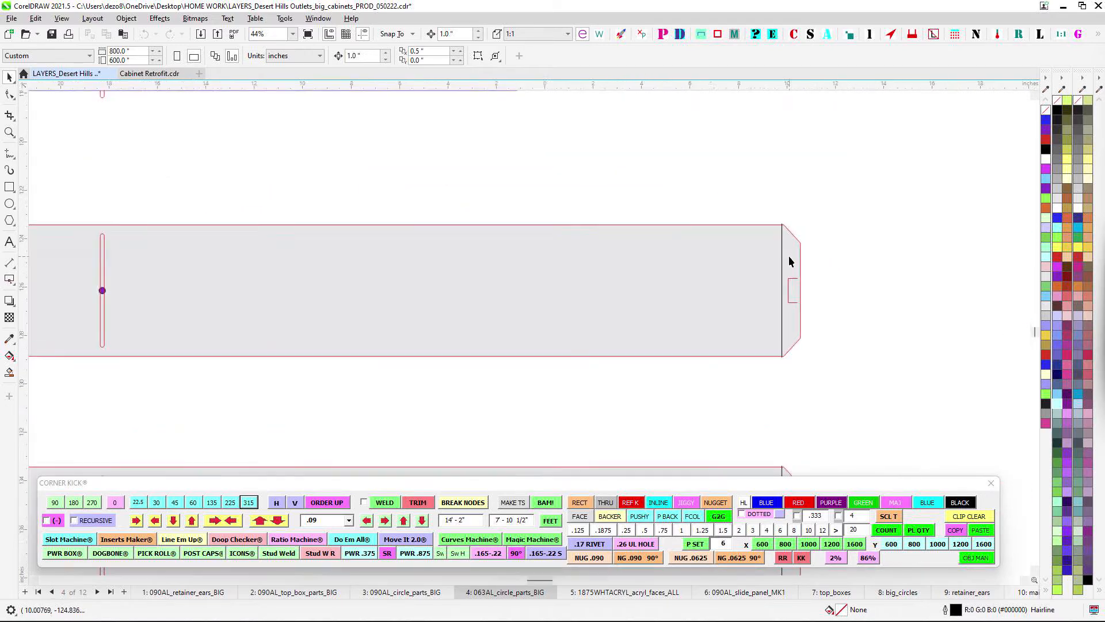
pyautogui.scroll(-5, 802, 246)
# - Open the 1875WHTACRYL_acryl_faces_ALL page and bring the arched and round 3/16" white acrylic faces into view
pyautogui.click(623, 592)
pyautogui.moveTo(885, 327); pyautogui.dragTo(679, 323)
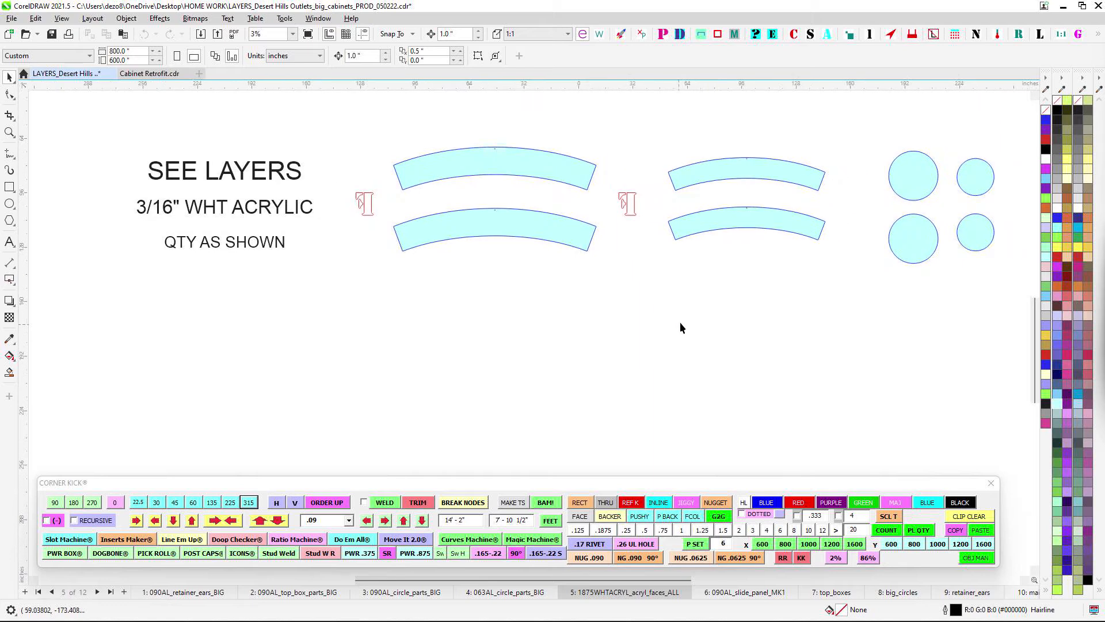
# - Select the large arched, large round, small arched and small round acrylic faces group by group to compare them
pyautogui.moveTo(372, 125); pyautogui.dragTo(627, 334)
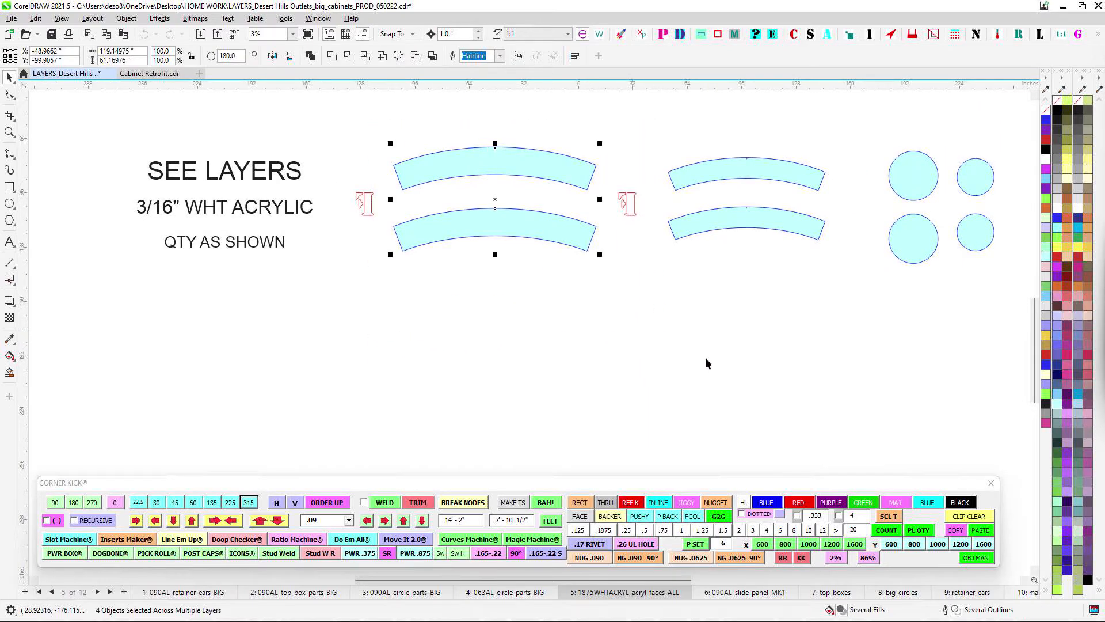
pyautogui.scroll(1, 817, 167)
pyautogui.moveTo(783, 143); pyautogui.dragTo(913, 354)
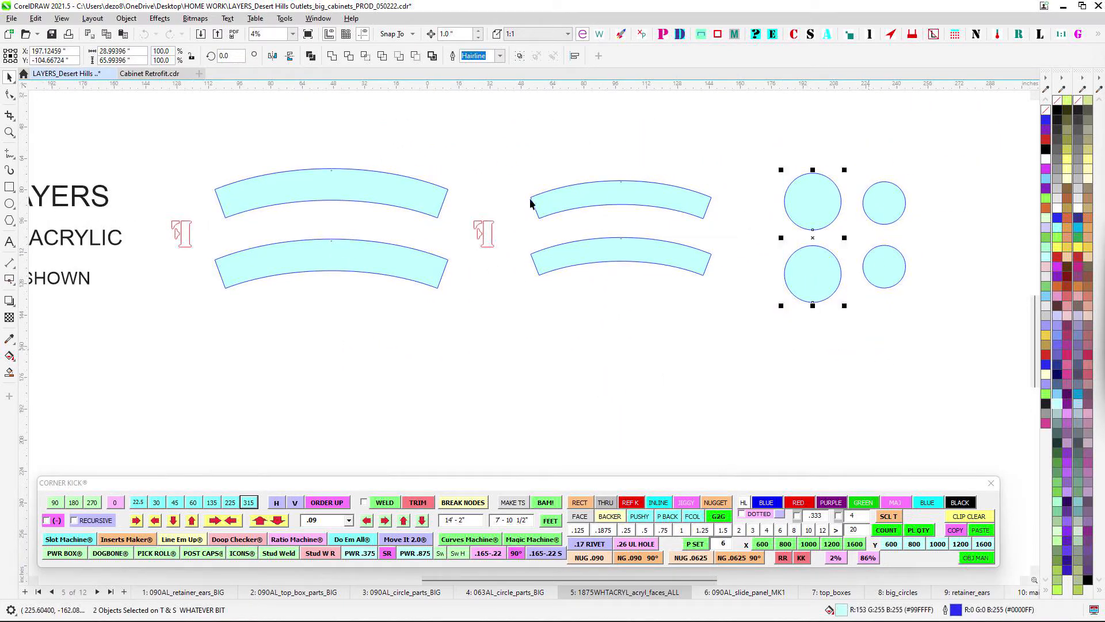
pyautogui.moveTo(514, 155); pyautogui.dragTo(724, 327)
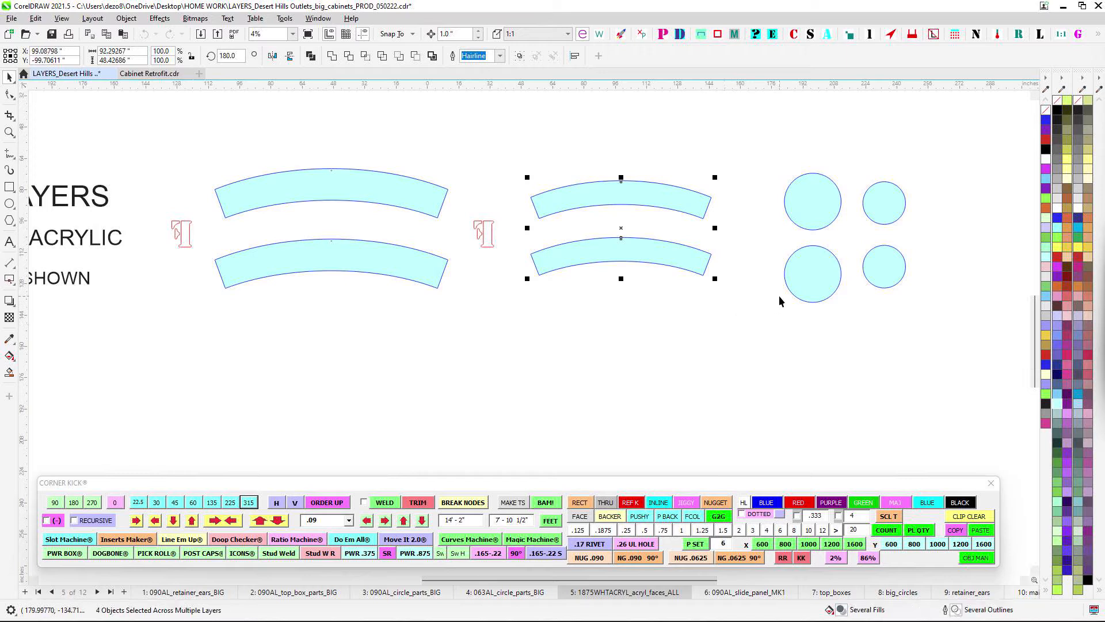
pyautogui.moveTo(856, 168); pyautogui.dragTo(947, 299)
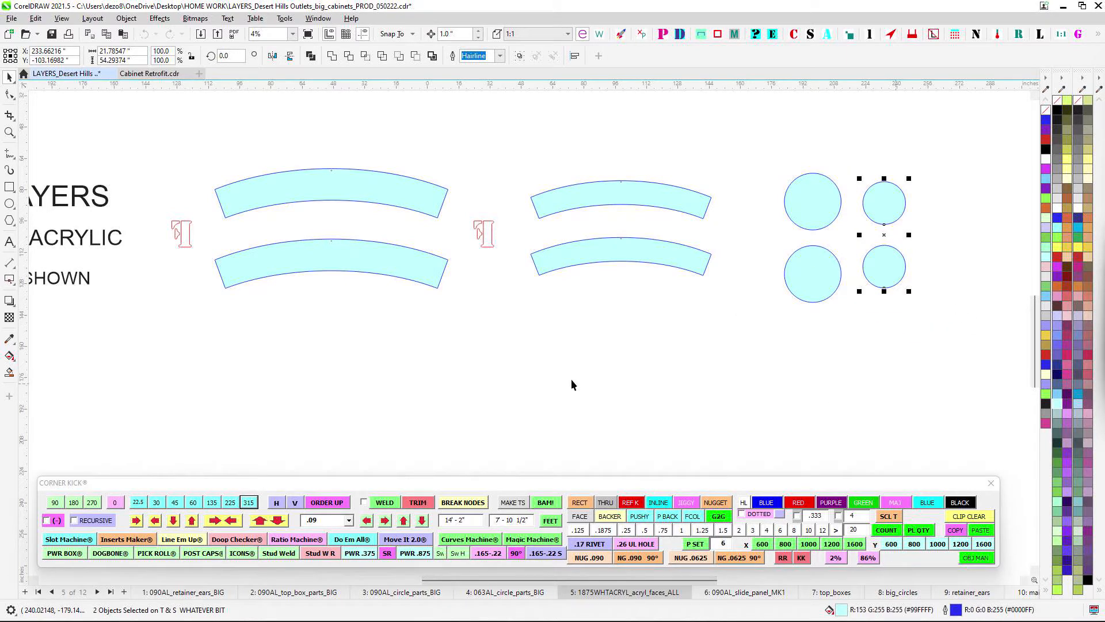
# - Clear the selection on the acrylic faces page and save the document
pyautogui.moveTo(574, 383); pyautogui.dragTo(706, 409)
pyautogui.scroll(-1, 706, 409)
pyautogui.click(705, 409)
pyautogui.click(54, 36)
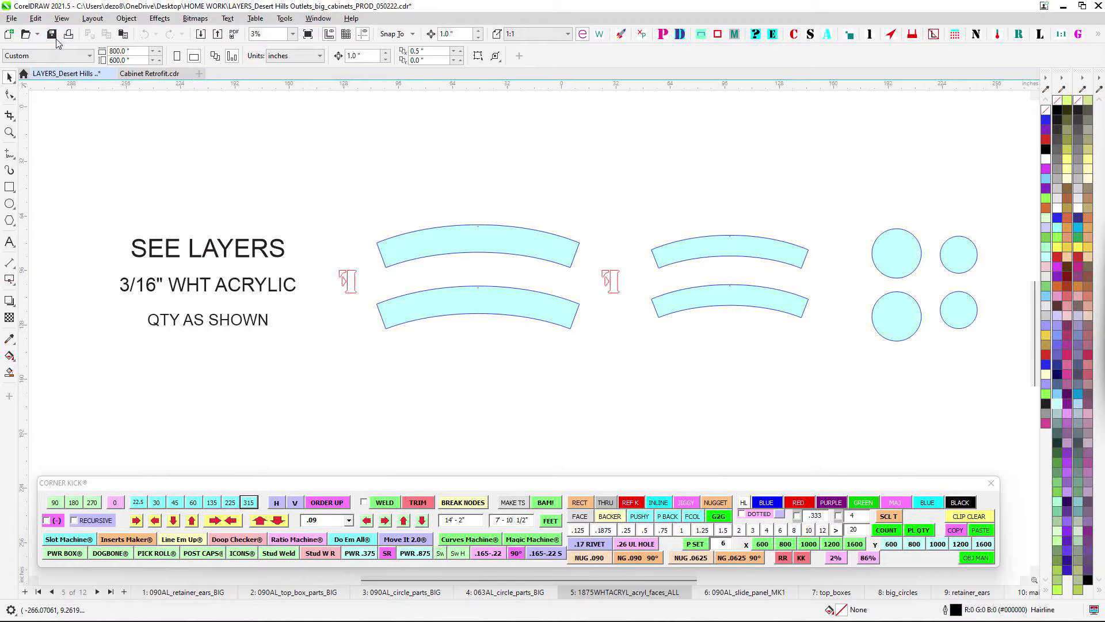
# - Open the 090AL_slide_panel_MK1 page and examine the .090" aluminium slide panel parts, from the drilled panels to the notched brackets
pyautogui.click(768, 593)
pyautogui.scroll(4, 760, 374)
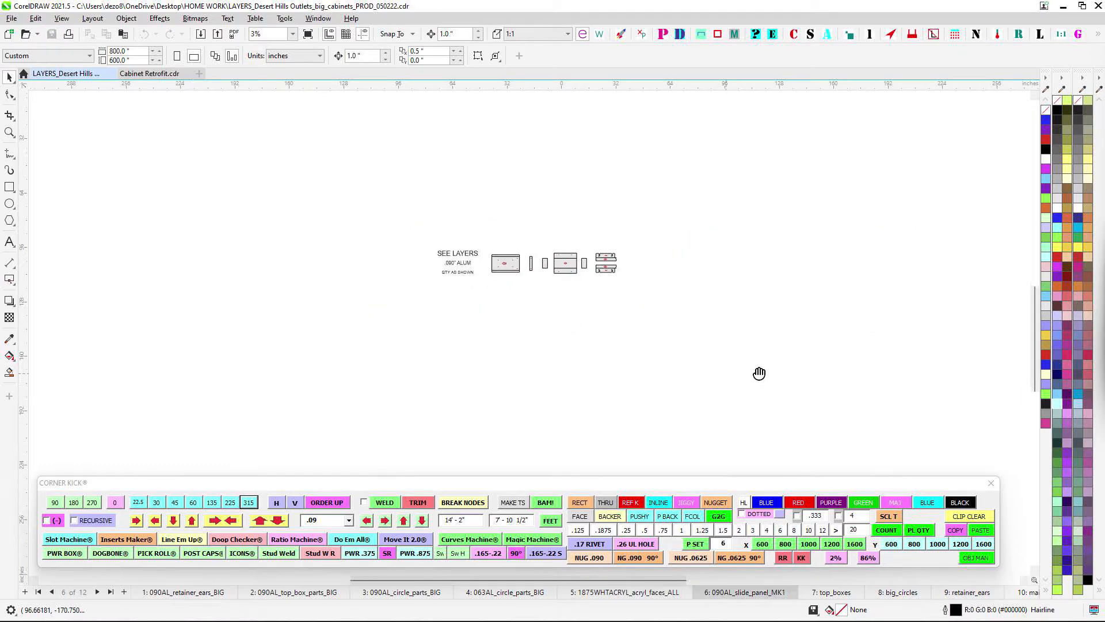
pyautogui.moveTo(592, 197); pyautogui.dragTo(358, 208)
pyautogui.scroll(2, 752, 236)
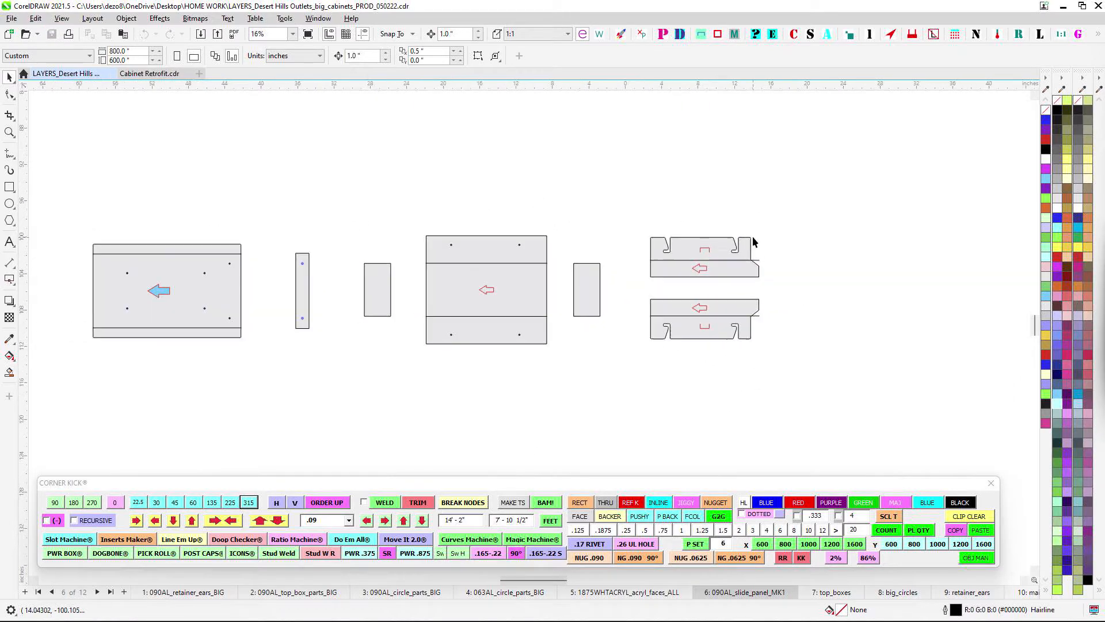
pyautogui.scroll(-3, 758, 226)
pyautogui.scroll(3, 541, 219)
pyautogui.scroll(-3, 667, 294)
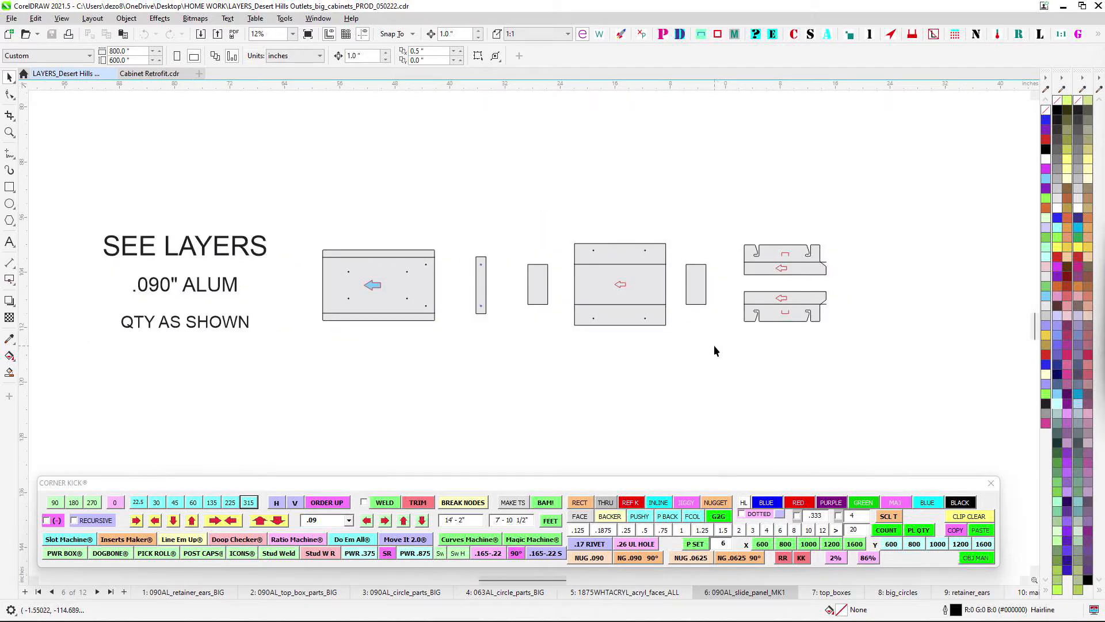
# - Open the top_boxes page and look over the arched box layouts, the welding notes and the seam start mark
pyautogui.scroll(-8, 782, 348)
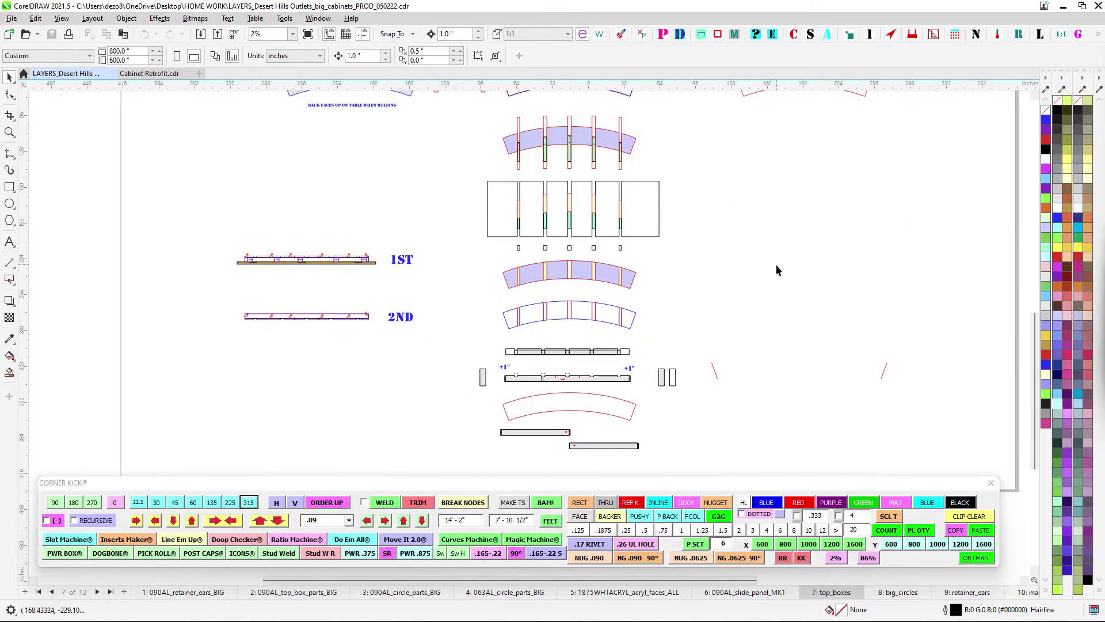
pyautogui.scroll(-2, 774, 266)
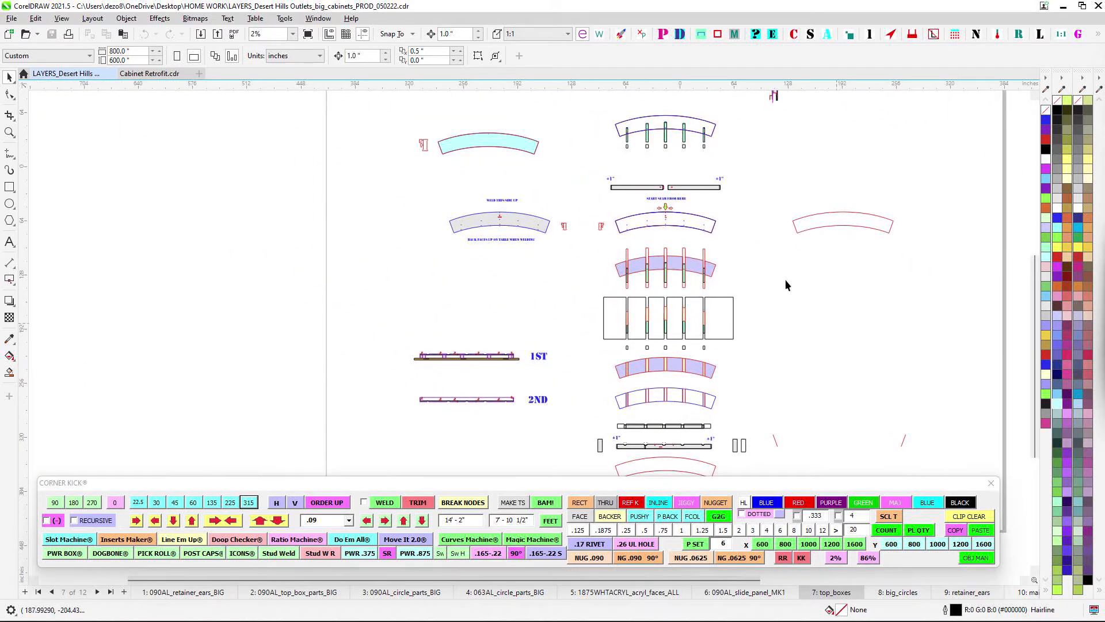
pyautogui.scroll(1, 598, 196)
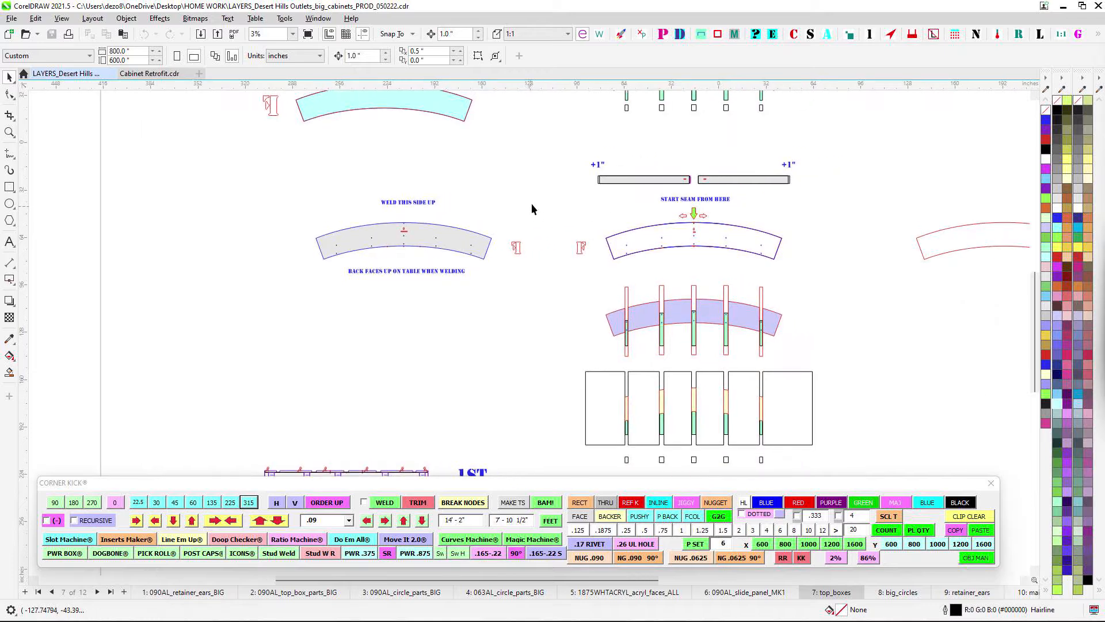
pyautogui.scroll(-1, 540, 367)
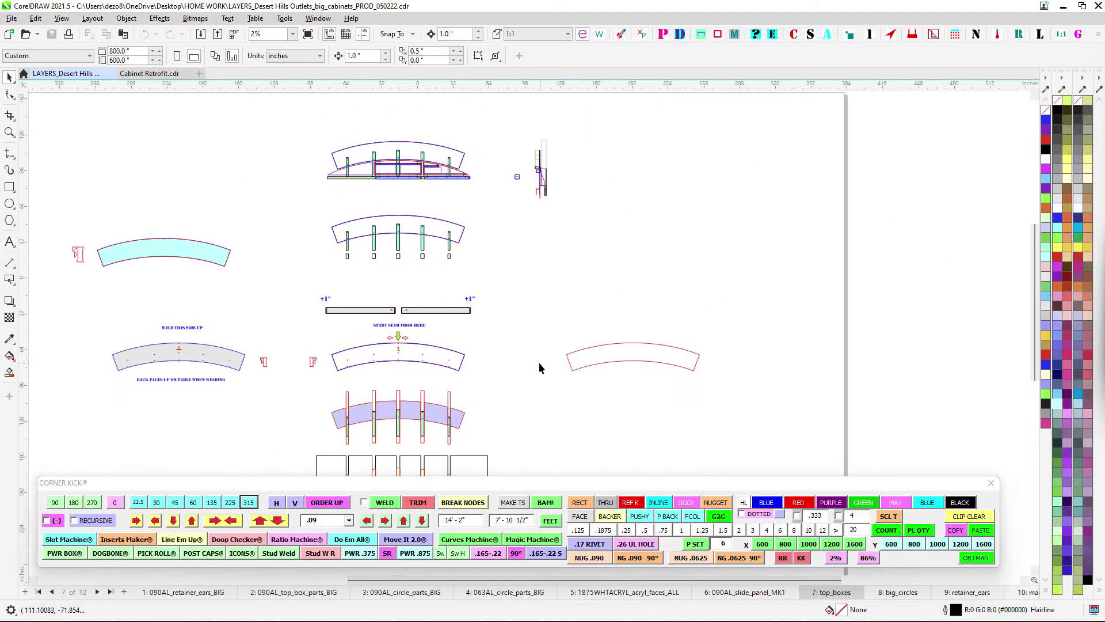
# - Fill the narrow .09" vertical strip in the top box side section with purple (#9900CC)
pyautogui.scroll(5, 536, 167)
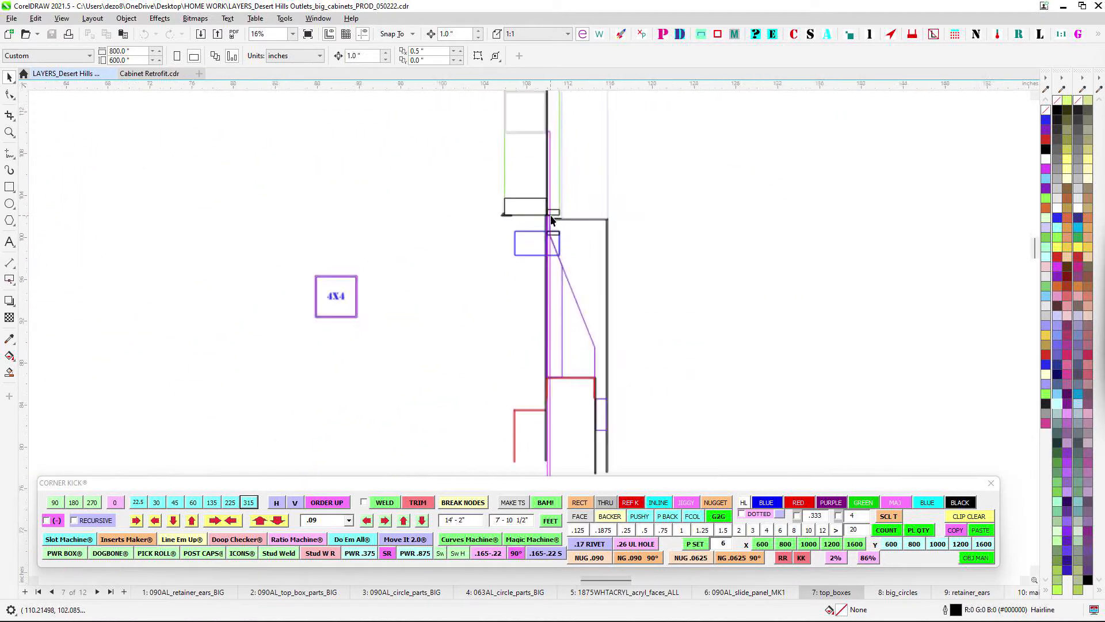
pyautogui.scroll(4, 551, 219)
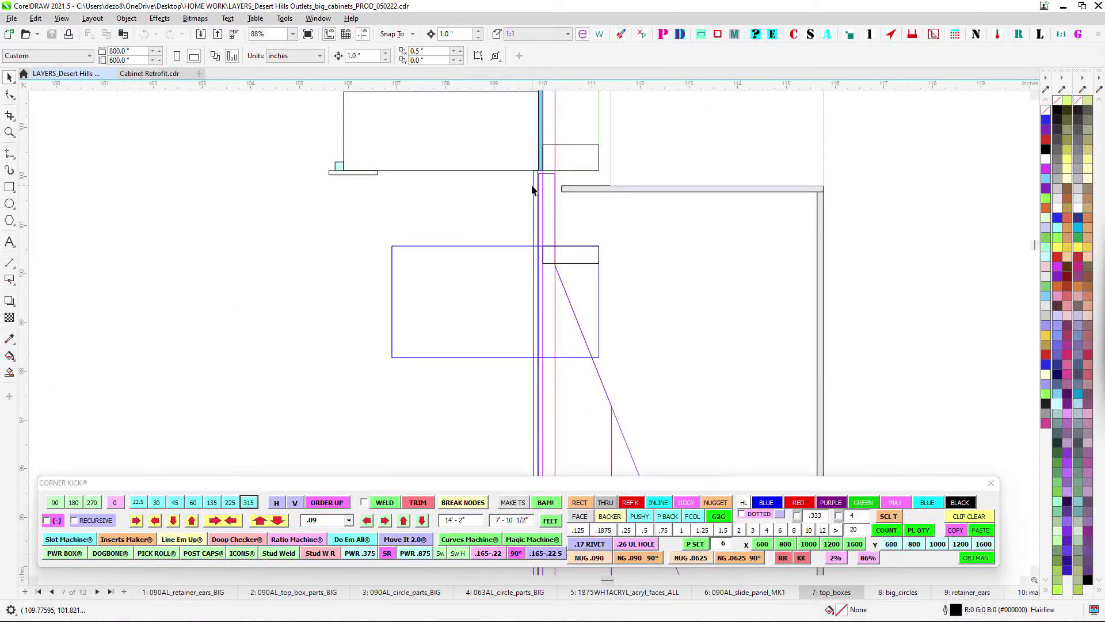
pyautogui.click(535, 191)
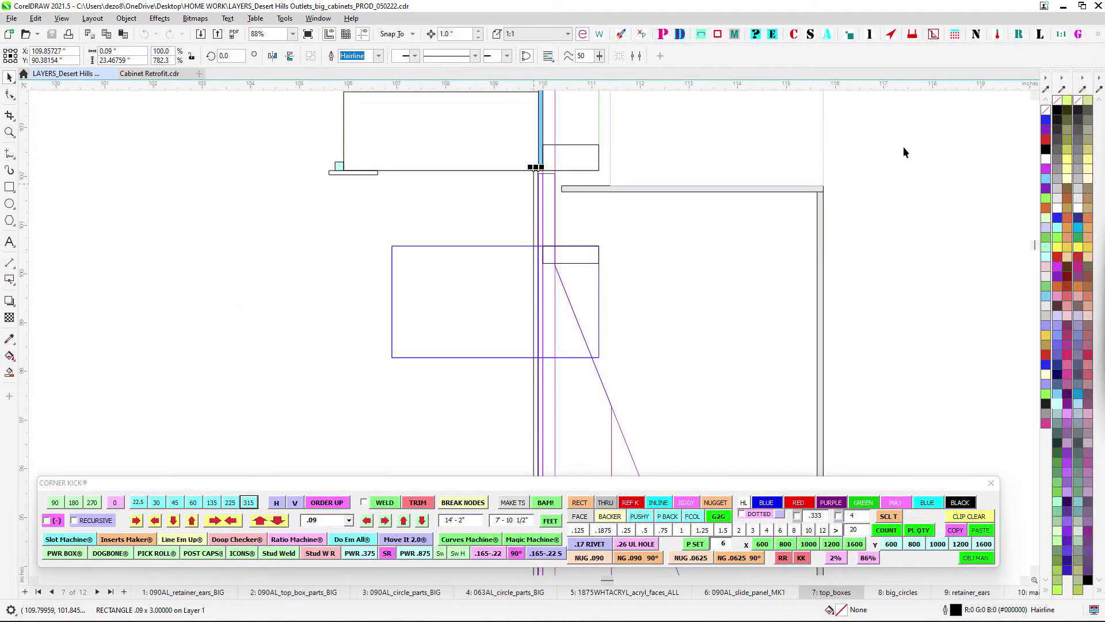
pyautogui.click(1059, 274)
pyautogui.click(511, 205)
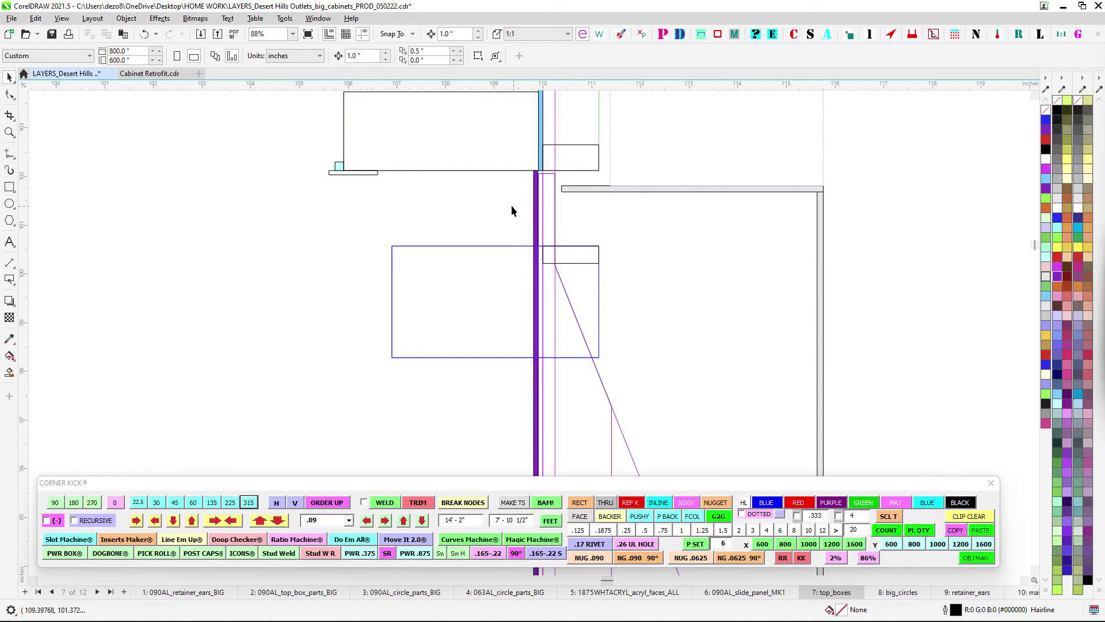
# - Trace the purple strip down the side section, from the box above it to the red extrusion below
pyautogui.click(535, 171)
pyautogui.scroll(-1, 533, 155)
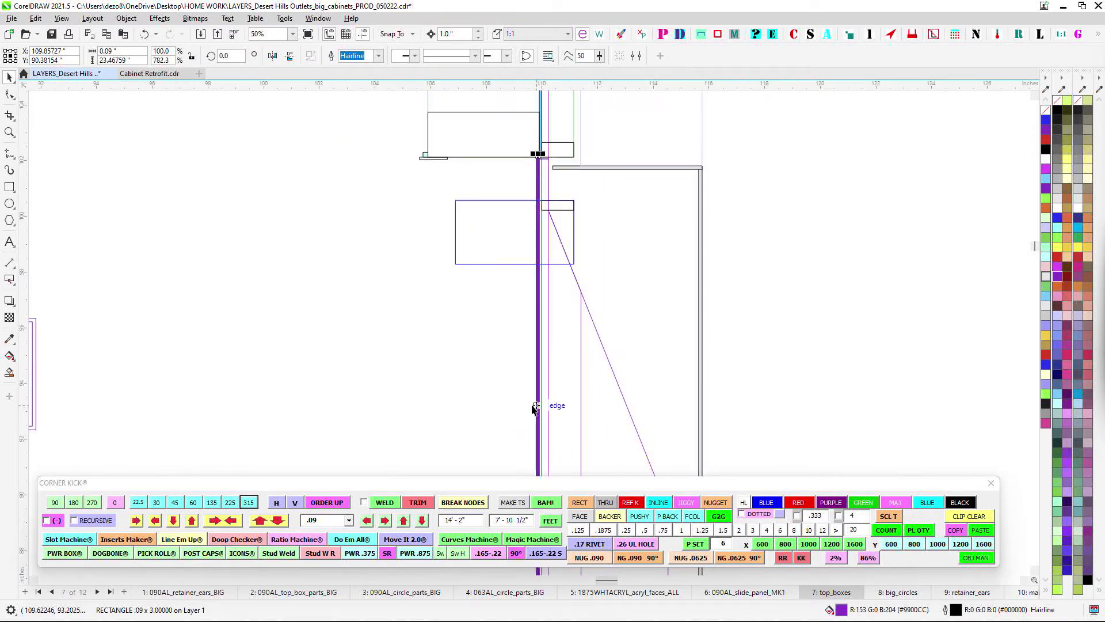
pyautogui.click(351, 214)
pyautogui.scroll(1, 533, 207)
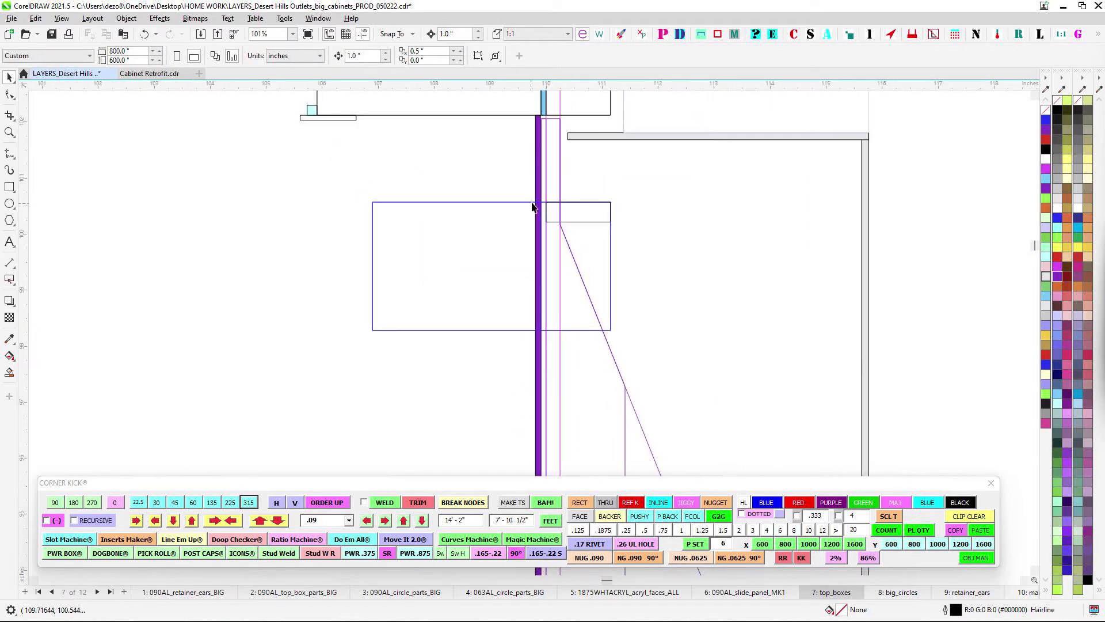
pyautogui.scroll(-1, 425, 367)
pyautogui.moveTo(435, 397); pyautogui.dragTo(502, 146)
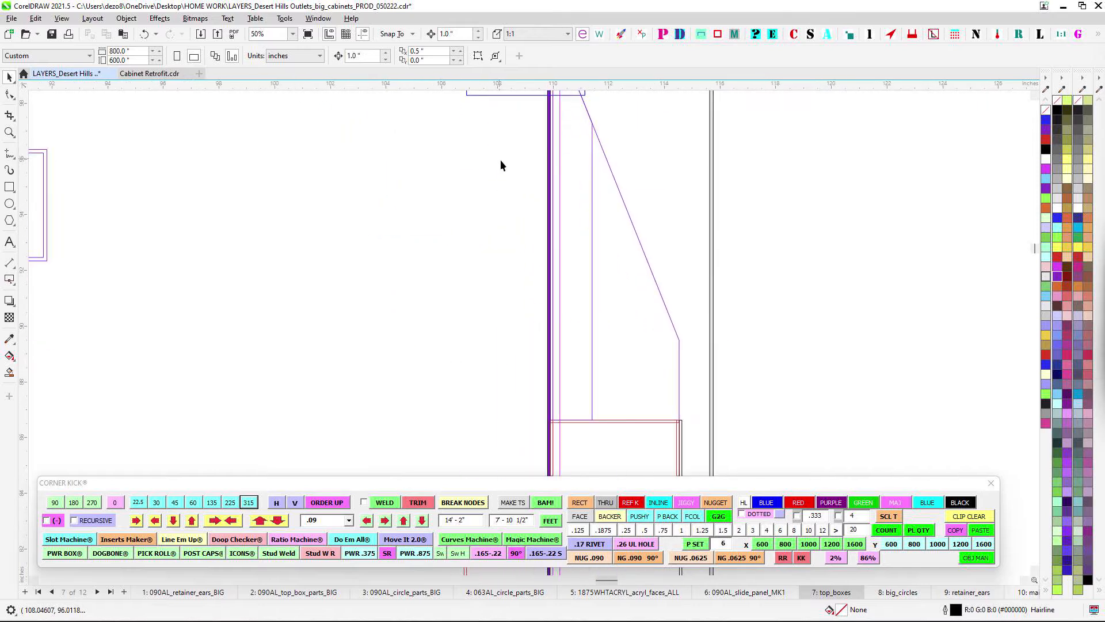
pyautogui.scroll(-1, 494, 178)
pyautogui.scroll(1, 496, 322)
# - Select the lower red extrusion and examine how the blue tube and the box above line up with the purple strip
pyautogui.click(496, 316)
pyautogui.moveTo(493, 202); pyautogui.dragTo(457, 413)
pyautogui.scroll(2, 456, 414)
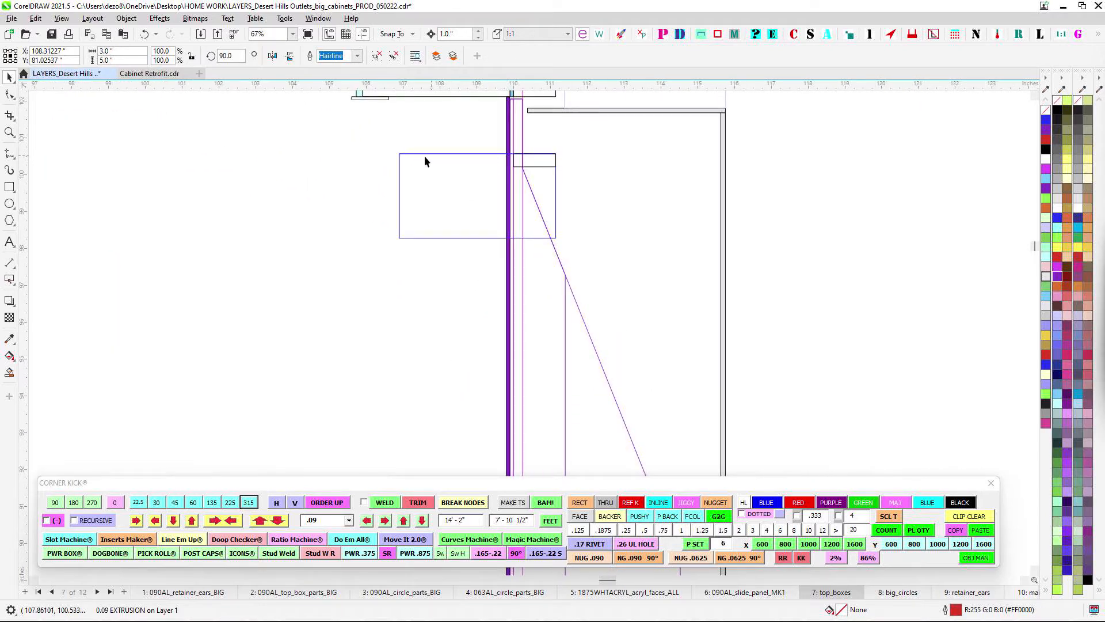
pyautogui.scroll(-1, 452, 212)
pyautogui.moveTo(457, 313); pyautogui.dragTo(410, 381)
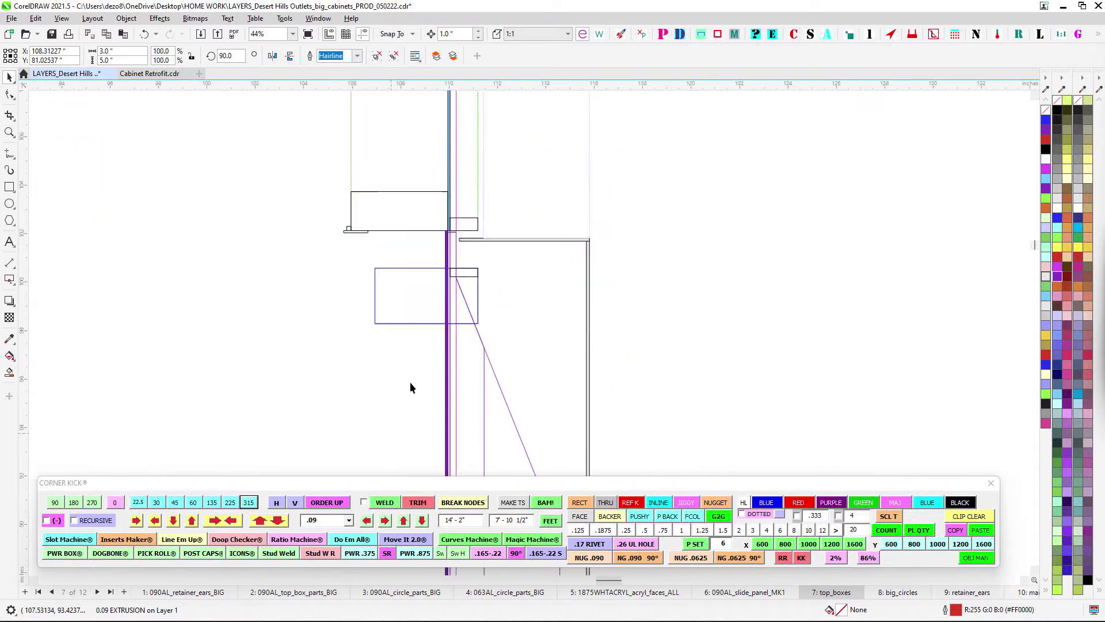
pyautogui.scroll(2, 492, 250)
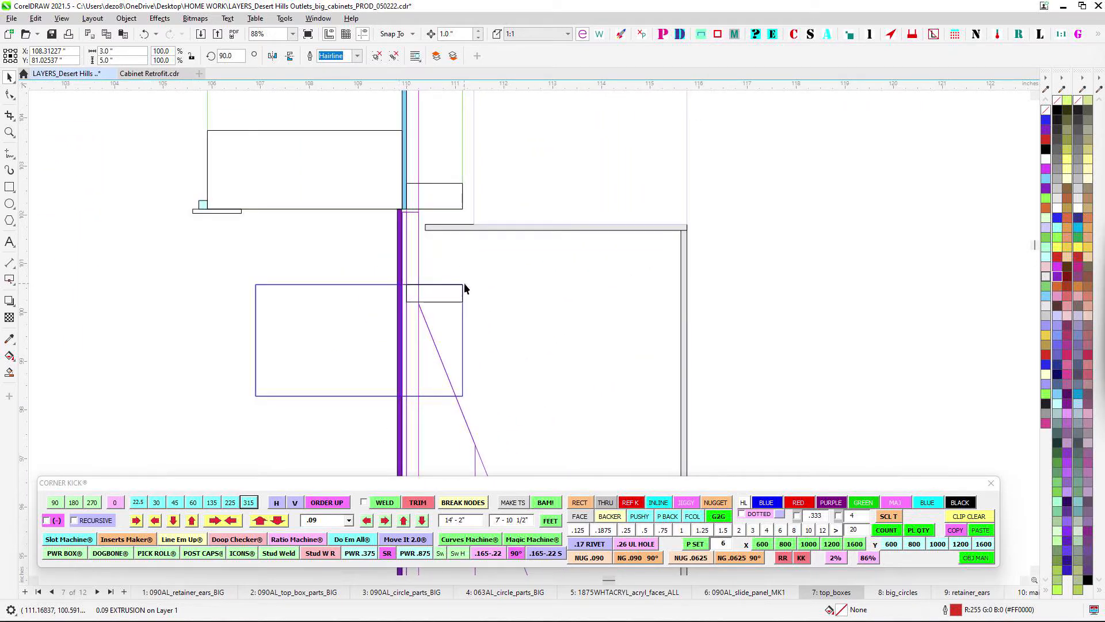
pyautogui.scroll(-4, 469, 316)
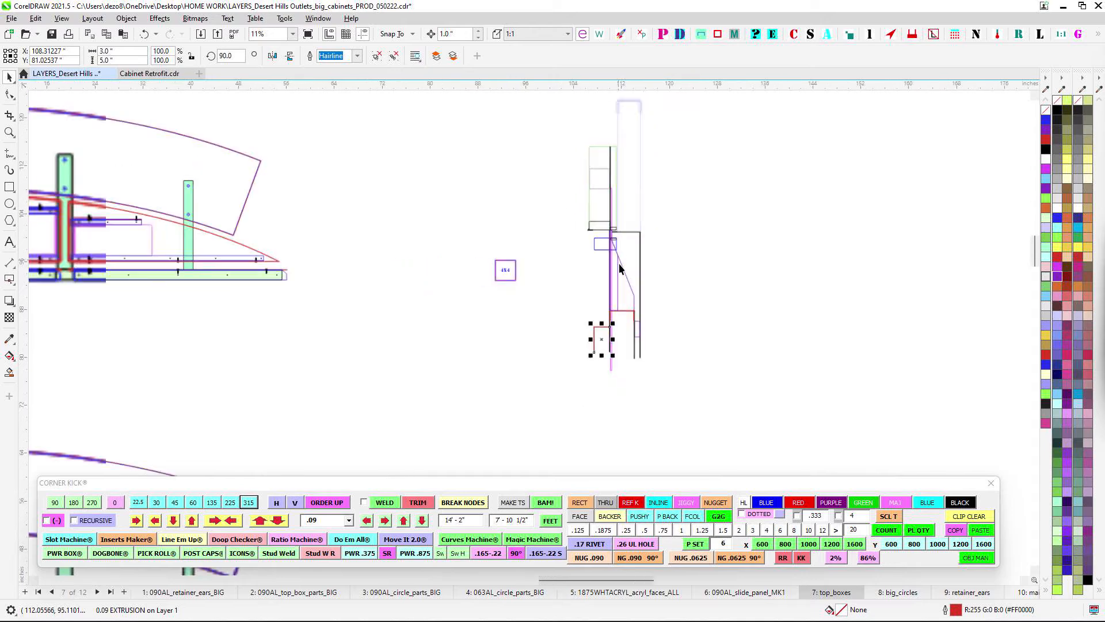
# - Look over the remaining arched box, rib and strip layouts further down the top_boxes page
pyautogui.scroll(-4, 619, 268)
pyautogui.moveTo(607, 376); pyautogui.dragTo(800, 183)
pyautogui.moveTo(775, 313); pyautogui.dragTo(668, 185)
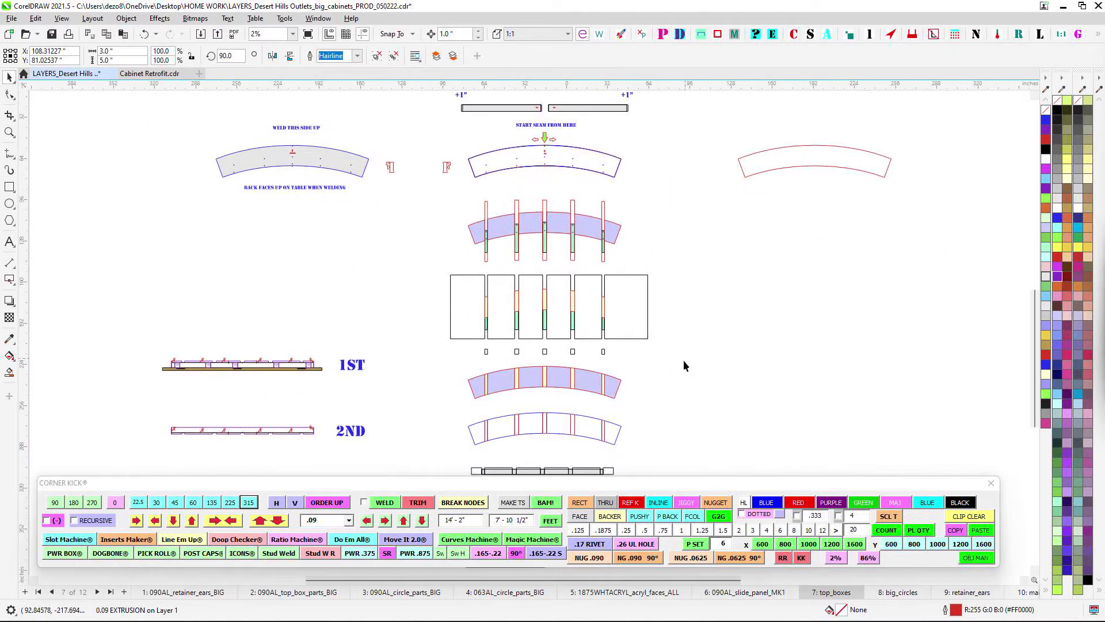
pyautogui.moveTo(684, 360); pyautogui.dragTo(653, 237)
# - Open the main_workpage page and examine the ends of the grey curved retainers at the oval cabinet's upper and lower edges
pyautogui.click(1020, 592)
pyautogui.scroll(5, 577, 235)
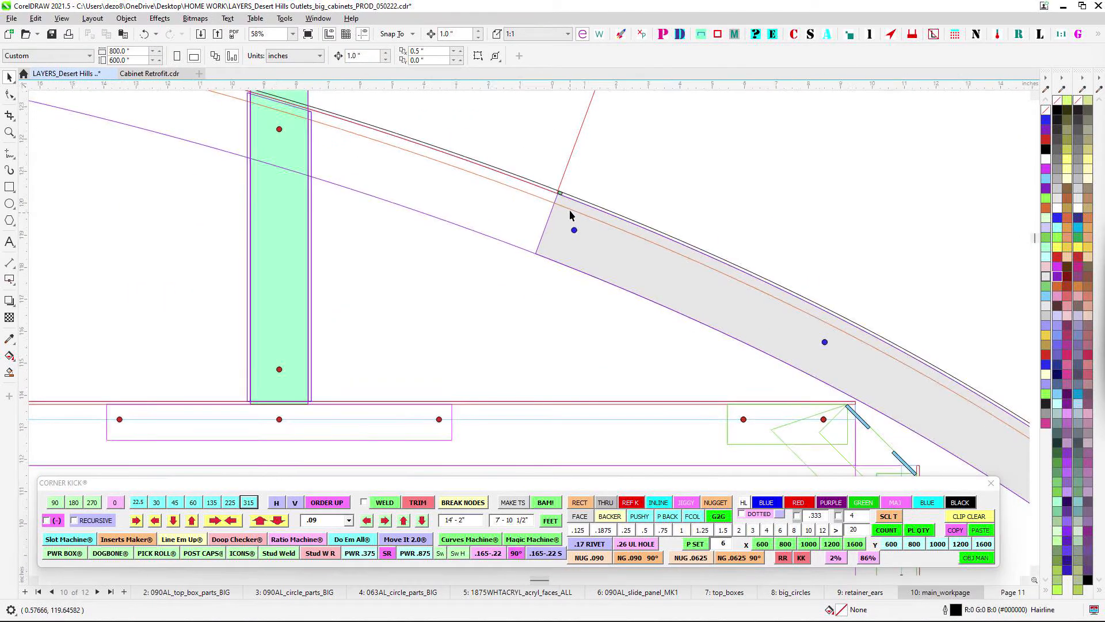
pyautogui.scroll(3, 570, 214)
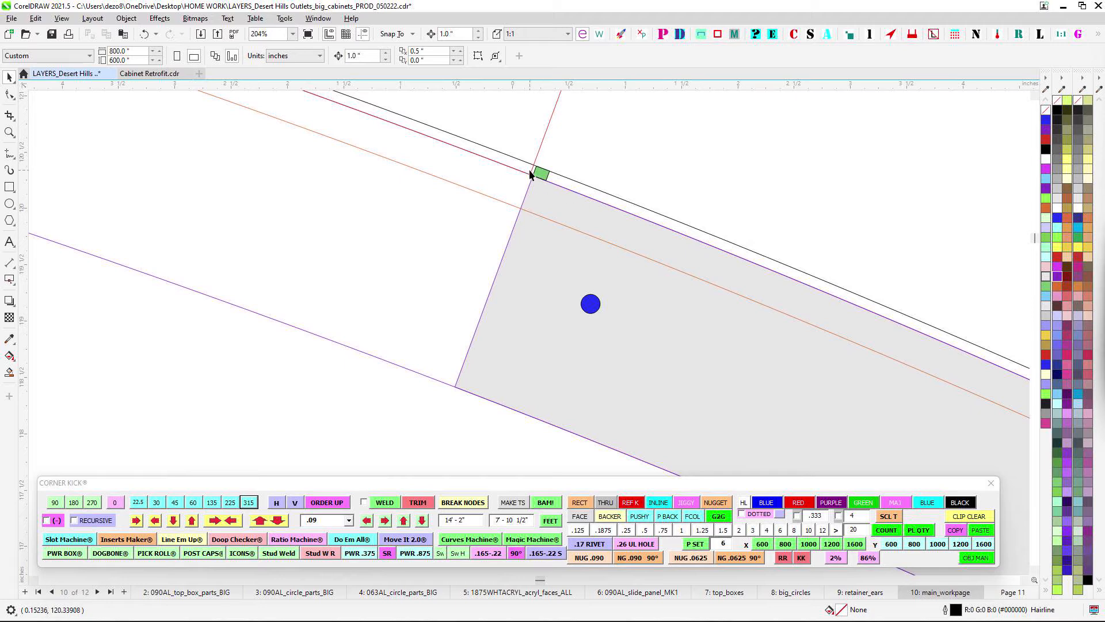
pyautogui.scroll(-7, 544, 191)
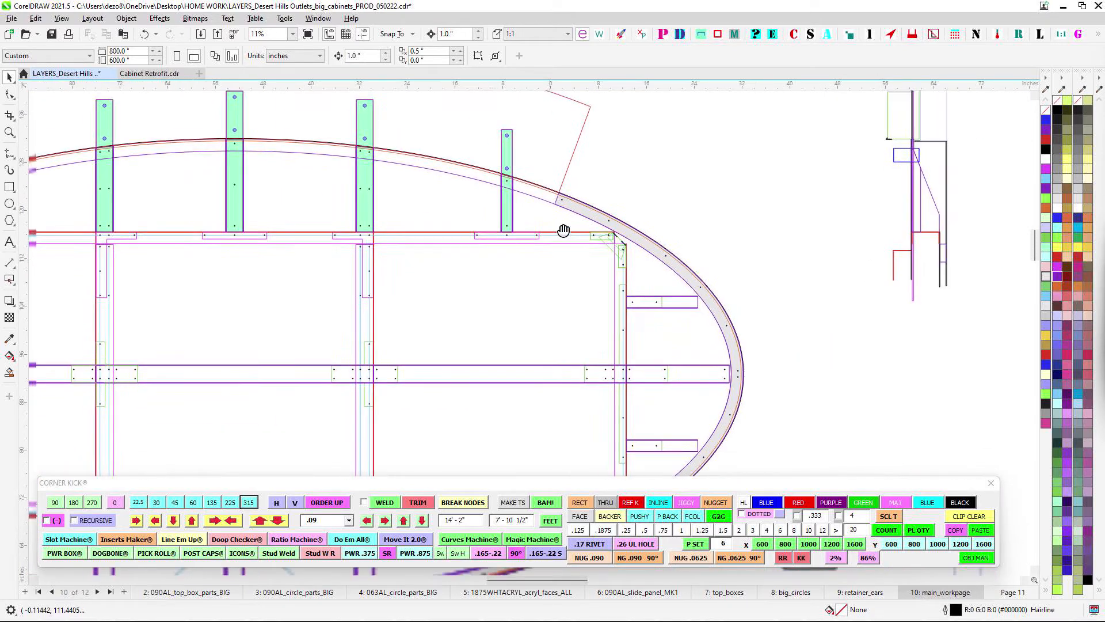
pyautogui.scroll(6, 563, 260)
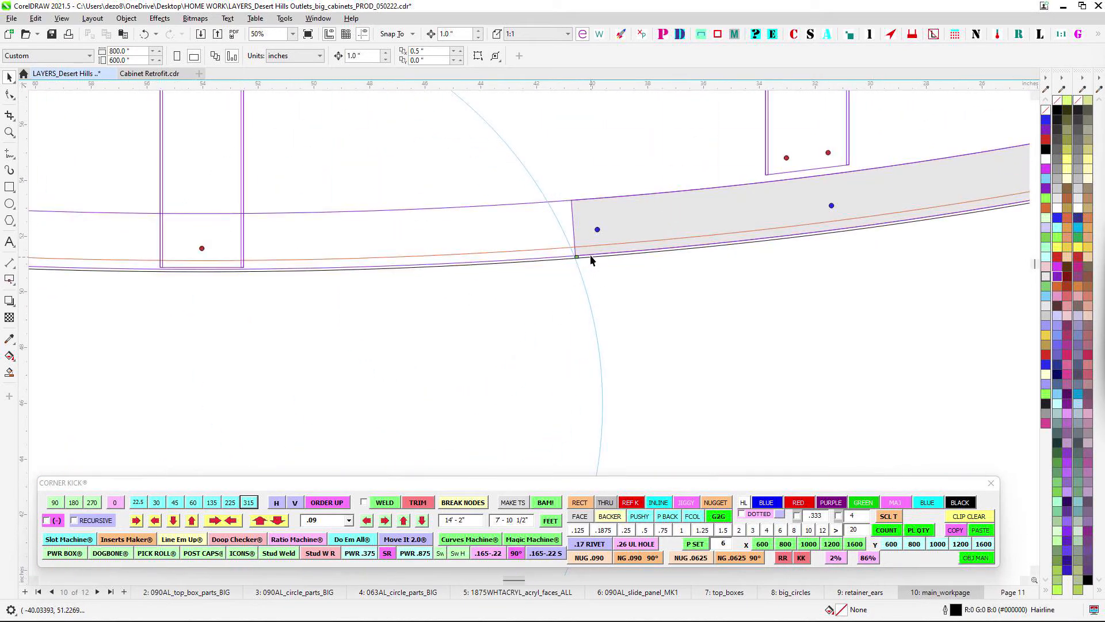
pyautogui.scroll(-6, 564, 263)
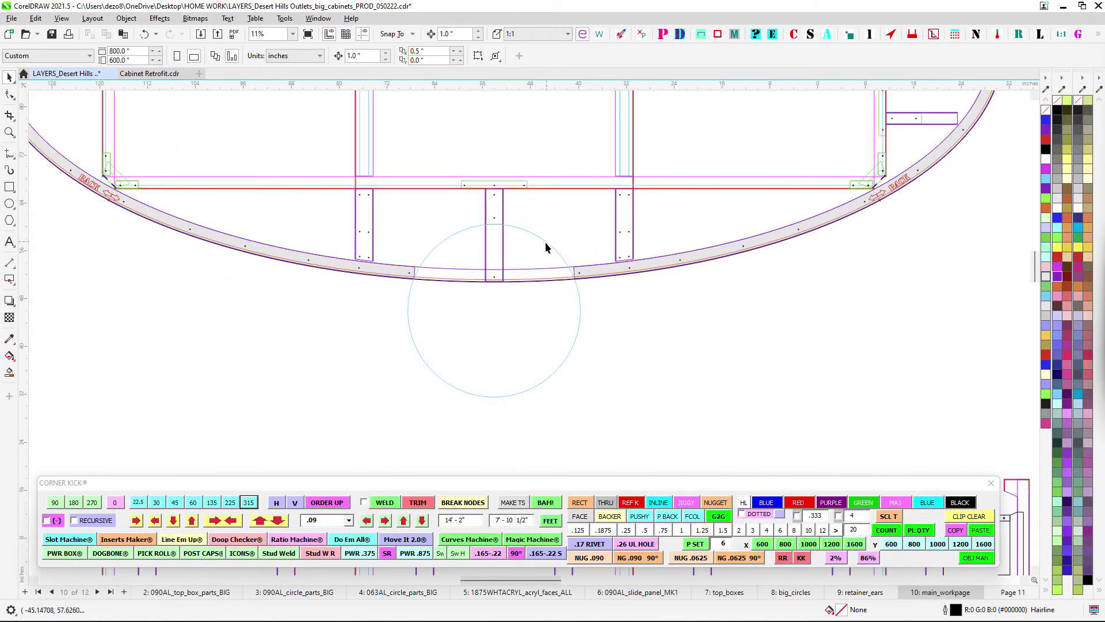
# - Compare the arched box outline above the oval cabinet with the side section showing the box, tube and back strip
pyautogui.scroll(-3, 619, 285)
pyautogui.moveTo(590, 94); pyautogui.dragTo(555, 301)
pyautogui.scroll(2, 570, 239)
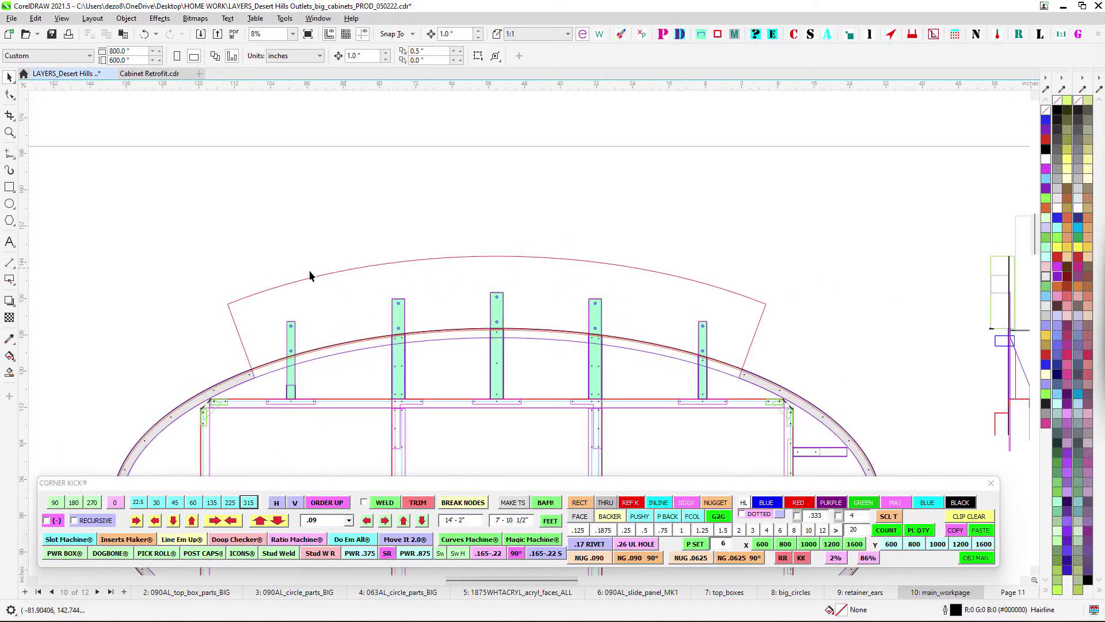
pyautogui.scroll(6, 720, 270)
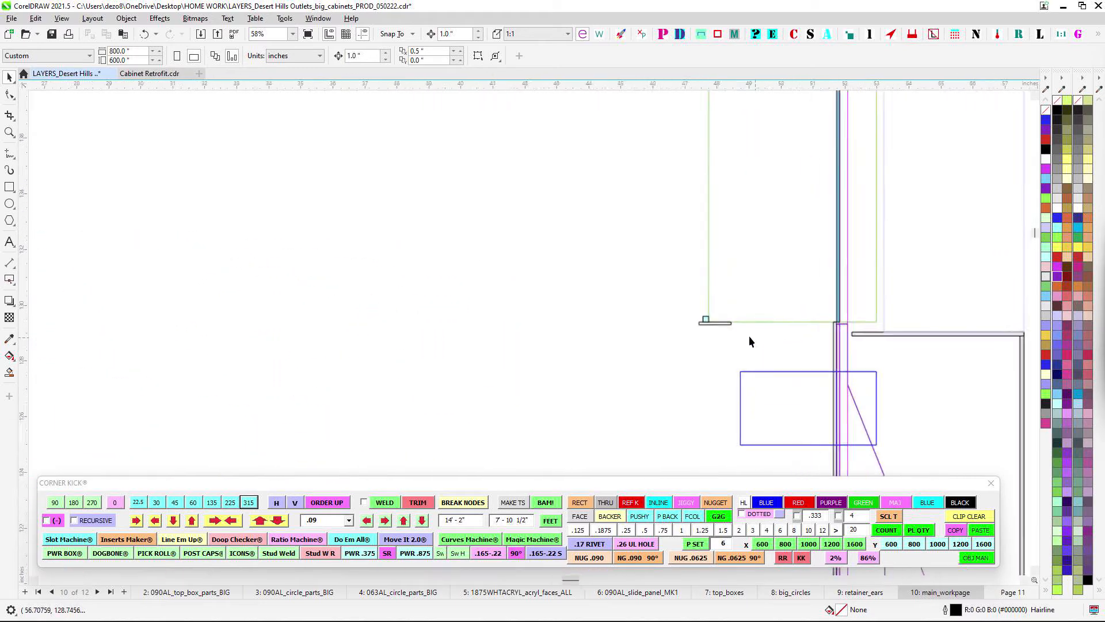
pyautogui.scroll(-2, 727, 326)
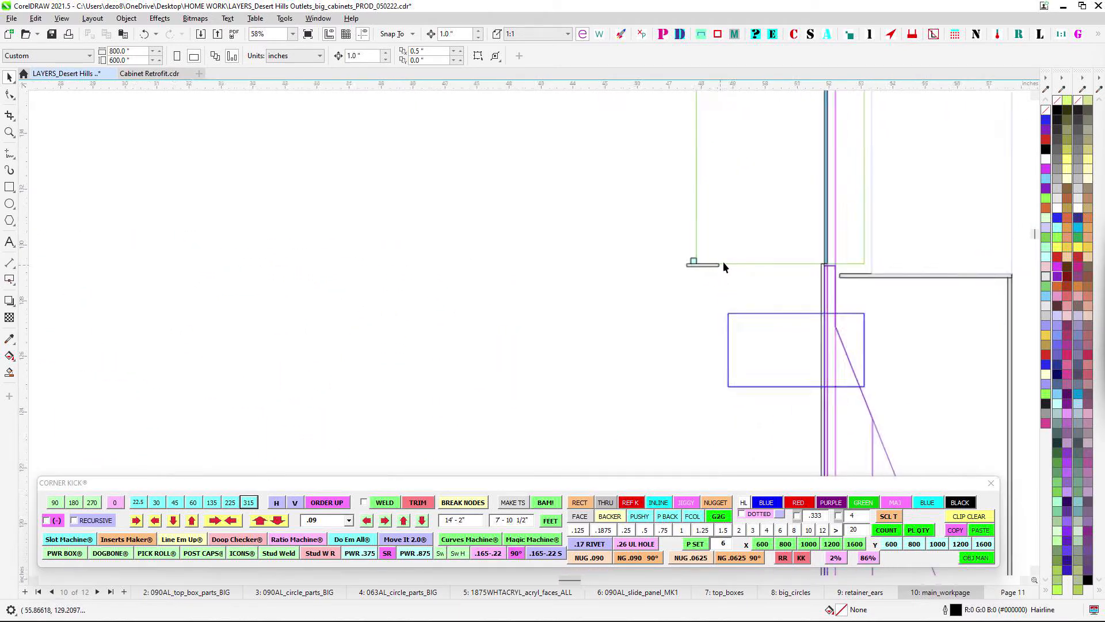
pyautogui.scroll(-5, 732, 331)
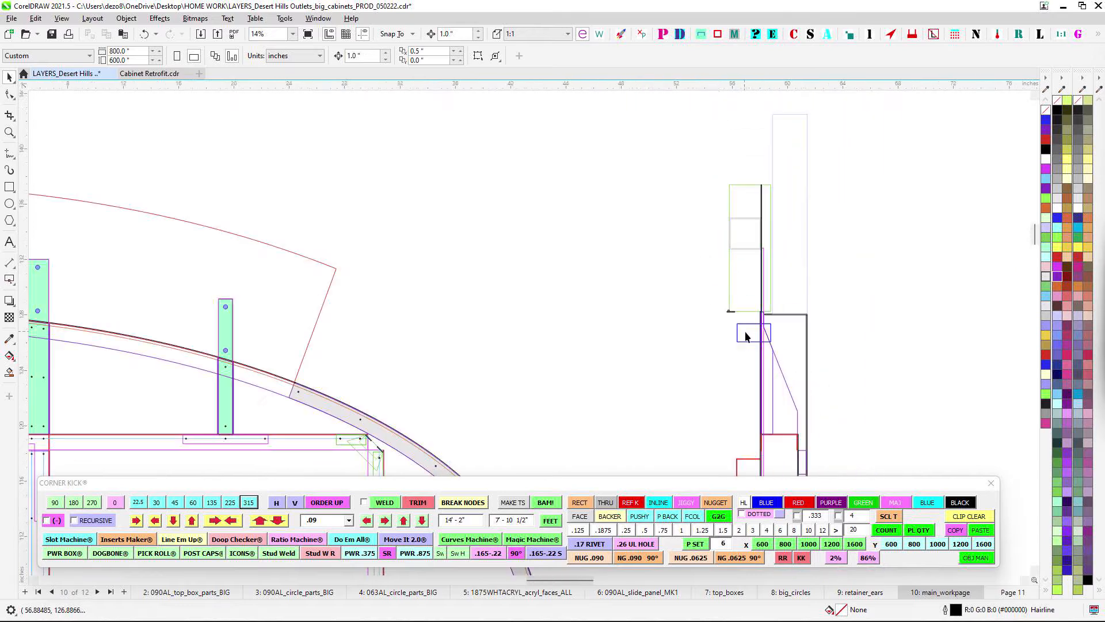
pyautogui.scroll(2, 790, 267)
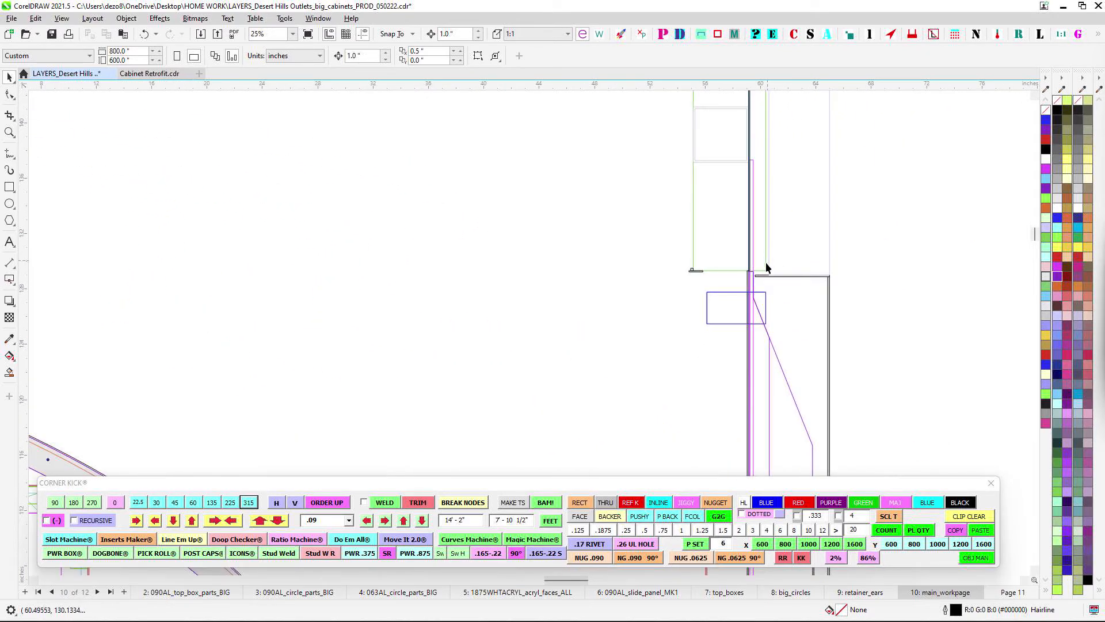
pyautogui.scroll(-2, 769, 315)
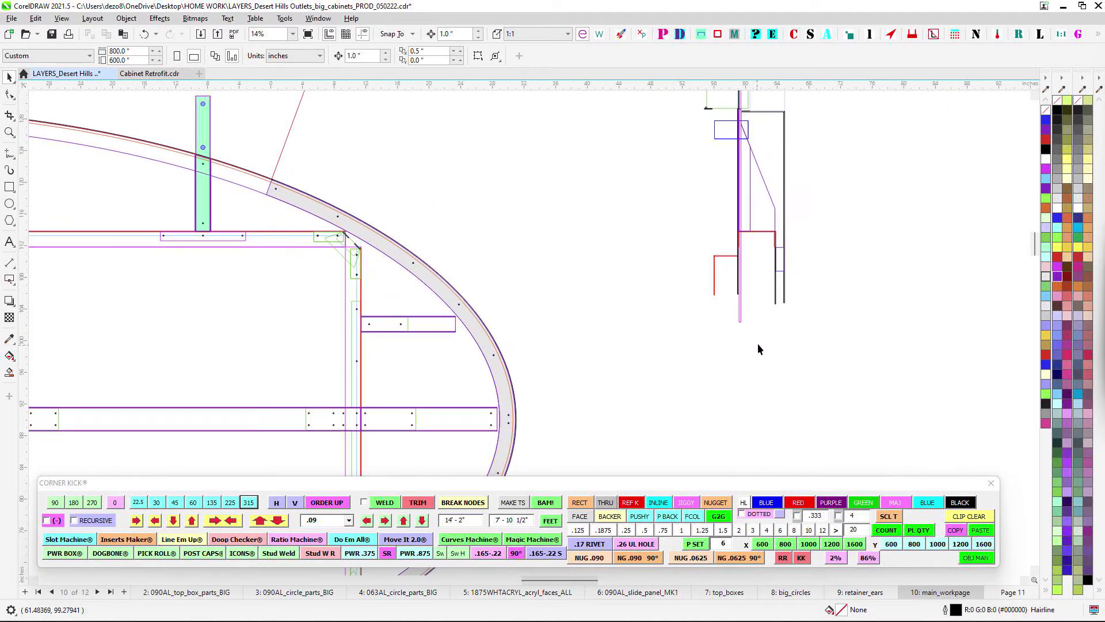
# - Examine the side section where the top box meets the back strip, plus the oval cabinet's lower bracing on the main_workpage page
pyautogui.scroll(5, 744, 316)
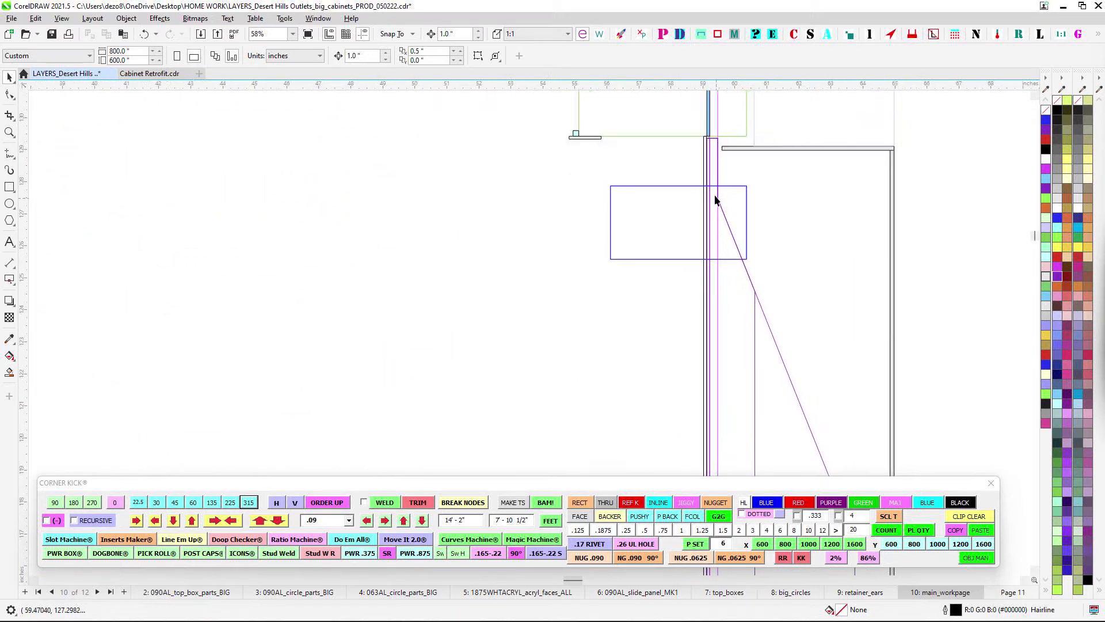
pyautogui.scroll(-2, 714, 210)
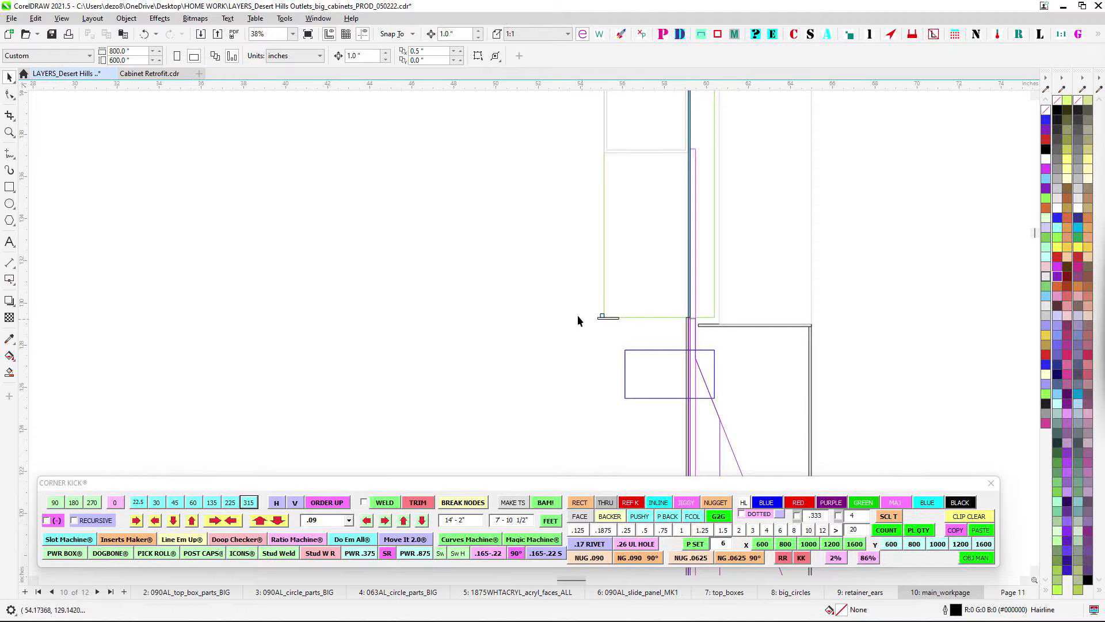
pyautogui.scroll(3, 690, 314)
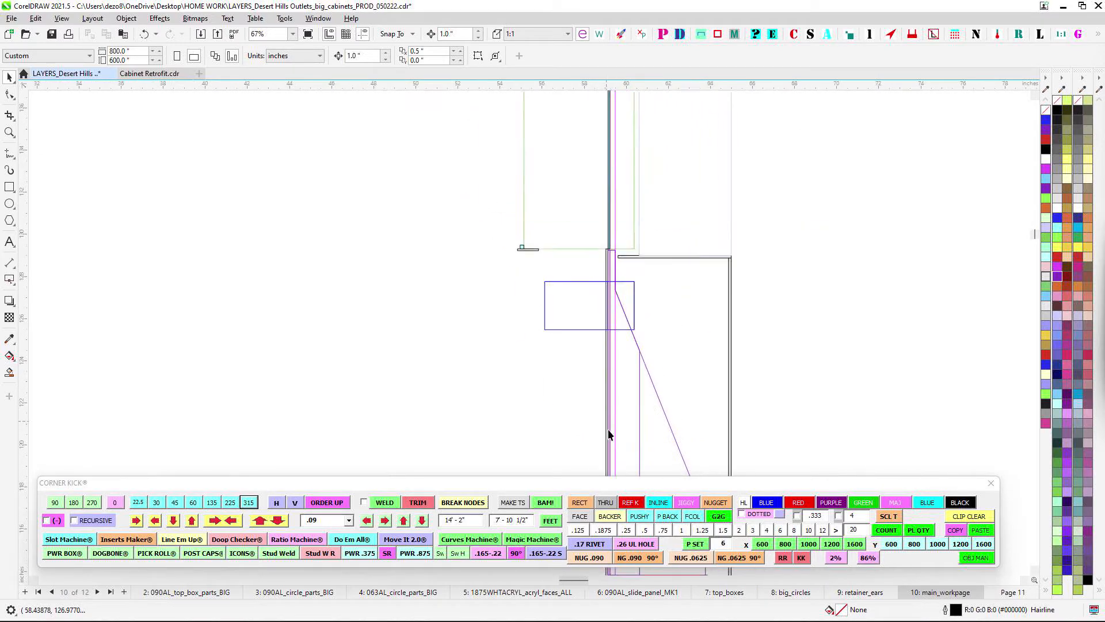
pyautogui.scroll(-5, 736, 178)
pyautogui.scroll(-2, 761, 179)
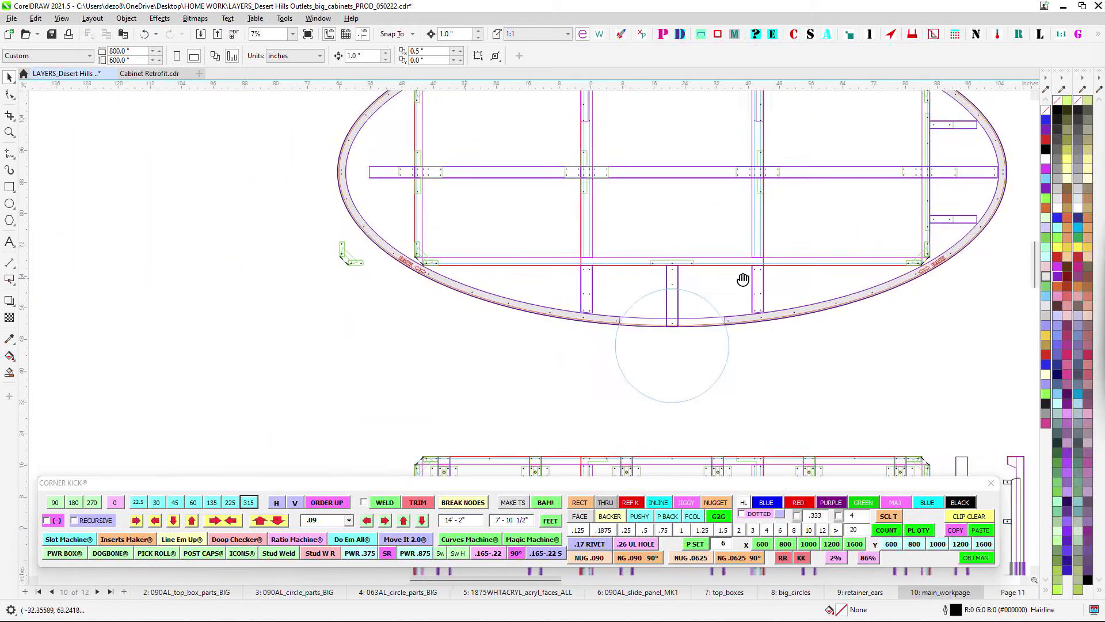
pyautogui.scroll(3, 634, 341)
pyautogui.scroll(-3, 831, 370)
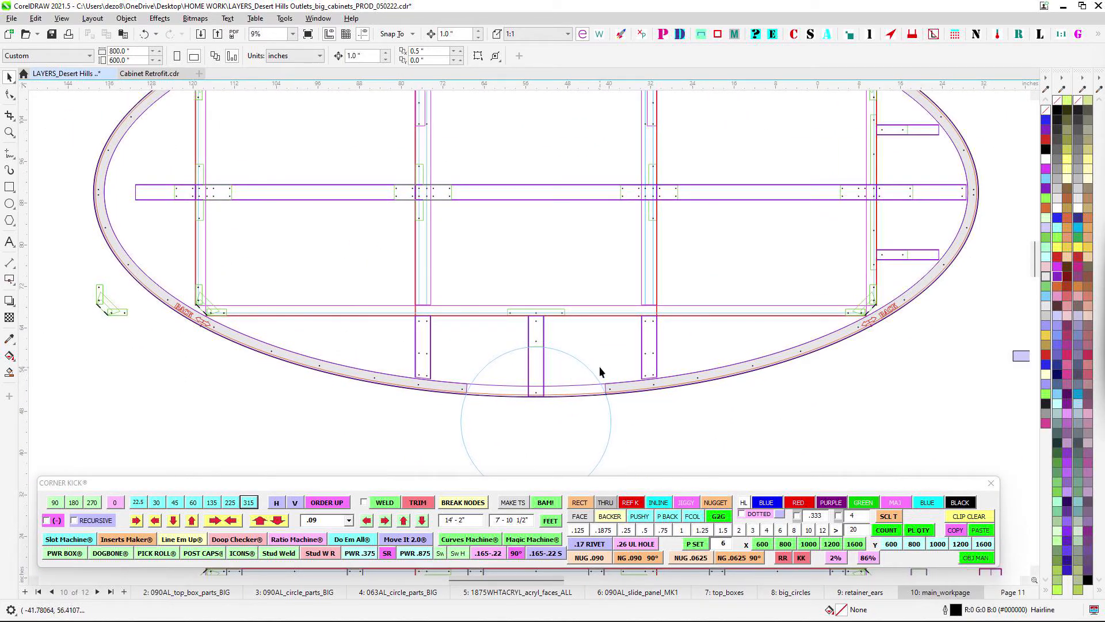
pyautogui.scroll(-4, 603, 364)
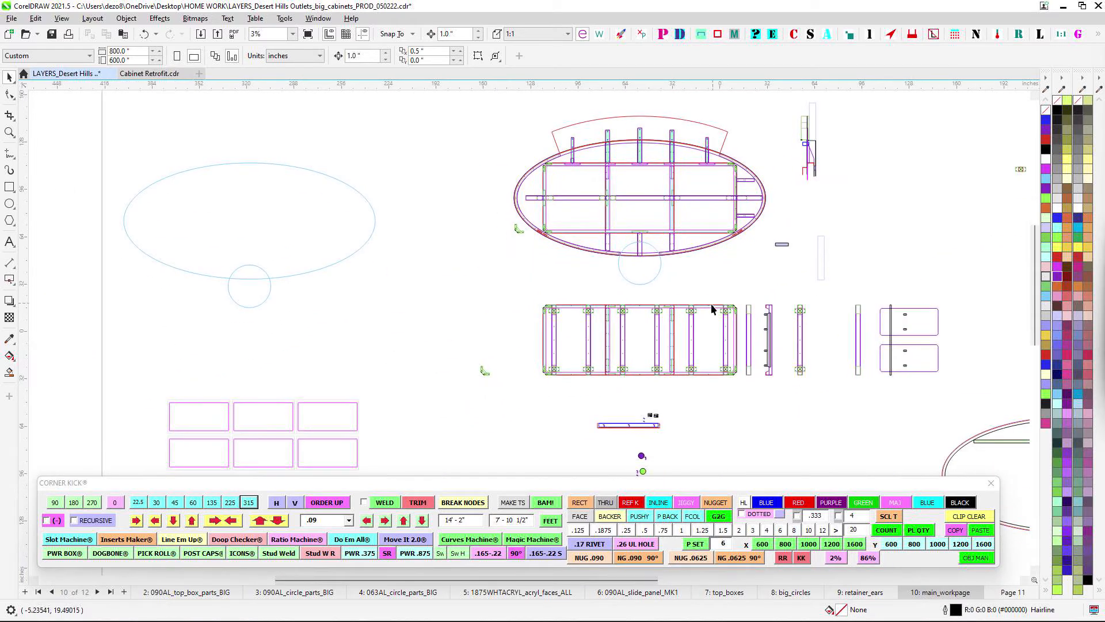
# - Open the top_boxes page and examine the side section where the box, blue tube and back strip meet
pyautogui.click(724, 592)
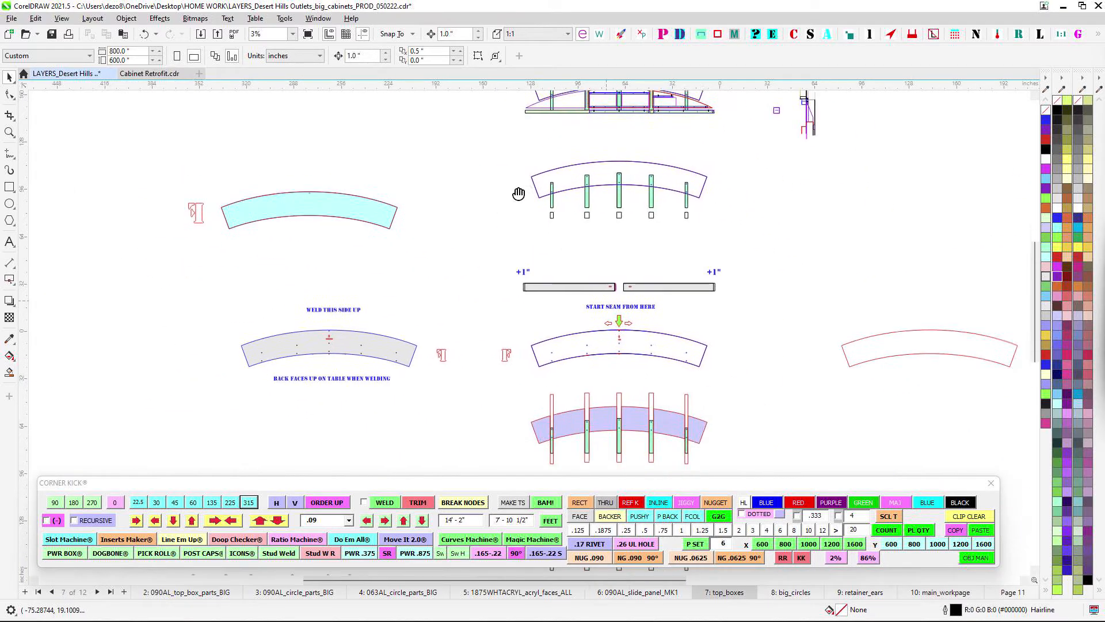
pyautogui.moveTo(518, 193); pyautogui.dragTo(505, 159)
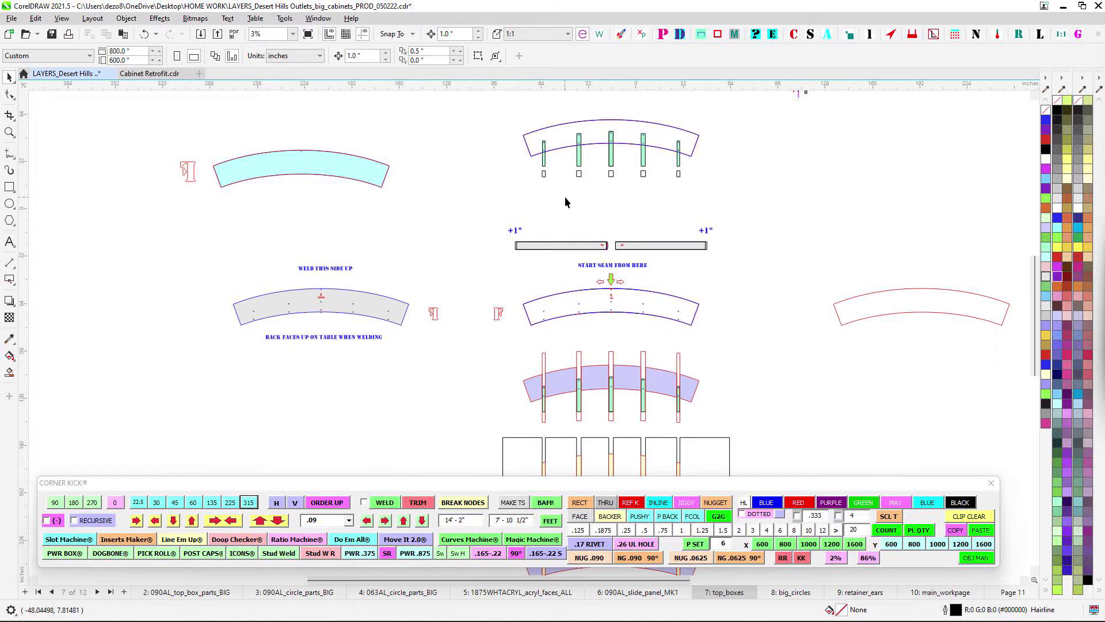
pyautogui.scroll(-1, 565, 195)
pyautogui.moveTo(567, 195); pyautogui.dragTo(578, 228)
pyautogui.scroll(8, 713, 144)
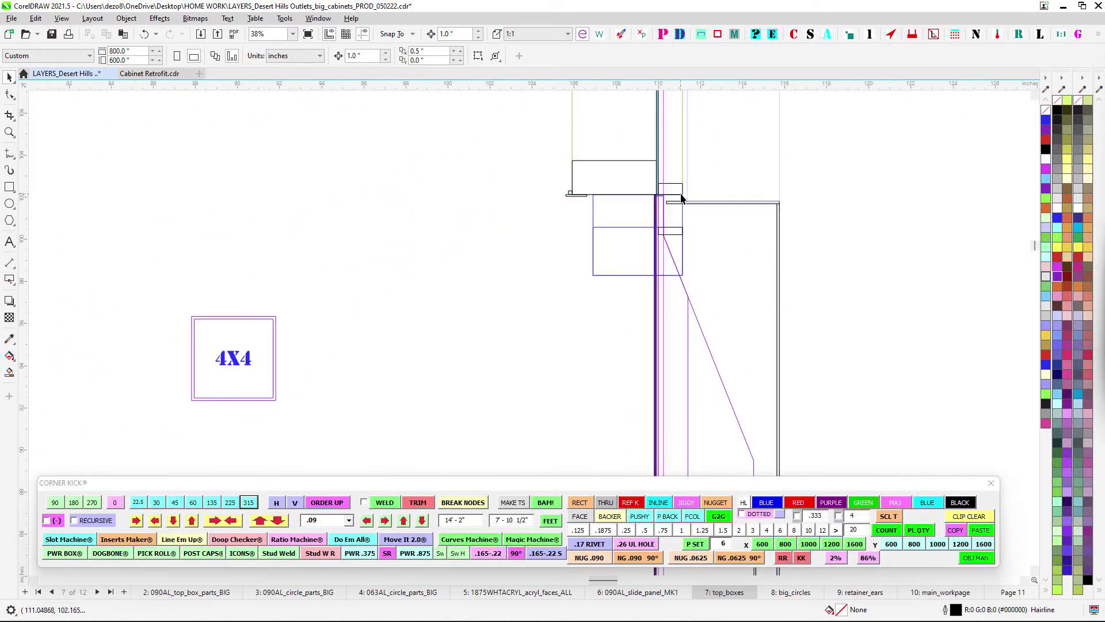
pyautogui.scroll(-2, 645, 192)
pyautogui.scroll(-2, 595, 254)
pyautogui.scroll(3, 619, 198)
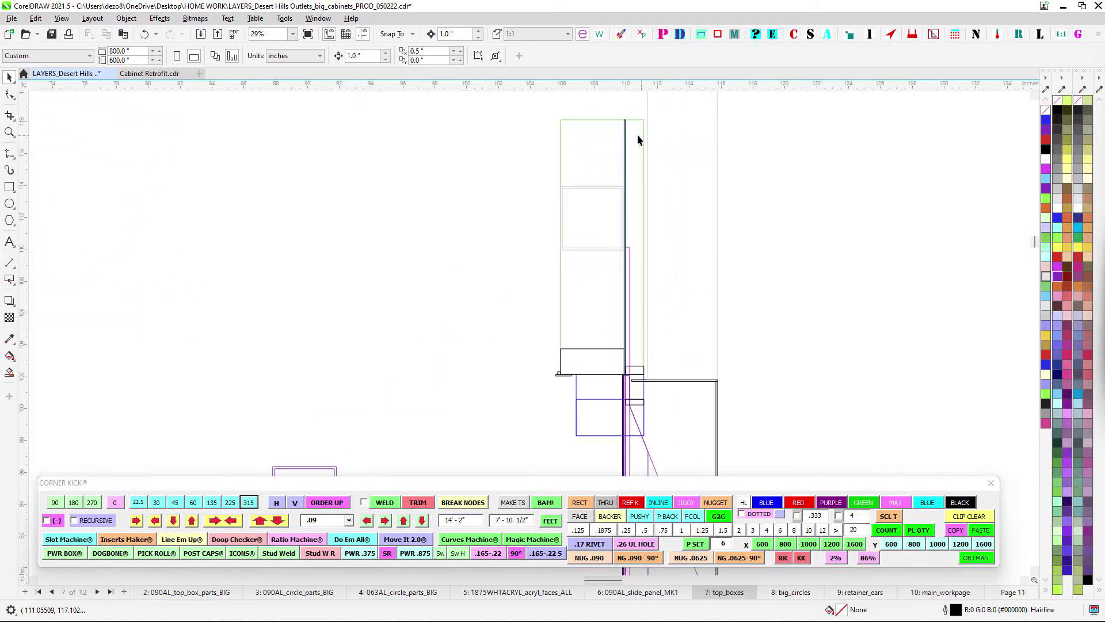
# - Select the square aluminium tube inside the side section's box, followed by the separate 4X4 tube drawing beside the section
pyautogui.scroll(1, 575, 187)
pyautogui.moveTo(518, 164); pyautogui.dragTo(699, 290)
pyautogui.scroll(-2, 689, 228)
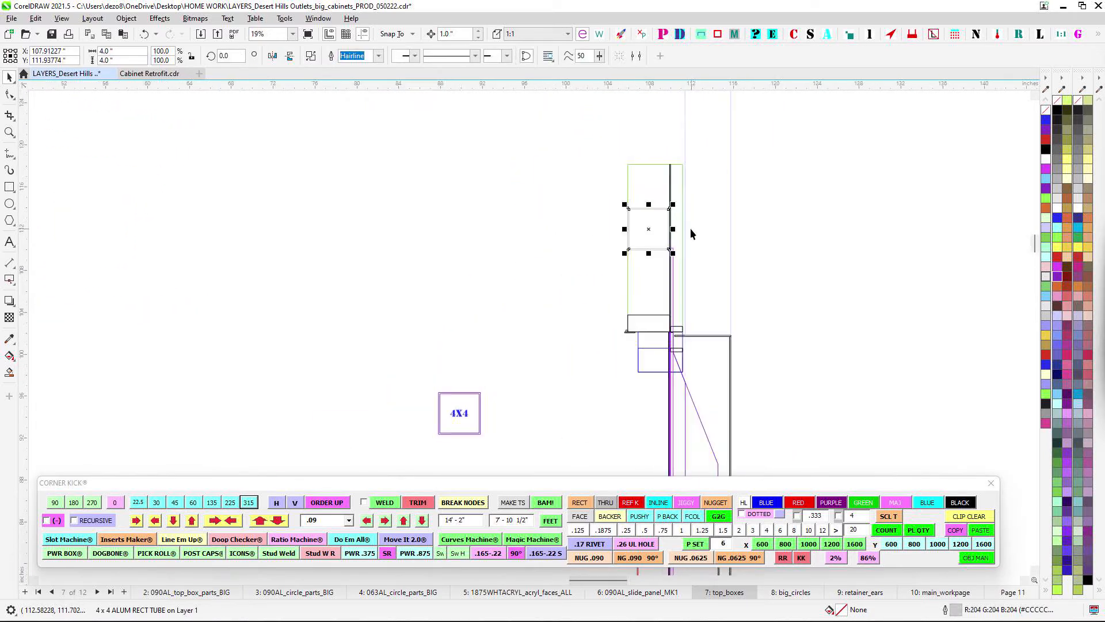
pyautogui.click(440, 360)
pyautogui.moveTo(425, 381); pyautogui.dragTo(689, 377)
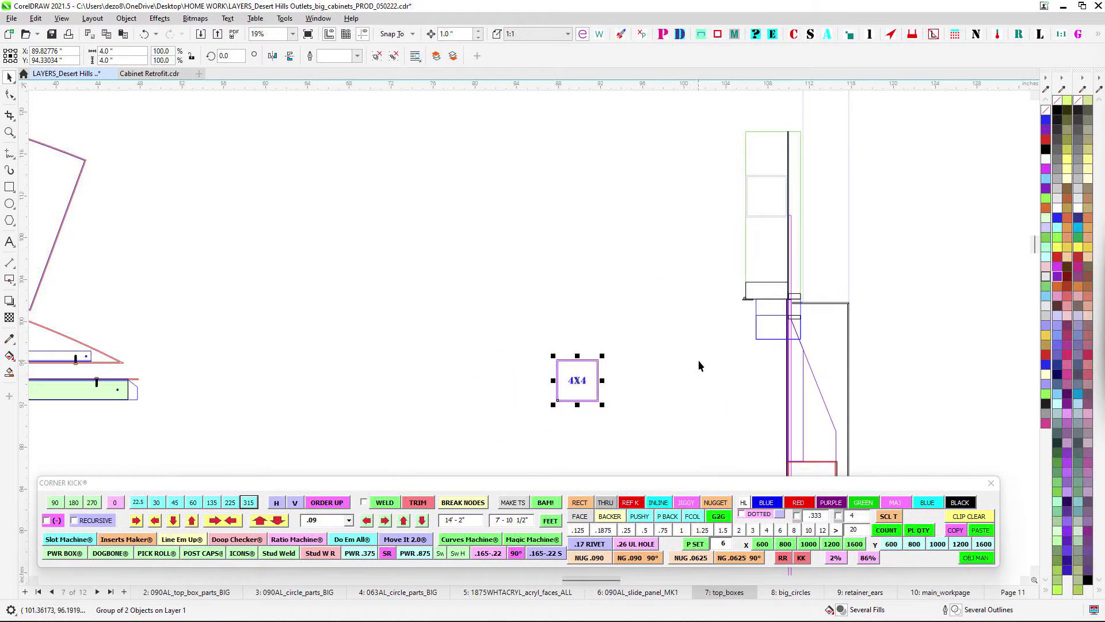
# - Compare the side section and 4X4 tube with the front view of the arched box and its green uprights
pyautogui.scroll(-2, 633, 344)
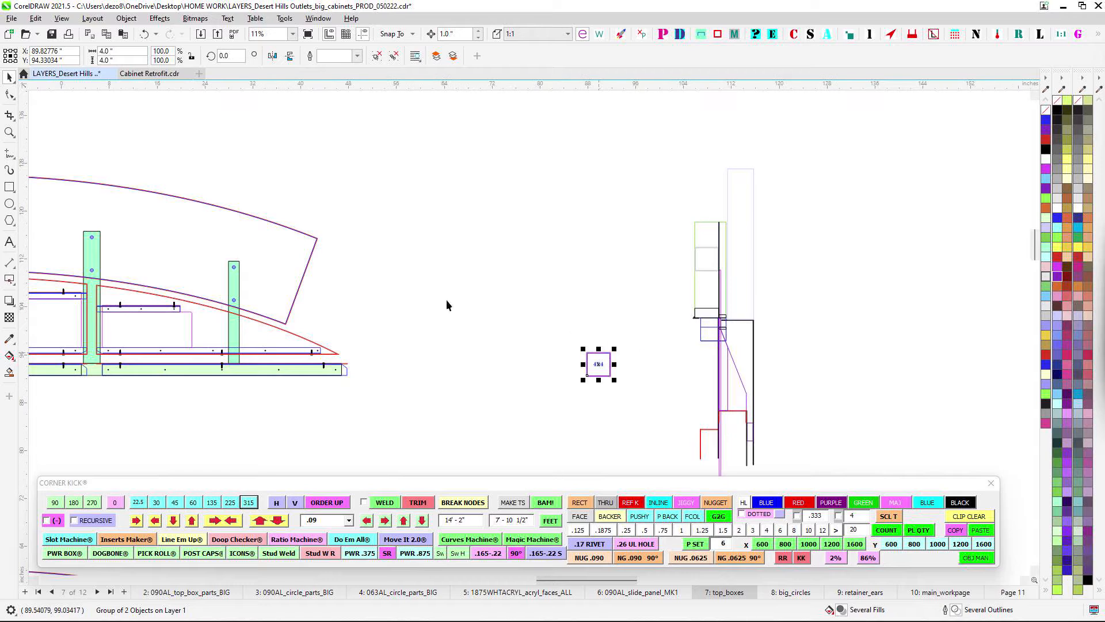
pyautogui.moveTo(342, 279); pyautogui.dragTo(782, 262)
pyautogui.scroll(-2, 977, 311)
pyautogui.moveTo(977, 311); pyautogui.dragTo(592, 288)
pyautogui.scroll(3, 604, 305)
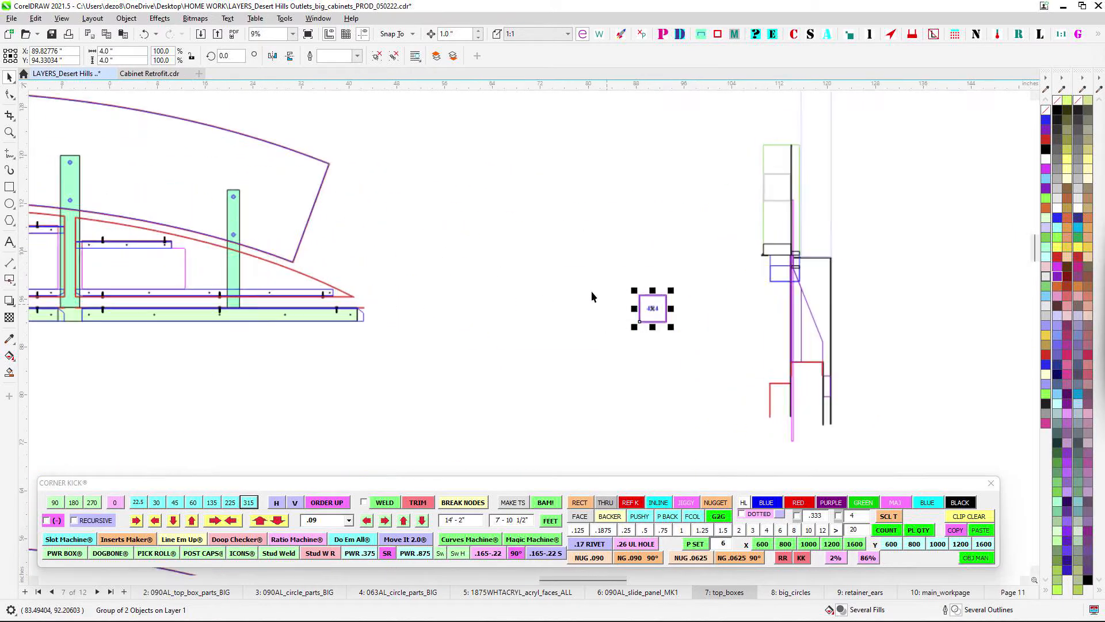
pyautogui.scroll(-2, 567, 346)
pyautogui.moveTo(507, 364); pyautogui.dragTo(743, 351)
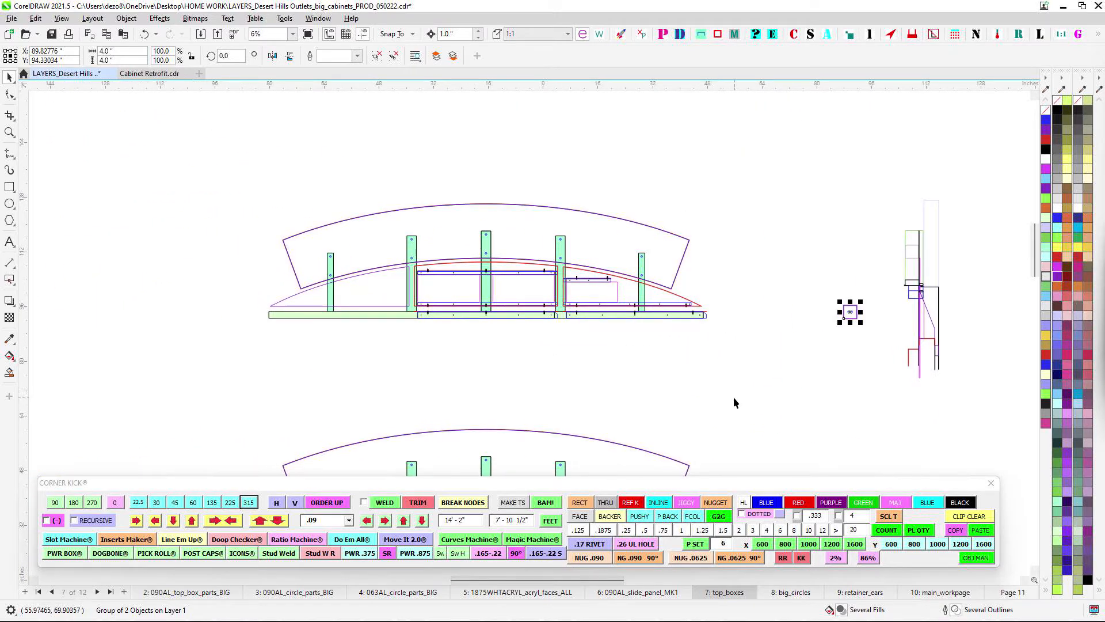
# - Examine the hole pattern, BACK mark and edge slots on the grey arched panel labelled WELD THIS SIDE UP
pyautogui.scroll(-2, 736, 371)
pyautogui.moveTo(713, 399); pyautogui.dragTo(828, 200)
pyautogui.scroll(3, 444, 242)
pyautogui.moveTo(434, 236); pyautogui.dragTo(660, 225)
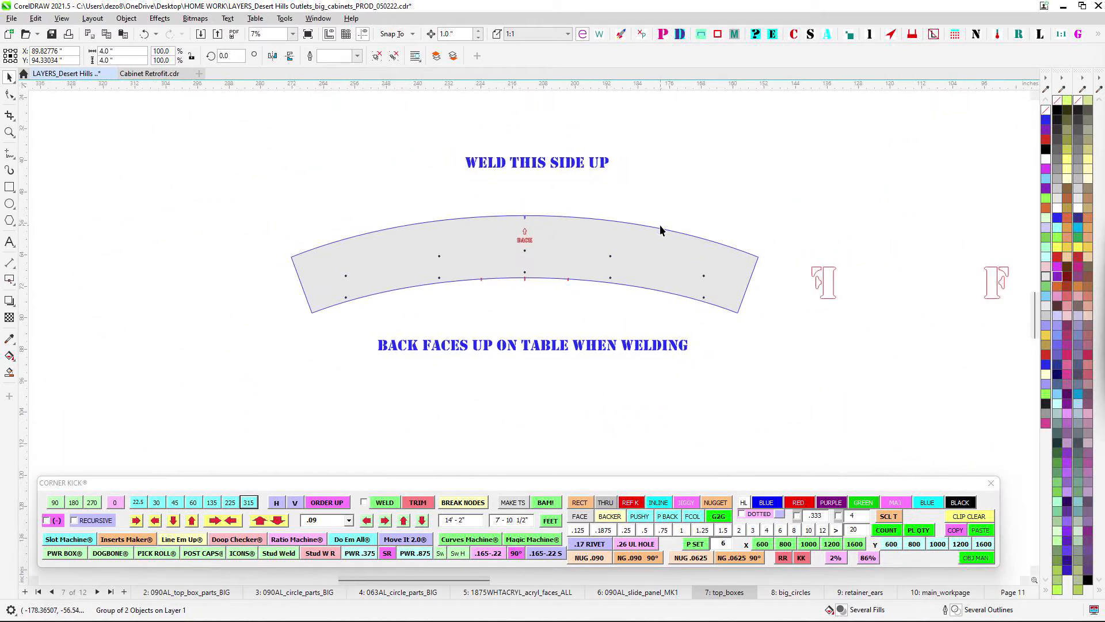
pyautogui.scroll(8, 518, 259)
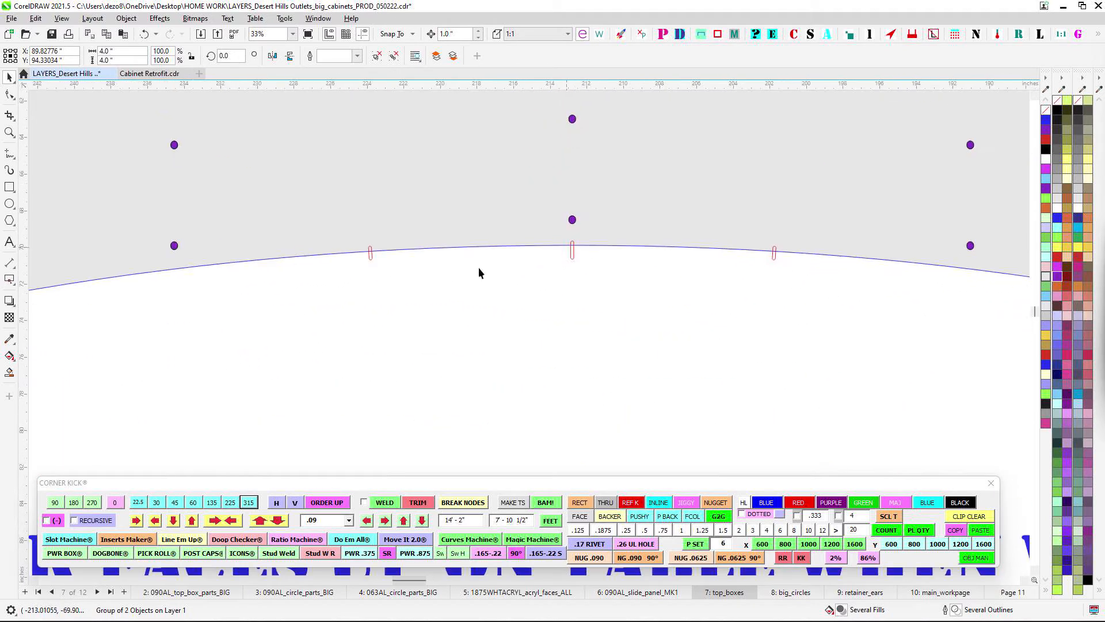
pyautogui.scroll(-3, 506, 328)
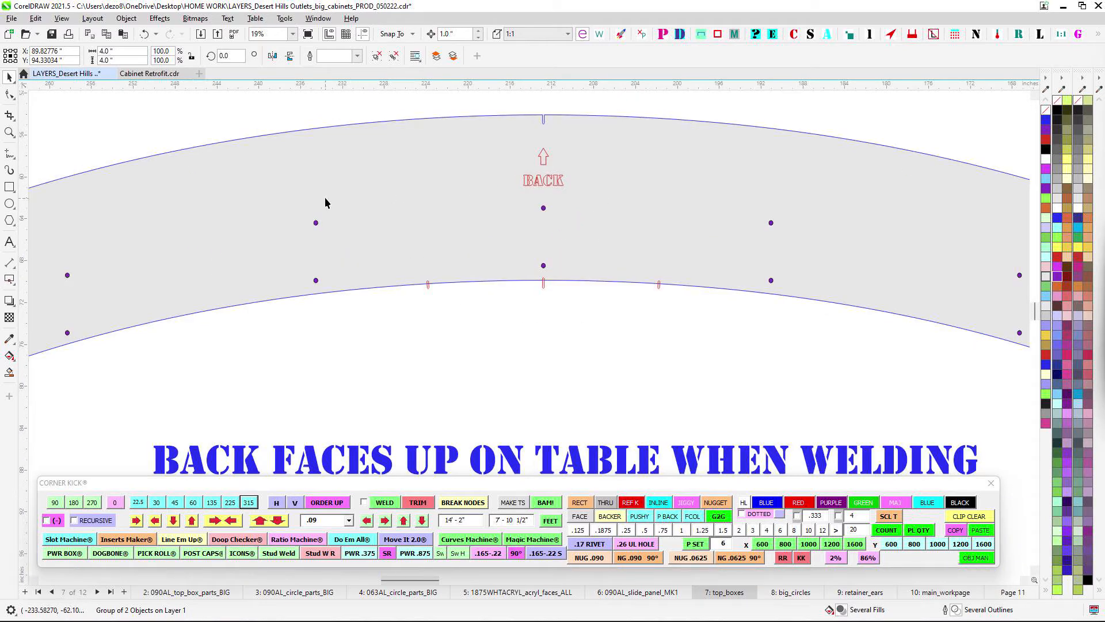
pyautogui.scroll(-10, 528, 333)
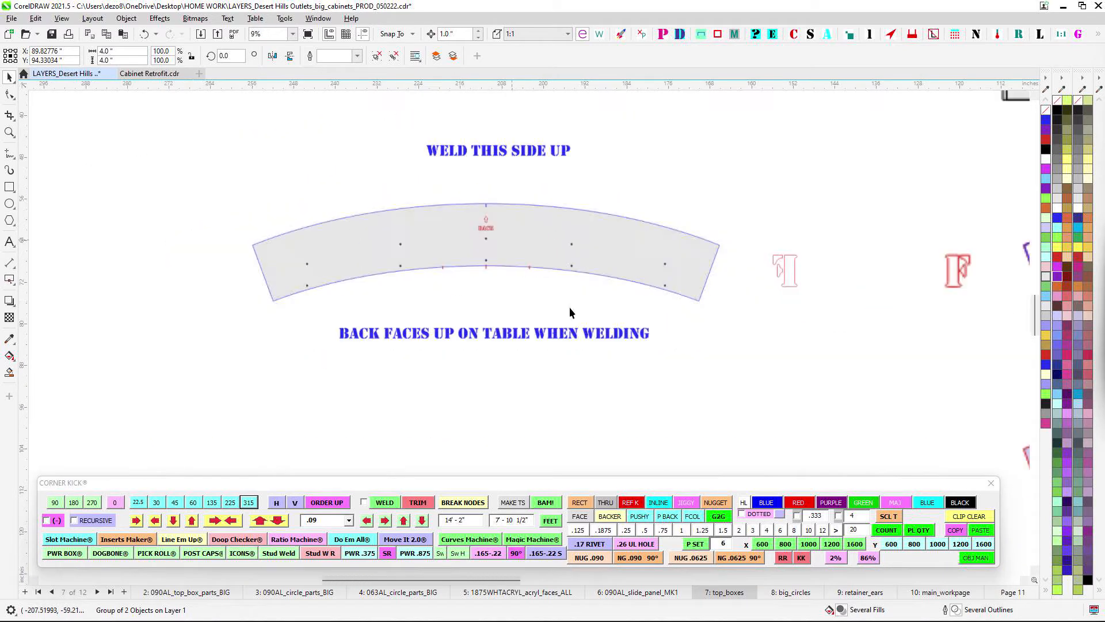
# - Examine the 1ST welding setup with the arched back resting on 4X4 tubes along the full length of the table
pyautogui.scroll(10, 428, 316)
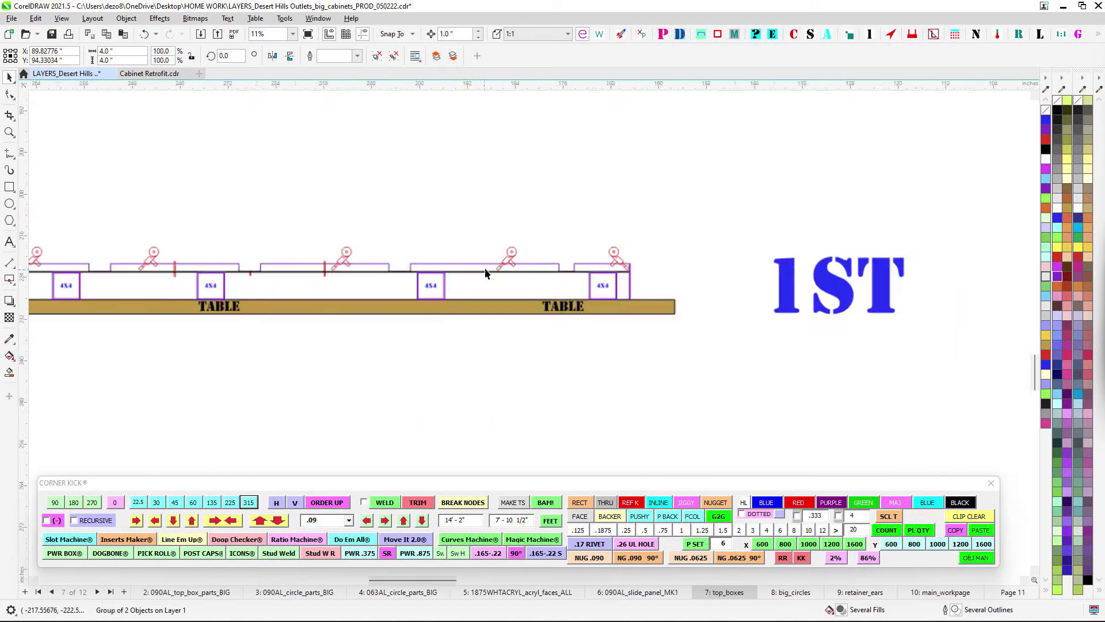
pyautogui.scroll(2, 451, 298)
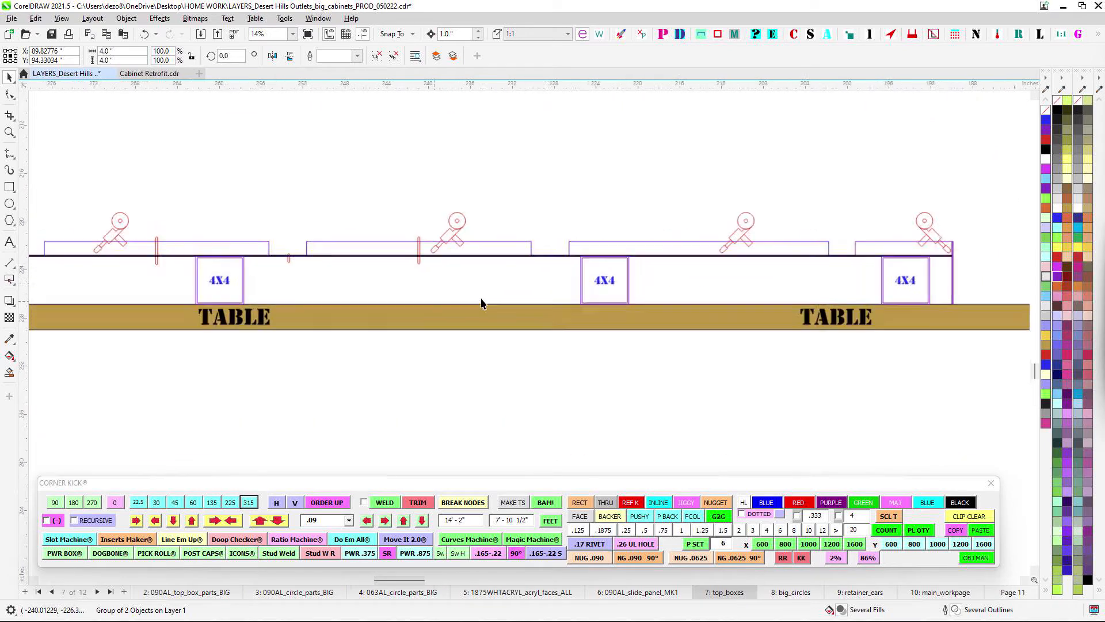
pyautogui.scroll(-3, 937, 274)
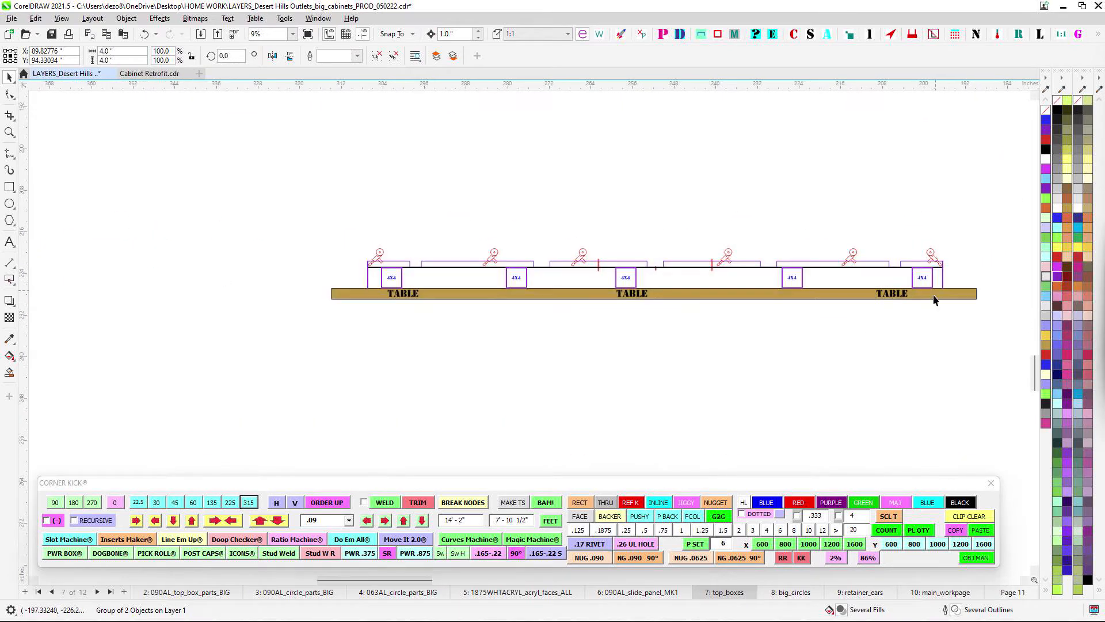
pyautogui.scroll(2, 837, 322)
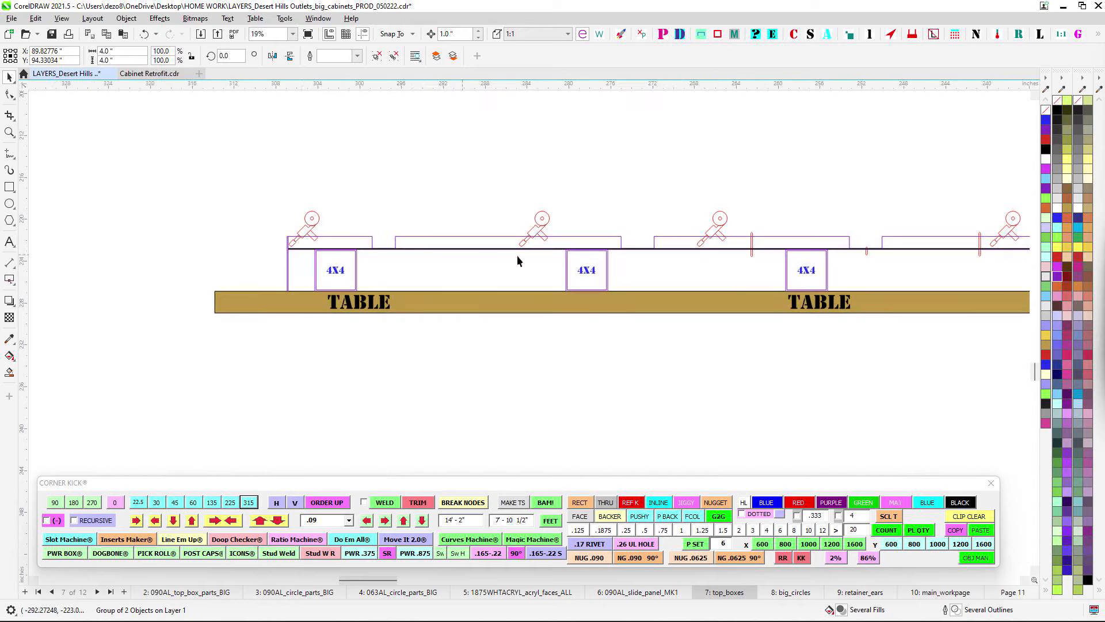
pyautogui.scroll(-3, 575, 266)
pyautogui.scroll(-2, 583, 266)
# - Examine the notches, alignment slots and BTM mark on the box's grey bottom strip between the +1" labels
pyautogui.moveTo(716, 313); pyautogui.dragTo(264, 148)
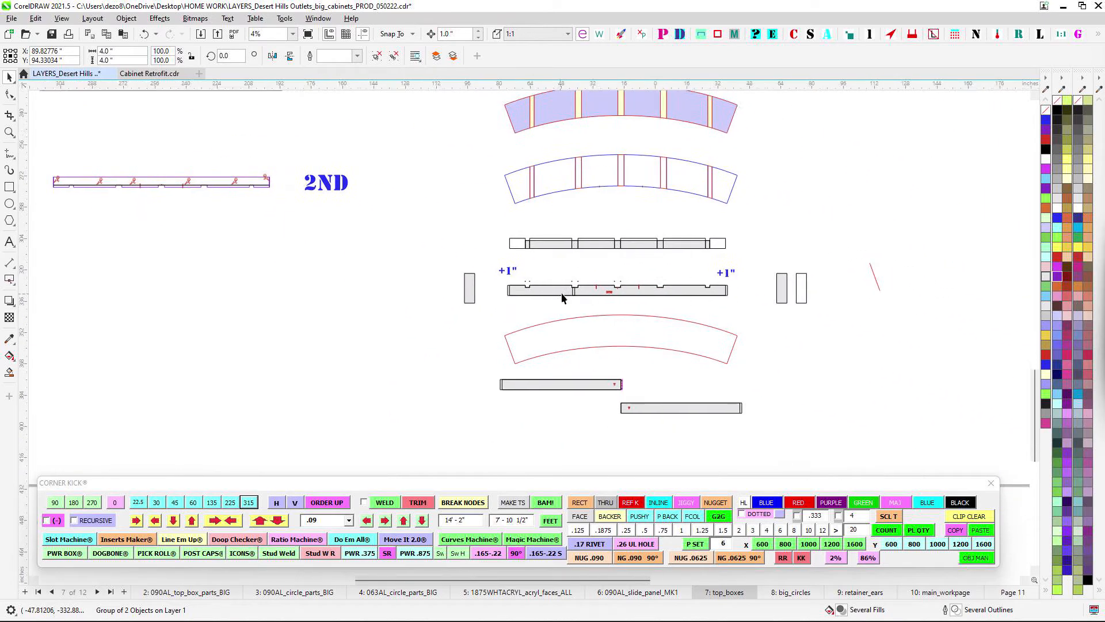
pyautogui.scroll(4, 619, 289)
pyautogui.scroll(2, 615, 287)
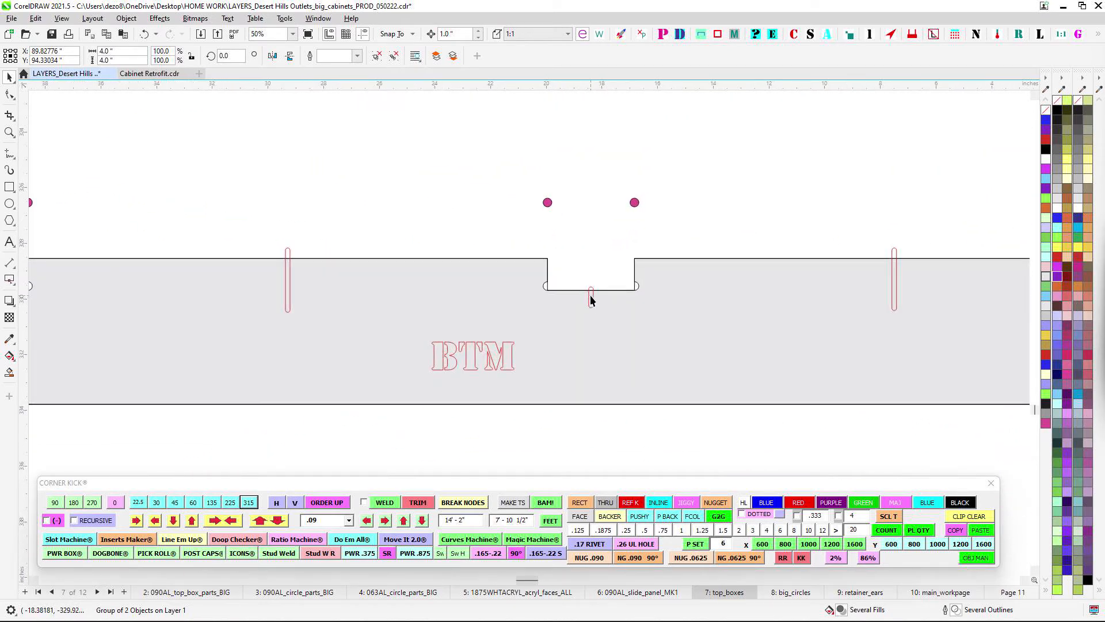
pyautogui.hscroll(-3, 492, 241)
pyautogui.scroll(-4, 513, 324)
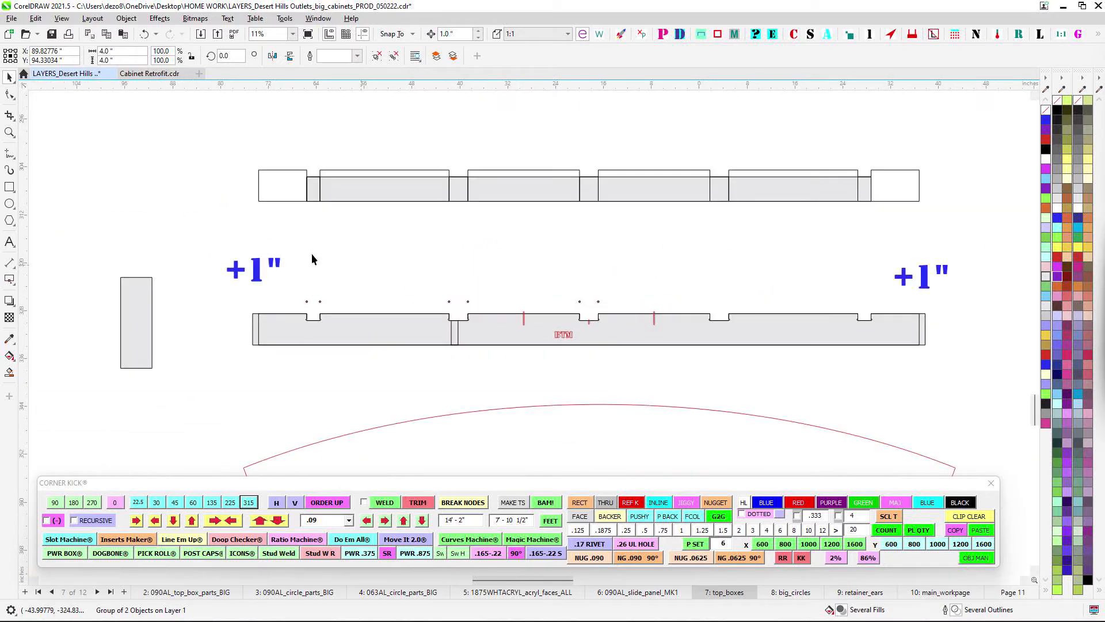
# - Compare the bottom strip's alignment slots with those along the lower edge of the grey arched back panel
pyautogui.moveTo(313, 256); pyautogui.dragTo(781, 351)
pyautogui.scroll(-2, 782, 351)
pyautogui.moveTo(464, 240); pyautogui.dragTo(768, 433)
pyautogui.moveTo(555, 252); pyautogui.dragTo(621, 433)
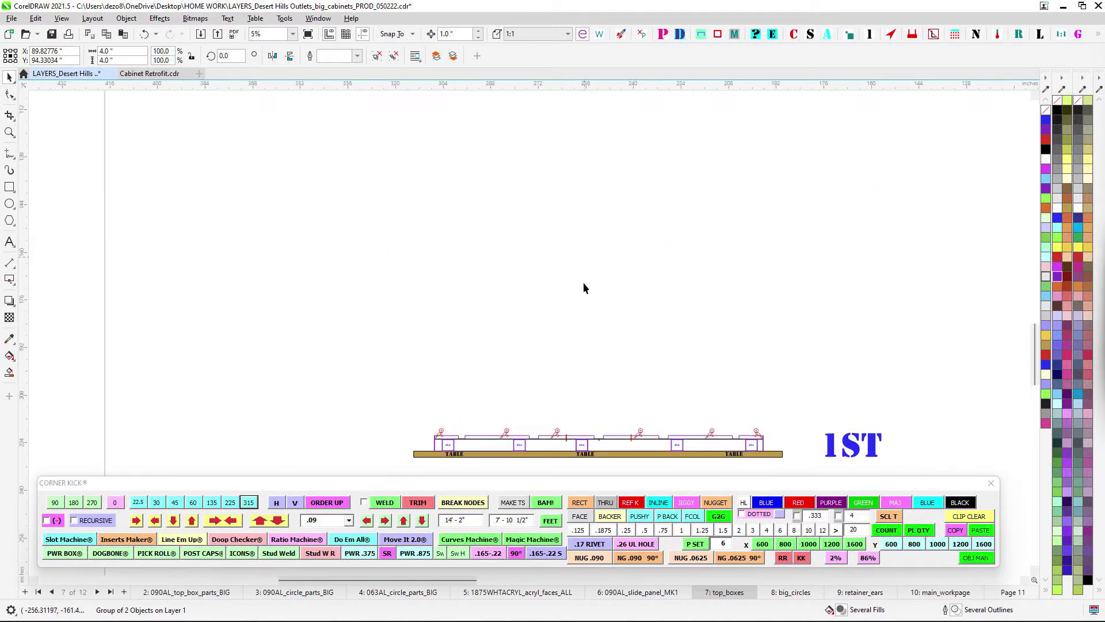
pyautogui.moveTo(583, 282); pyautogui.dragTo(502, 427)
pyautogui.moveTo(685, 186); pyautogui.dragTo(625, 321)
pyautogui.scroll(2, 639, 262)
pyautogui.scroll(2, 665, 222)
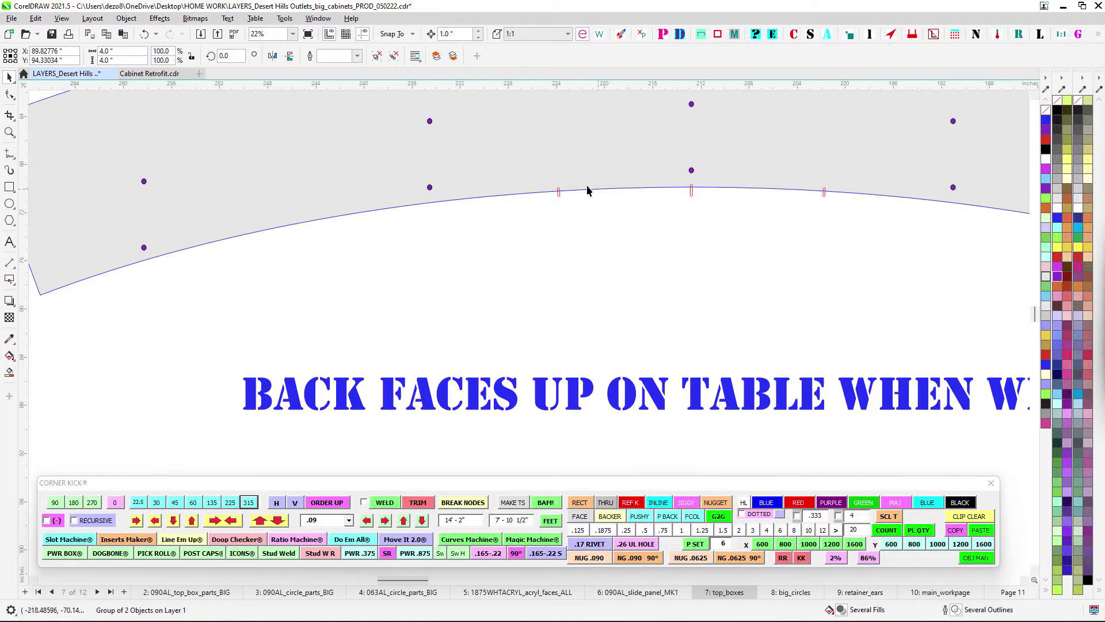
# - Inspect the 1ST welding setup up close, following the torch positions, strip gaps and 4X4 supports along the back panel
pyautogui.scroll(-5, 323, 309)
pyautogui.moveTo(616, 418); pyautogui.dragTo(685, 108)
pyautogui.moveTo(552, 426); pyautogui.dragTo(669, 265)
pyautogui.scroll(3, 689, 268)
pyautogui.scroll(2, 689, 268)
pyautogui.scroll(3, 960, 254)
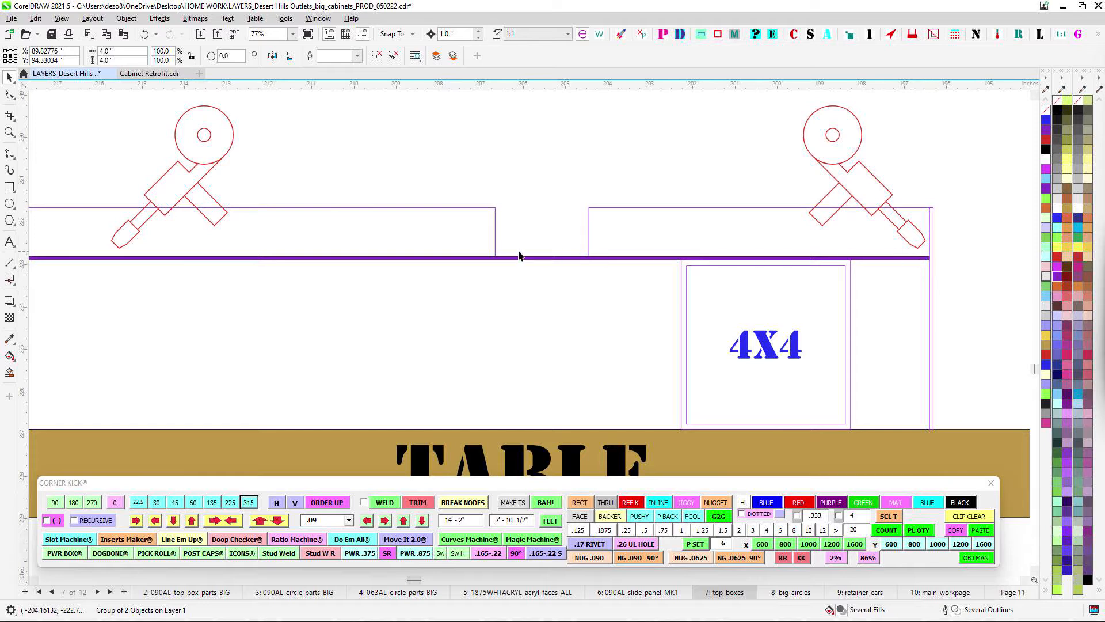
pyautogui.scroll(-2, 597, 259)
pyautogui.scroll(-2, 484, 313)
pyautogui.moveTo(508, 273); pyautogui.dragTo(972, 251)
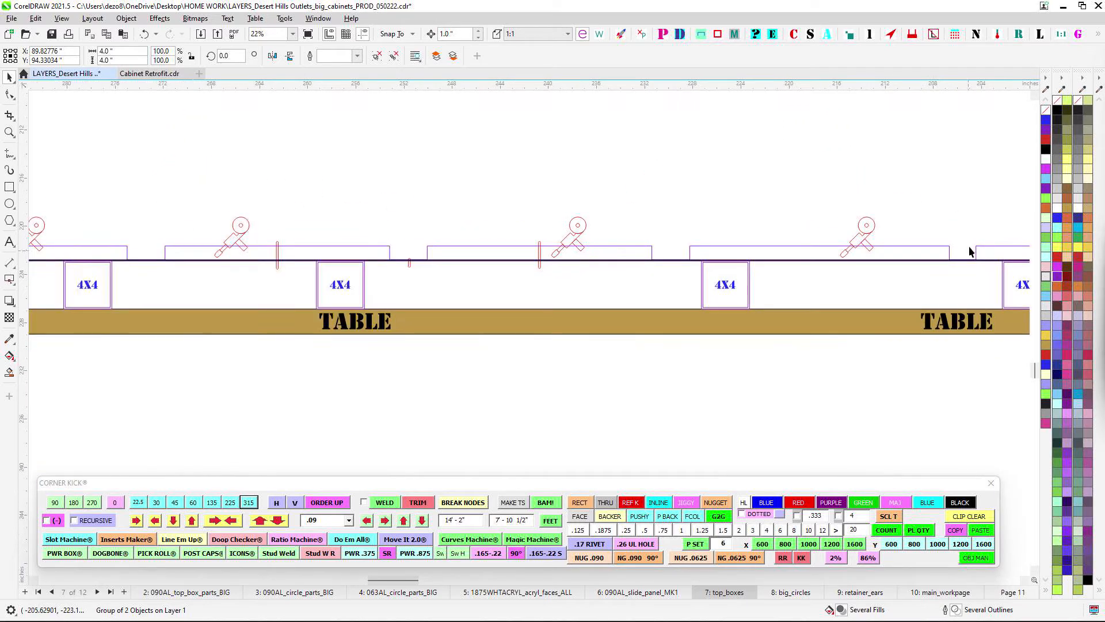
# - Look over the 1ST and 2ND welding stages and the arched layouts showing the ribs and green uprights
pyautogui.scroll(-5, 517, 317)
pyautogui.moveTo(564, 429); pyautogui.dragTo(400, 235)
pyautogui.moveTo(760, 238); pyautogui.dragTo(373, 294)
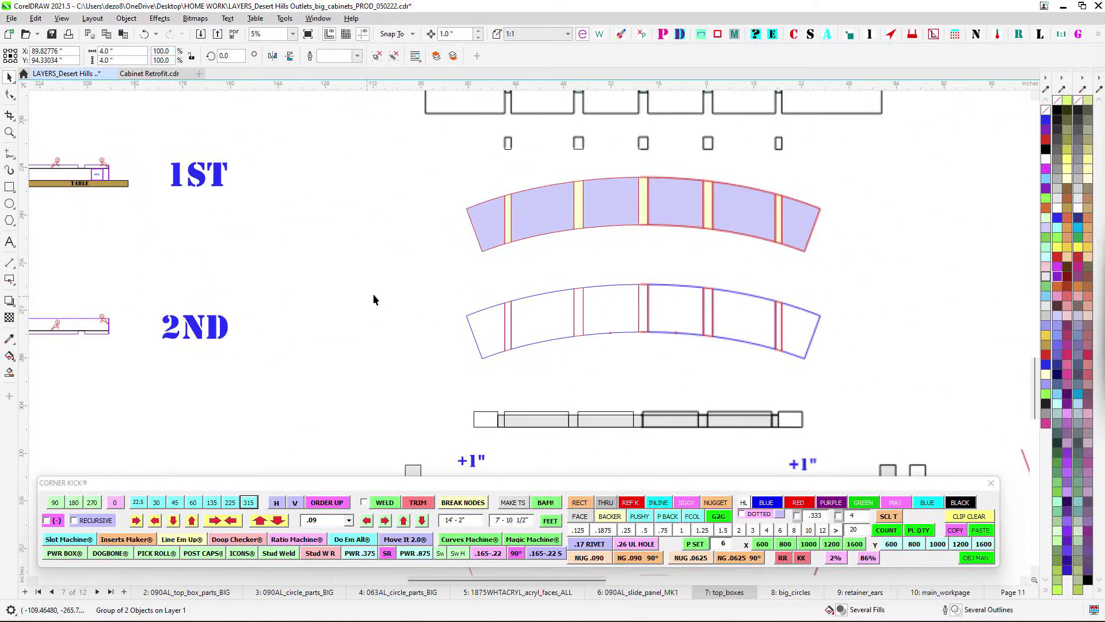
pyautogui.moveTo(652, 409); pyautogui.dragTo(609, 506)
pyautogui.moveTo(600, 171); pyautogui.dragTo(587, 442)
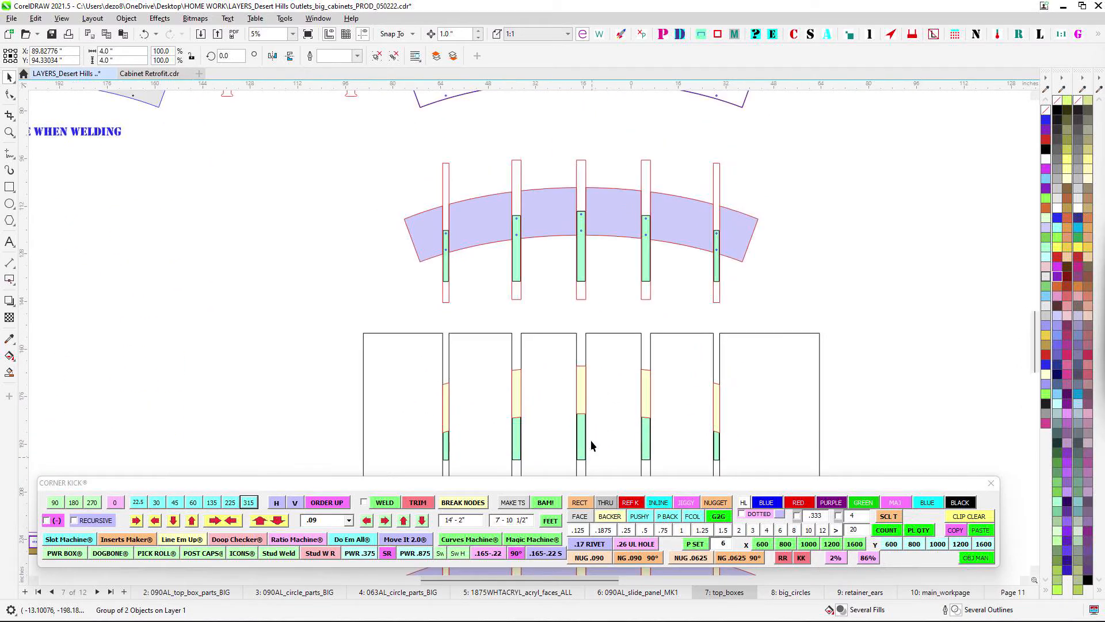
# - Examine the arched front panel's centre slot and arrows under START SEAM FROM HERE, together with the top strips above
pyautogui.moveTo(576, 190); pyautogui.dragTo(588, 350)
pyautogui.scroll(-1, 590, 347)
pyautogui.scroll(5, 604, 217)
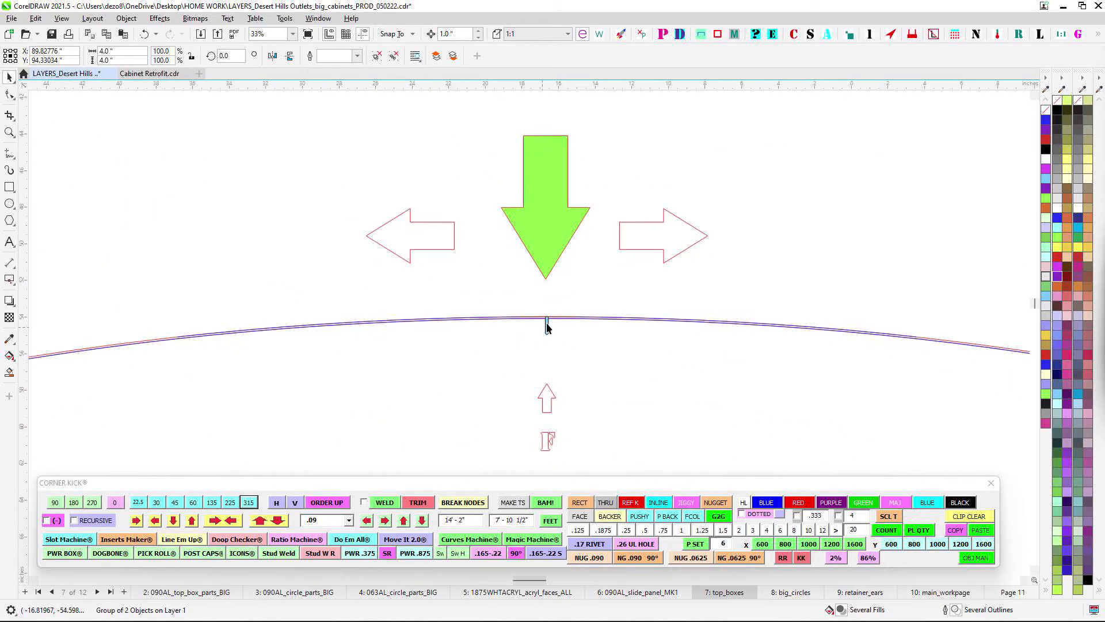
pyautogui.scroll(-2, 547, 382)
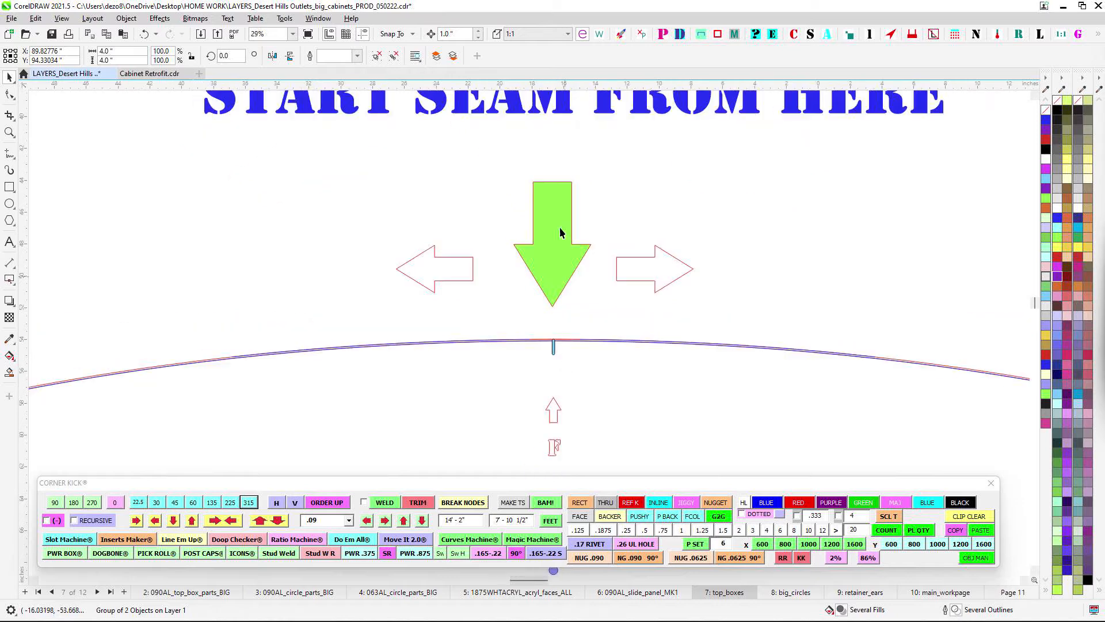
pyautogui.moveTo(563, 233); pyautogui.dragTo(812, 316)
pyautogui.scroll(-1, 543, 254)
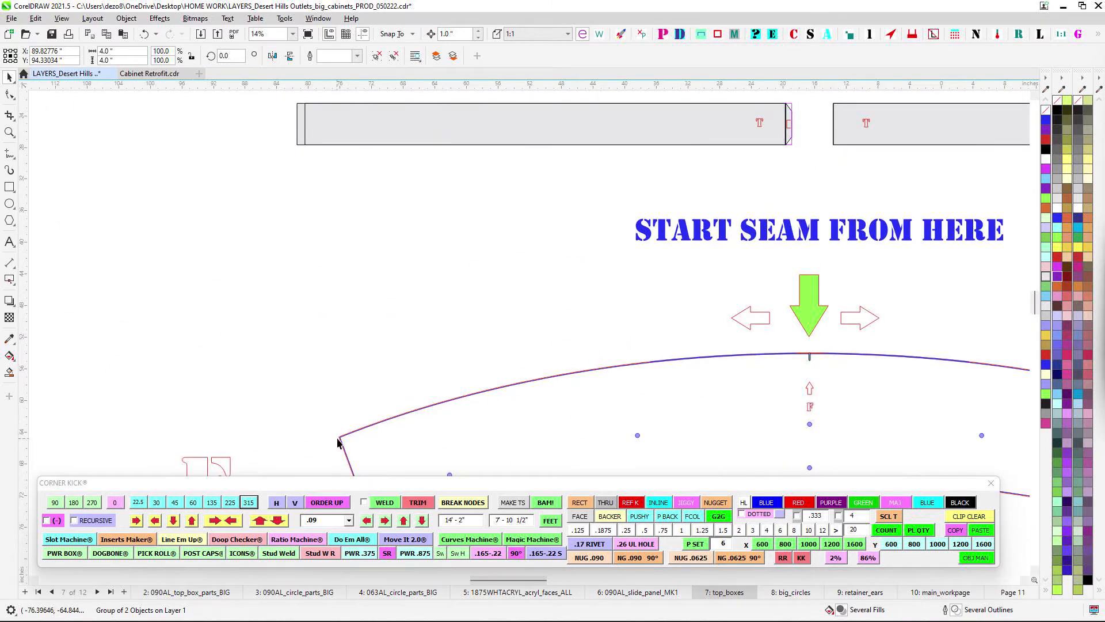
# - Look over the arched front panel under START SEAM FROM HERE and the rib and upright layouts beneath it
pyautogui.moveTo(351, 229); pyautogui.dragTo(392, 392)
pyautogui.scroll(-1, 392, 392)
pyautogui.moveTo(893, 448); pyautogui.dragTo(740, 255)
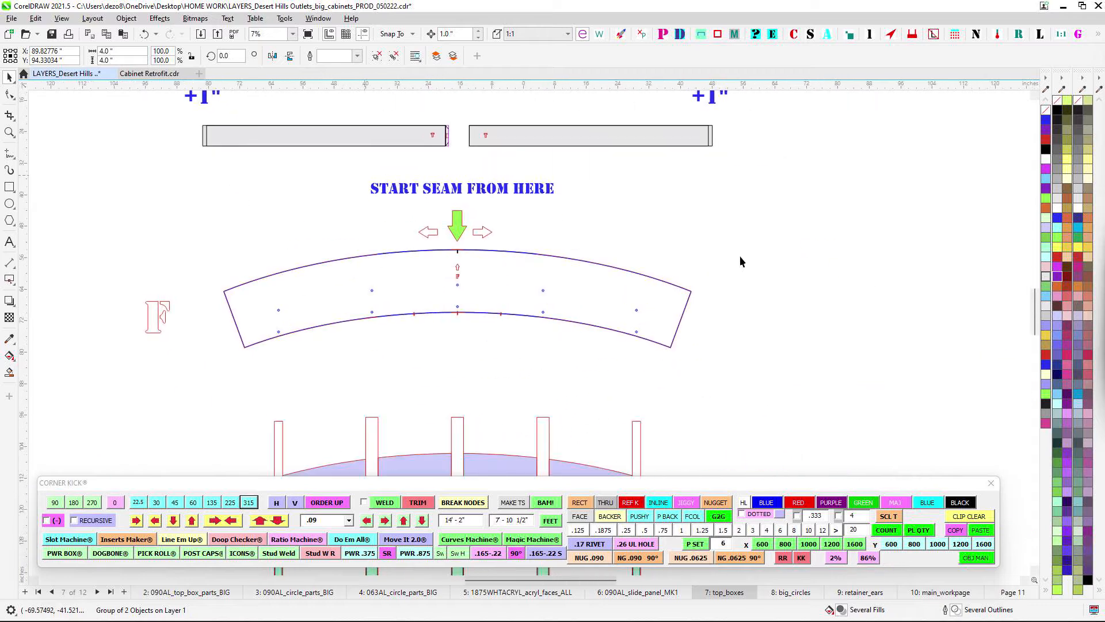
pyautogui.scroll(1, 723, 287)
pyautogui.scroll(-2, 679, 334)
pyautogui.moveTo(700, 367); pyautogui.dragTo(655, 209)
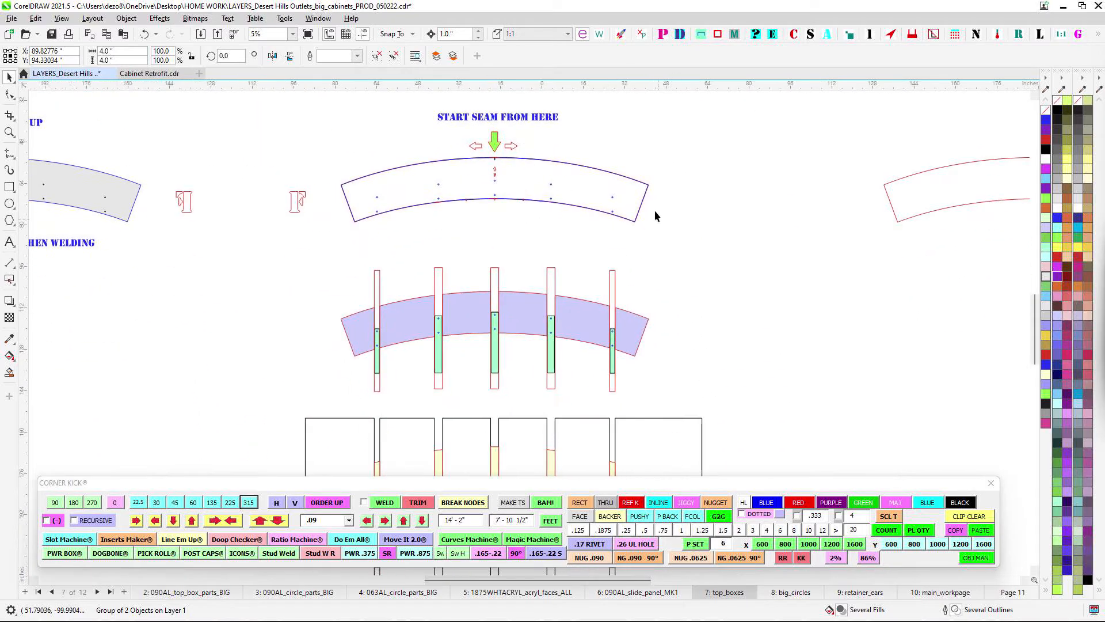
pyautogui.scroll(-2, 656, 223)
pyautogui.moveTo(569, 323); pyautogui.dragTo(531, 196)
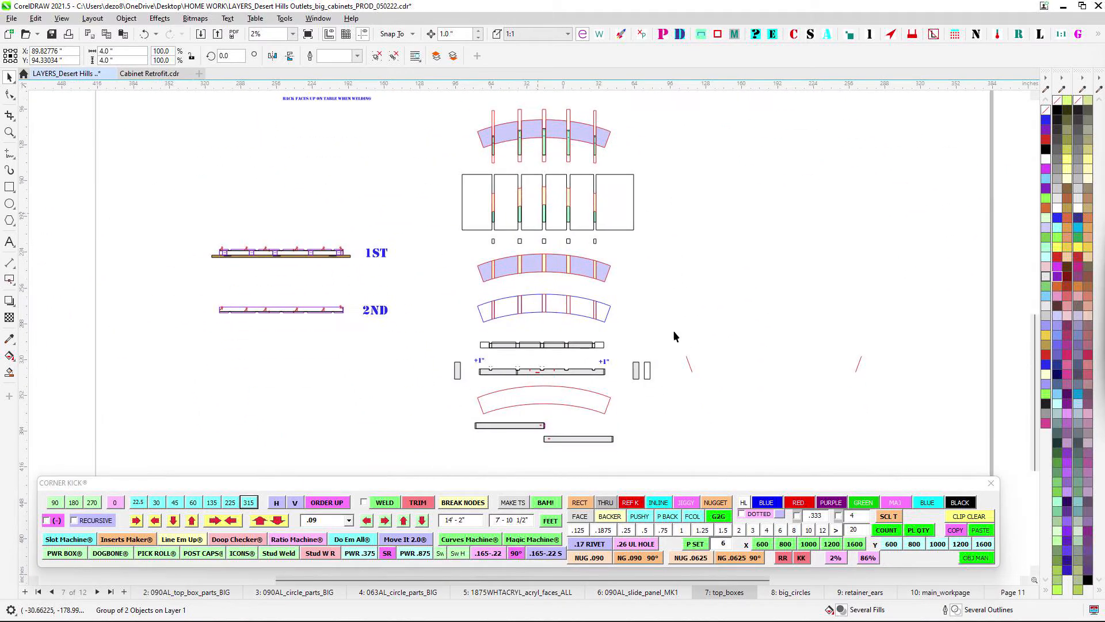
# - Examine the narrow end pieces beside the +1" bottom strip, then the arched layout with the five green uprights
pyautogui.scroll(2, 632, 383)
pyautogui.scroll(2, 644, 336)
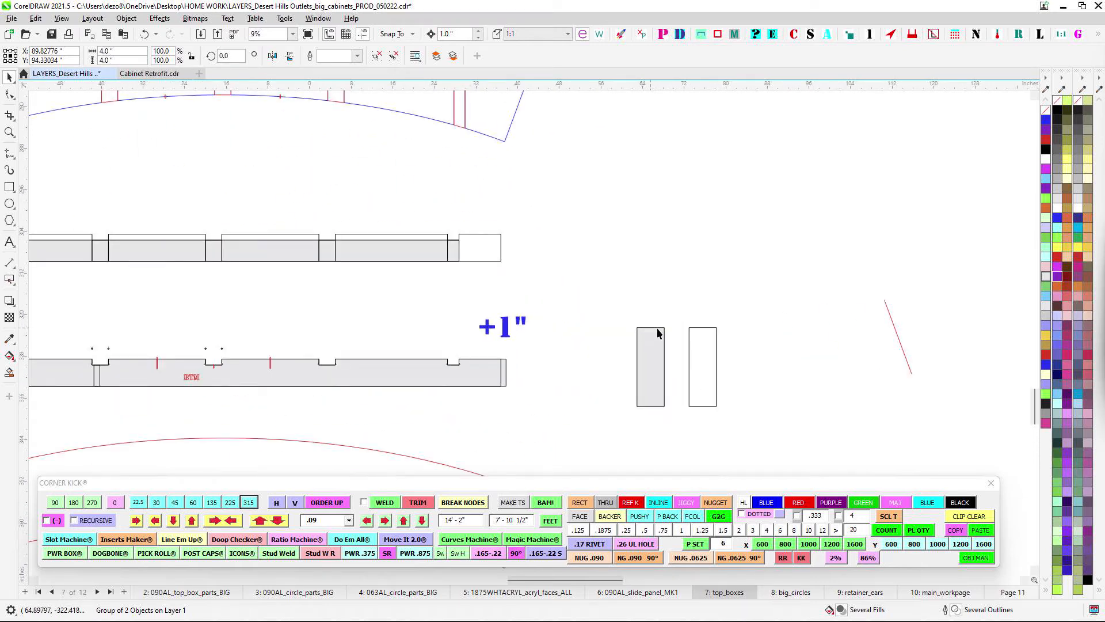
pyautogui.scroll(-2, 653, 248)
pyautogui.moveTo(654, 167); pyautogui.dragTo(677, 475)
pyautogui.moveTo(645, 303); pyautogui.dragTo(705, 481)
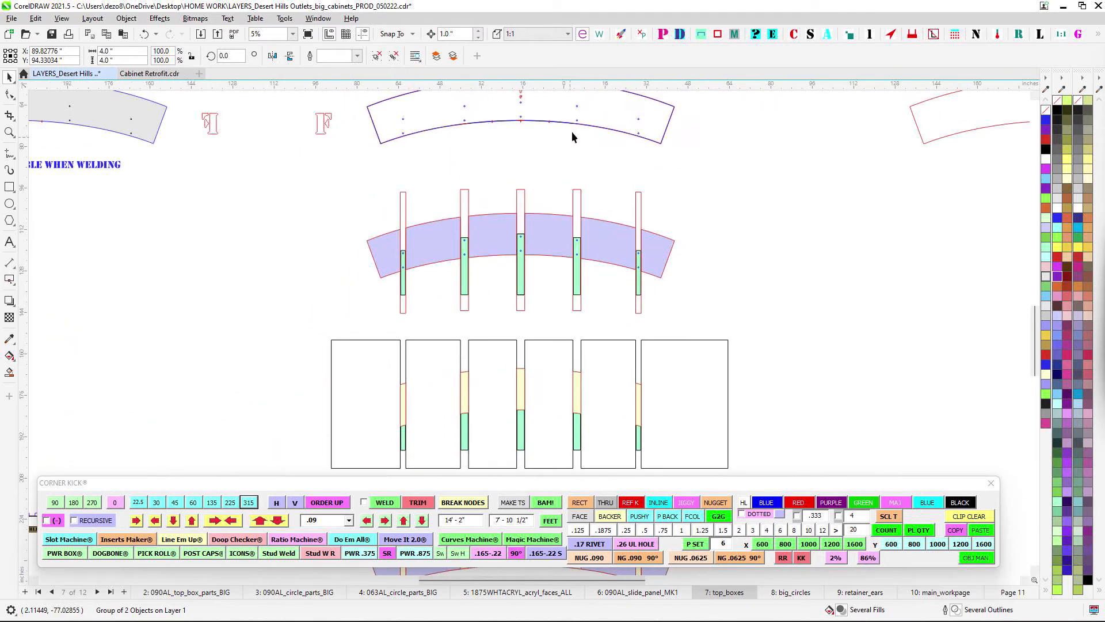
pyautogui.scroll(2, 691, 116)
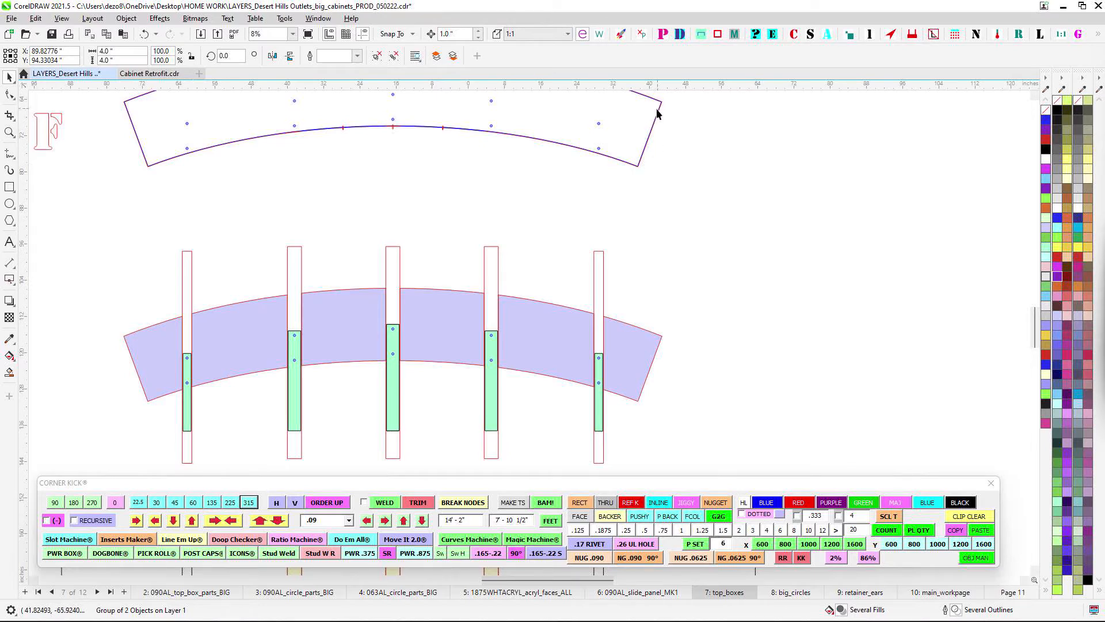
pyautogui.scroll(-2, 659, 111)
pyautogui.moveTo(667, 161); pyautogui.dragTo(975, 270)
pyautogui.moveTo(636, 284); pyautogui.dragTo(685, 282)
# - Inspect the gaps between the strip segments in the 1ST welding setup, above the 4X4 supports on the table
pyautogui.scroll(-2, 667, 282)
pyautogui.moveTo(603, 424); pyautogui.dragTo(613, 173)
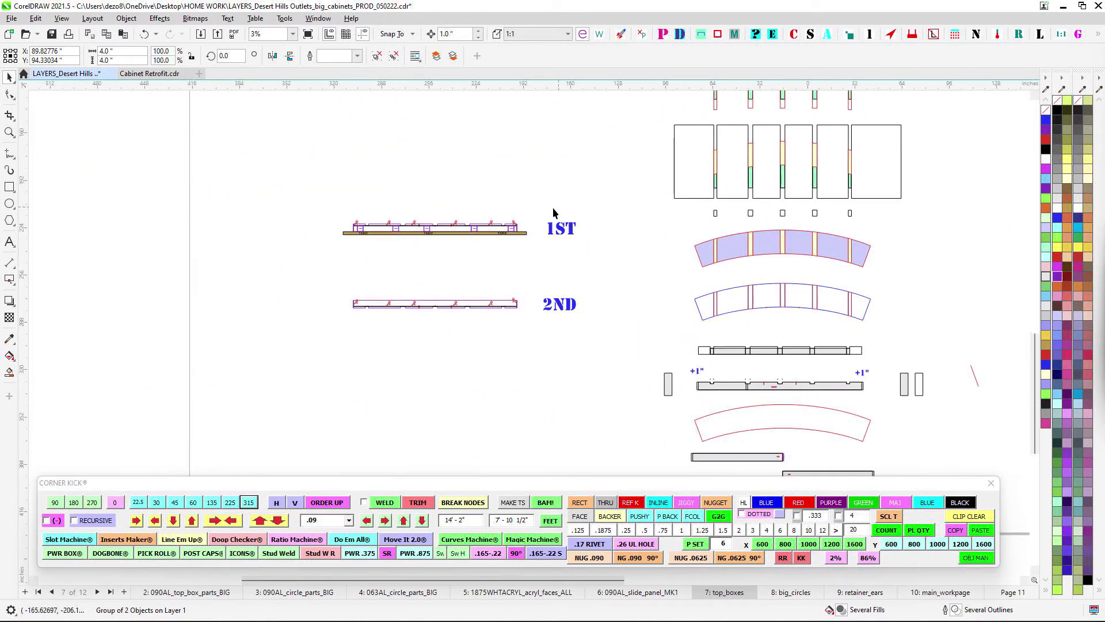
pyautogui.scroll(5, 527, 223)
pyautogui.moveTo(443, 259); pyautogui.dragTo(860, 281)
pyautogui.scroll(3, 296, 259)
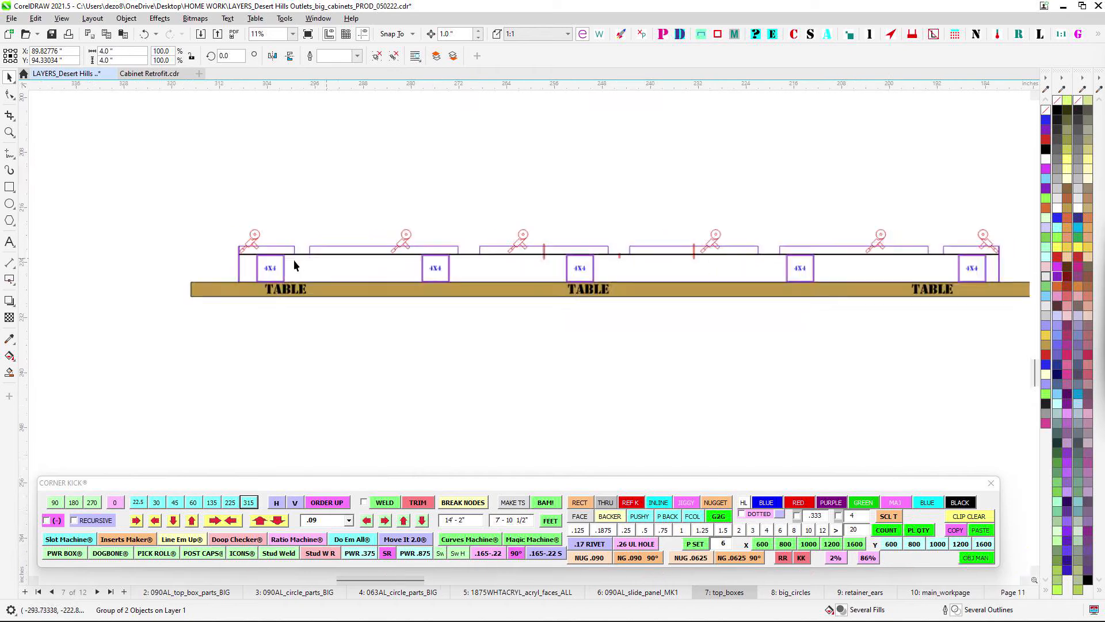
pyautogui.scroll(4, 287, 253)
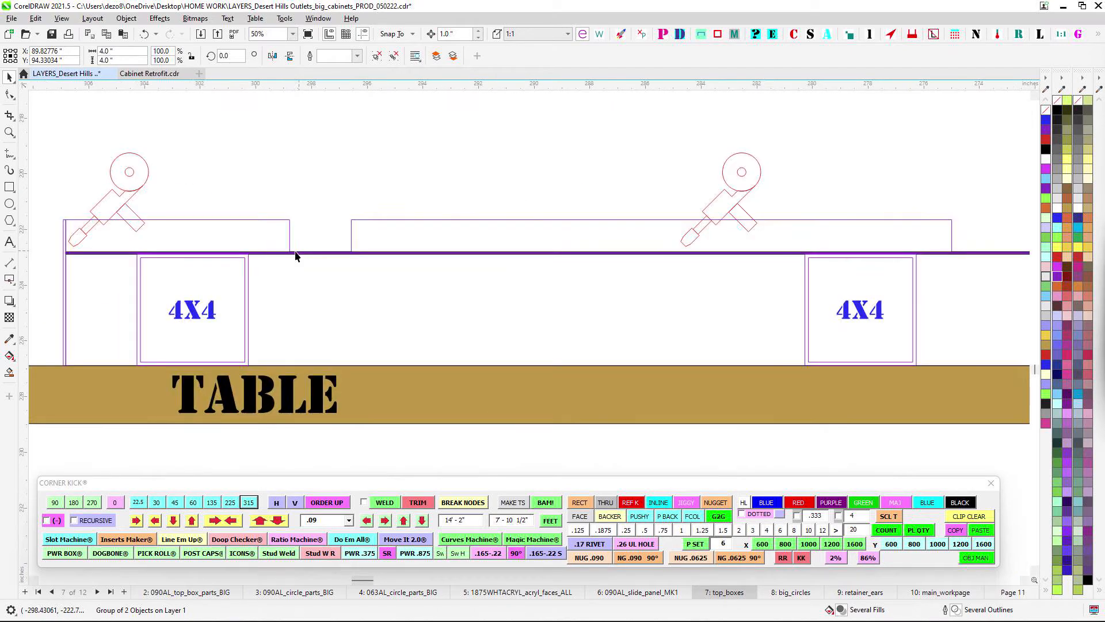
pyautogui.scroll(-2, 355, 251)
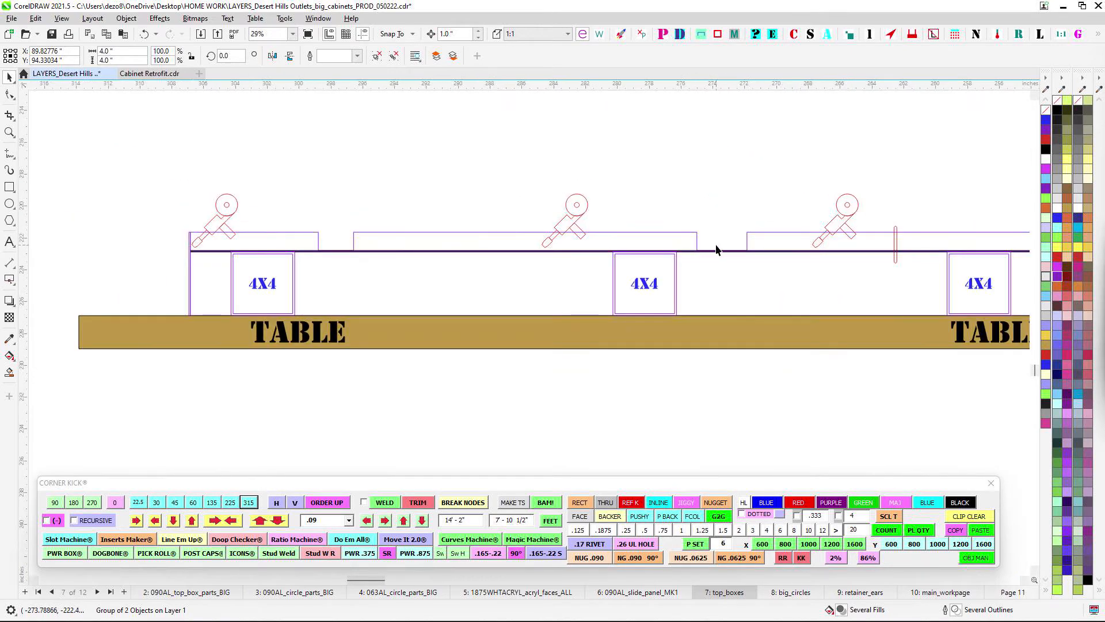
# - Compare the assembled arch and its green uprights with the grey back panel marked WELD THIS SIDE UP
pyautogui.scroll(-7, 703, 253)
pyautogui.moveTo(733, 377); pyautogui.dragTo(590, 474)
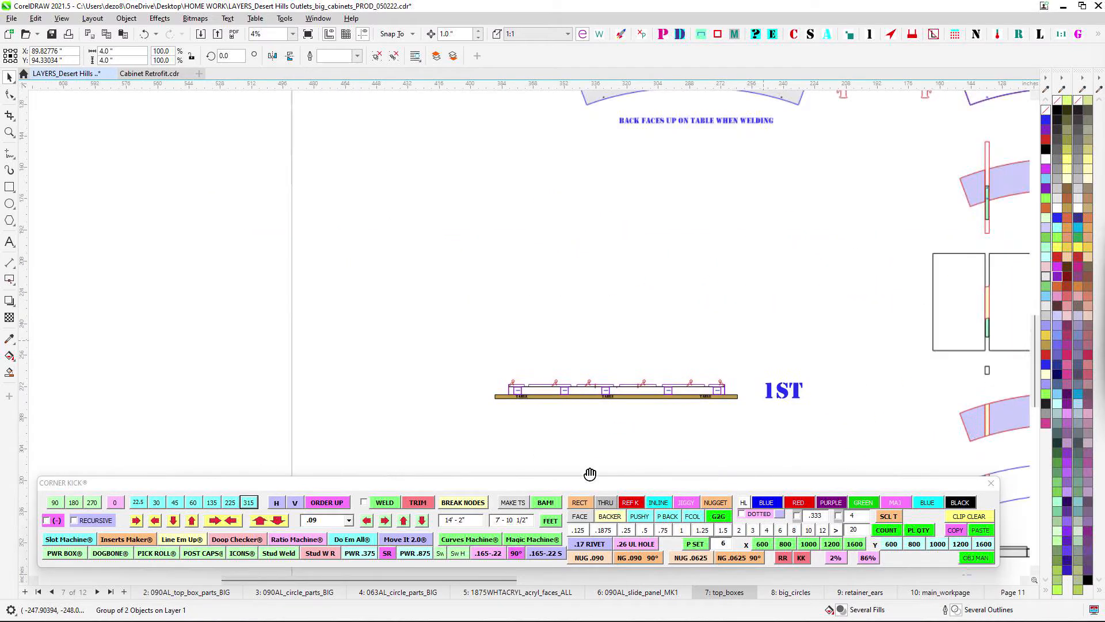
pyautogui.scroll(-3, 576, 339)
pyautogui.scroll(1, 702, 277)
pyautogui.moveTo(702, 277); pyautogui.dragTo(550, 380)
pyautogui.scroll(3, 676, 168)
pyautogui.moveTo(668, 170); pyautogui.dragTo(643, 320)
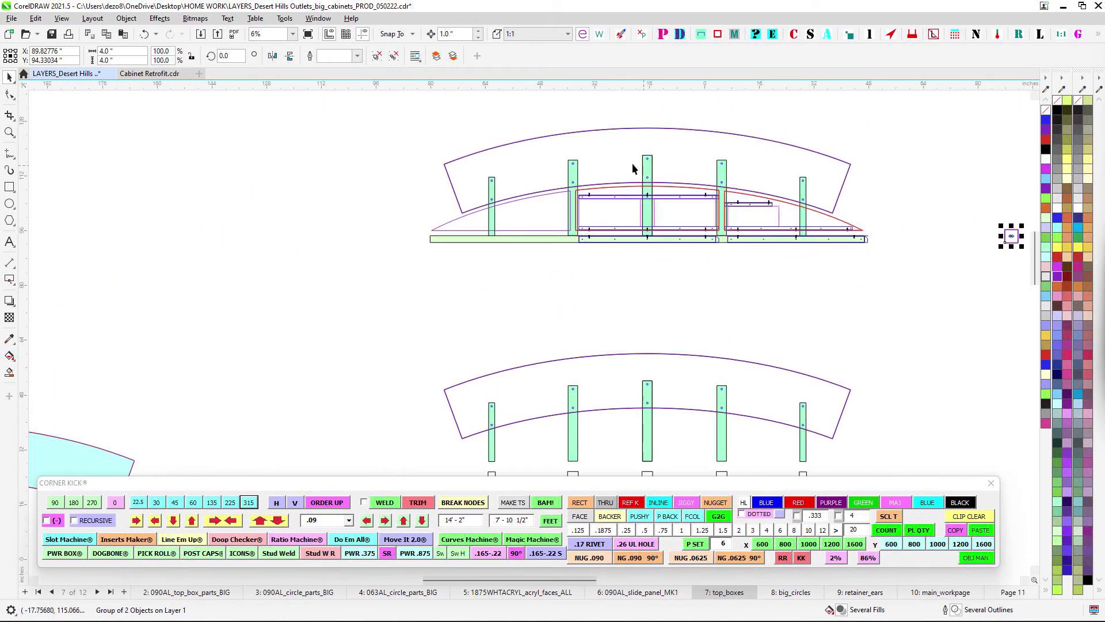
pyautogui.scroll(-1, 757, 194)
pyautogui.moveTo(685, 391); pyautogui.dragTo(738, 205)
pyautogui.moveTo(460, 391); pyautogui.dragTo(796, 150)
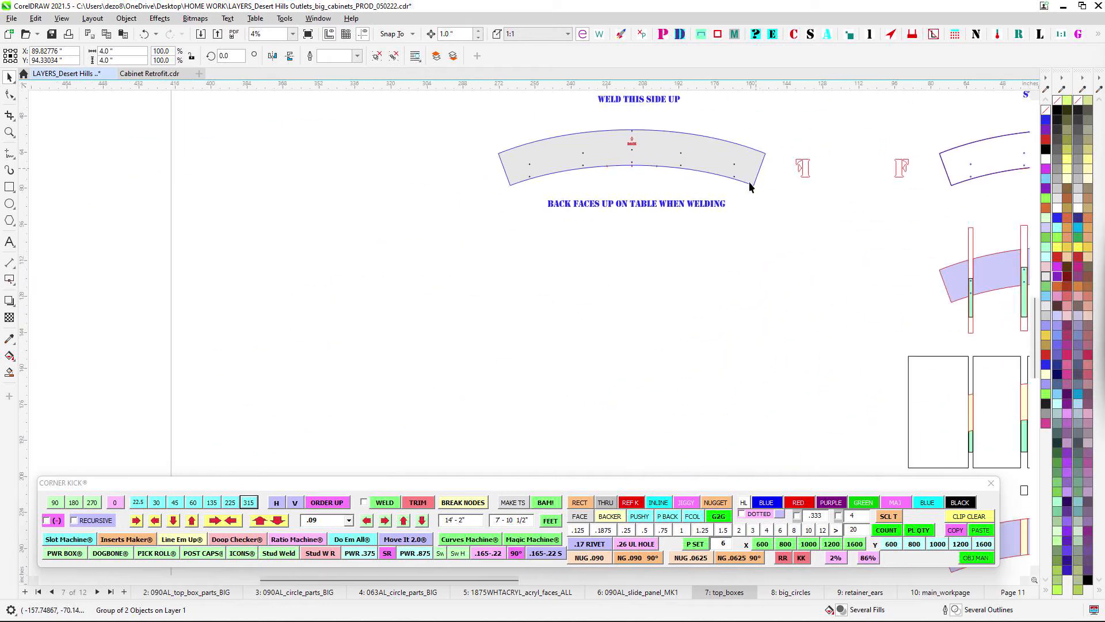
pyautogui.moveTo(642, 378); pyautogui.dragTo(722, 133)
# - Recheck the 1ST welding setup from end to end, including the alignment slots and 4X4 spacing, against the 2ND stage
pyautogui.scroll(2, 665, 306)
pyautogui.scroll(2, 647, 279)
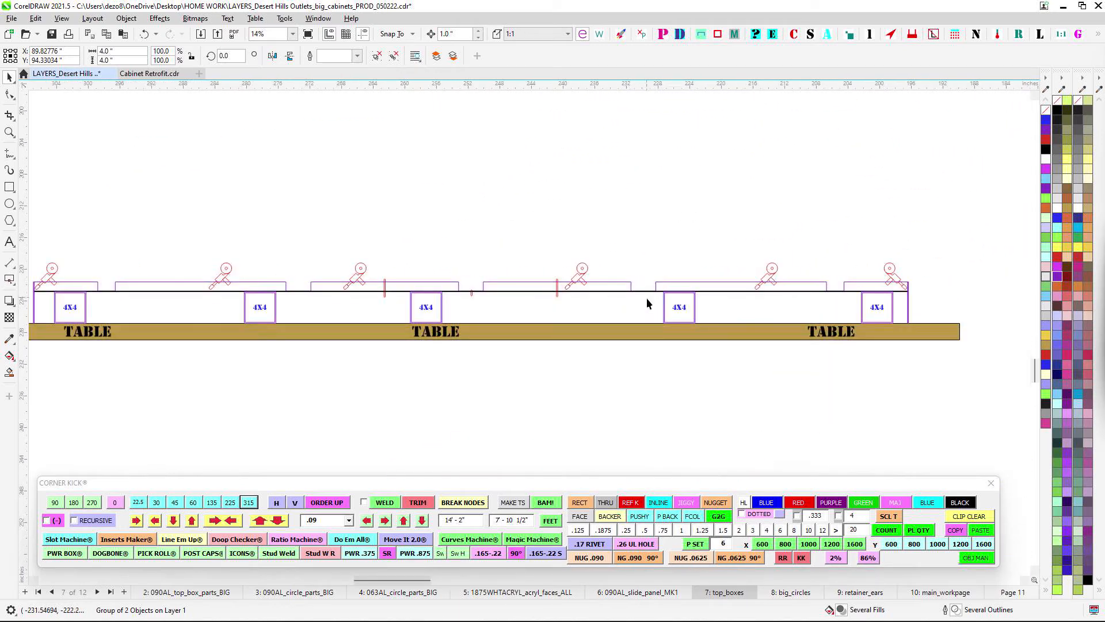
pyautogui.scroll(-2, 647, 299)
pyautogui.moveTo(673, 397); pyautogui.dragTo(648, 291)
pyautogui.scroll(5, 604, 153)
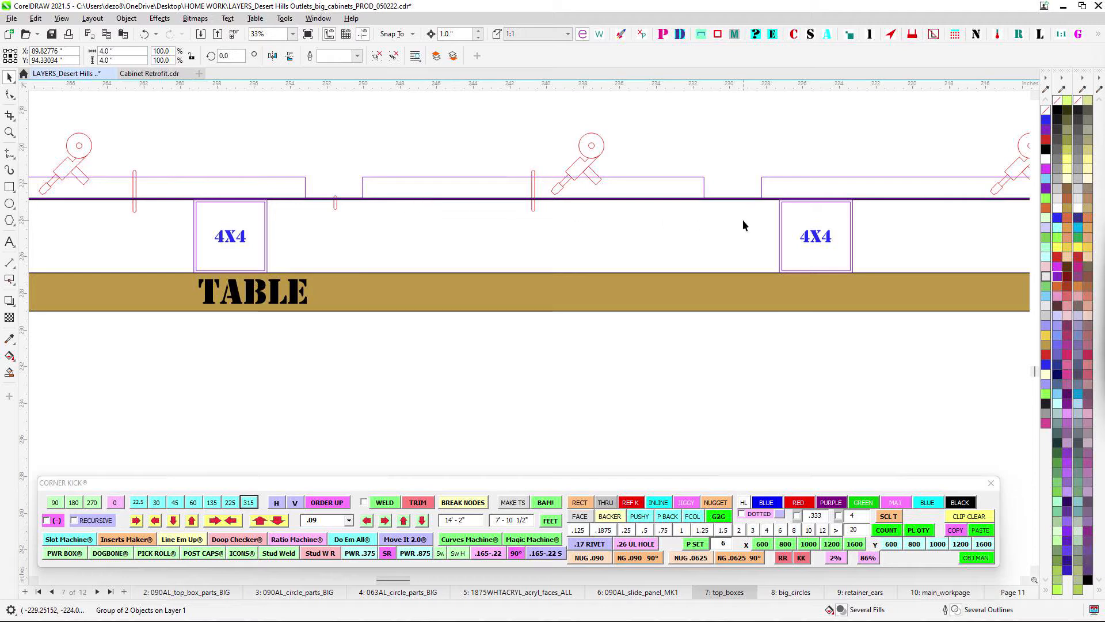
pyautogui.scroll(-5, 745, 224)
pyautogui.scroll(-1, 765, 257)
pyautogui.scroll(-2, 796, 237)
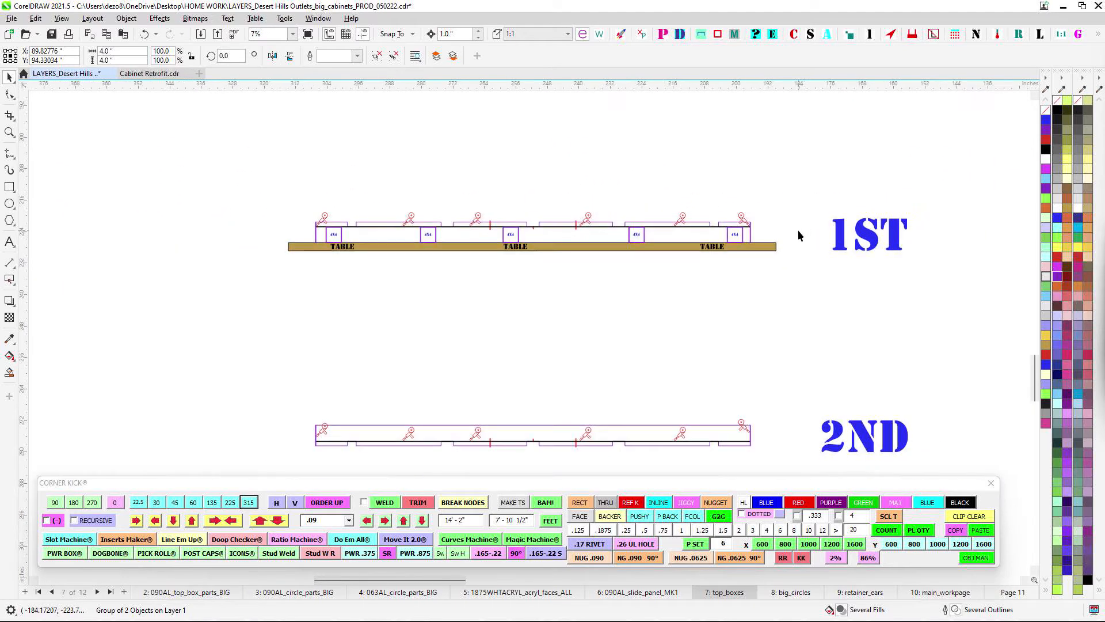
pyautogui.scroll(3, 325, 226)
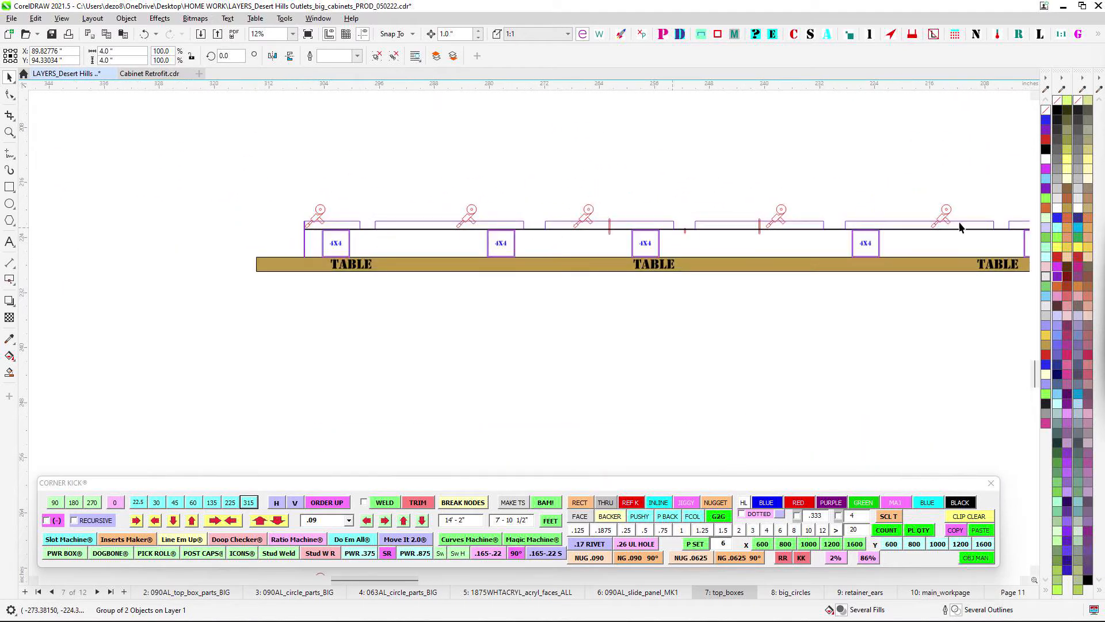
# - Follow the 2ND welding stage along its full length, from the first end torch to the weld at the opposite end wall
pyautogui.scroll(-2, 743, 248)
pyautogui.scroll(6, 403, 330)
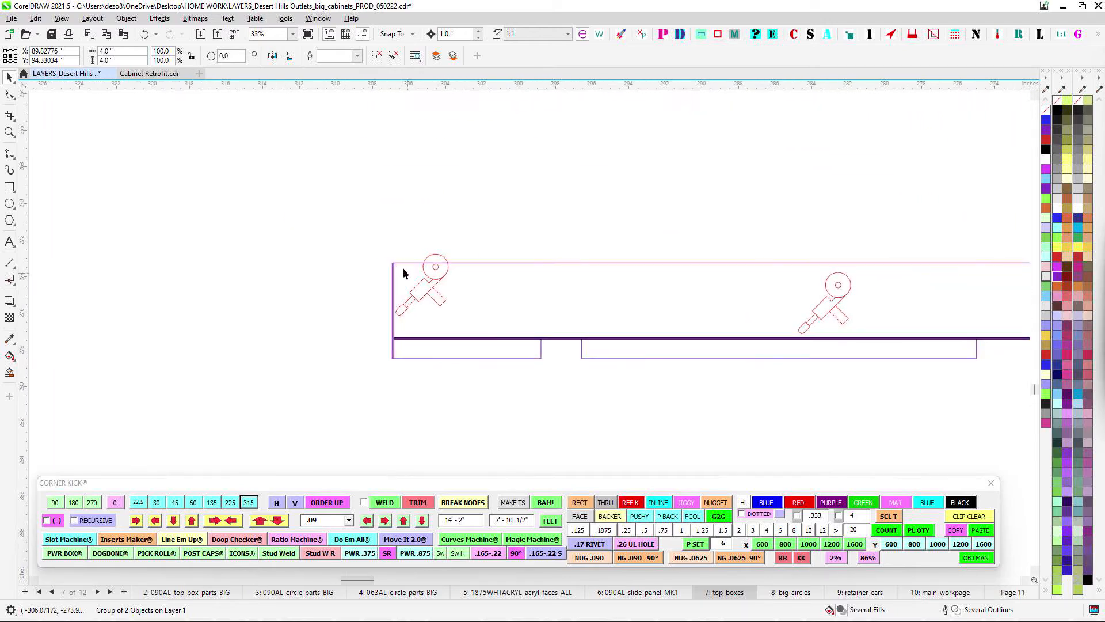
pyautogui.scroll(-2, 447, 284)
pyautogui.moveTo(722, 337); pyautogui.dragTo(367, 322)
pyautogui.moveTo(847, 335); pyautogui.dragTo(448, 338)
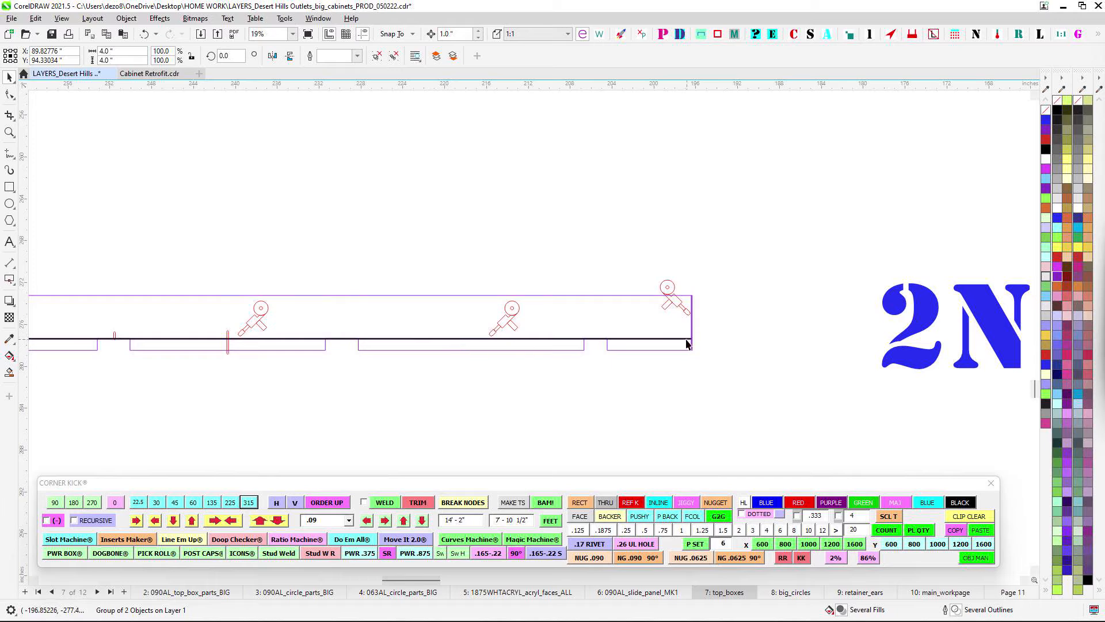
pyautogui.scroll(5, 692, 300)
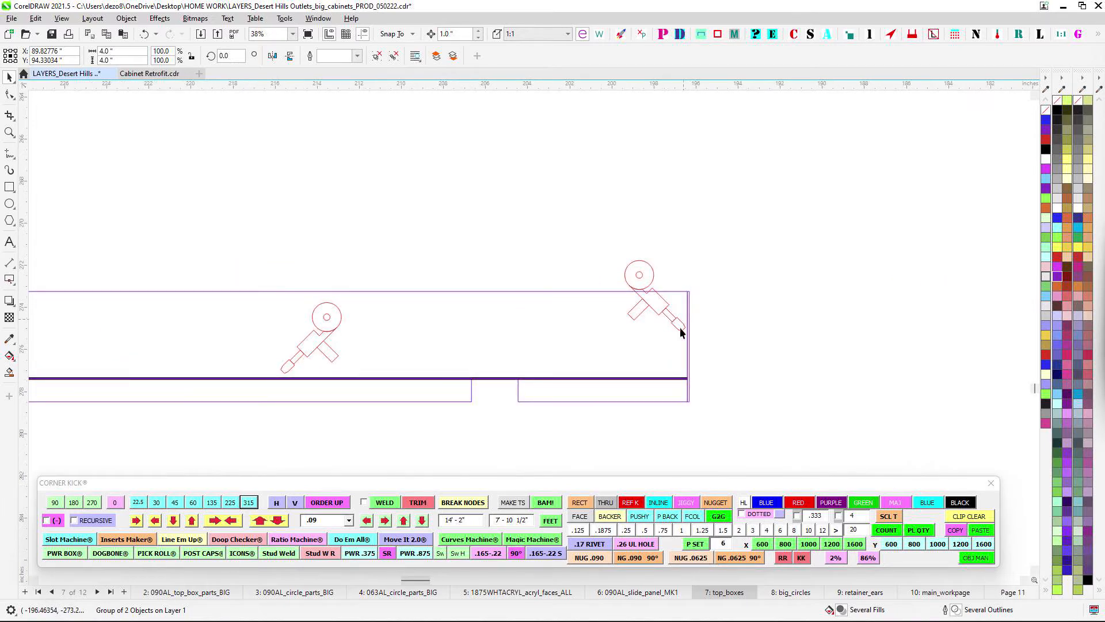
# - Trace the 2ND stage's inner torches and alignment slots, with the notched strip segments beneath the back panel line
pyautogui.scroll(-3, 687, 373)
pyautogui.moveTo(669, 373); pyautogui.dragTo(839, 357)
pyautogui.moveTo(407, 316); pyautogui.dragTo(985, 330)
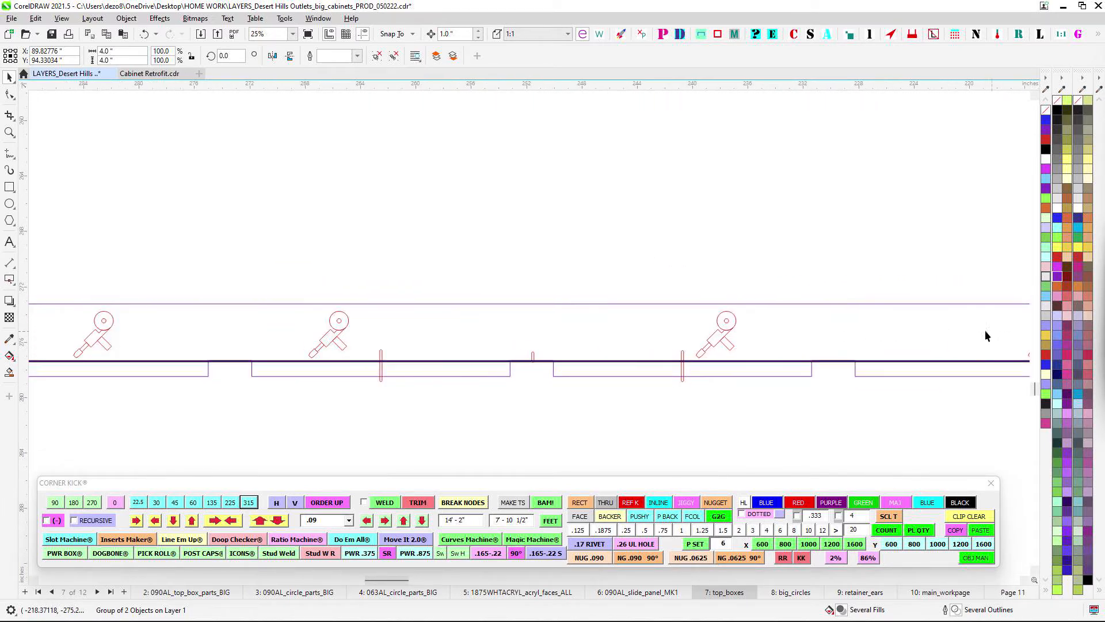
pyautogui.scroll(-5, 548, 371)
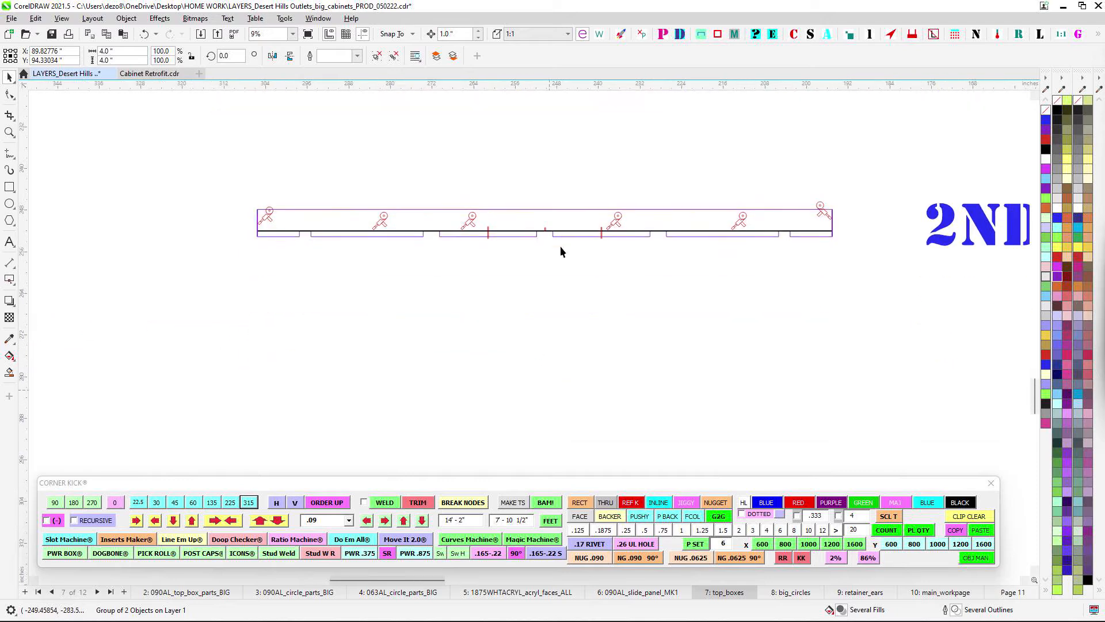
pyautogui.scroll(4, 660, 253)
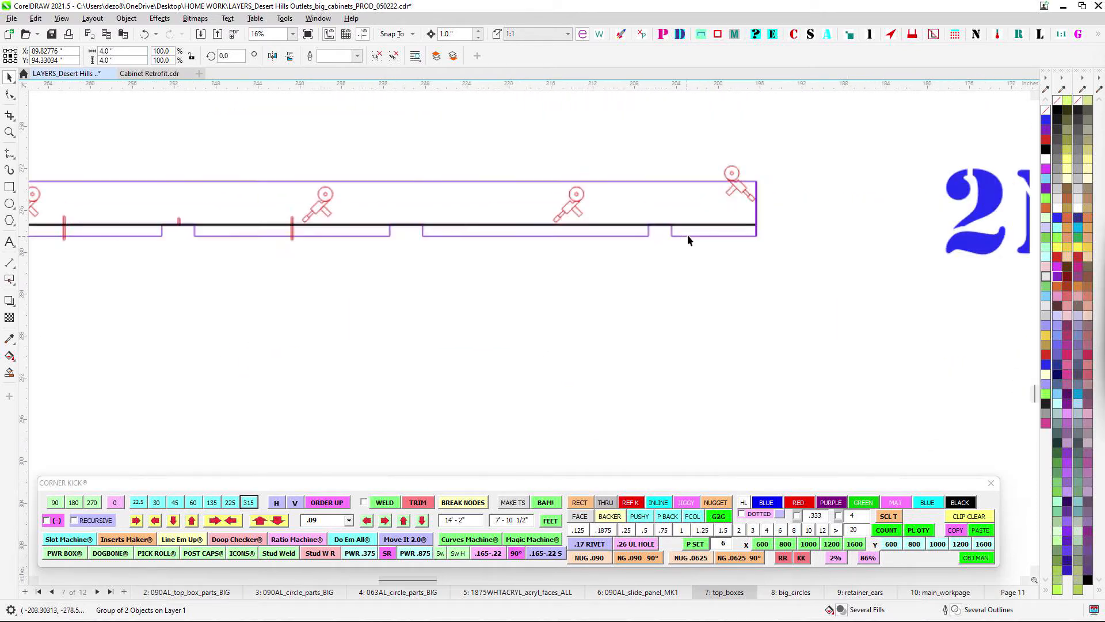
pyautogui.scroll(-6, 694, 248)
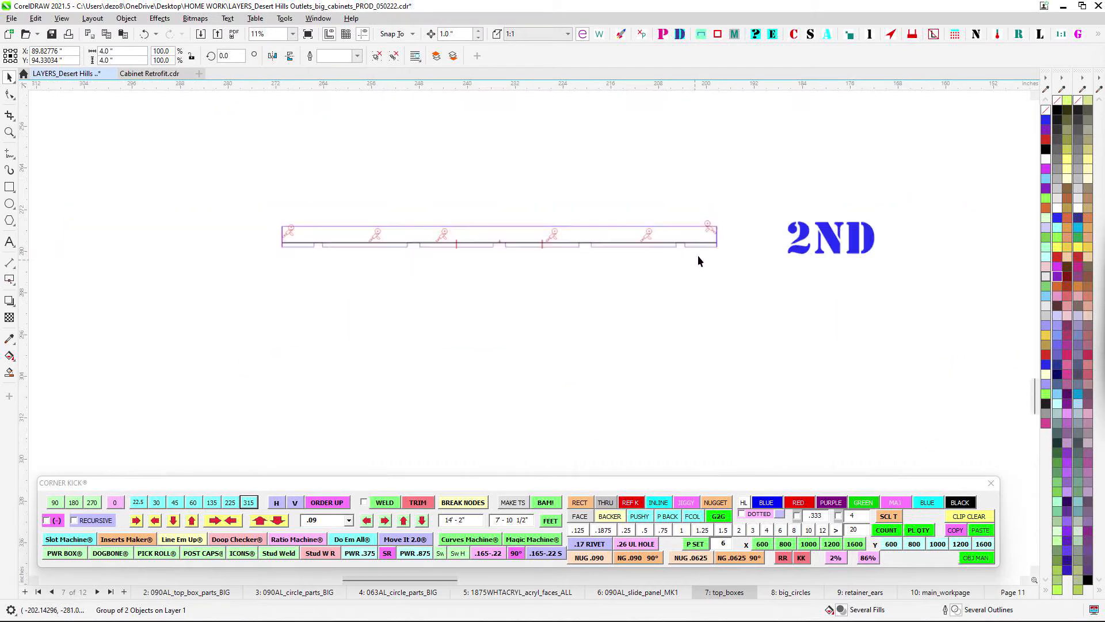
# - Examine the side section view beside the assembled arch on the top boxes page
pyautogui.moveTo(724, 229); pyautogui.dragTo(257, 435)
pyautogui.moveTo(543, 245); pyautogui.dragTo(554, 315)
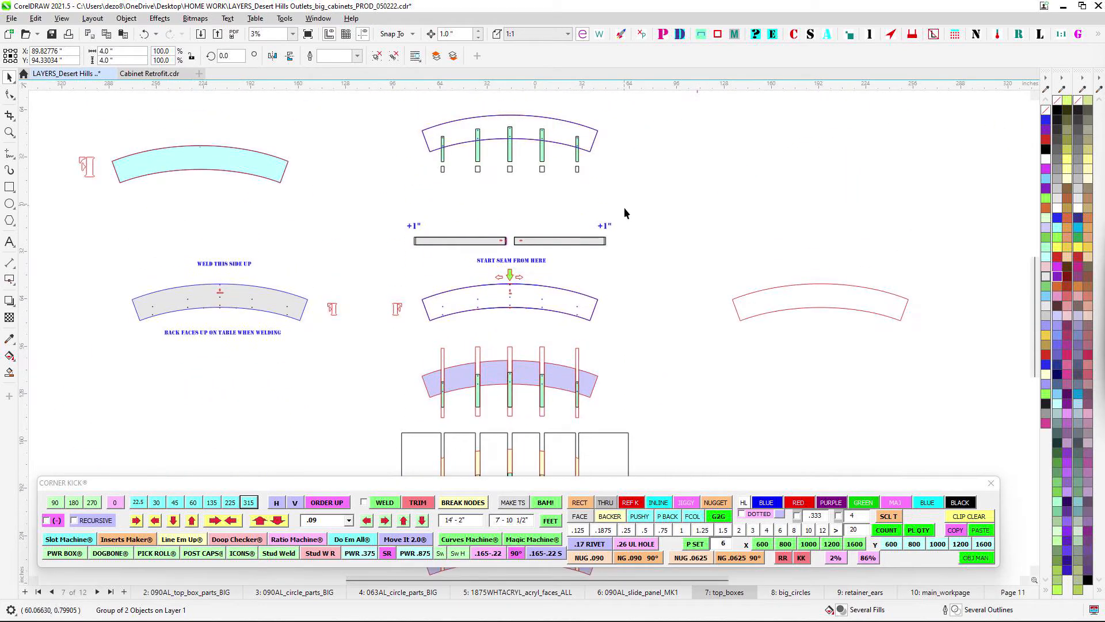
pyautogui.scroll(-2, 662, 347)
pyautogui.scroll(3, 656, 236)
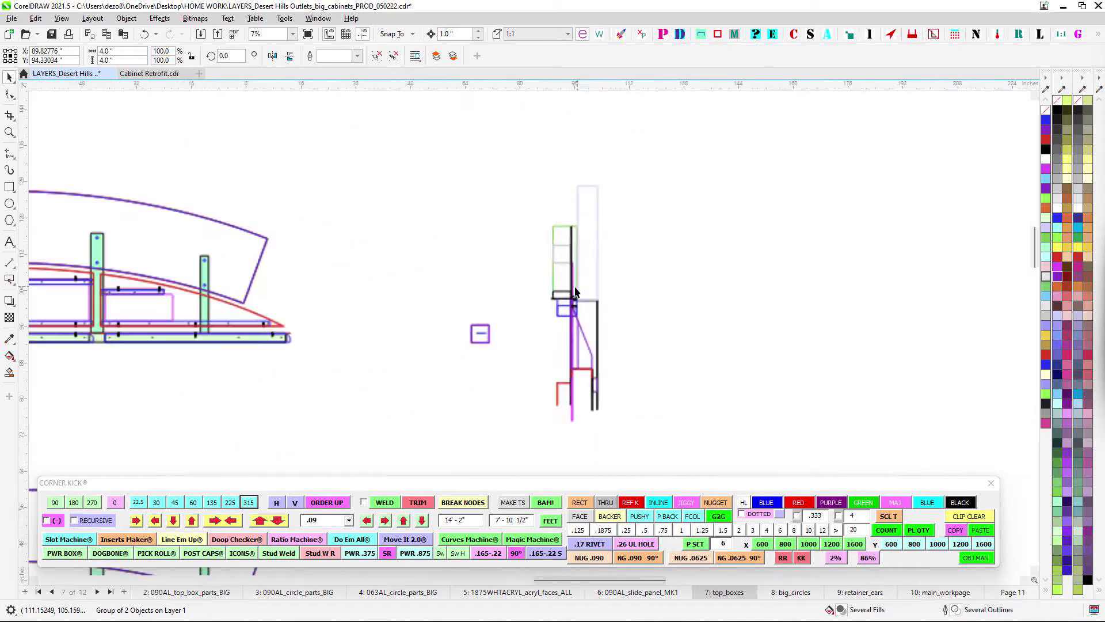
pyautogui.scroll(3, 574, 295)
pyautogui.scroll(-6, 576, 295)
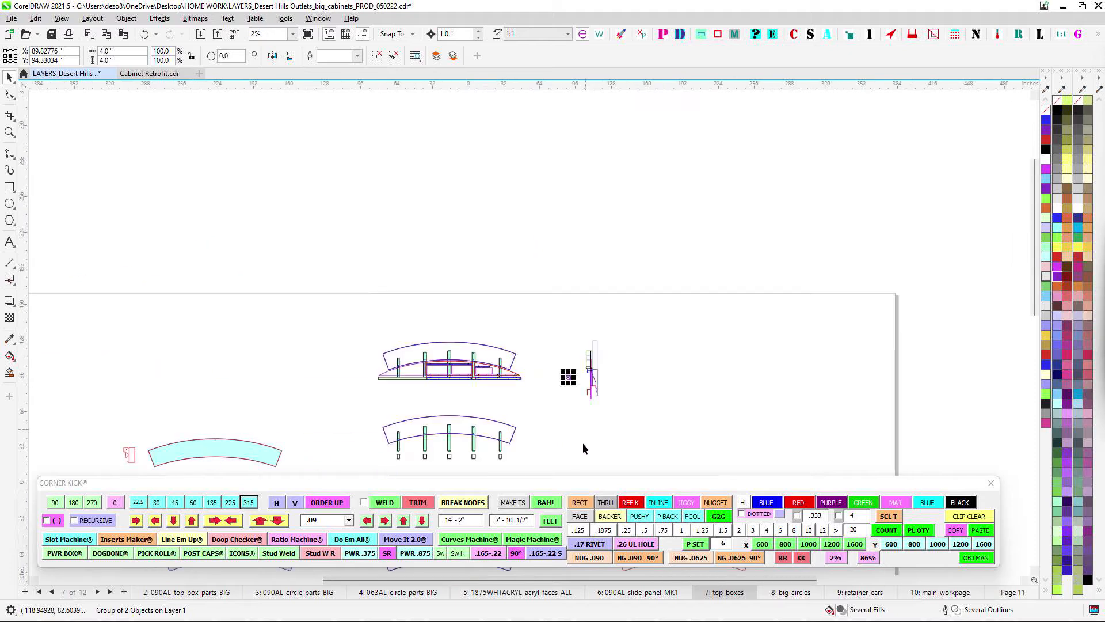
pyautogui.scroll(3, 565, 258)
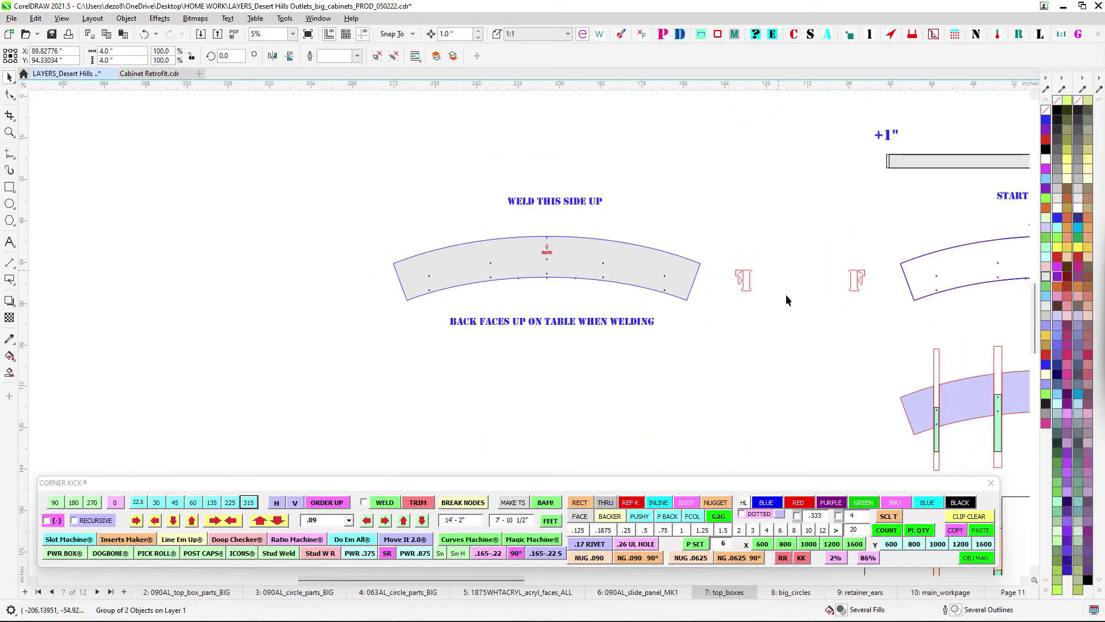
# - Review the grey back panel and the remaining top box layouts down to the lowest strips
pyautogui.scroll(-2, 513, 311)
pyautogui.moveTo(577, 368); pyautogui.dragTo(541, 253)
pyautogui.moveTo(583, 384); pyautogui.dragTo(596, 284)
pyautogui.moveTo(603, 330); pyautogui.dragTo(499, 237)
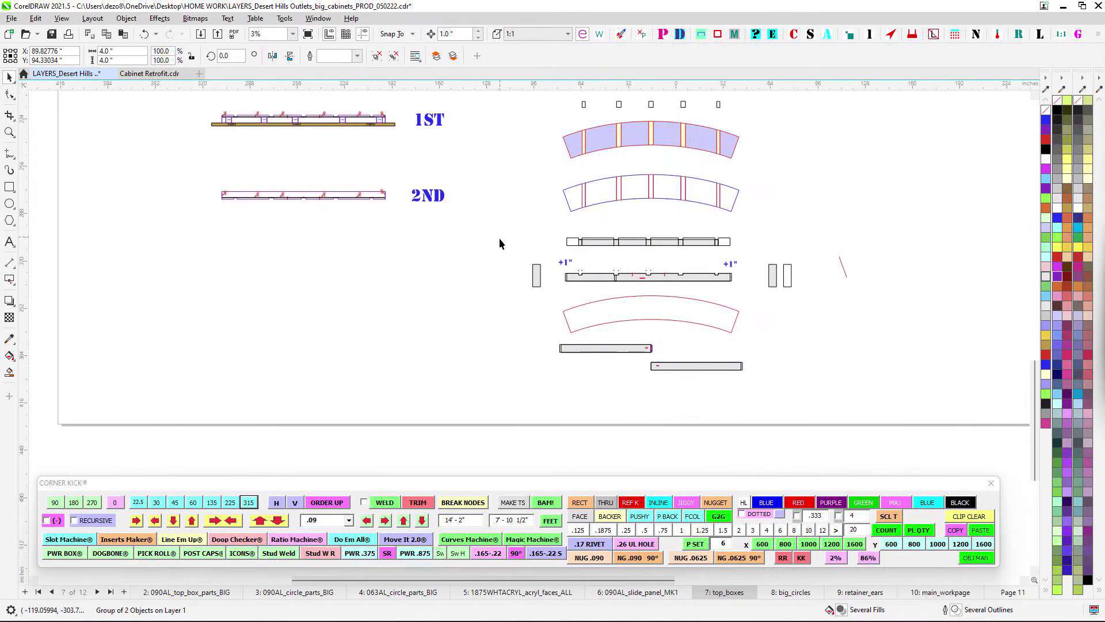
# - Open the big_circles page and examine its side section view alongside the overall circle layout
pyautogui.click(790, 592)
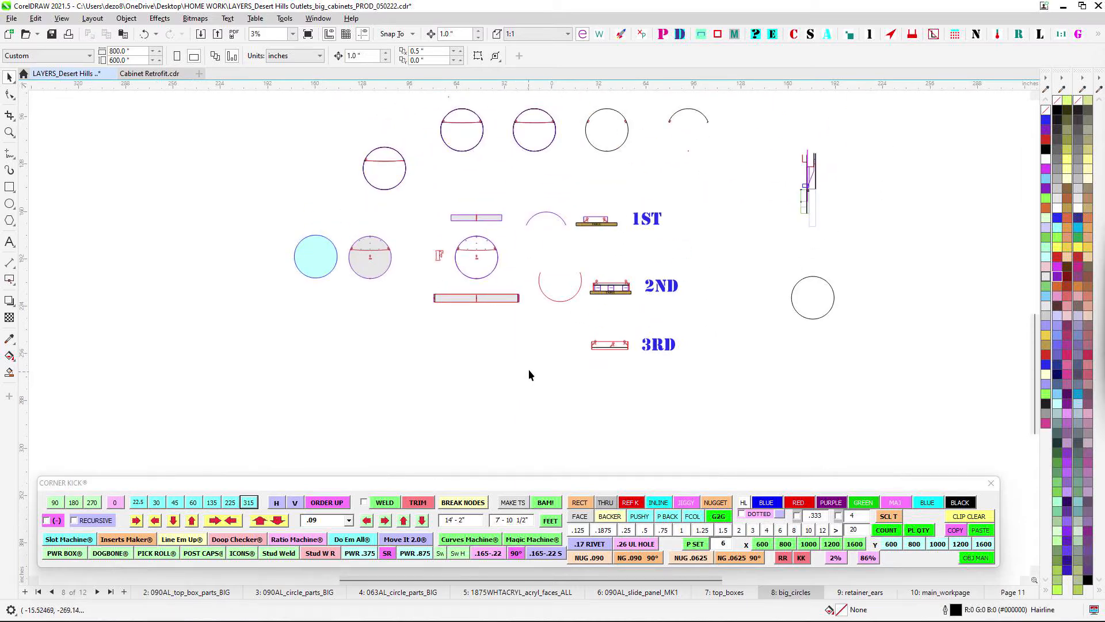
pyautogui.scroll(1, 828, 195)
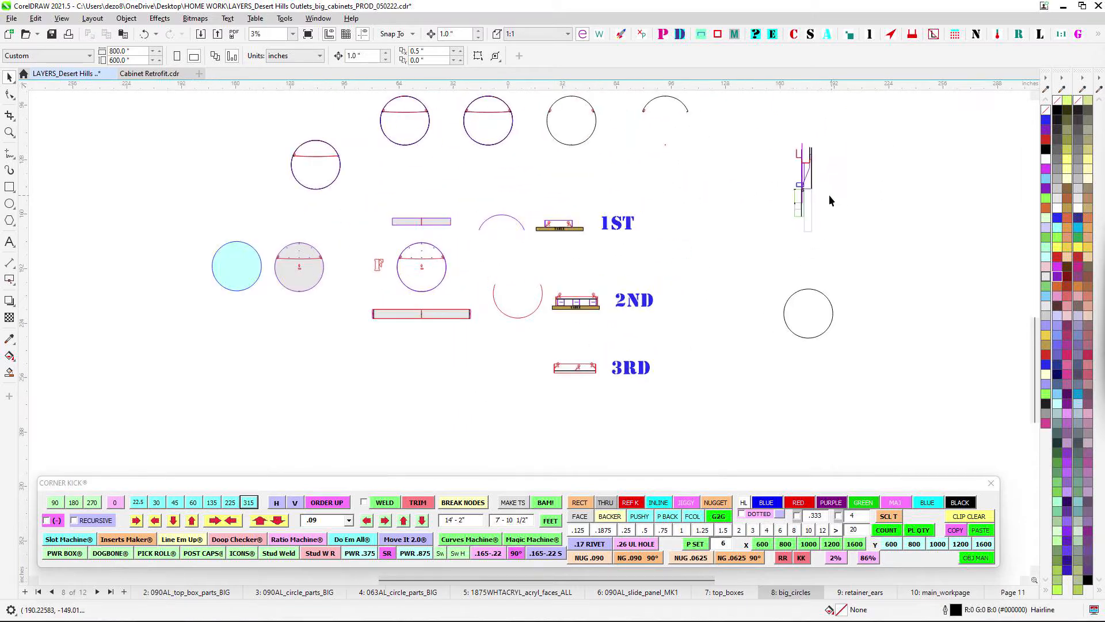
pyautogui.scroll(8, 809, 193)
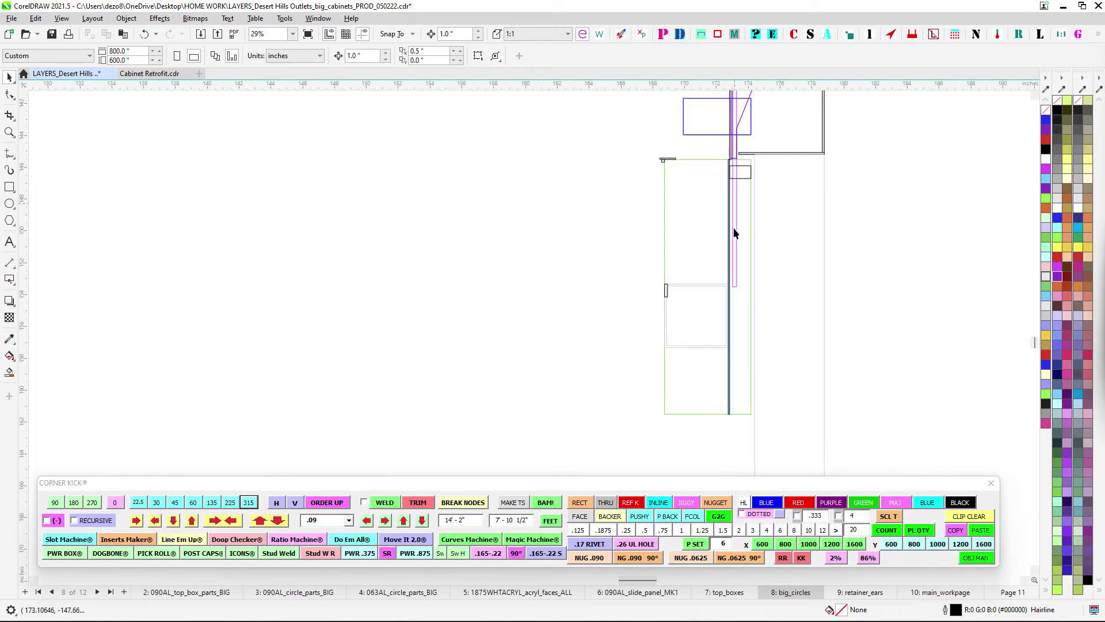
pyautogui.scroll(-4, 742, 336)
pyautogui.moveTo(597, 322); pyautogui.dragTo(881, 257)
pyautogui.scroll(-2, 822, 276)
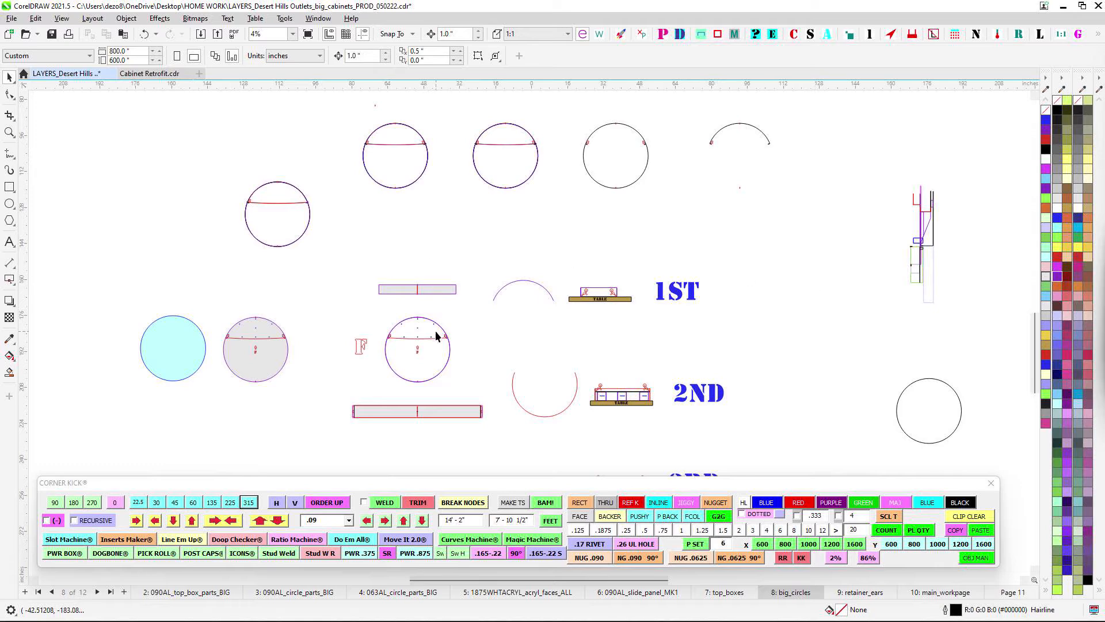
# - Select the short grey strip above the front circle marked F for inspection
pyautogui.scroll(1, 436, 335)
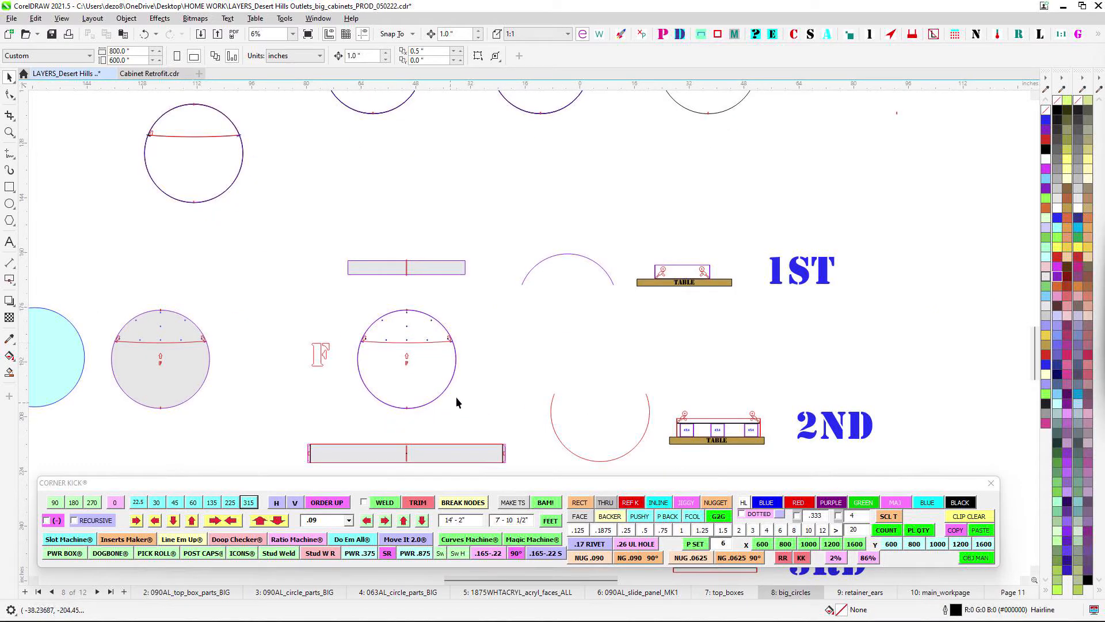
pyautogui.scroll(2, 429, 264)
pyautogui.click(358, 273)
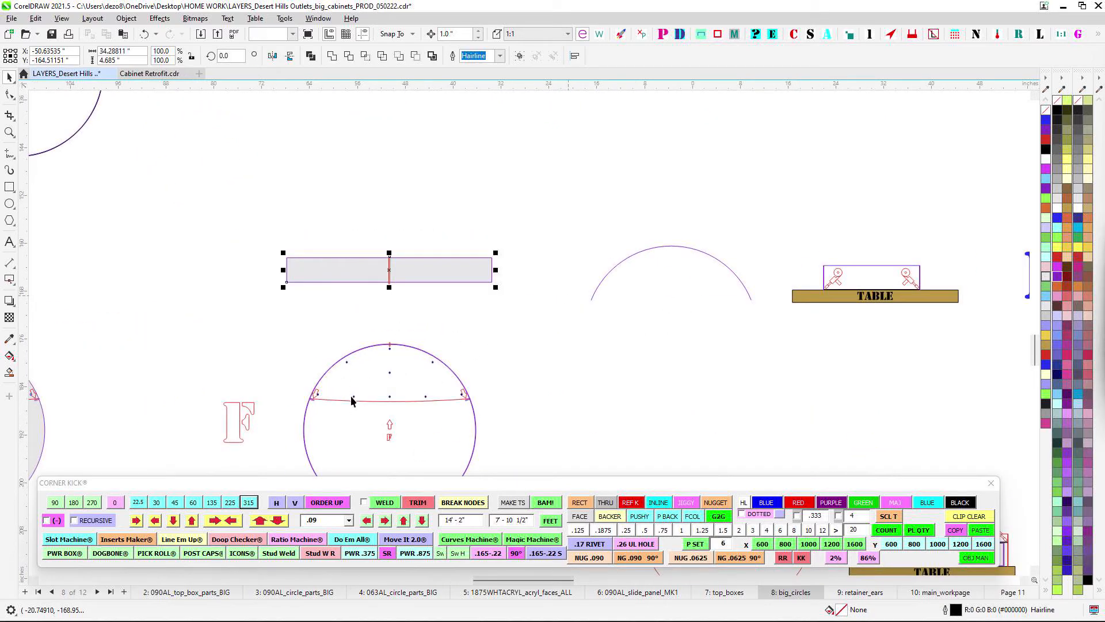
# - Examine the 1ST stage table section and its upper arc against the short grey strip and the front circle
pyautogui.moveTo(819, 252); pyautogui.dragTo(675, 231)
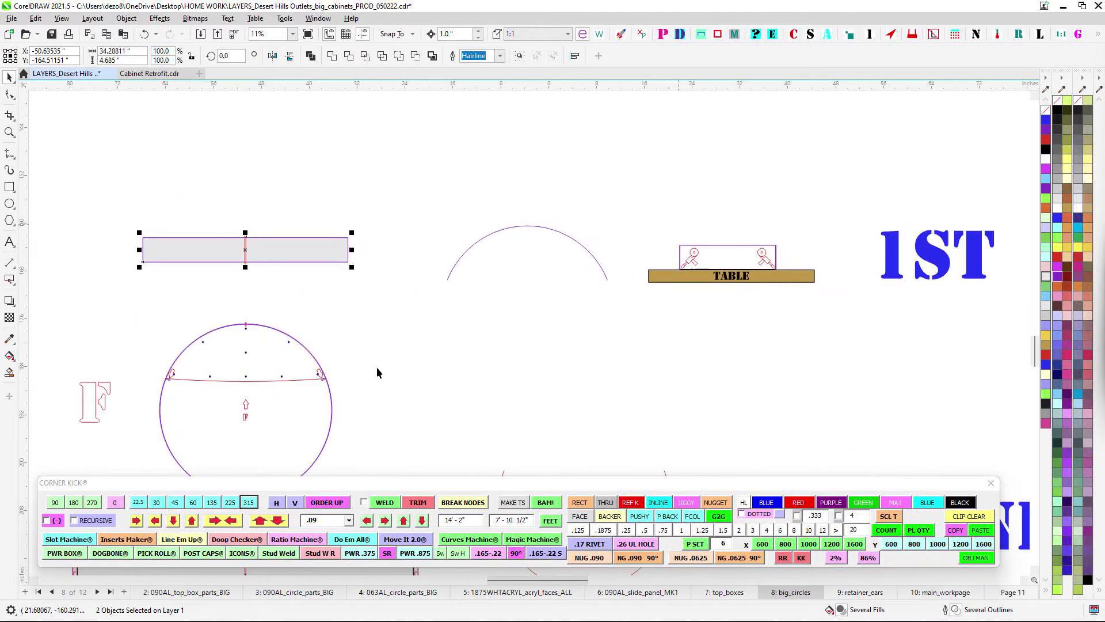
pyautogui.moveTo(250, 381); pyautogui.dragTo(475, 373)
pyautogui.moveTo(985, 271); pyautogui.dragTo(636, 295)
pyautogui.scroll(9, 636, 293)
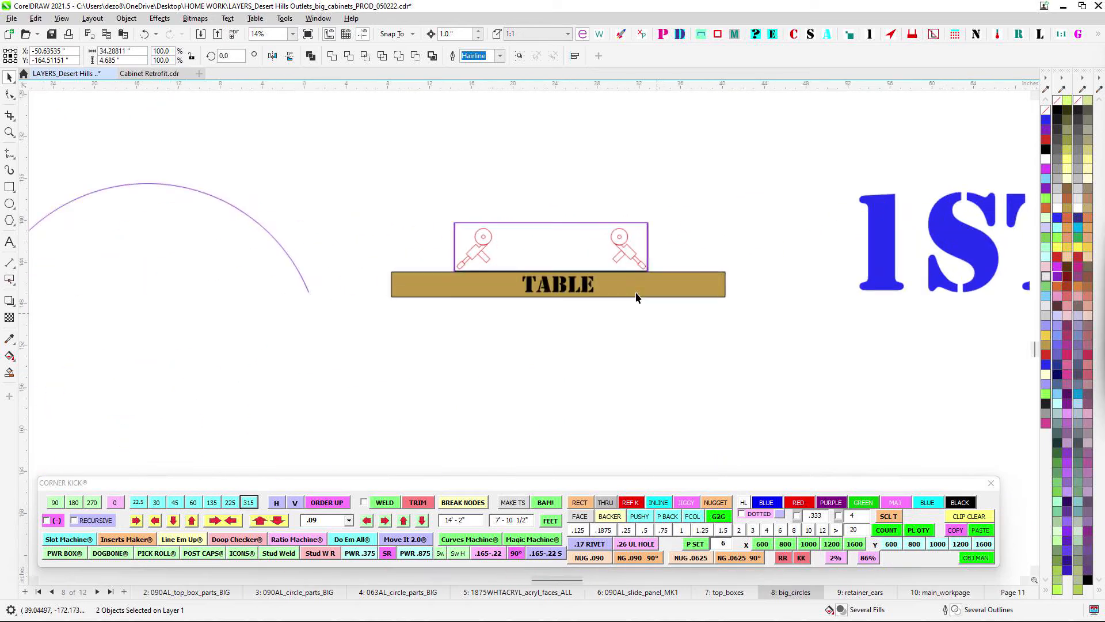
pyautogui.scroll(-4, 660, 270)
pyautogui.moveTo(525, 272); pyautogui.dragTo(790, 286)
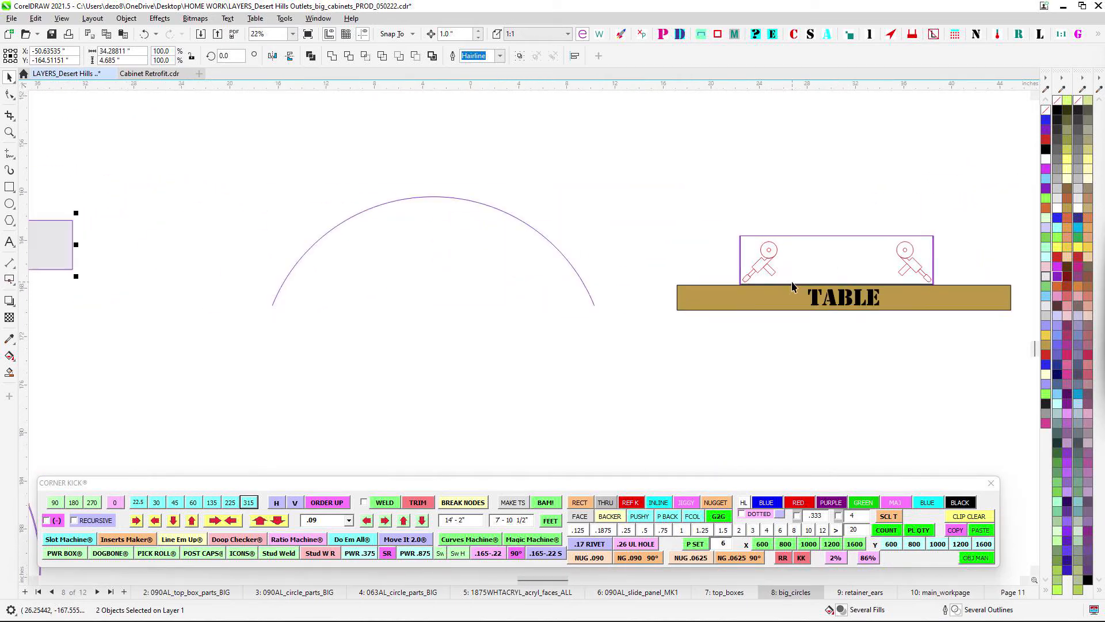
pyautogui.scroll(-2, 686, 301)
pyautogui.moveTo(185, 375); pyautogui.dragTo(357, 358)
pyautogui.scroll(2, 358, 358)
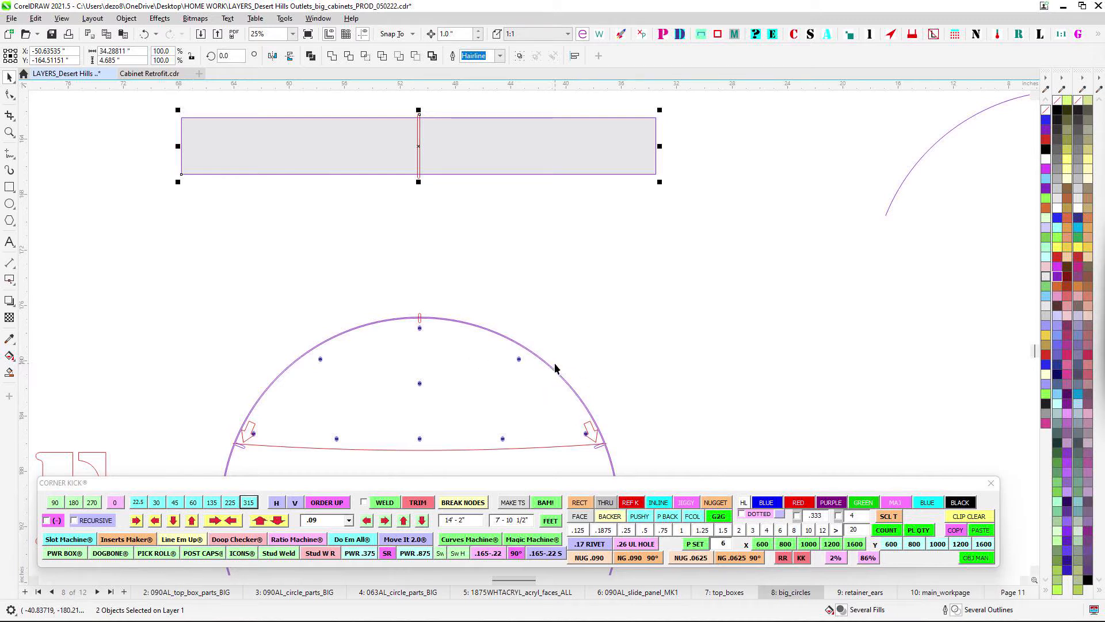
# - Examine the front circle's top slot, the short strip's centre mark, and the angled notch where the curved line meets the circle's edge
pyautogui.scroll(1, 417, 162)
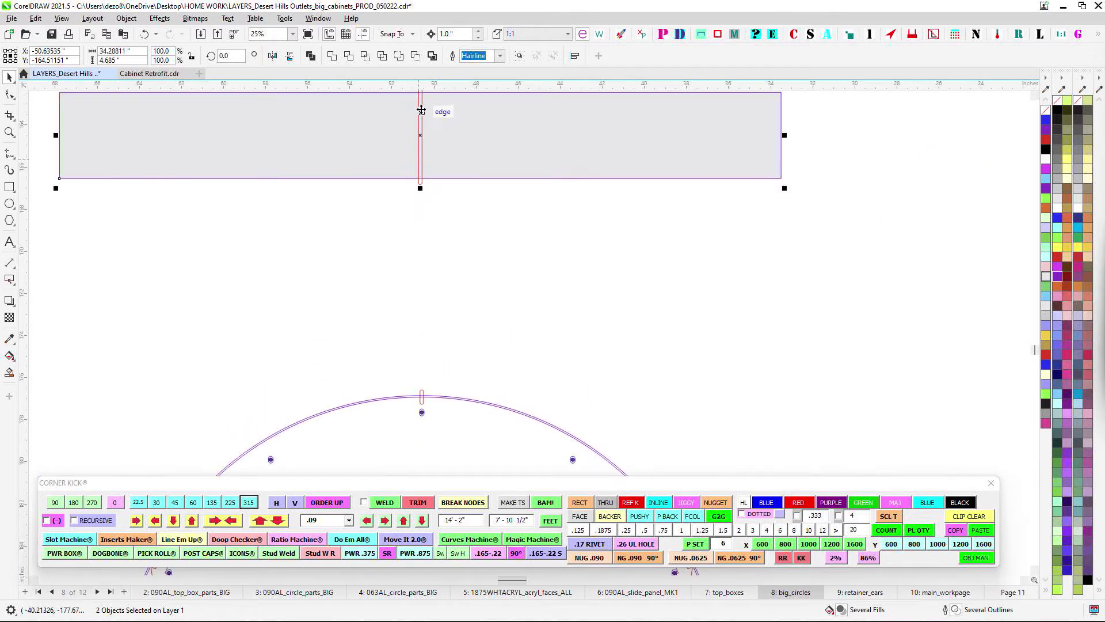
pyautogui.moveTo(432, 349); pyautogui.dragTo(474, 261)
pyautogui.scroll(4, 466, 305)
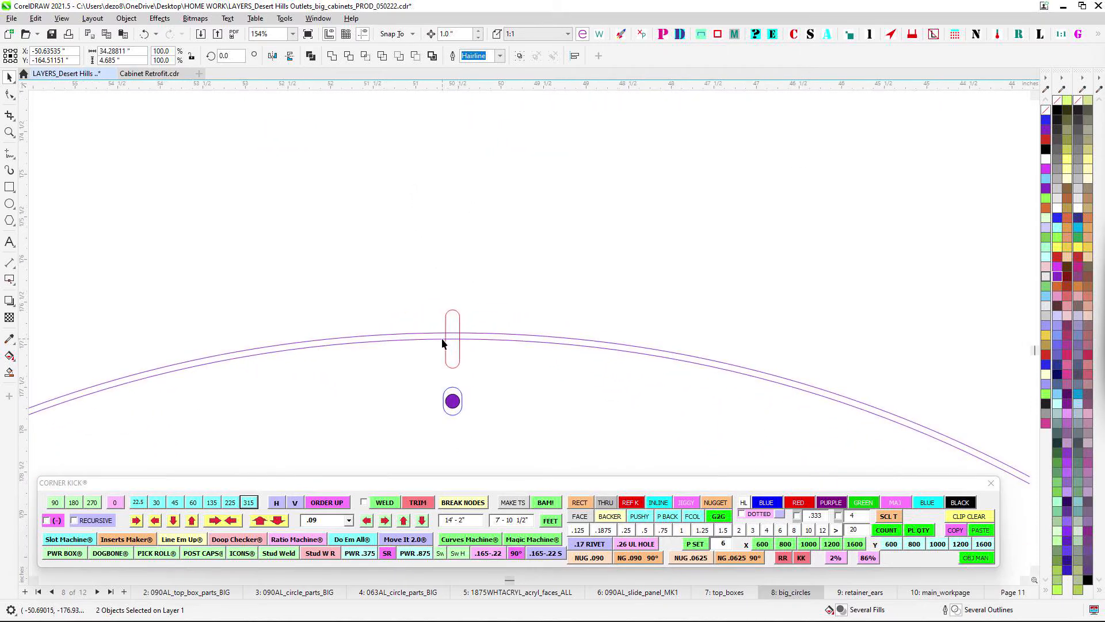
pyautogui.moveTo(496, 253); pyautogui.dragTo(485, 409)
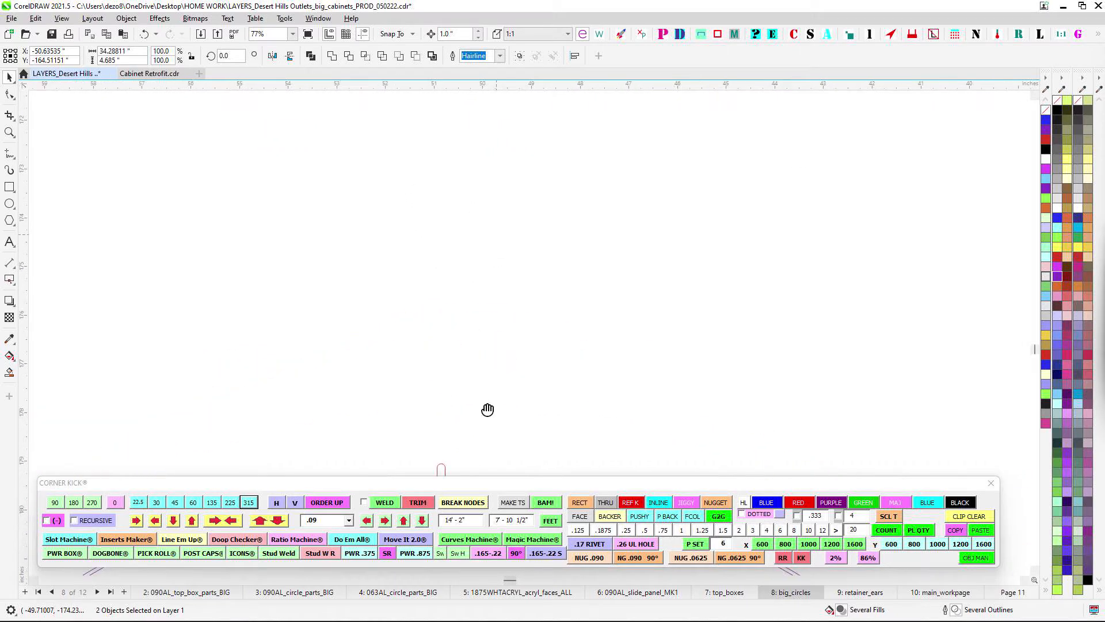
pyautogui.moveTo(484, 115); pyautogui.dragTo(491, 481)
pyautogui.scroll(-4, 460, 242)
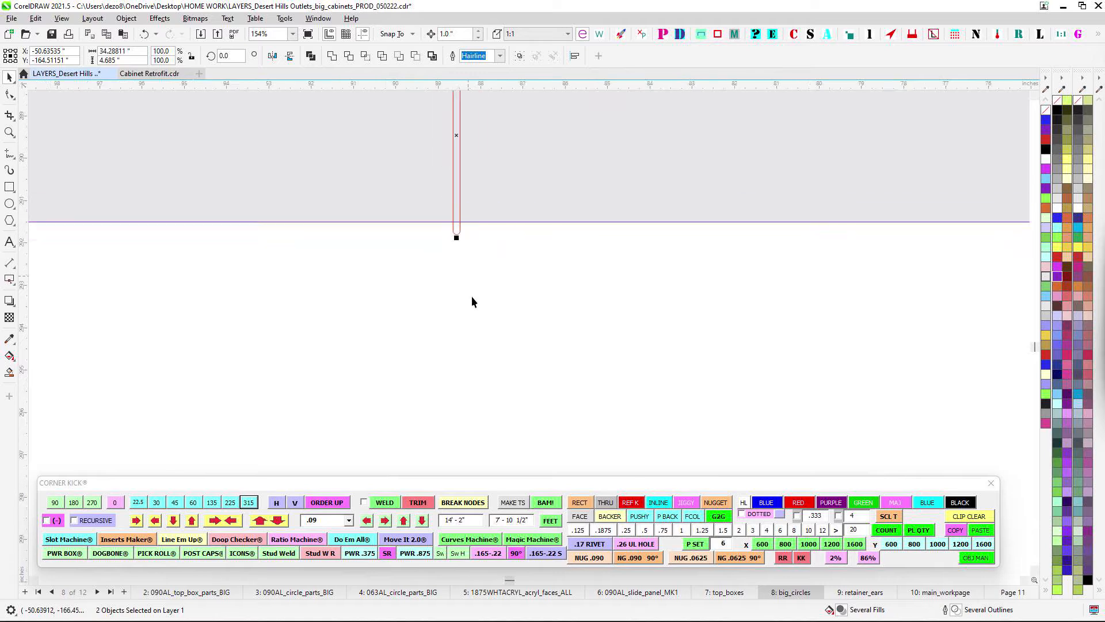
pyautogui.moveTo(573, 396); pyautogui.dragTo(420, 174)
pyautogui.scroll(2, 510, 378)
pyautogui.scroll(5, 570, 386)
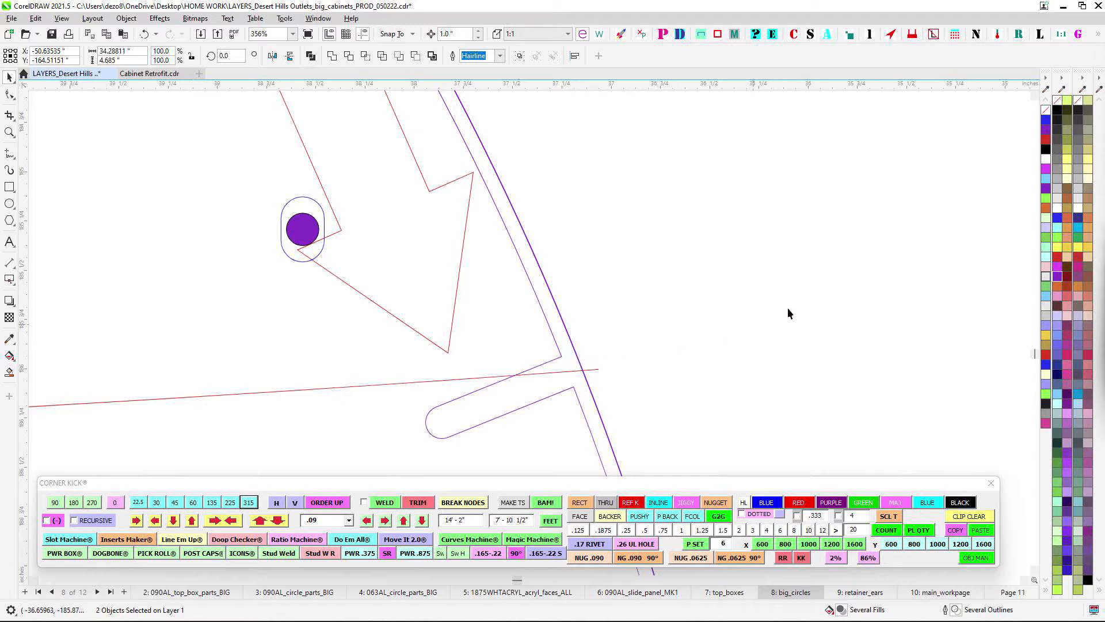
pyautogui.scroll(-7, 788, 312)
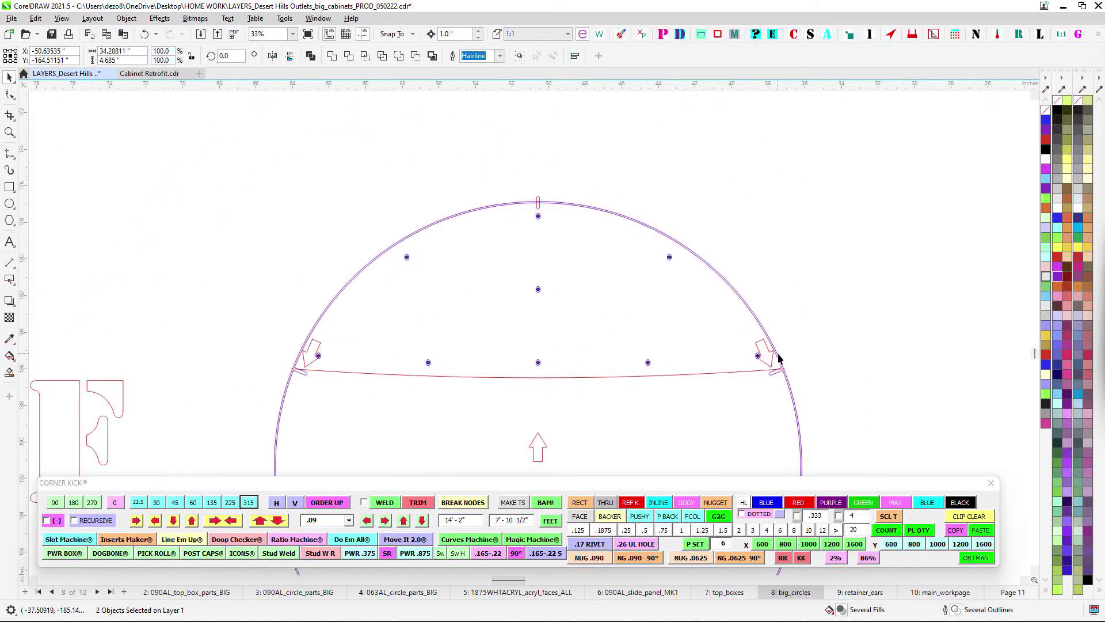
# - Select only the outer shape of the short grey strip above the front circle to check its size
pyautogui.scroll(5, 604, 254)
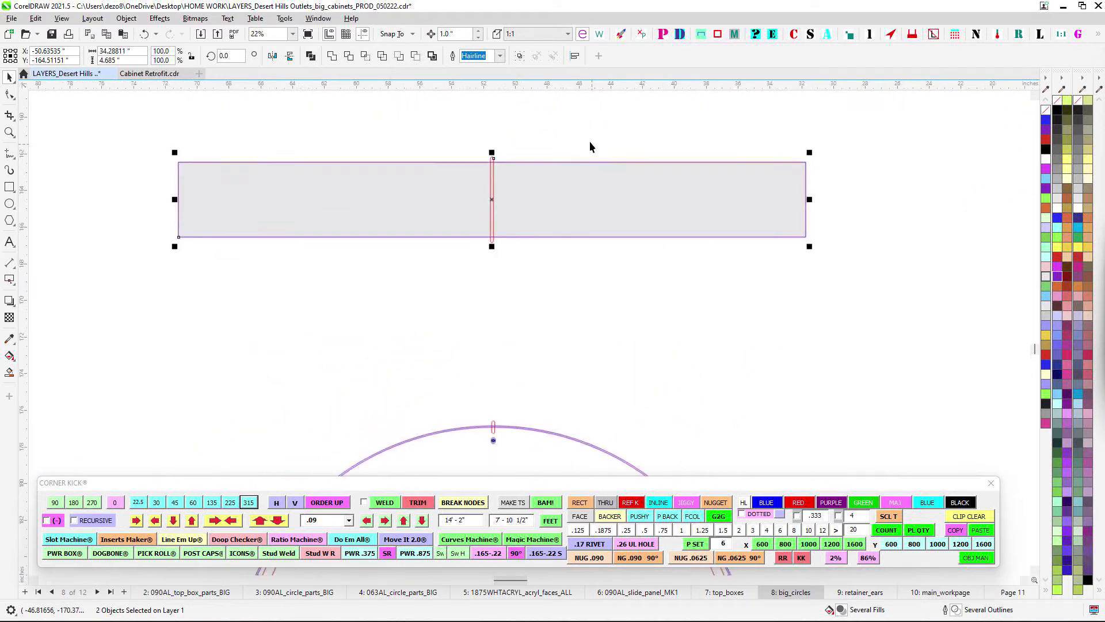
pyautogui.click(208, 113)
pyautogui.click(279, 191)
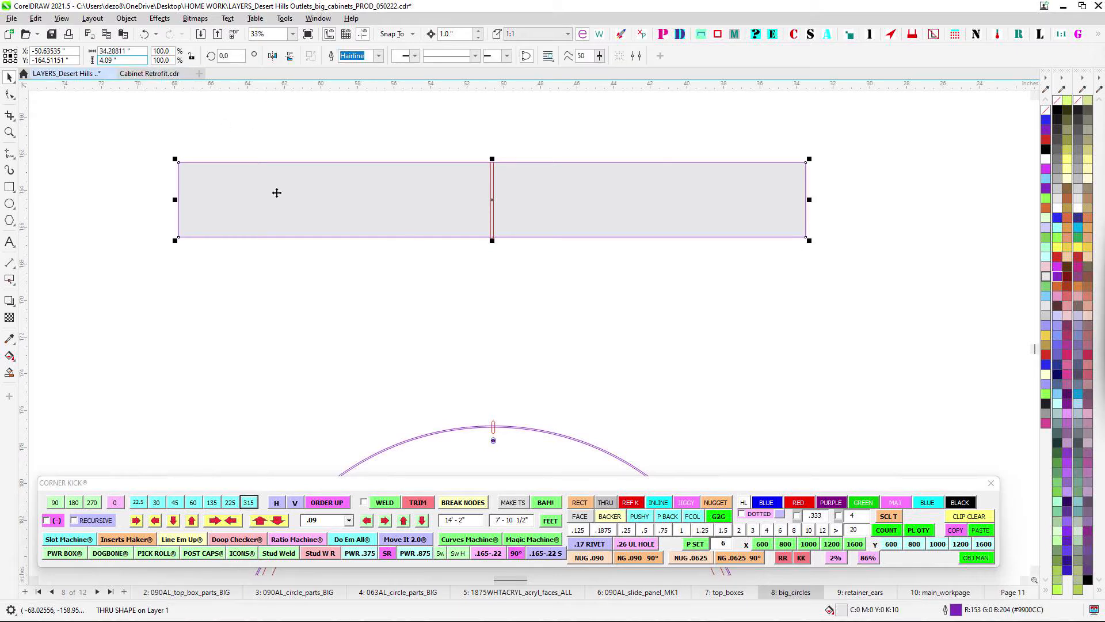
# - Review the front circle and the long grey strip below it alongside the 1ST stage arc and table section
pyautogui.scroll(-1, 655, 242)
pyautogui.moveTo(673, 355); pyautogui.dragTo(636, 191)
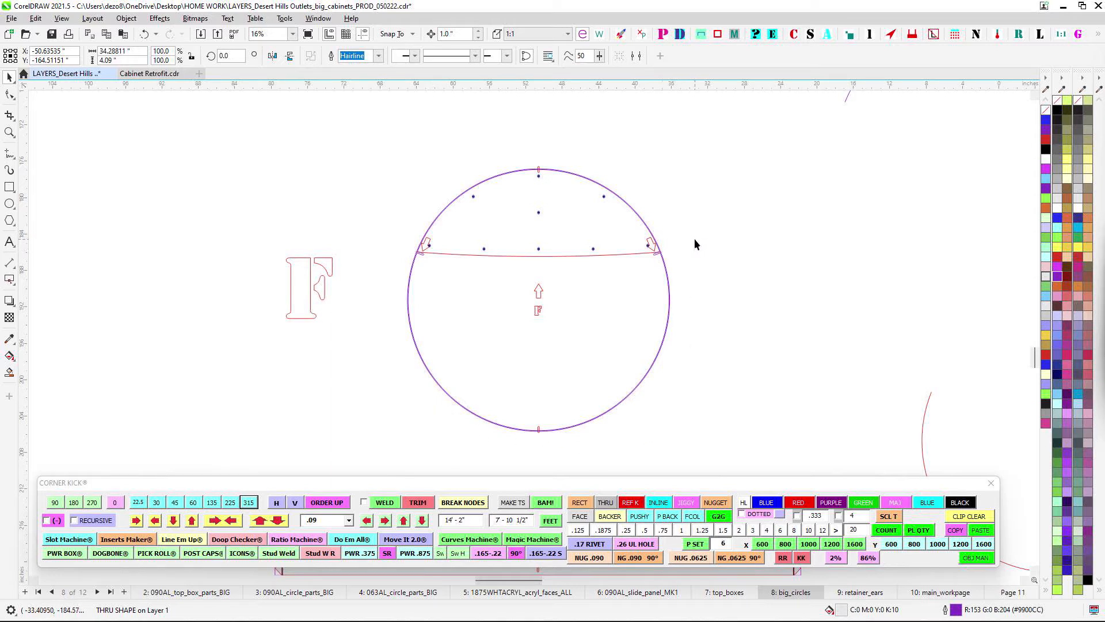
pyautogui.scroll(-1, 694, 242)
pyautogui.moveTo(758, 263); pyautogui.dragTo(650, 277)
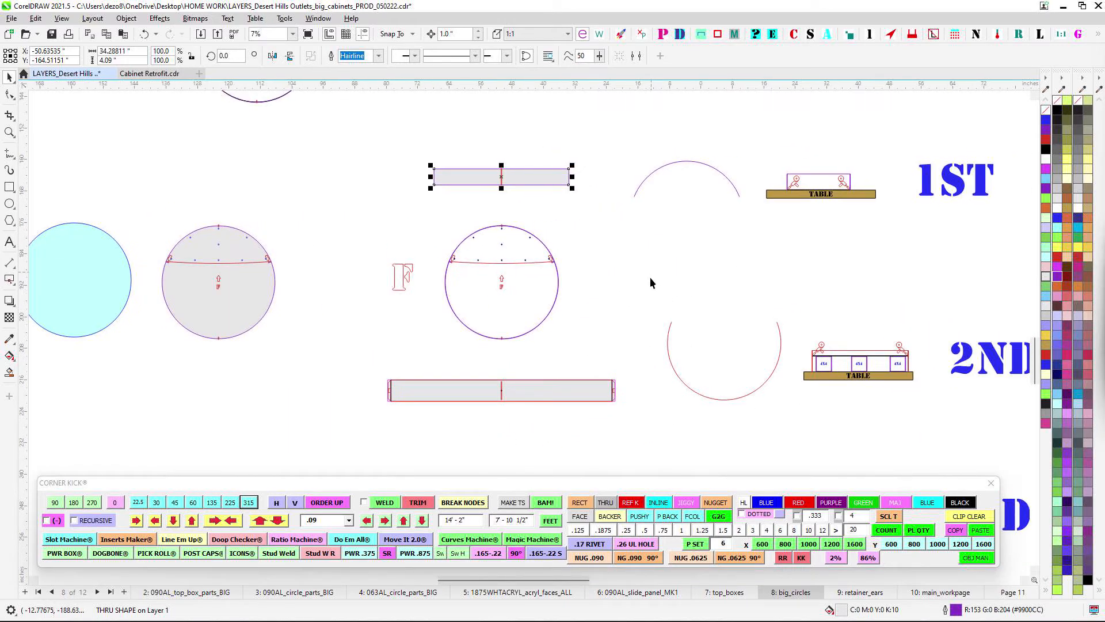
pyautogui.scroll(1, 512, 371)
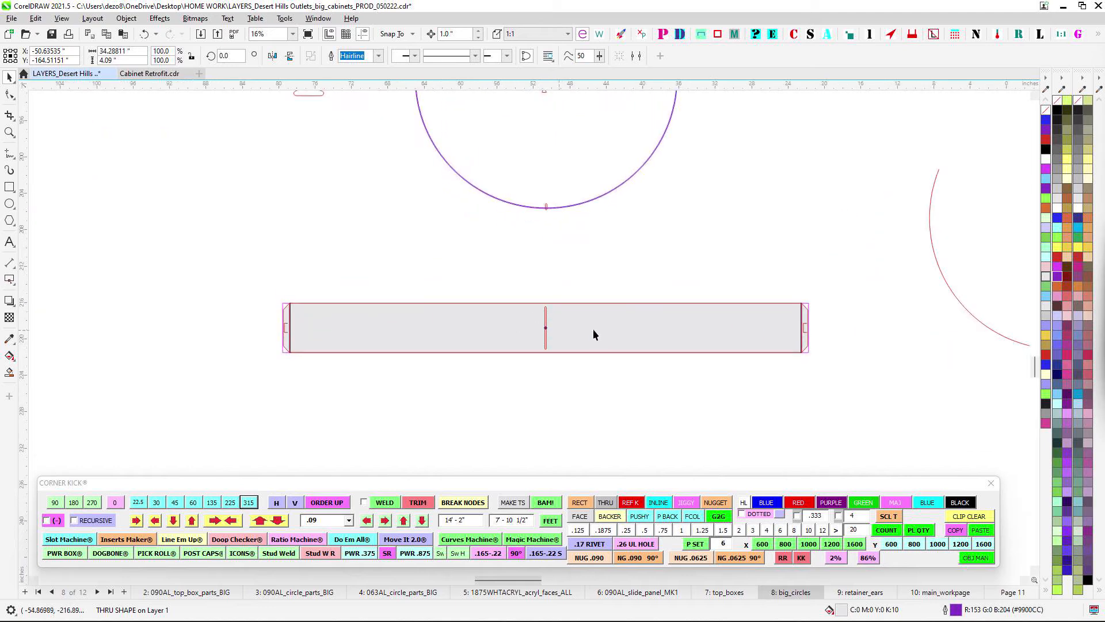
pyautogui.scroll(-1, 603, 321)
pyautogui.moveTo(624, 98); pyautogui.dragTo(468, 286)
pyautogui.scroll(1, 374, 229)
pyautogui.moveTo(615, 239); pyautogui.dragTo(455, 144)
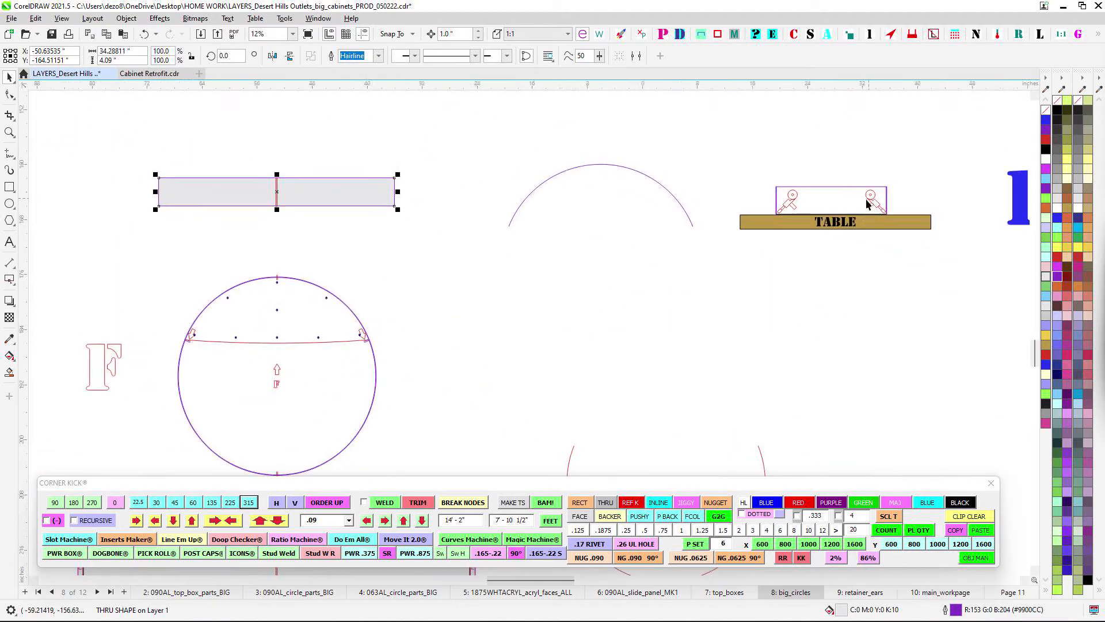
pyautogui.moveTo(867, 203); pyautogui.dragTo(679, 233)
pyautogui.moveTo(166, 282); pyautogui.dragTo(356, 275)
pyautogui.scroll(1, 355, 275)
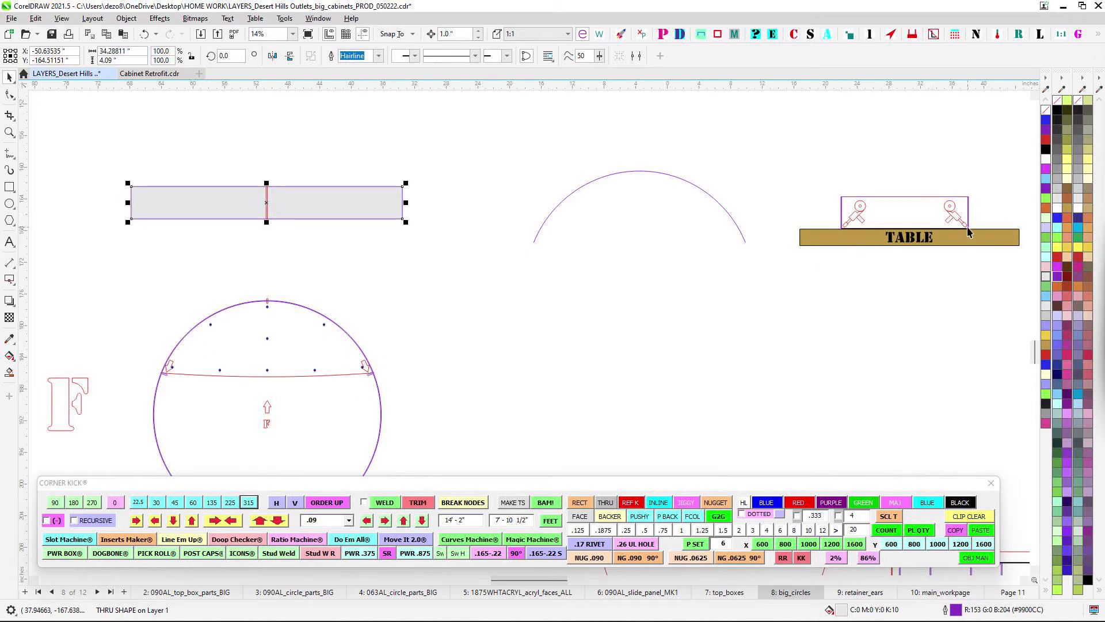
pyautogui.scroll(-2, 840, 312)
# - Inspect the 2ND stage table section and select its middle 4X4 block
pyautogui.scroll(7, 696, 240)
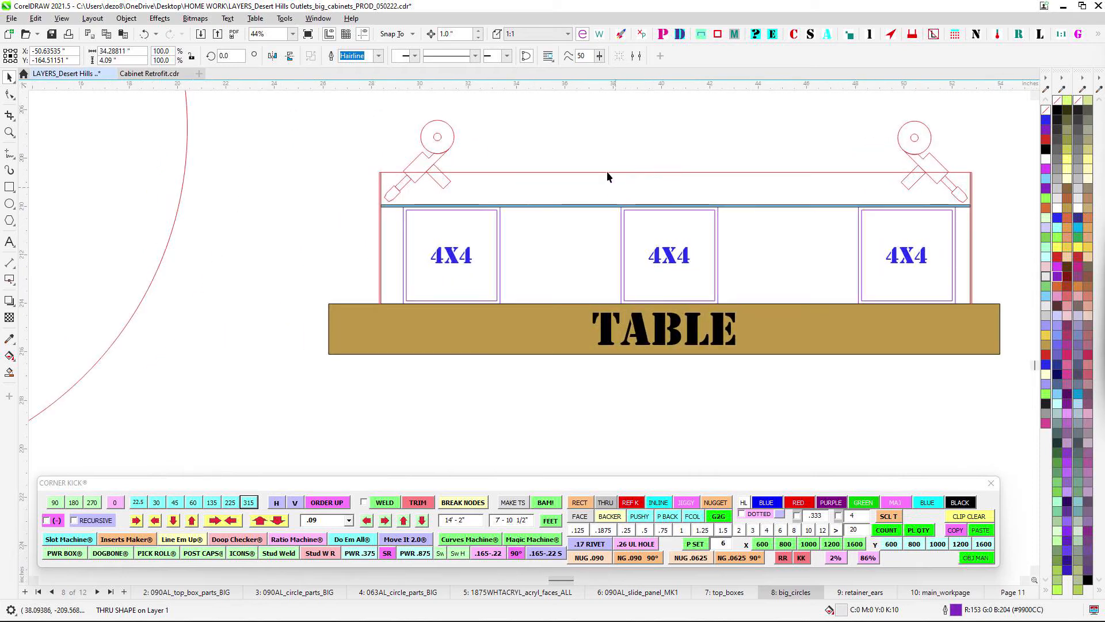
pyautogui.moveTo(607, 173); pyautogui.dragTo(773, 315)
pyautogui.scroll(-2, 772, 320)
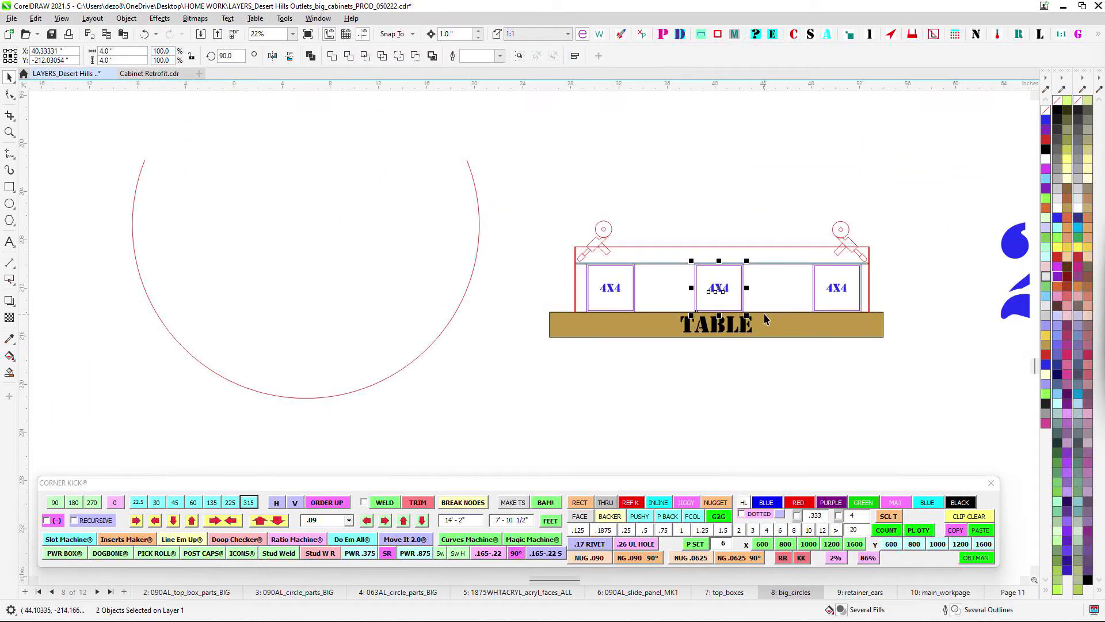
# - Compare the long grey strip and lower arc with the 2ND stage table section, and clear the selection
pyautogui.scroll(-2, 624, 291)
pyautogui.moveTo(225, 279); pyautogui.dragTo(595, 267)
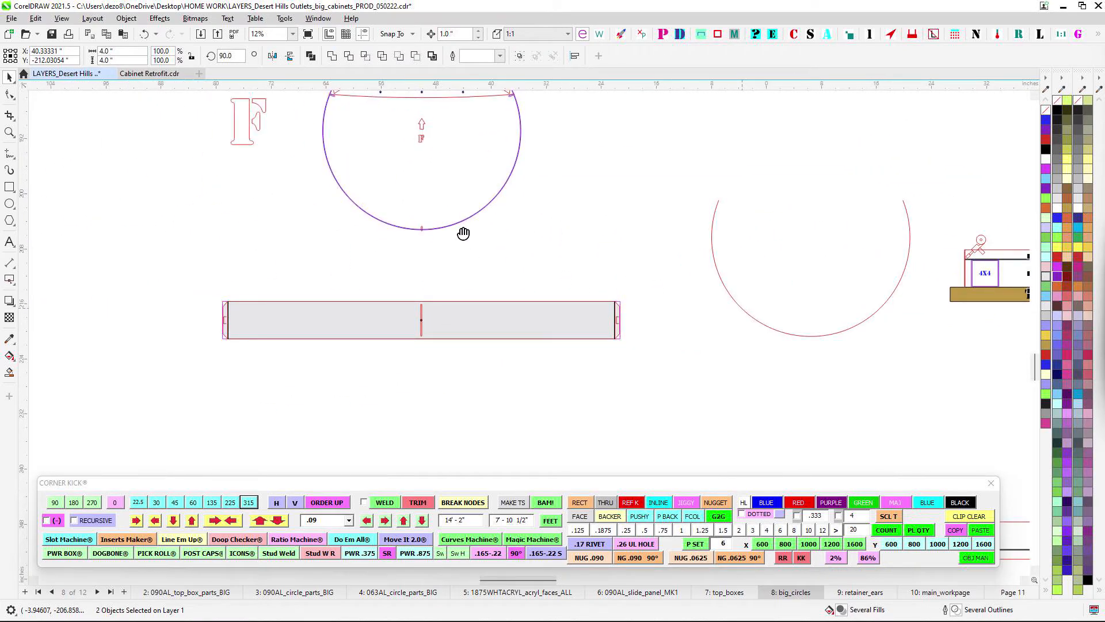
pyautogui.moveTo(463, 234); pyautogui.dragTo(512, 309)
pyautogui.scroll(1, 512, 308)
pyautogui.moveTo(477, 227); pyautogui.dragTo(219, 237)
pyautogui.moveTo(850, 334); pyautogui.dragTo(595, 271)
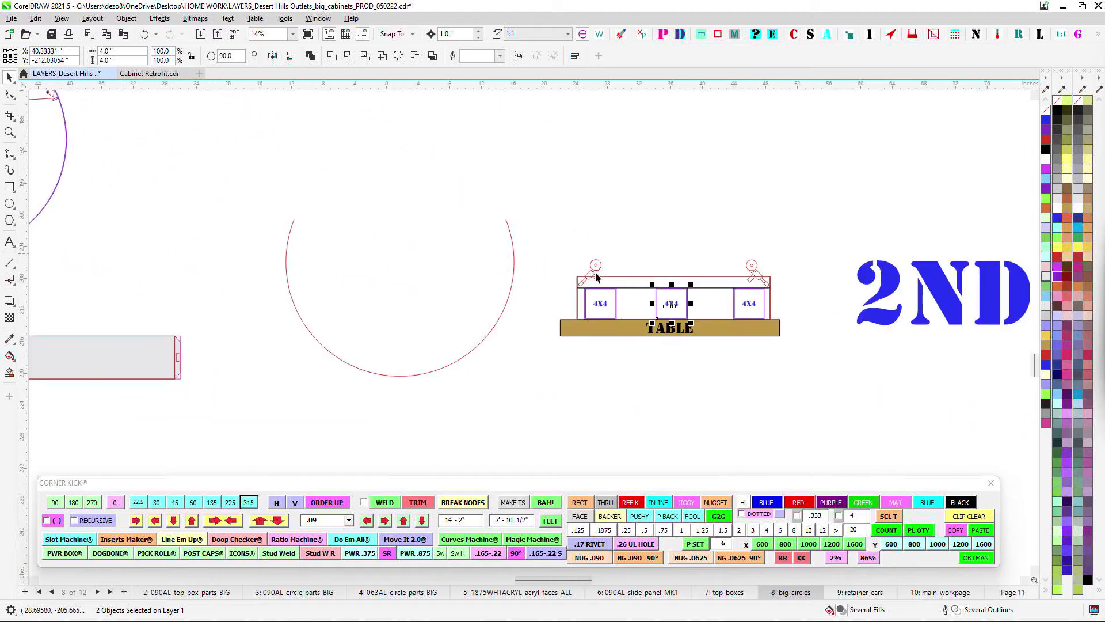
pyautogui.scroll(2, 679, 304)
pyautogui.click(633, 219)
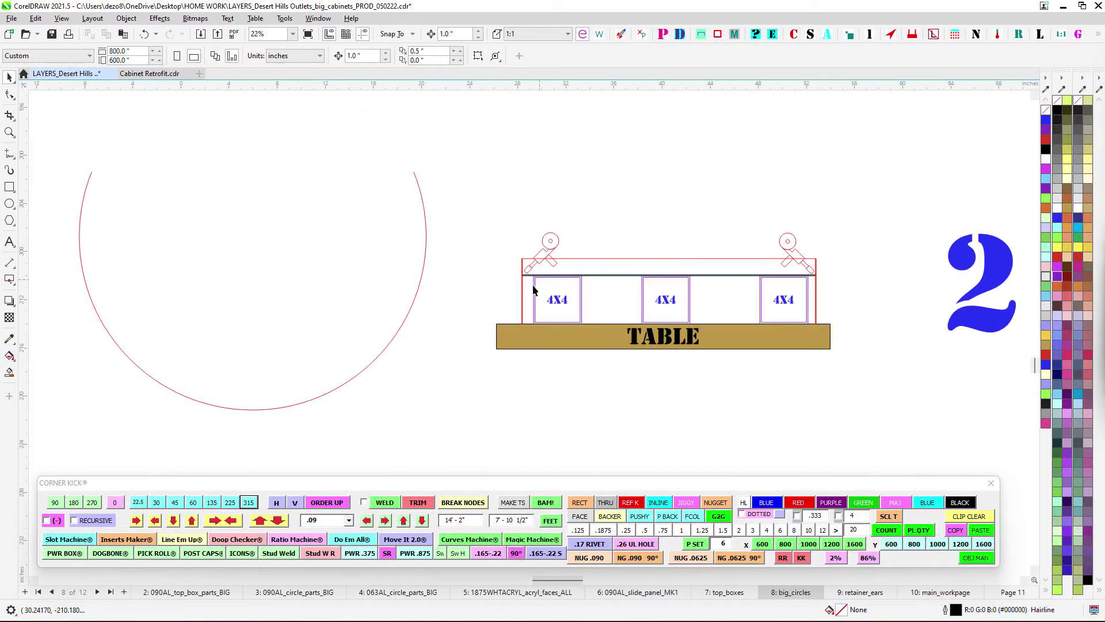
# - Compare the 1ST stage table section with the 2ND stage section raised on 4X4 blocks
pyautogui.scroll(-3, 585, 225)
pyautogui.moveTo(460, 115); pyautogui.dragTo(492, 384)
pyautogui.moveTo(565, 198); pyautogui.dragTo(649, 201)
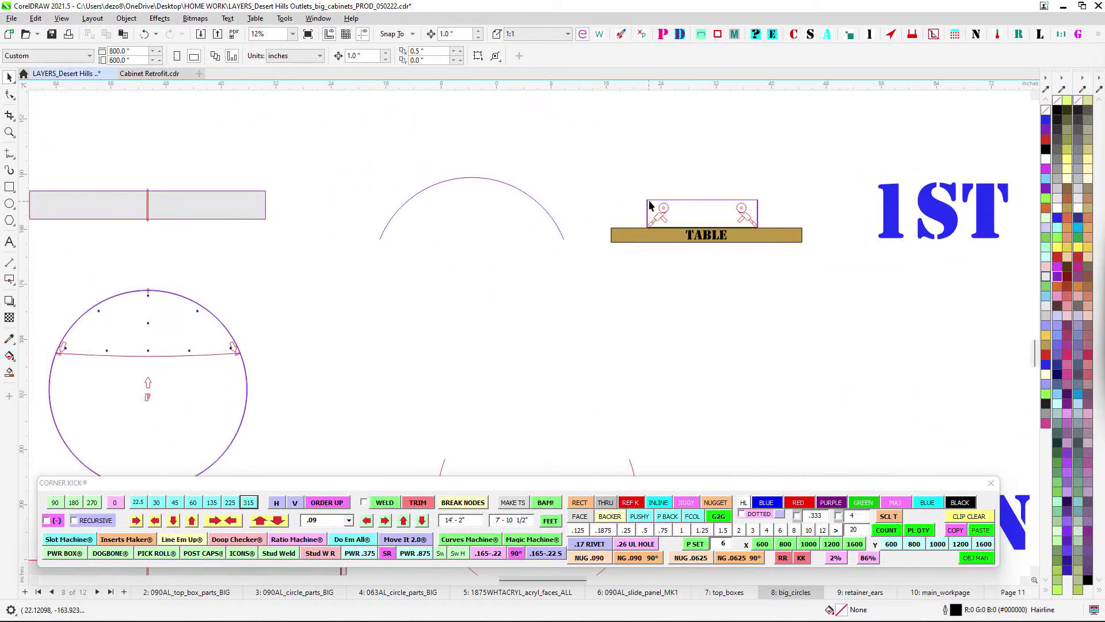
pyautogui.moveTo(699, 449); pyautogui.dragTo(504, 97)
pyautogui.scroll(2, 556, 201)
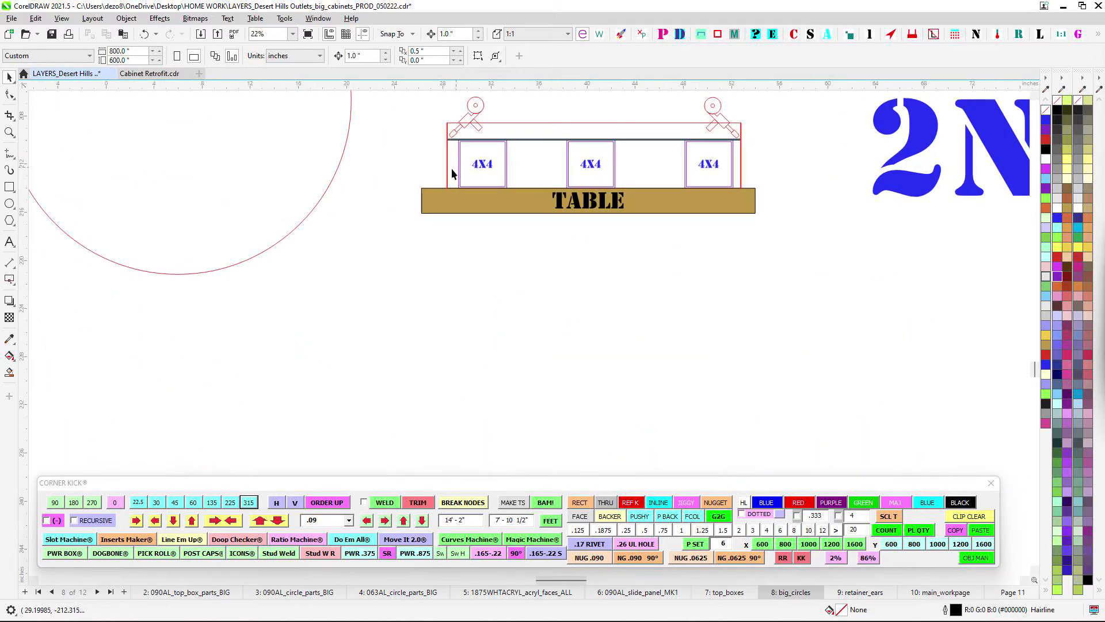
pyautogui.scroll(2, 441, 127)
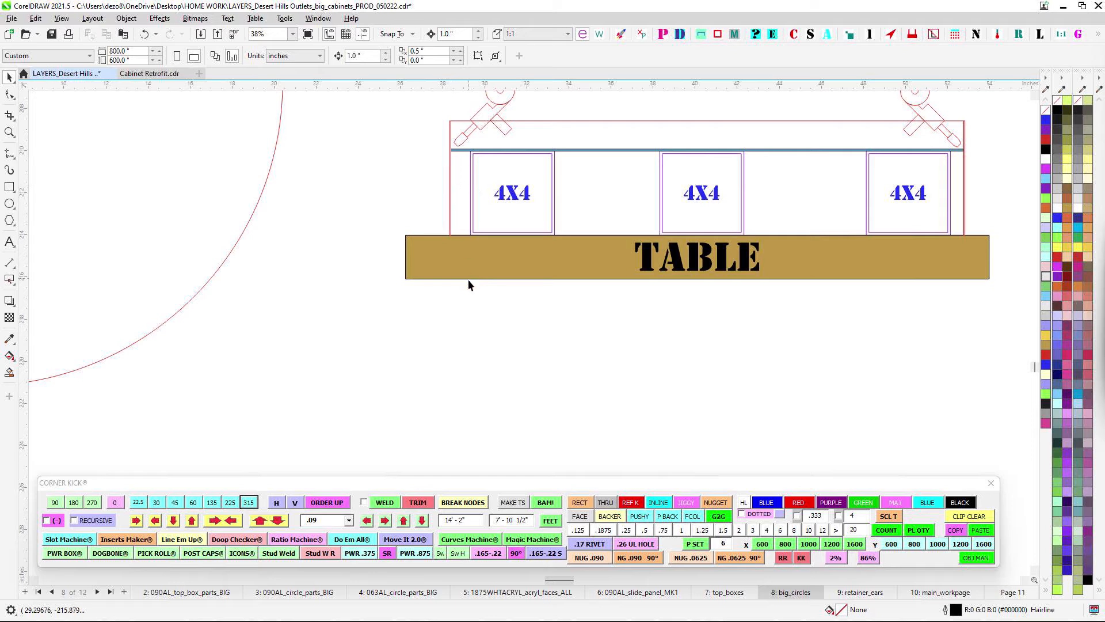
# - Examine the tabbed right end of the long grey strip and the matching angled notch on the front circle's edge
pyautogui.scroll(-2, 468, 279)
pyautogui.moveTo(279, 277); pyautogui.dragTo(770, 270)
pyautogui.scroll(-2, 770, 270)
pyautogui.scroll(4, 570, 259)
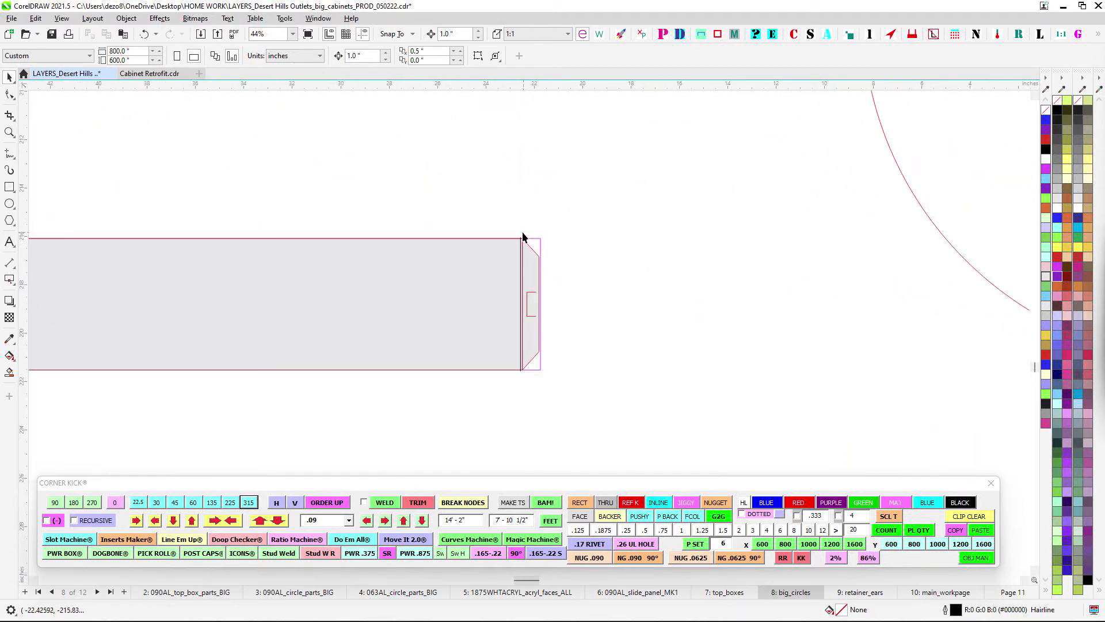
pyautogui.scroll(-3, 546, 336)
pyautogui.moveTo(387, 147); pyautogui.dragTo(570, 343)
pyautogui.scroll(5, 585, 220)
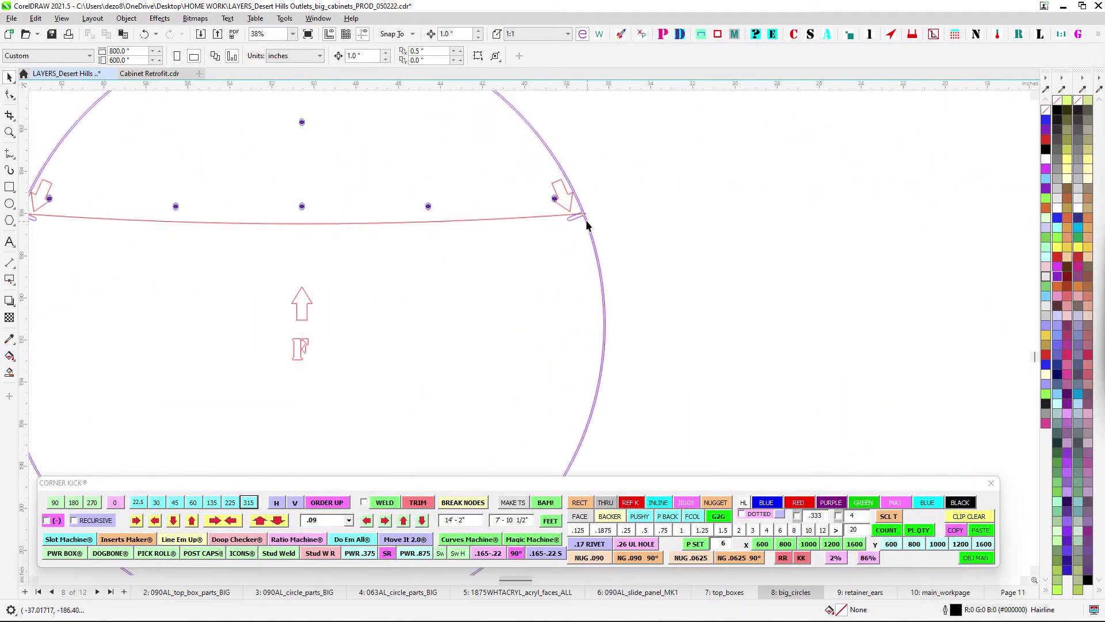
pyautogui.scroll(4, 582, 210)
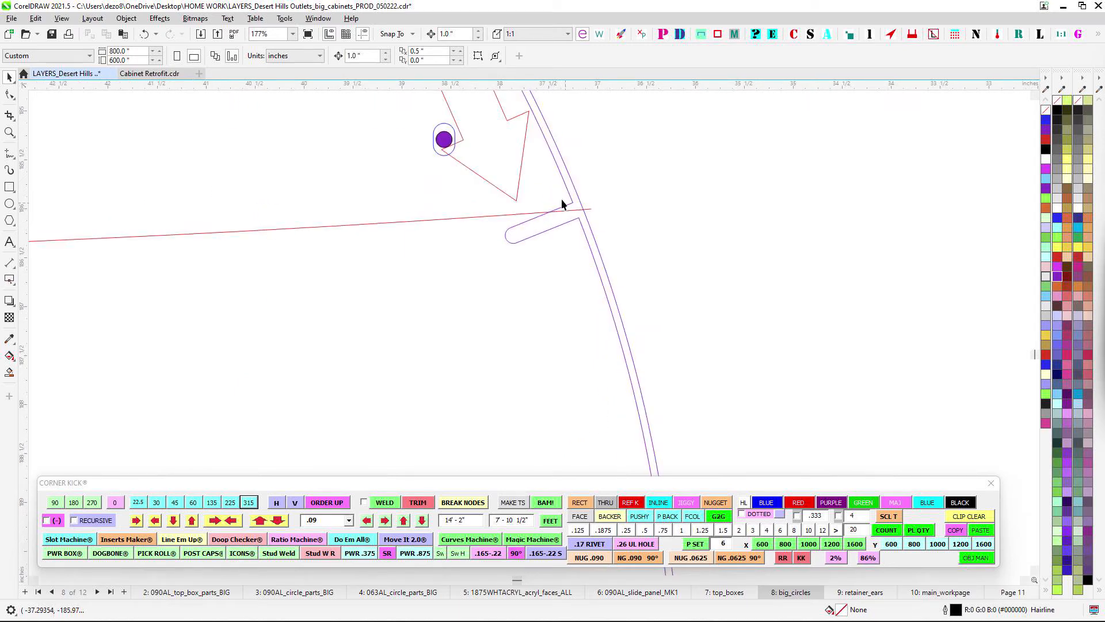
pyautogui.scroll(-7, 512, 270)
pyautogui.moveTo(522, 284); pyautogui.dragTo(587, 229)
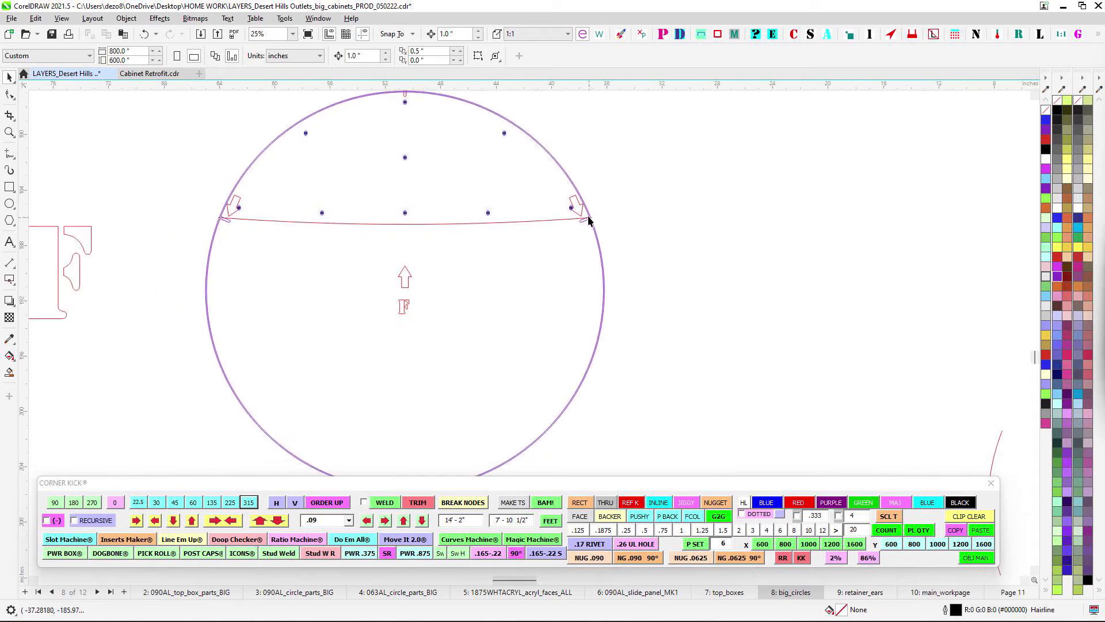
# - Select the long grey strip below the front circle to check its size, and clear the selection
pyautogui.scroll(-2, 515, 431)
pyautogui.moveTo(515, 431); pyautogui.dragTo(567, 163)
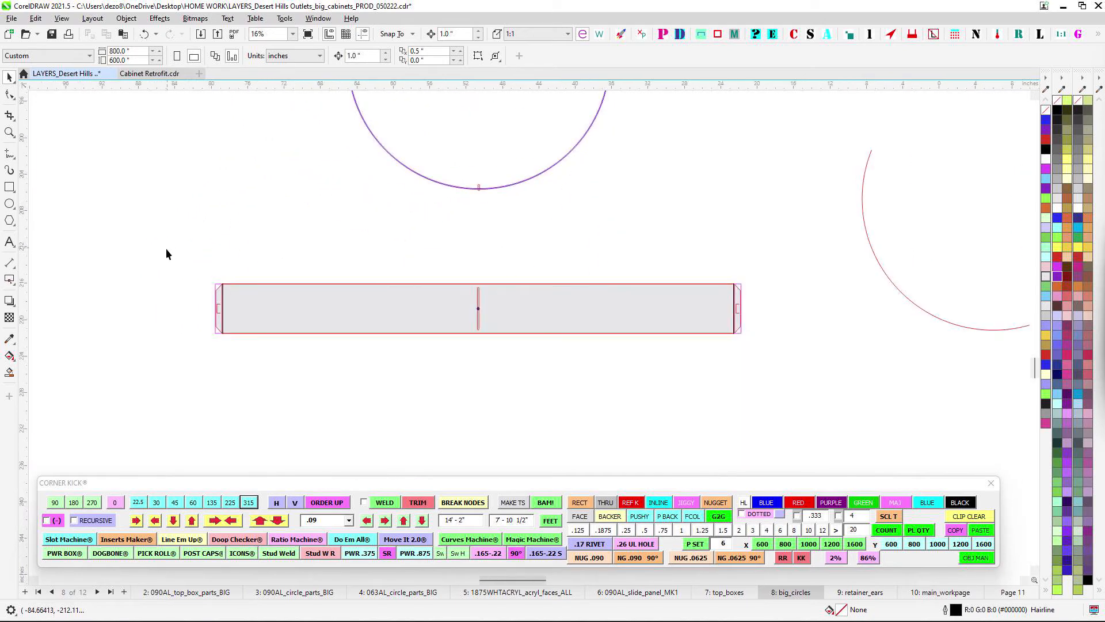
pyautogui.click(396, 320)
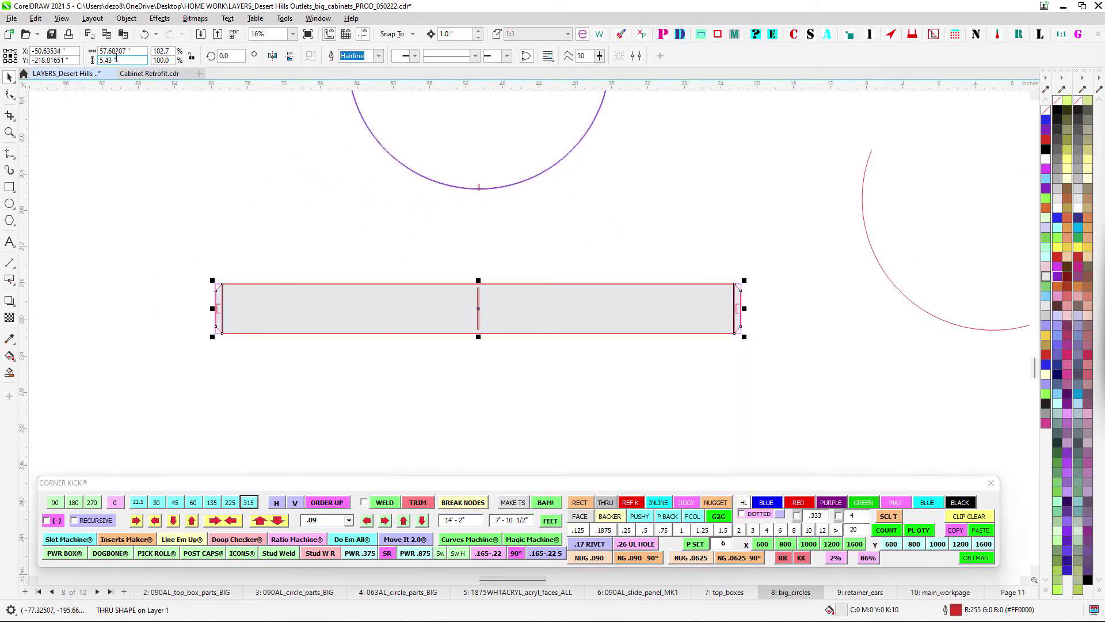
pyautogui.moveTo(381, 239); pyautogui.dragTo(425, 320)
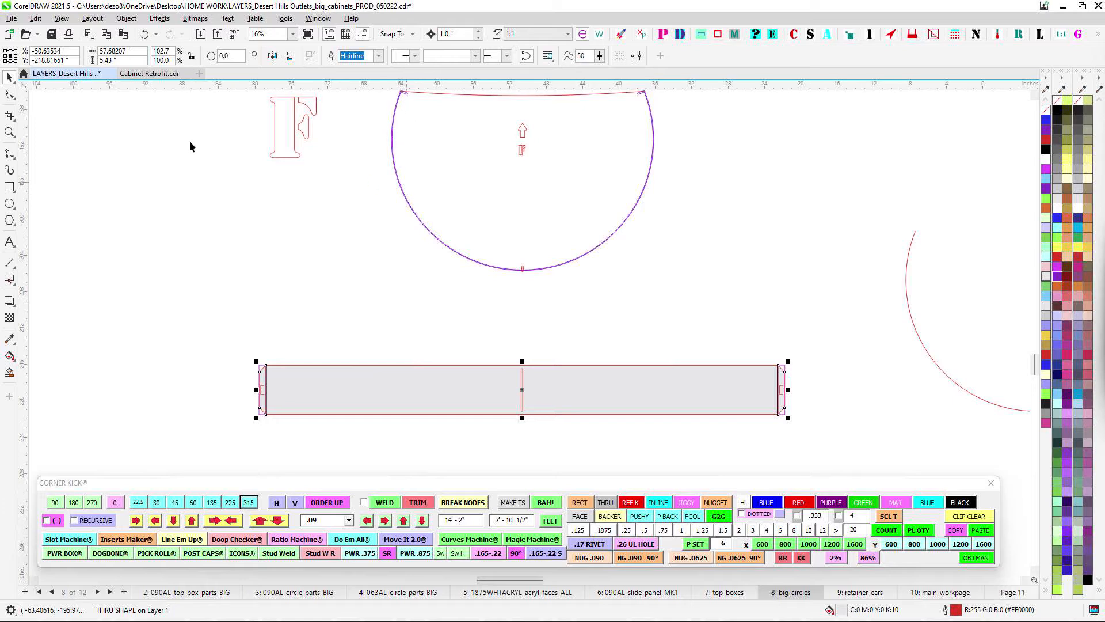
pyautogui.press('Escape')
# - Inspect the slot and mounting holes along the upper part of the front circle
pyautogui.moveTo(509, 204); pyautogui.dragTo(492, 371)
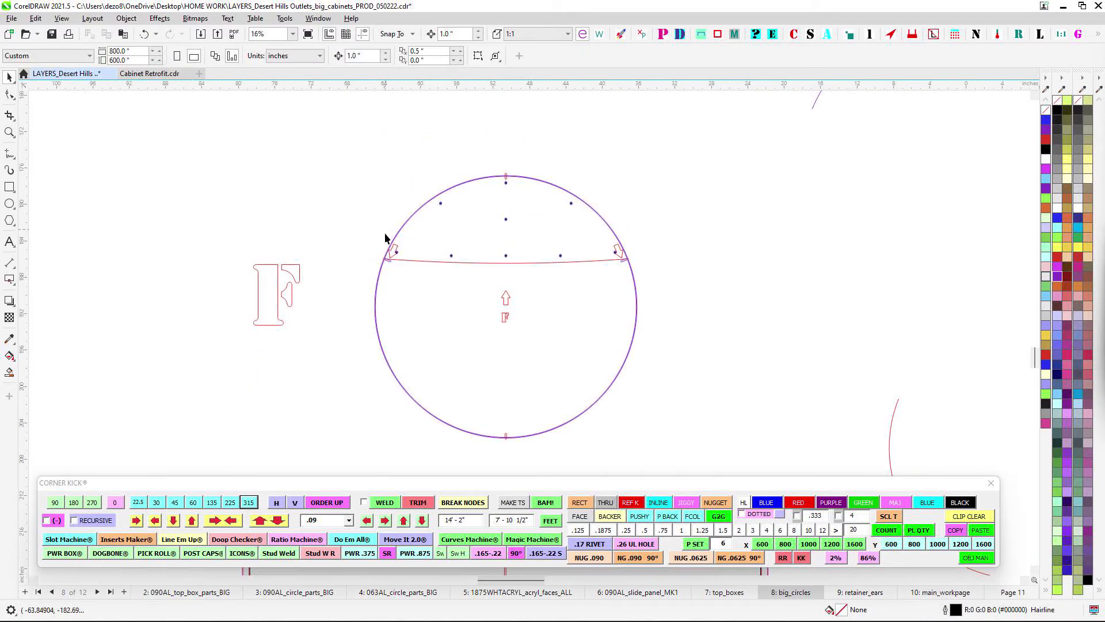
pyautogui.scroll(-2, 579, 237)
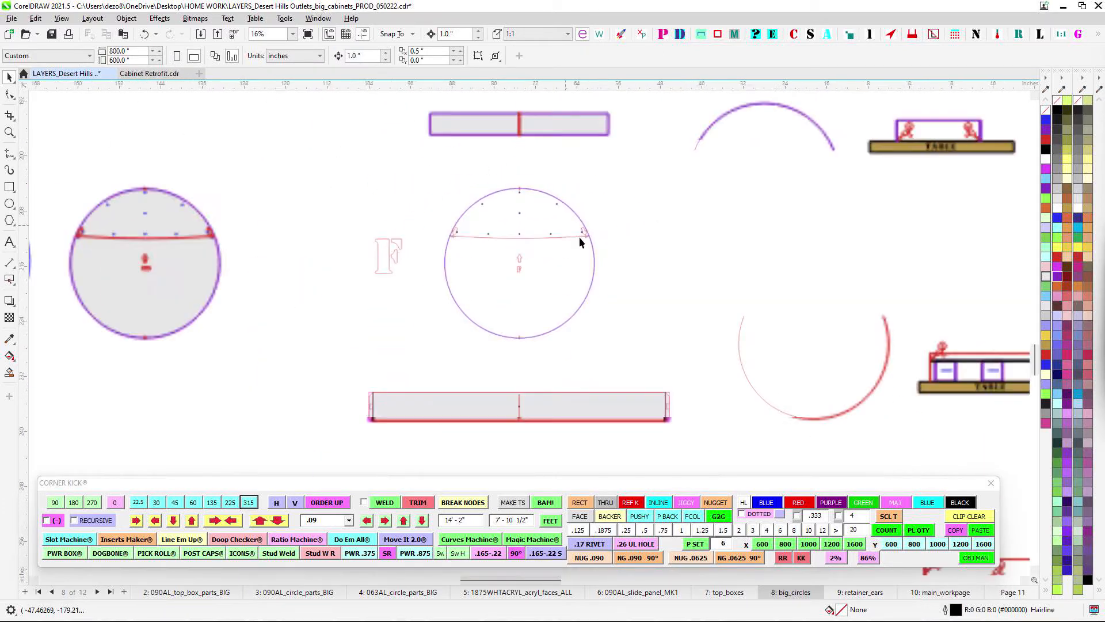
pyautogui.scroll(6, 558, 297)
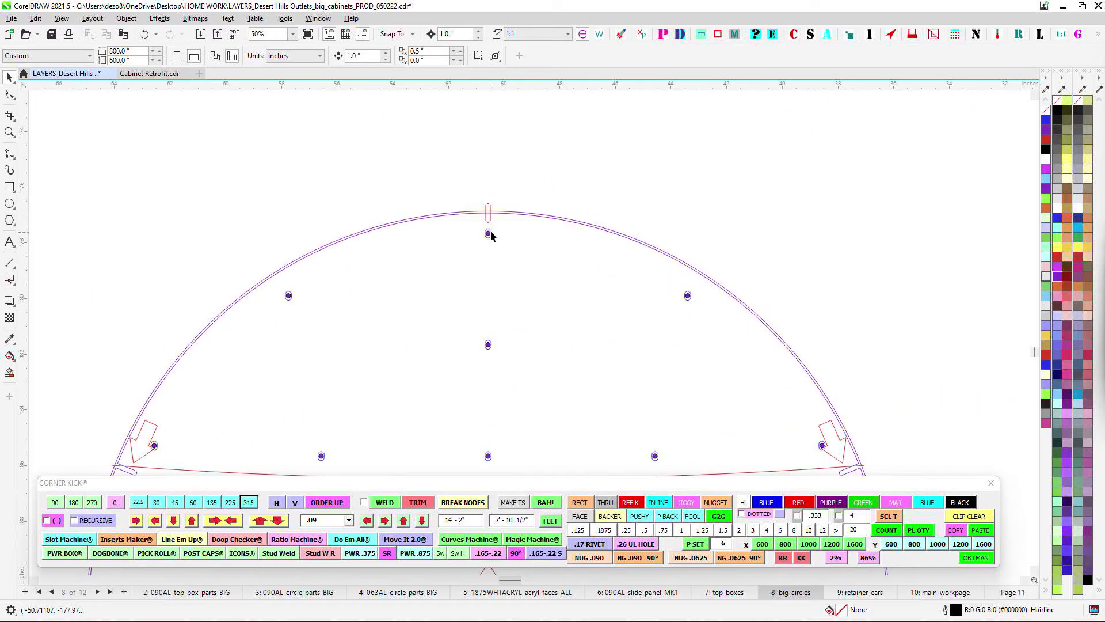
# - Look over the front circle, grey strips and welding-stage drawings together, along with the row of circles and oval frame above them
pyautogui.scroll(-6, 644, 291)
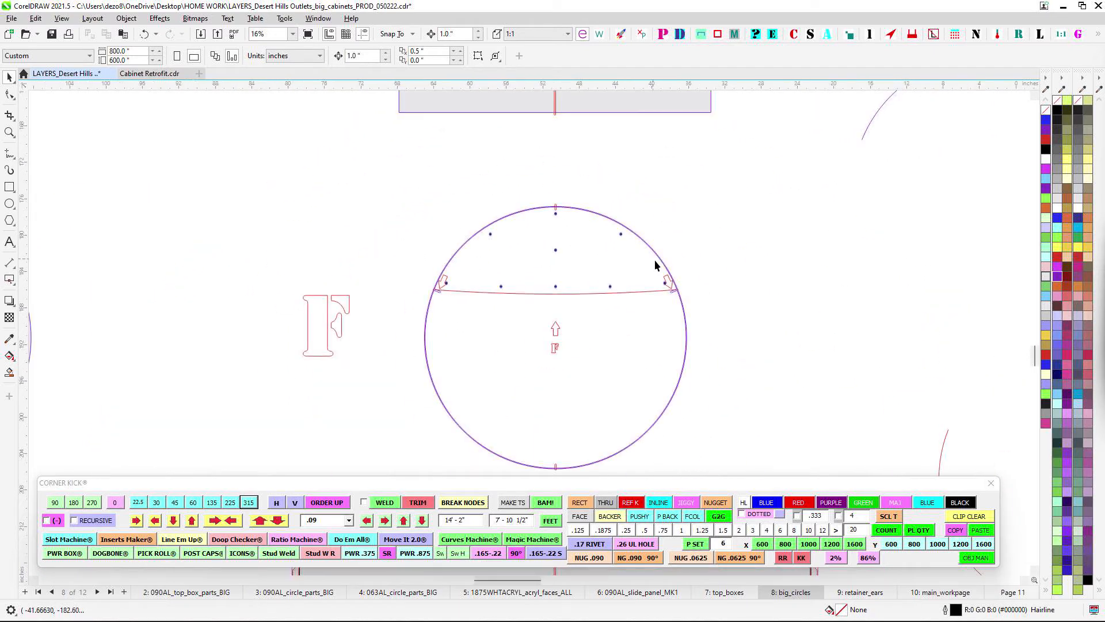
pyautogui.scroll(-1, 716, 282)
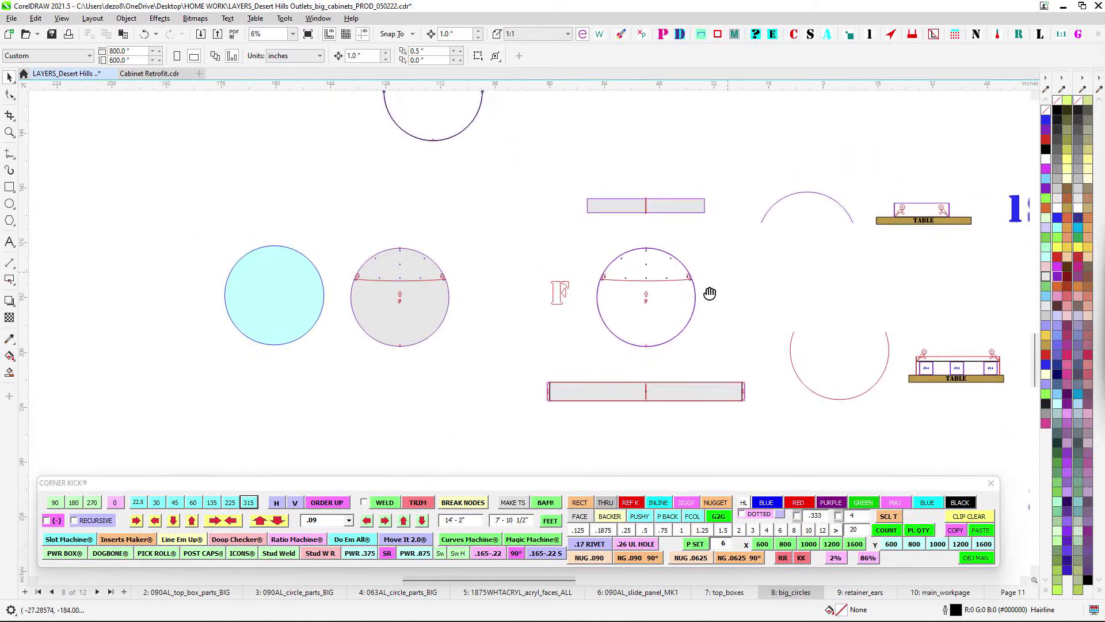
pyautogui.scroll(2, 604, 310)
pyautogui.scroll(-2, 585, 333)
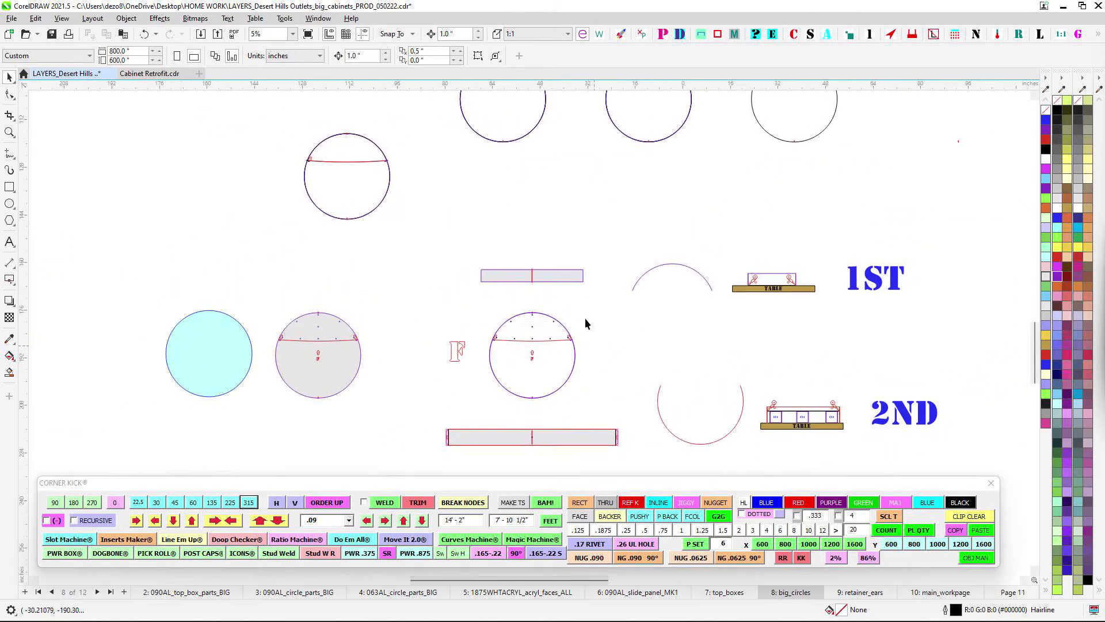
pyautogui.scroll(2, 517, 313)
pyautogui.scroll(-3, 588, 354)
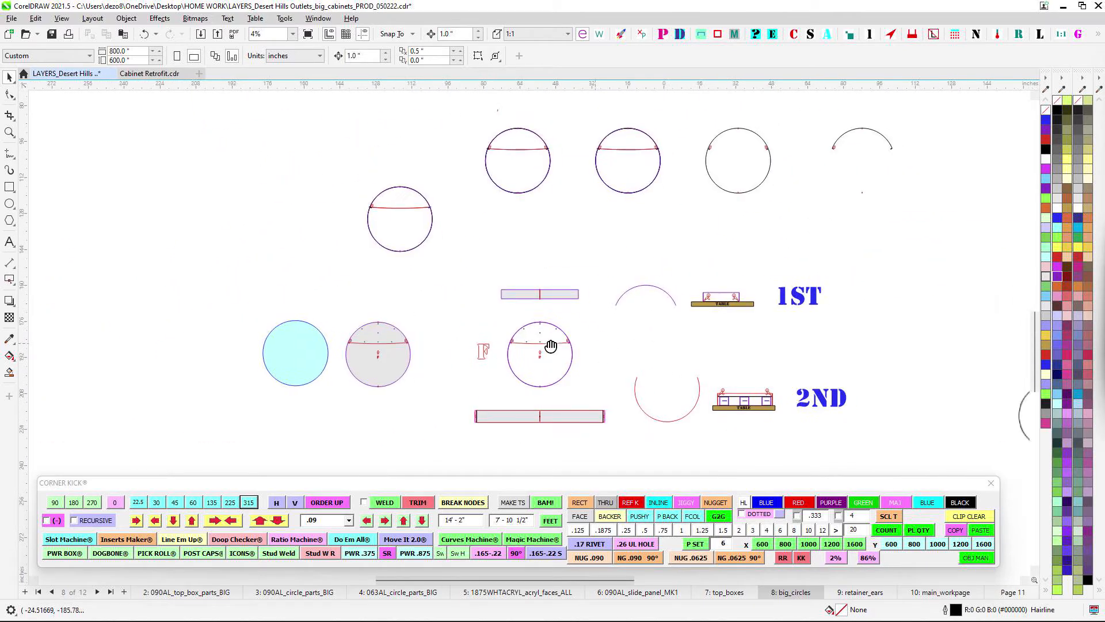
pyautogui.moveTo(535, 272); pyautogui.dragTo(541, 408)
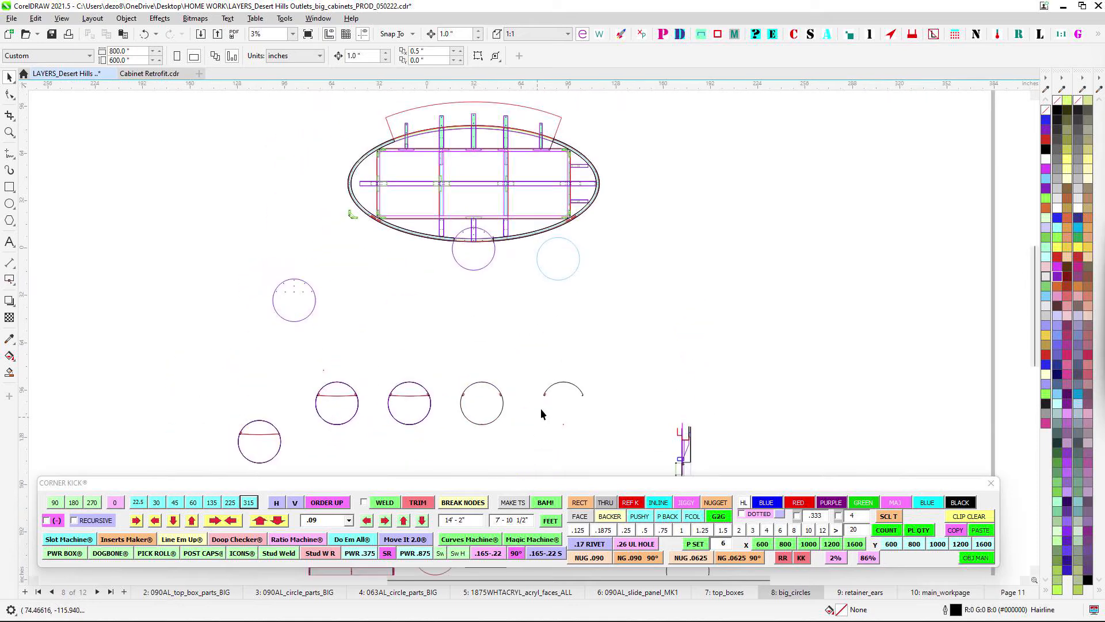
# - Show the retainer_ears page and look over its curved ear pieces, arcs and straight strips
pyautogui.click(857, 594)
pyautogui.scroll(-2, 651, 327)
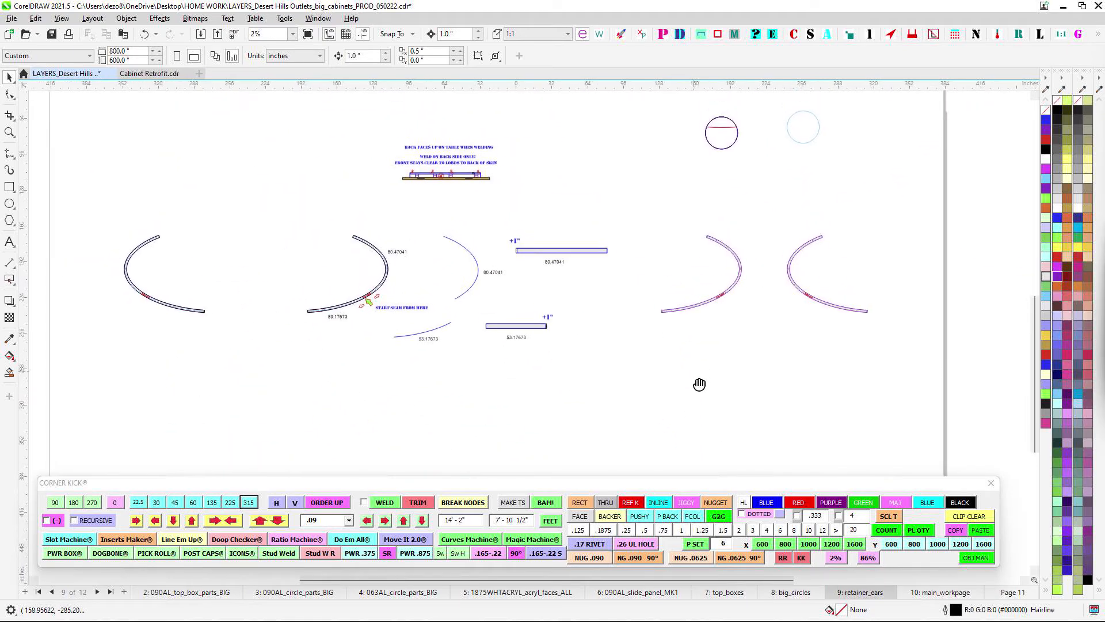
pyautogui.moveTo(619, 399); pyautogui.dragTo(673, 370)
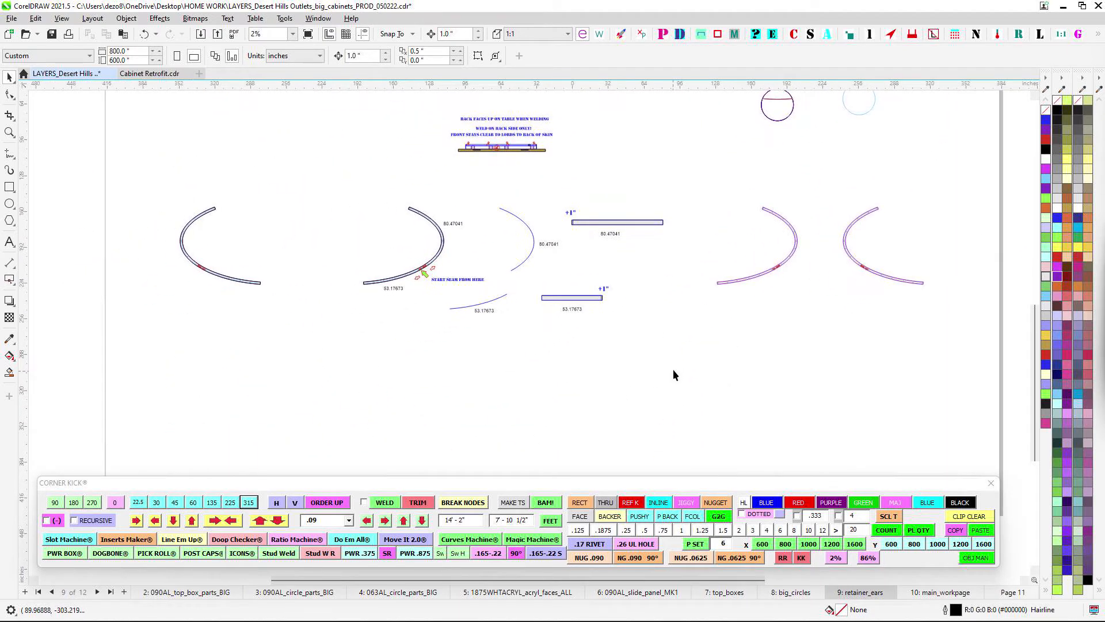
# - Show the main_workpage page and locate the oval cabinet frame above the BALENCIAGA panels
pyautogui.click(958, 592)
pyautogui.moveTo(620, 267); pyautogui.dragTo(627, 307)
pyautogui.moveTo(585, 187); pyautogui.dragTo(584, 333)
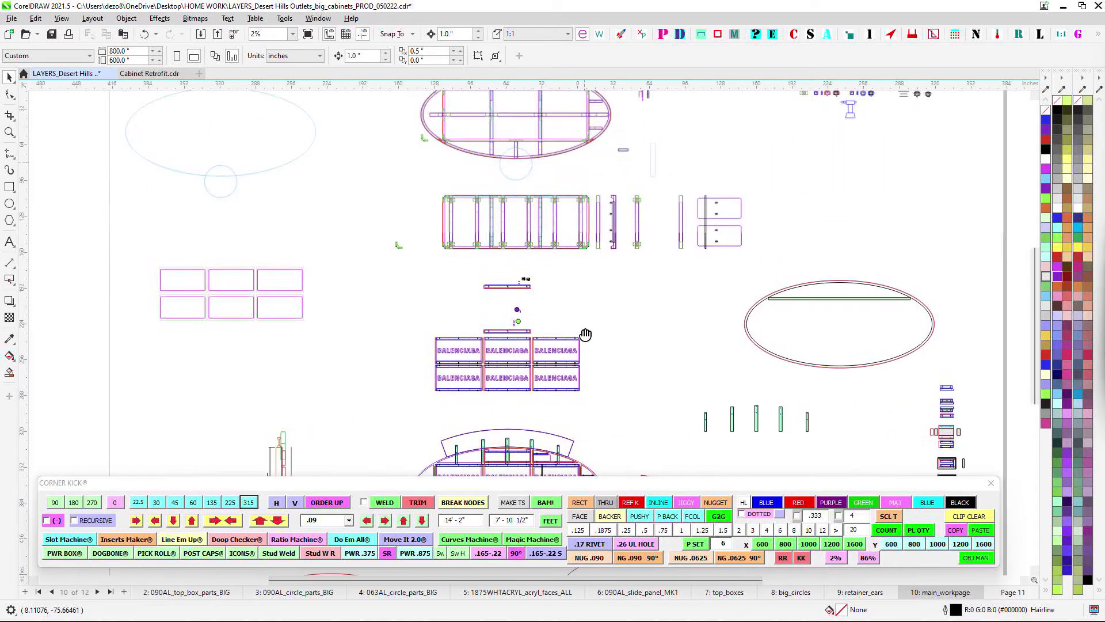
pyautogui.moveTo(534, 181); pyautogui.dragTo(540, 247)
pyautogui.scroll(1, 501, 144)
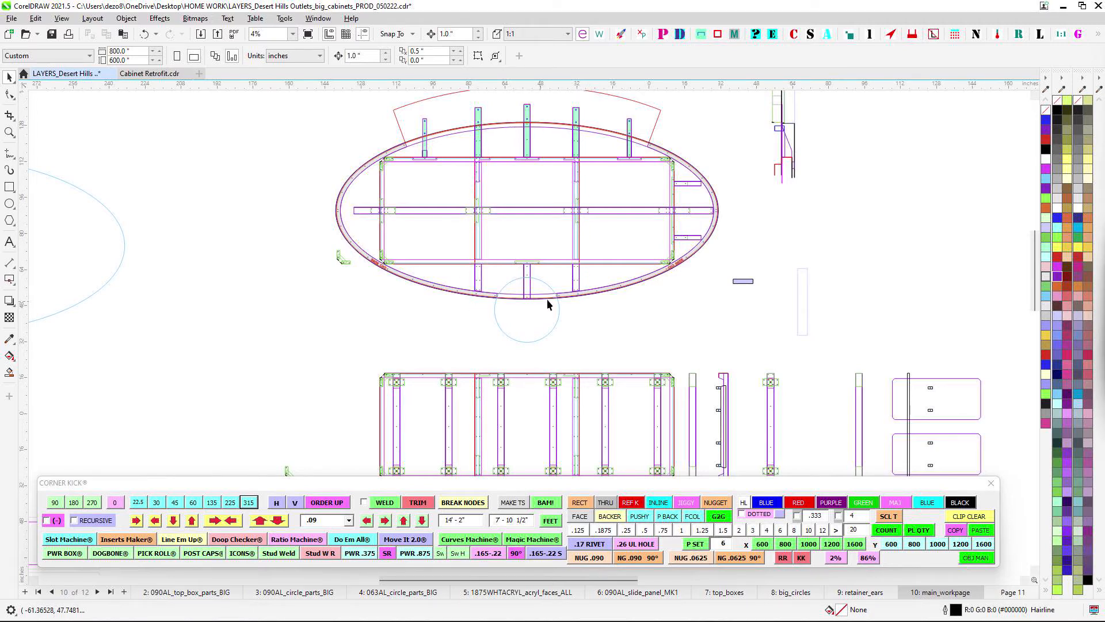
# - Inspect the gap in the oval's lower grey retainer where the light blue circle overlaps it
pyautogui.scroll(4, 547, 290)
pyautogui.scroll(1, 551, 311)
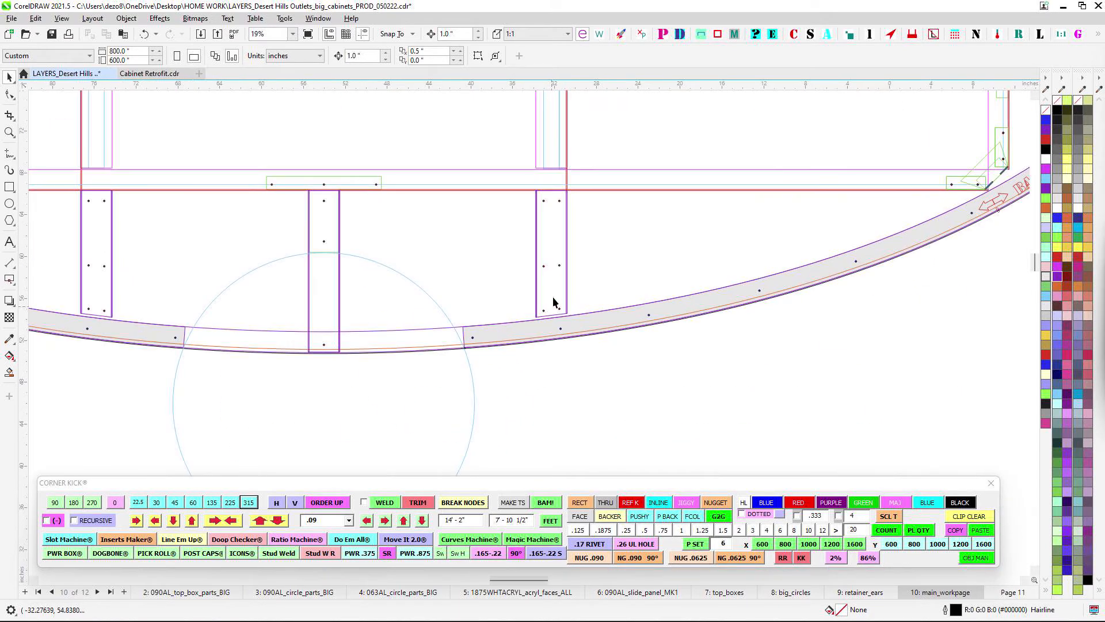
pyautogui.scroll(-3, 552, 263)
pyautogui.scroll(1, 455, 245)
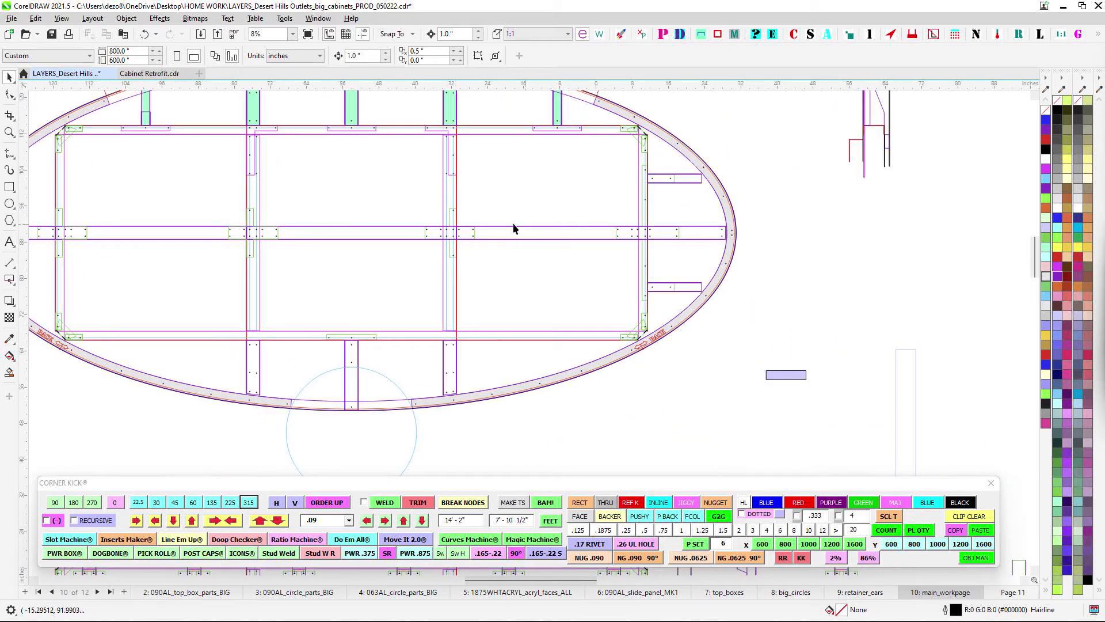
# - Trace the grey retainer from the green upright posts around the oval's right end to its BACK mark
pyautogui.moveTo(498, 234); pyautogui.dragTo(466, 376)
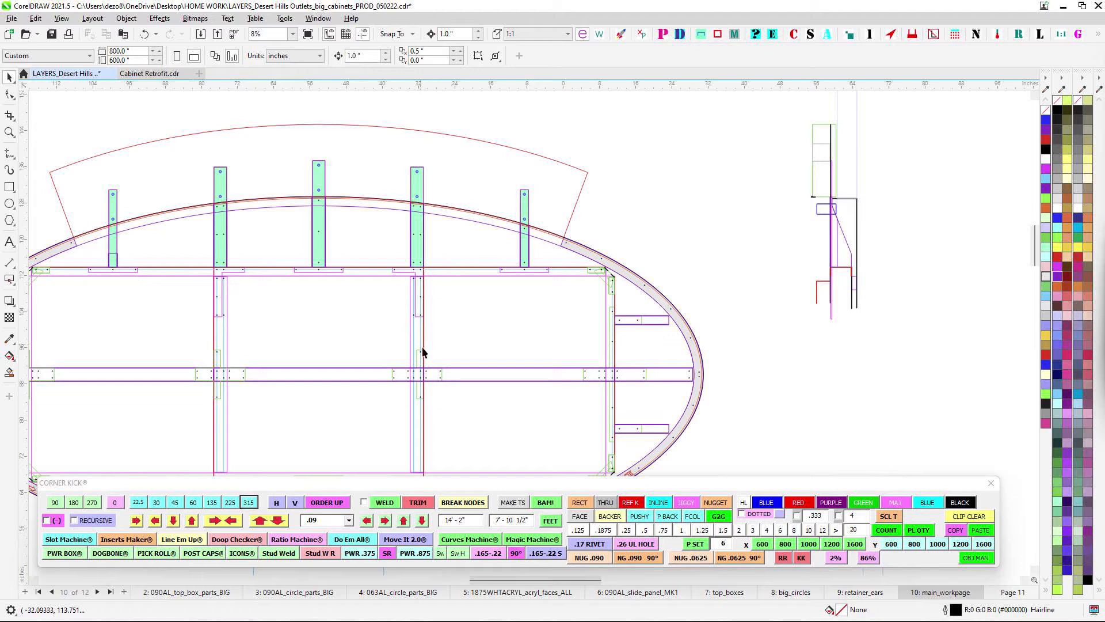
pyautogui.scroll(1, 448, 272)
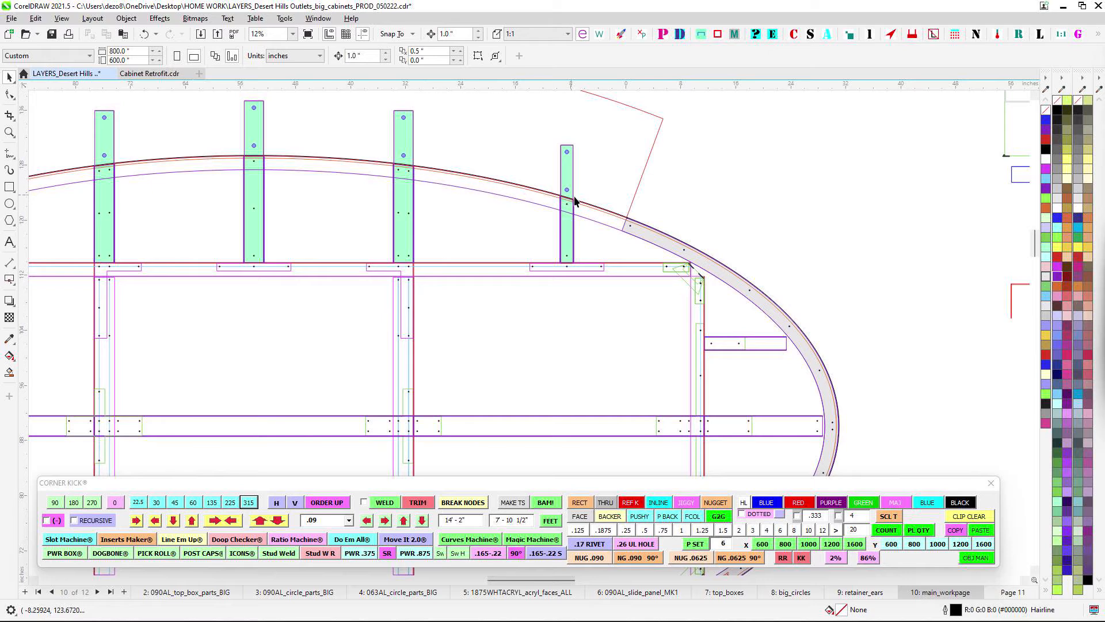
pyautogui.moveTo(799, 356); pyautogui.dragTo(593, 214)
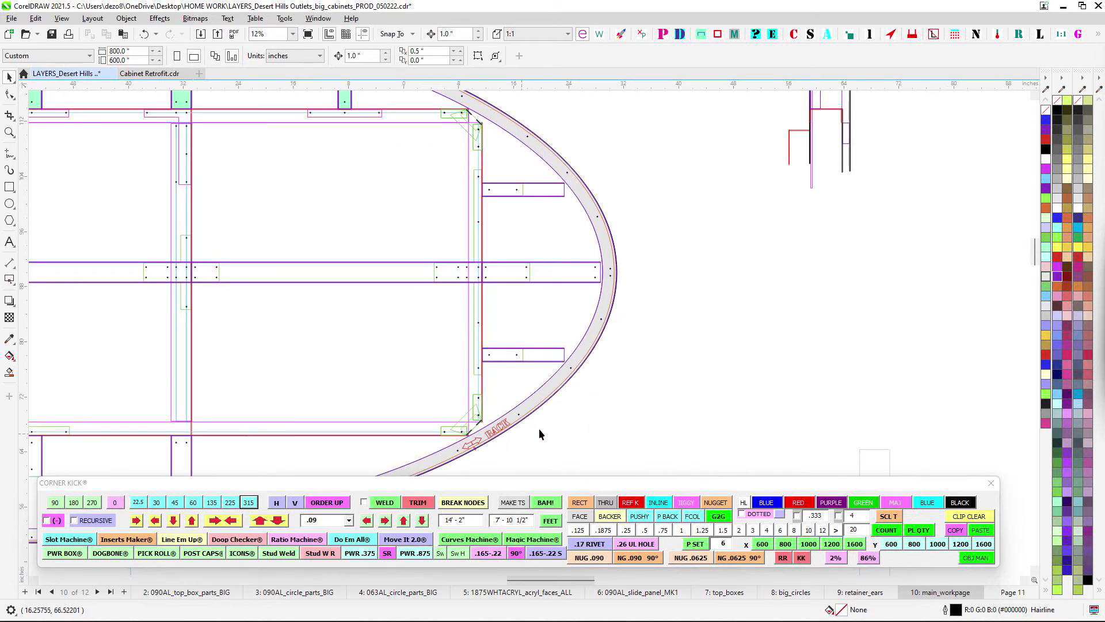
pyautogui.scroll(-3, 651, 378)
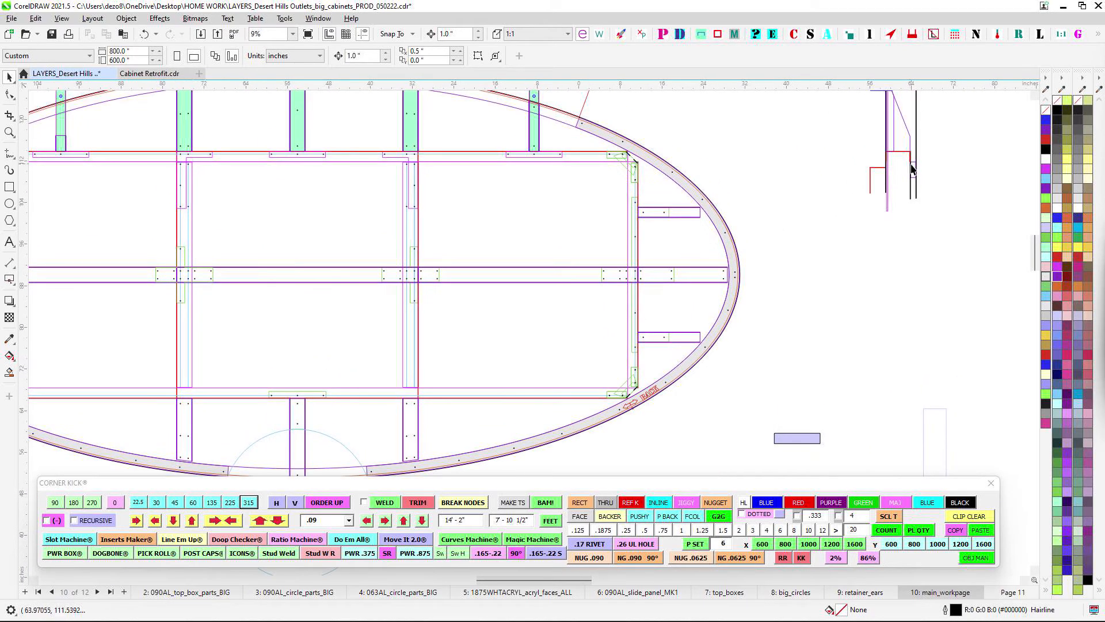
# - Examine both upper ends of the grey retainers where they meet the slanted edges of the red arc outline
pyautogui.scroll(2, 769, 150)
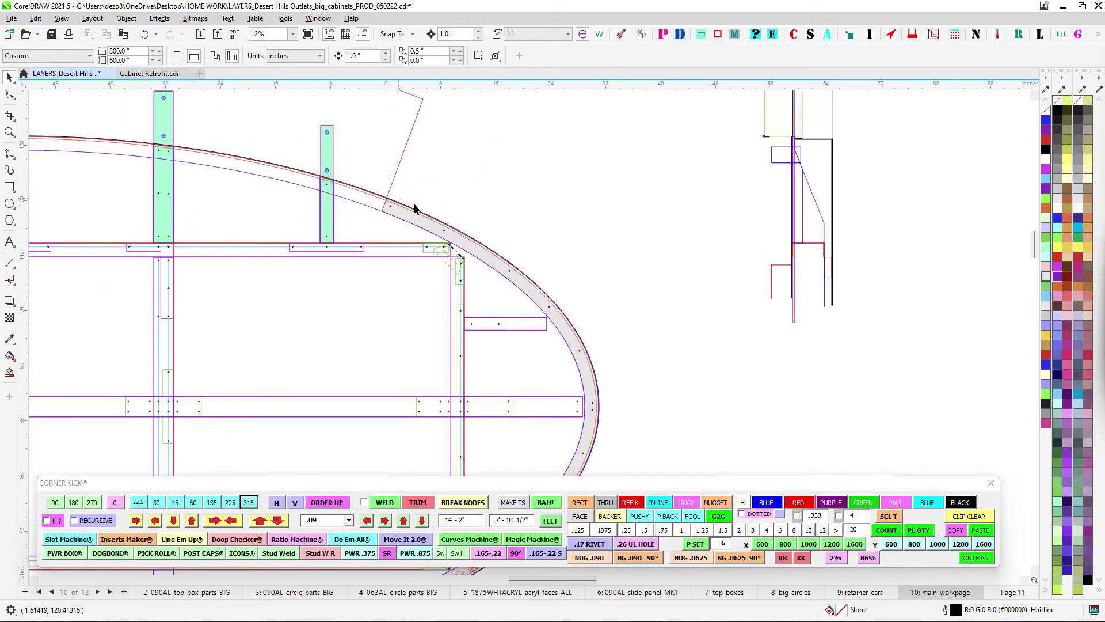
pyautogui.scroll(-1, 685, 307)
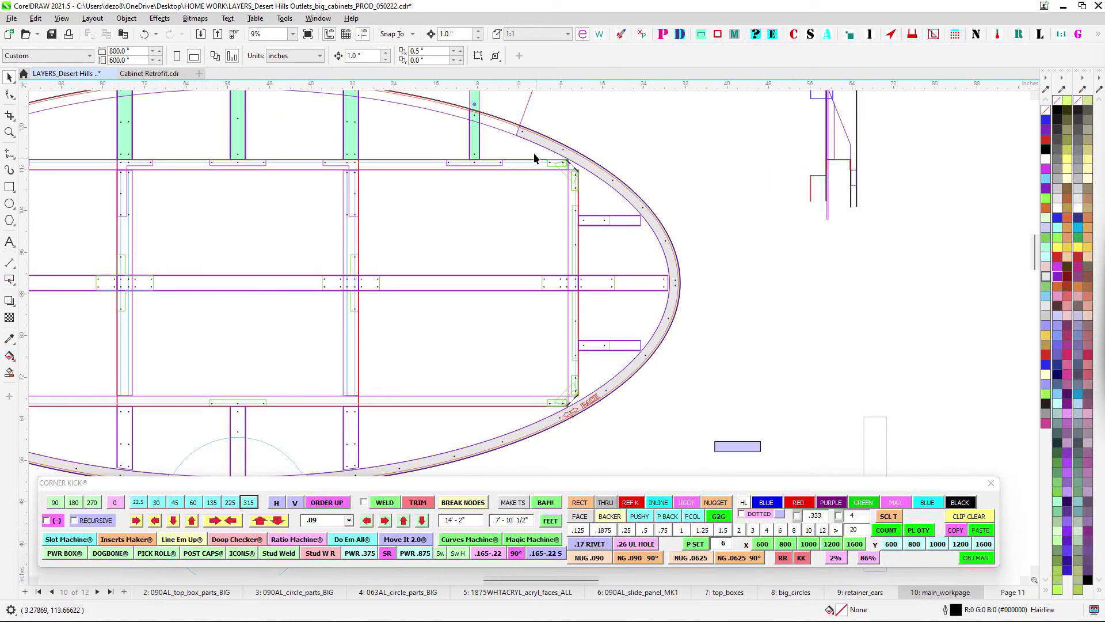
pyautogui.scroll(-2, 731, 354)
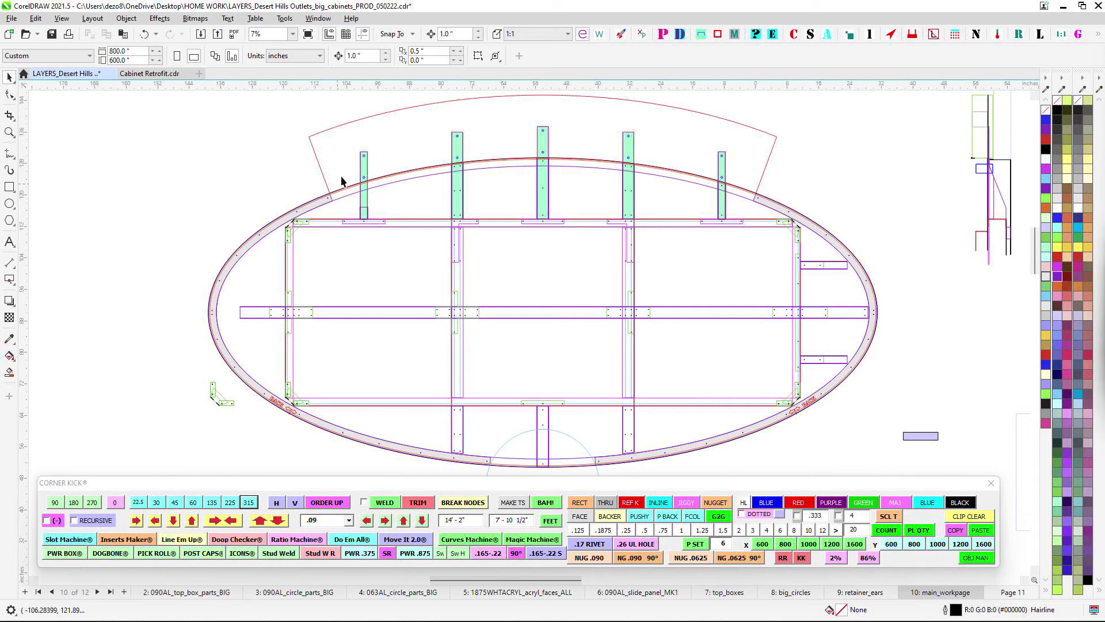
pyautogui.scroll(-1, 489, 192)
pyautogui.scroll(1, 822, 242)
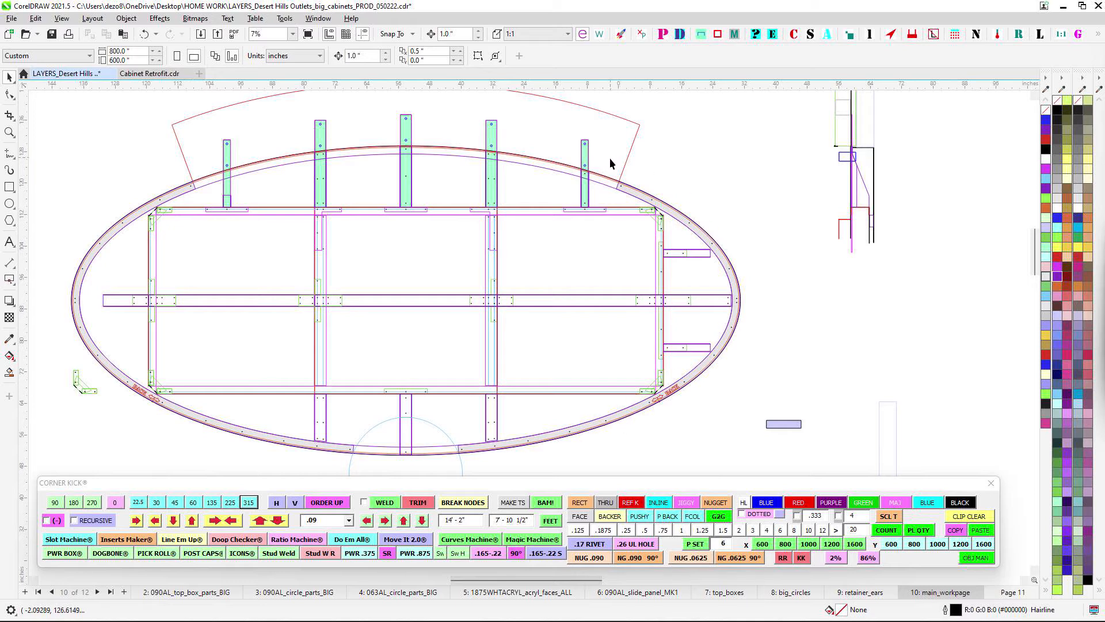
pyautogui.scroll(1, 619, 165)
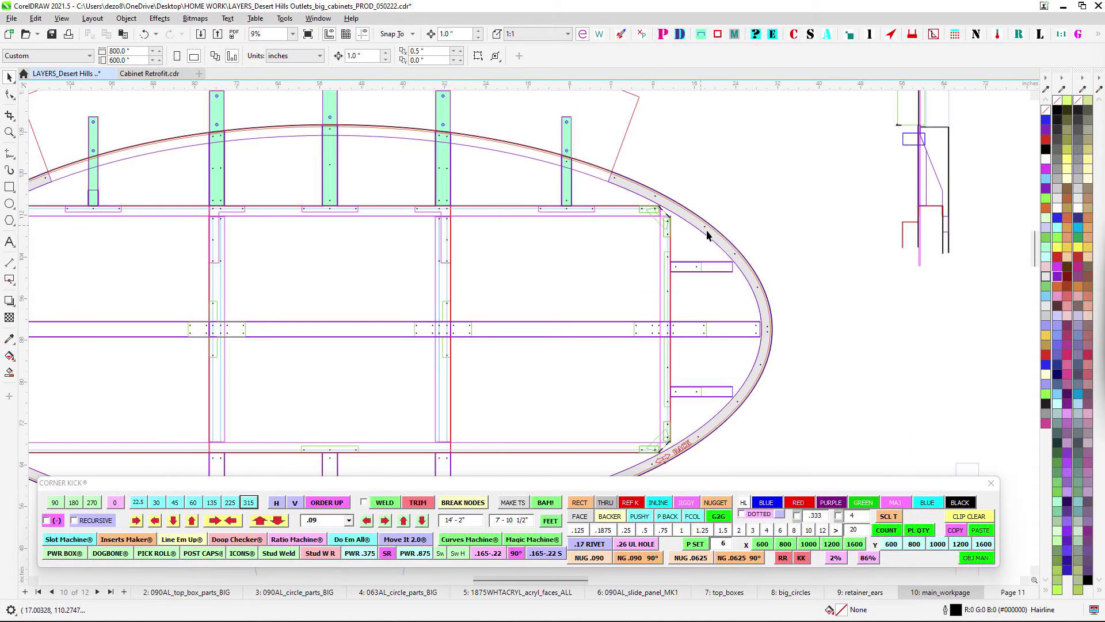
pyautogui.scroll(-1, 733, 429)
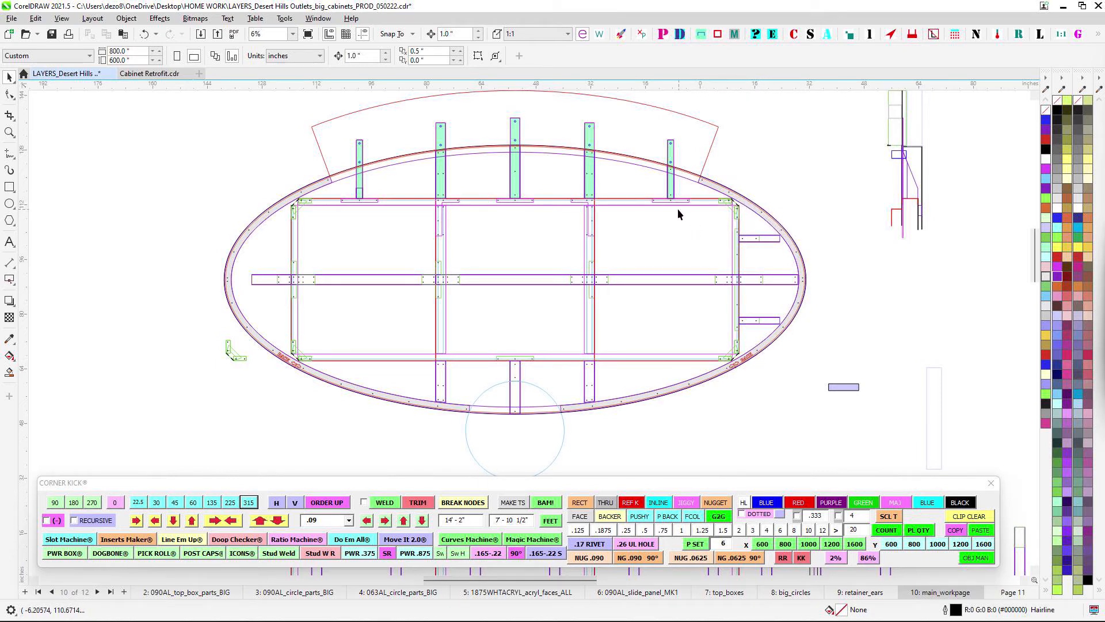
# - Review the whole oval frame and the retainer's run past the inner frame's upper right corner
pyautogui.scroll(-1, 729, 300)
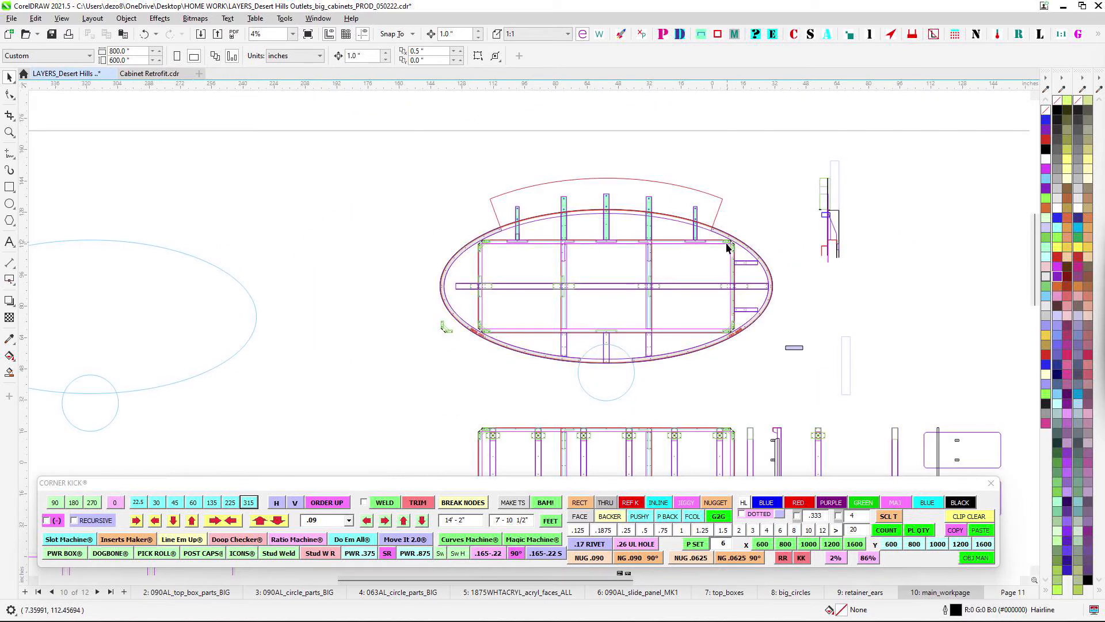
pyautogui.scroll(3, 728, 247)
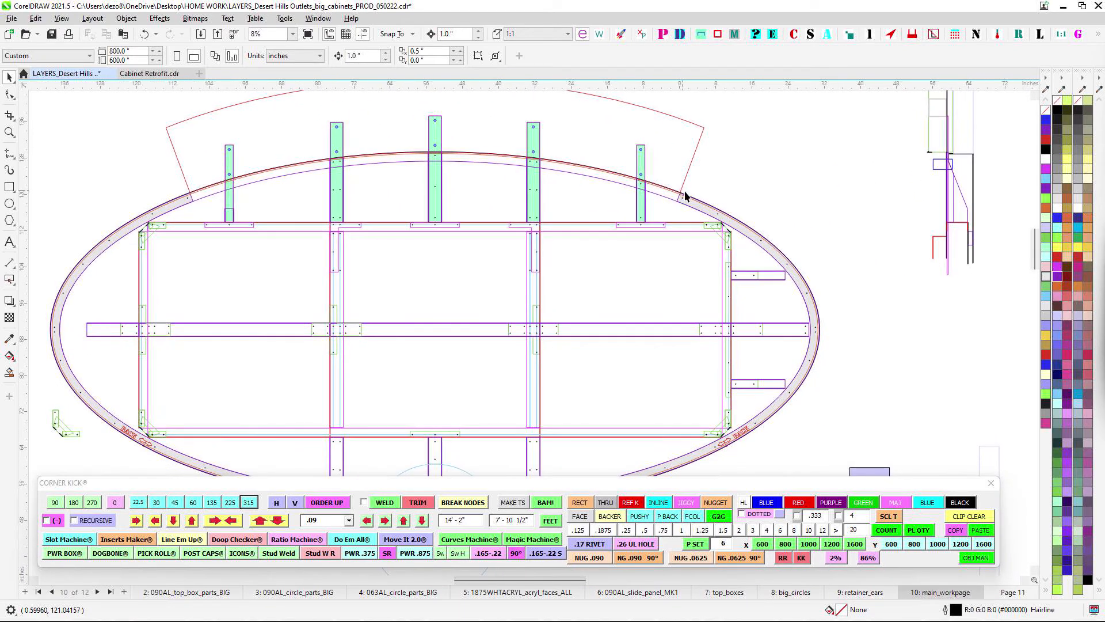
pyautogui.scroll(-1, 730, 438)
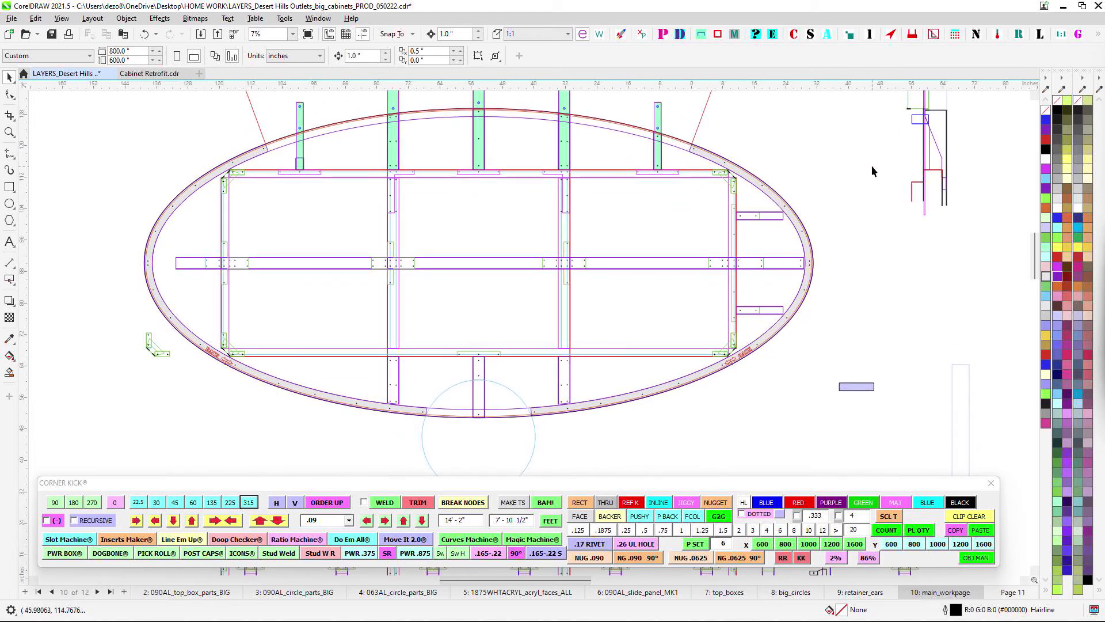
pyautogui.scroll(1, 744, 189)
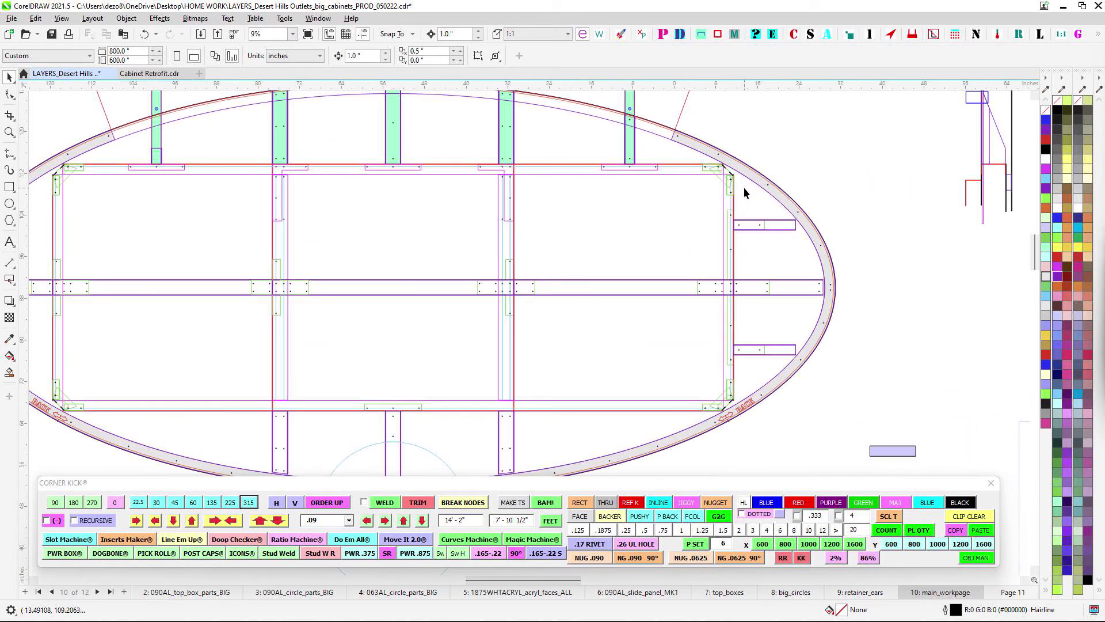
pyautogui.scroll(-4, 744, 190)
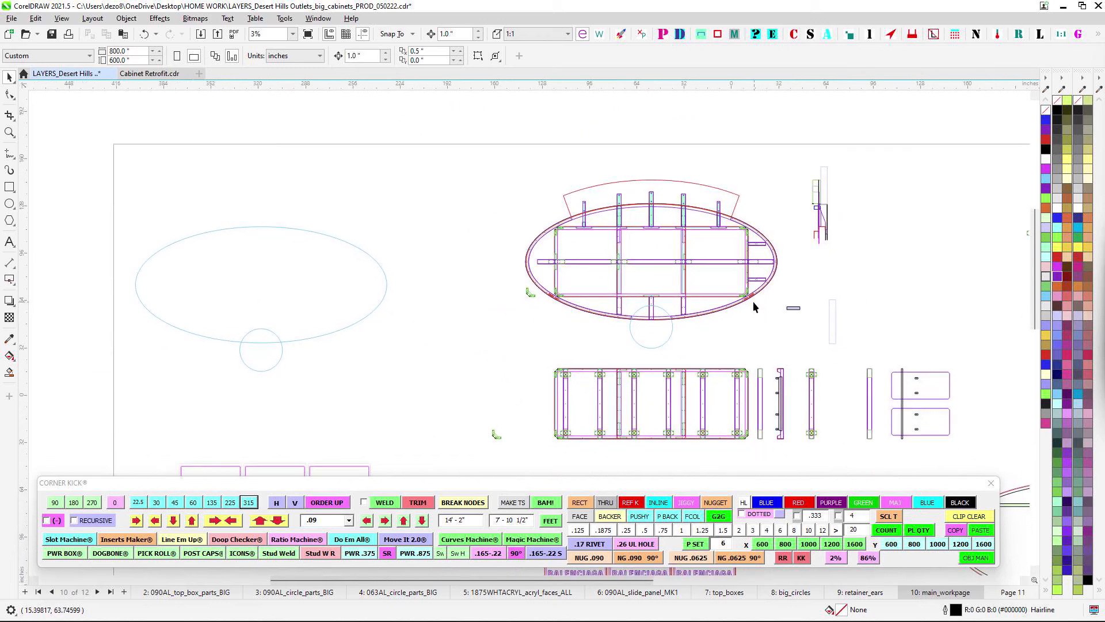
# - Return to the retainer_ears page and examine the green oval ring where the black outline crosses it near the light blue circle
pyautogui.scroll(2, 754, 302)
pyautogui.scroll(-2, 764, 295)
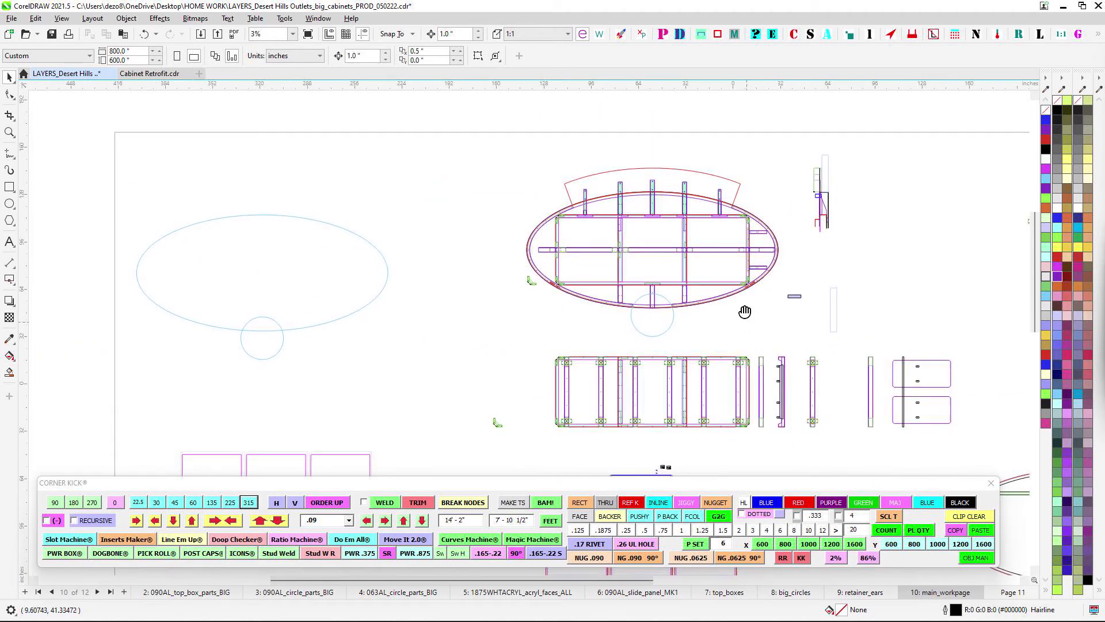
pyautogui.scroll(2, 553, 465)
pyautogui.scroll(-2, 481, 370)
pyautogui.click(861, 593)
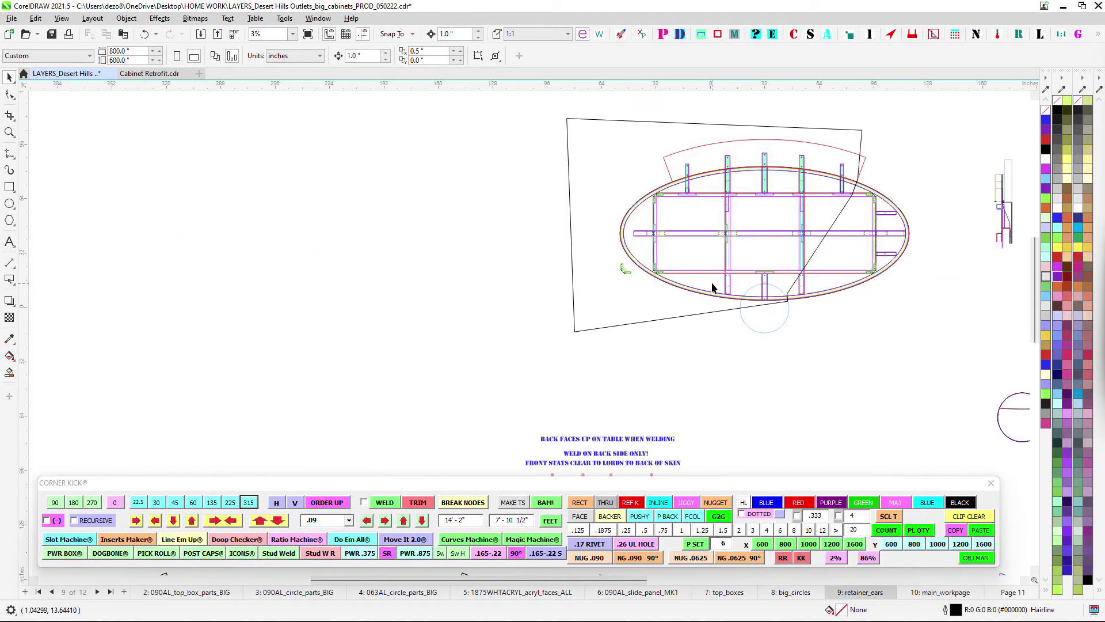
pyautogui.scroll(2, 747, 219)
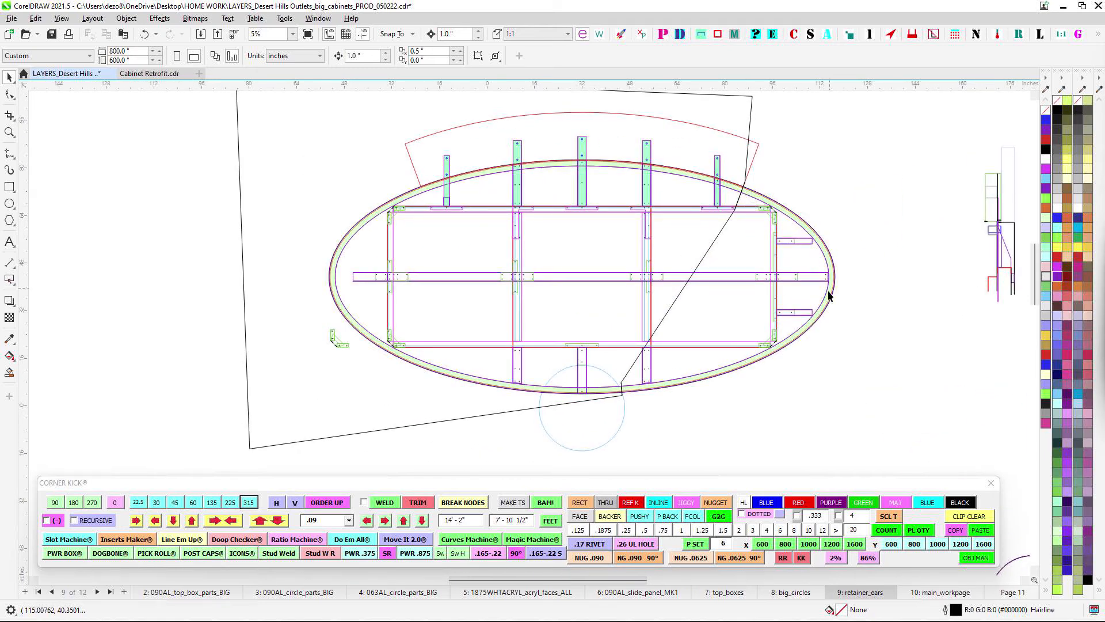
pyautogui.scroll(3, 648, 385)
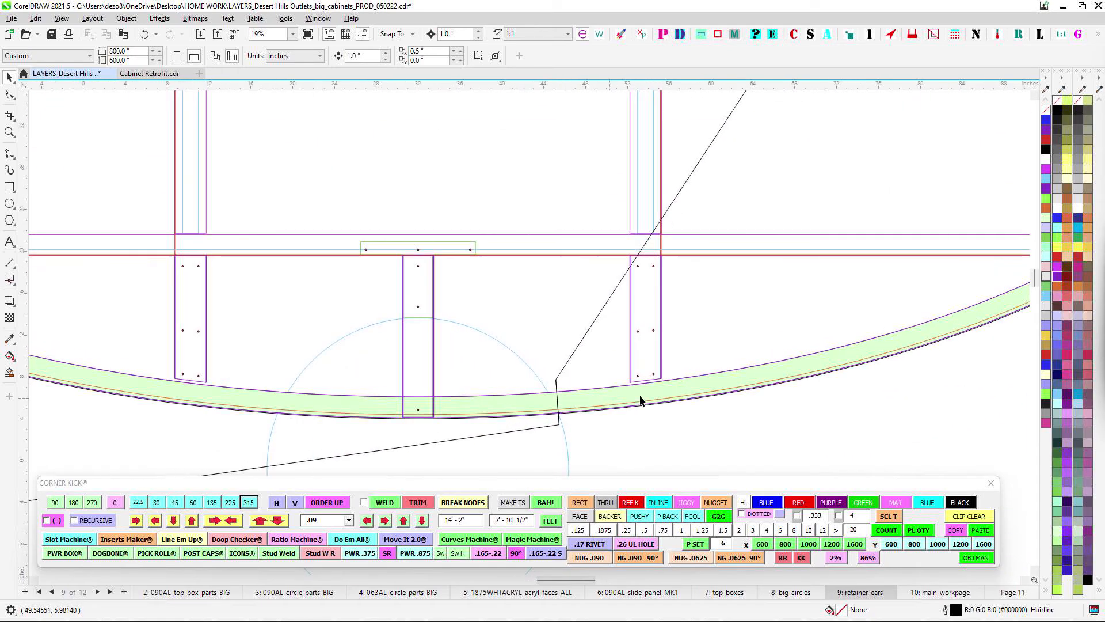
# - Examine the curved ear's START SEAM FROM HERE mark and compare its two segments with the arcs and +1" strips
pyautogui.scroll(-6, 641, 399)
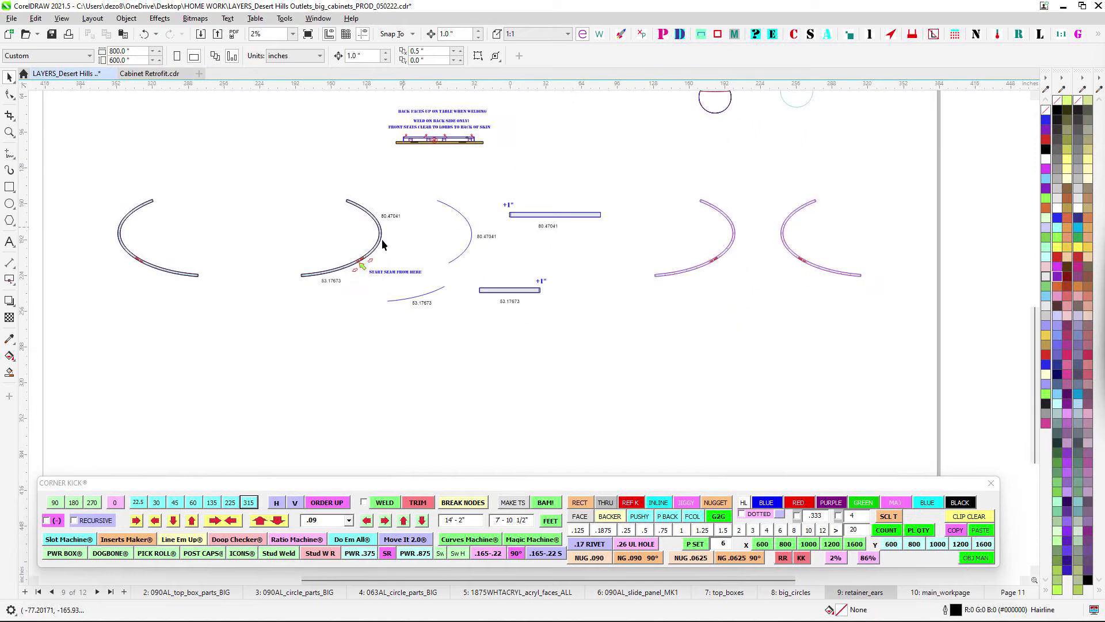
pyautogui.scroll(3, 381, 240)
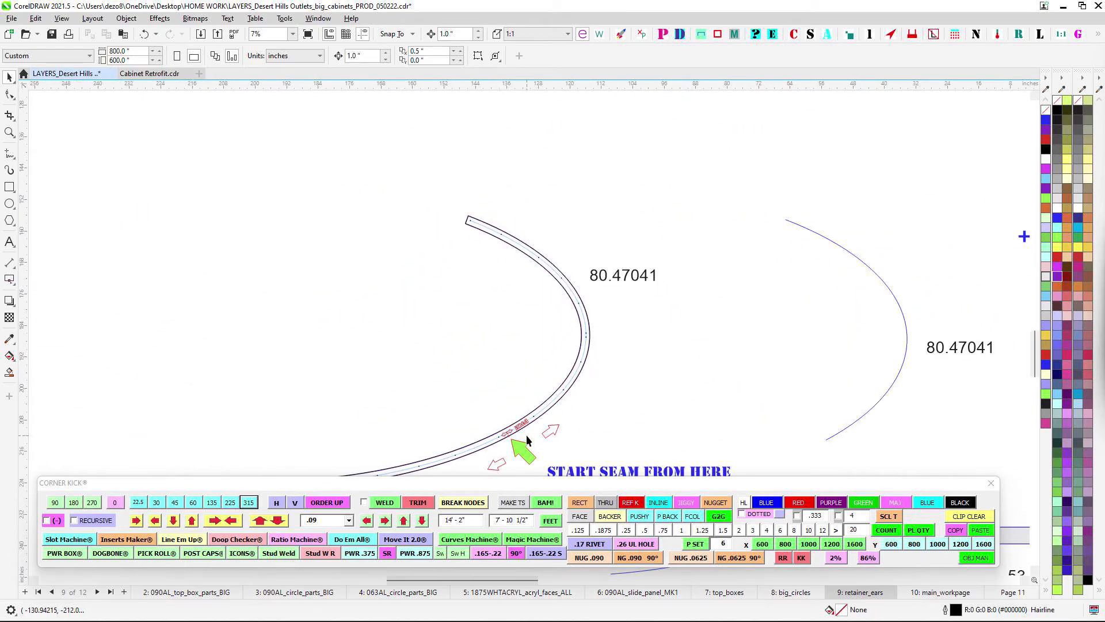
pyautogui.scroll(-1, 526, 322)
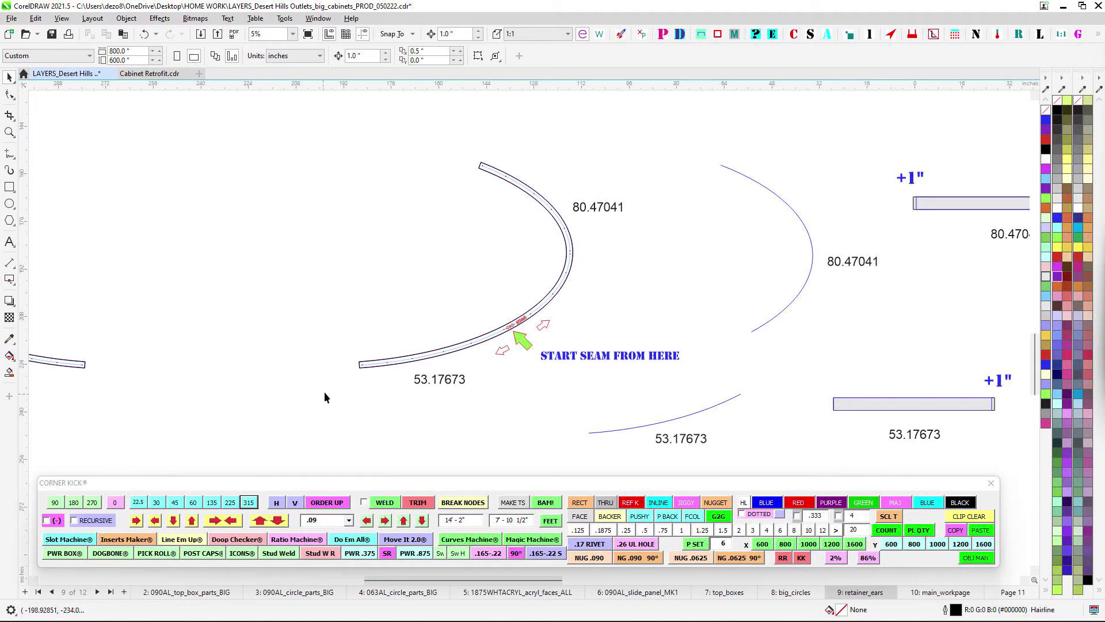
pyautogui.moveTo(701, 269); pyautogui.dragTo(550, 302)
pyautogui.moveTo(773, 277); pyautogui.dragTo(720, 302)
pyautogui.scroll(-1, 714, 296)
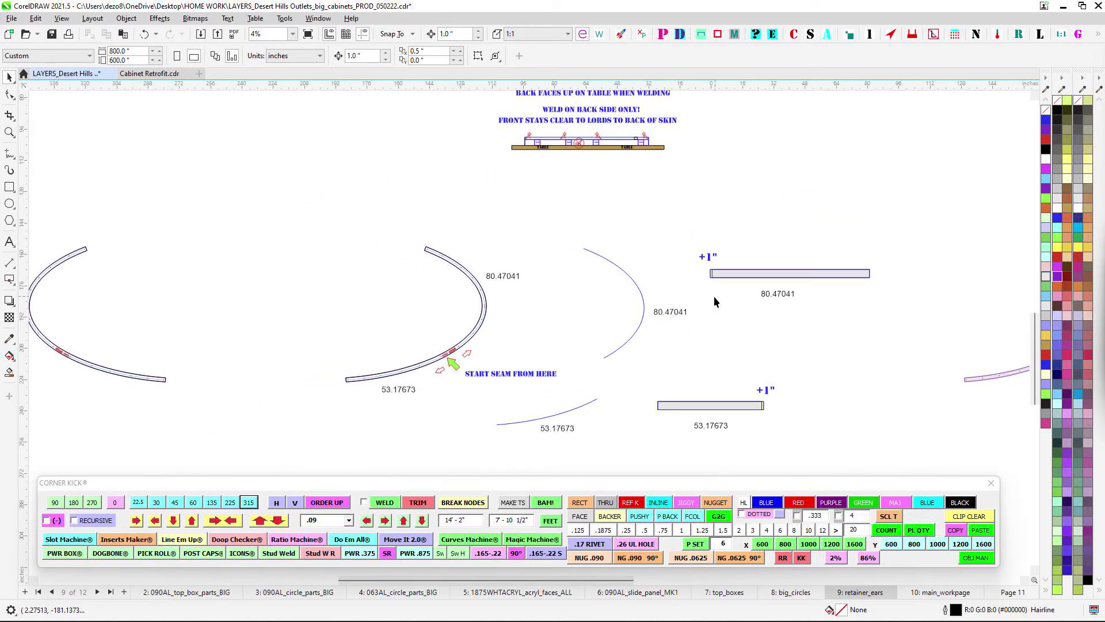
pyautogui.moveTo(485, 293); pyautogui.dragTo(530, 286)
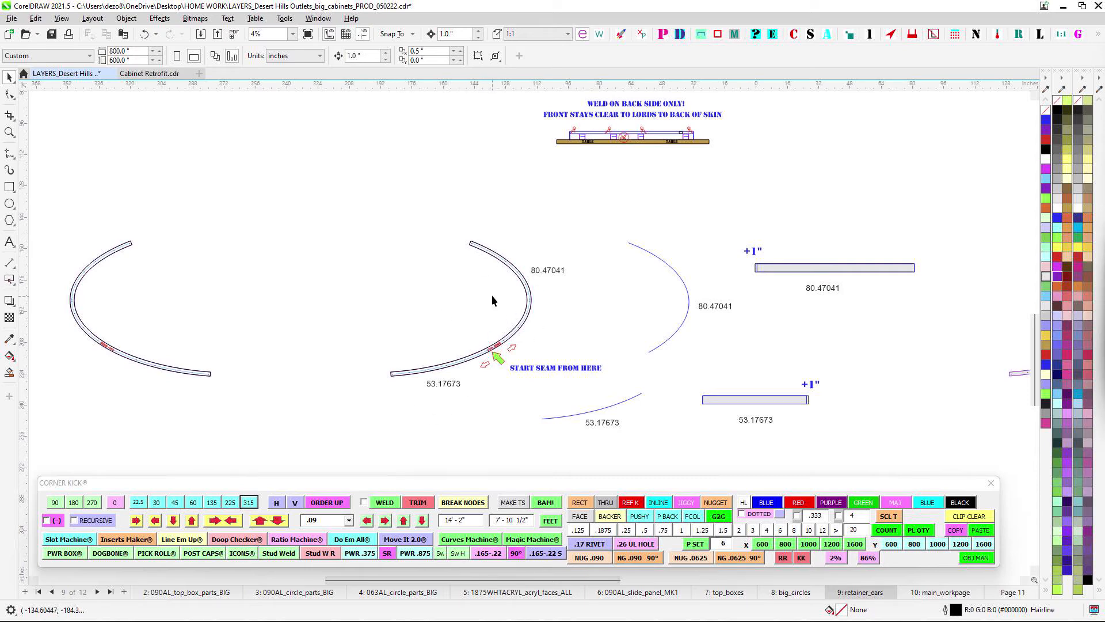
# - Compare the outlined curved ears with the two thin arcs and the +1" strips beside them
pyautogui.scroll(2, 486, 248)
pyautogui.scroll(-2, 484, 245)
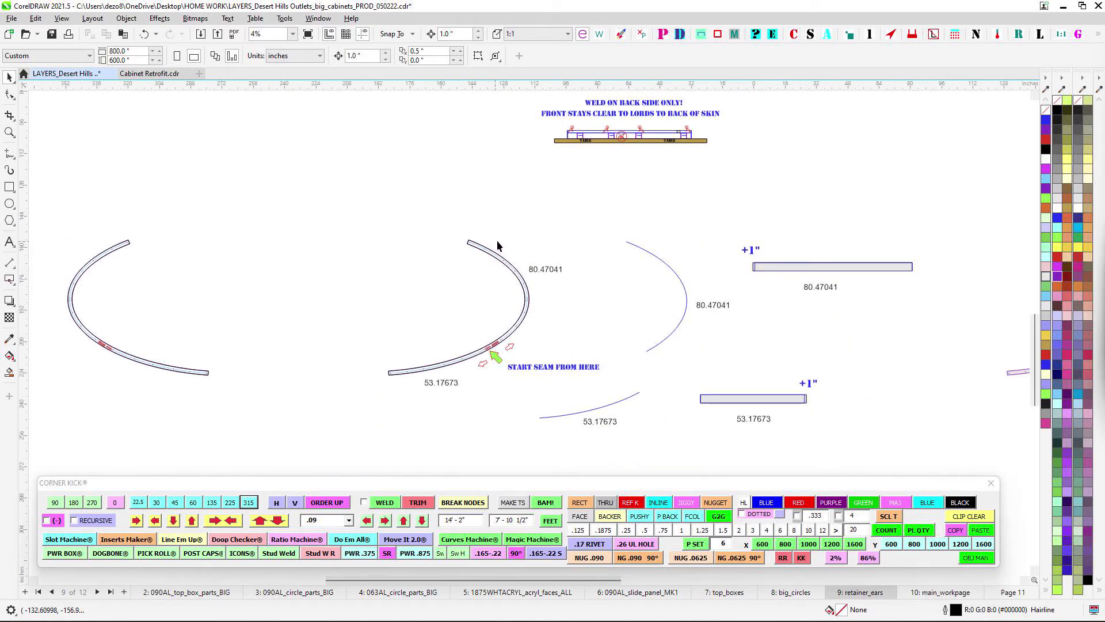
pyautogui.moveTo(514, 234); pyautogui.dragTo(626, 252)
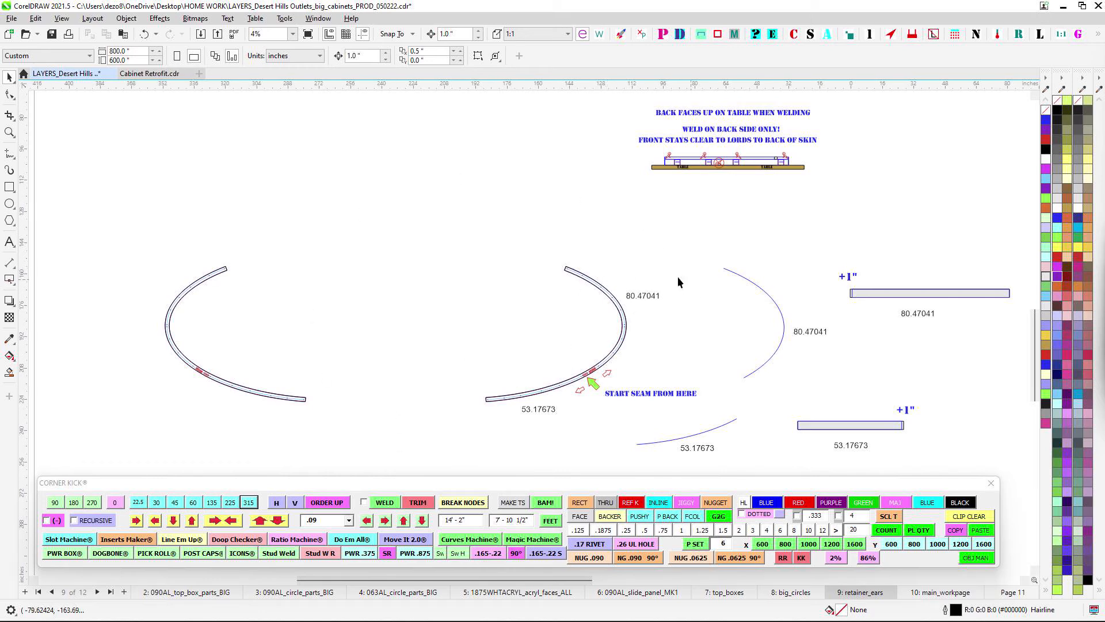
pyautogui.scroll(1, 609, 372)
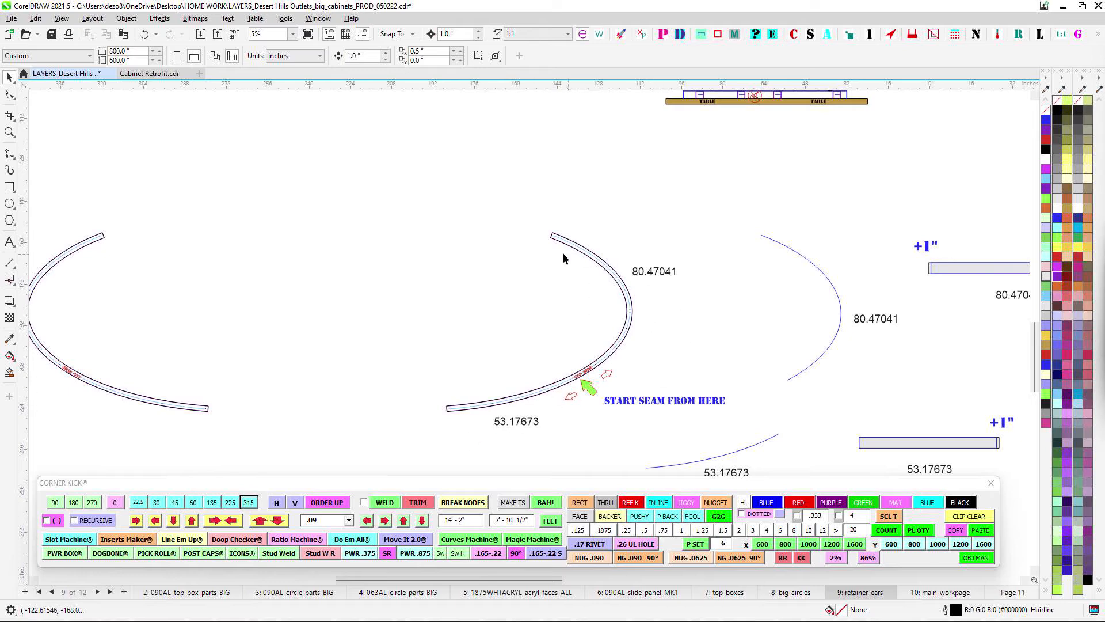
pyautogui.scroll(-1, 619, 283)
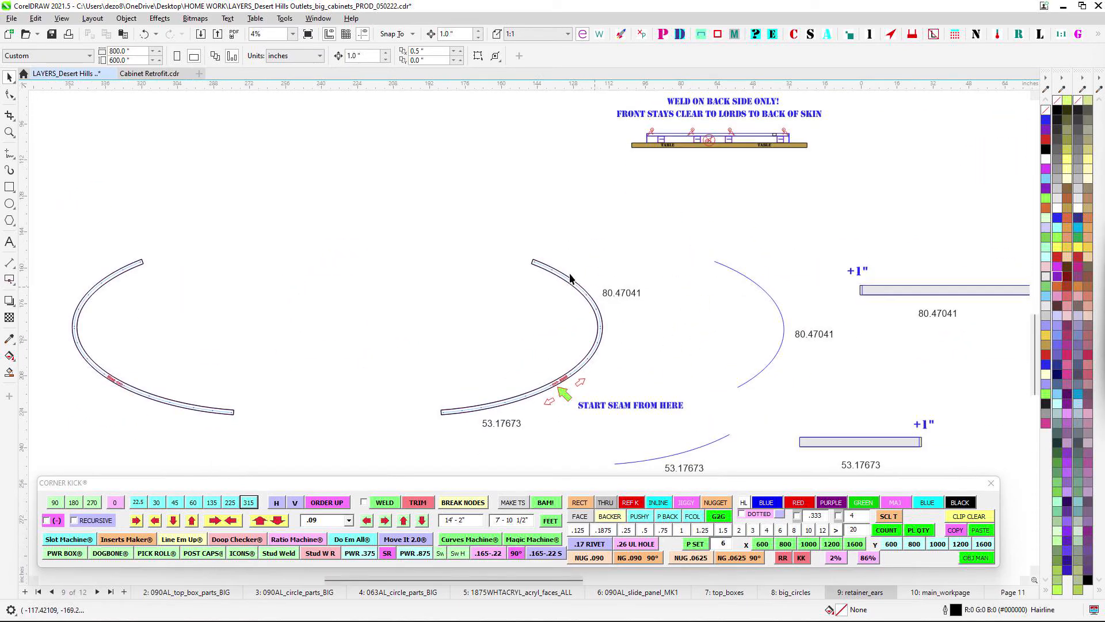
pyautogui.scroll(-1, 750, 314)
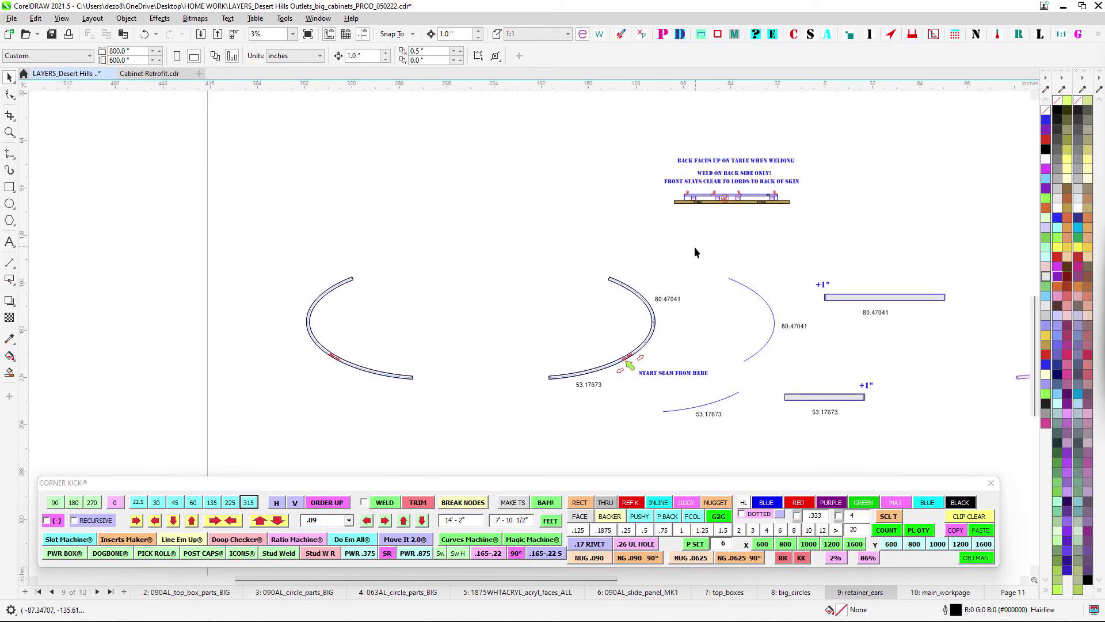
# - Examine the welding table diagram below the oval frame, covering its clear front edge, weld-side symbols and first 3X3 spacer
pyautogui.scroll(-2, 694, 247)
pyautogui.moveTo(694, 248); pyautogui.dragTo(553, 344)
pyautogui.scroll(1, 691, 140)
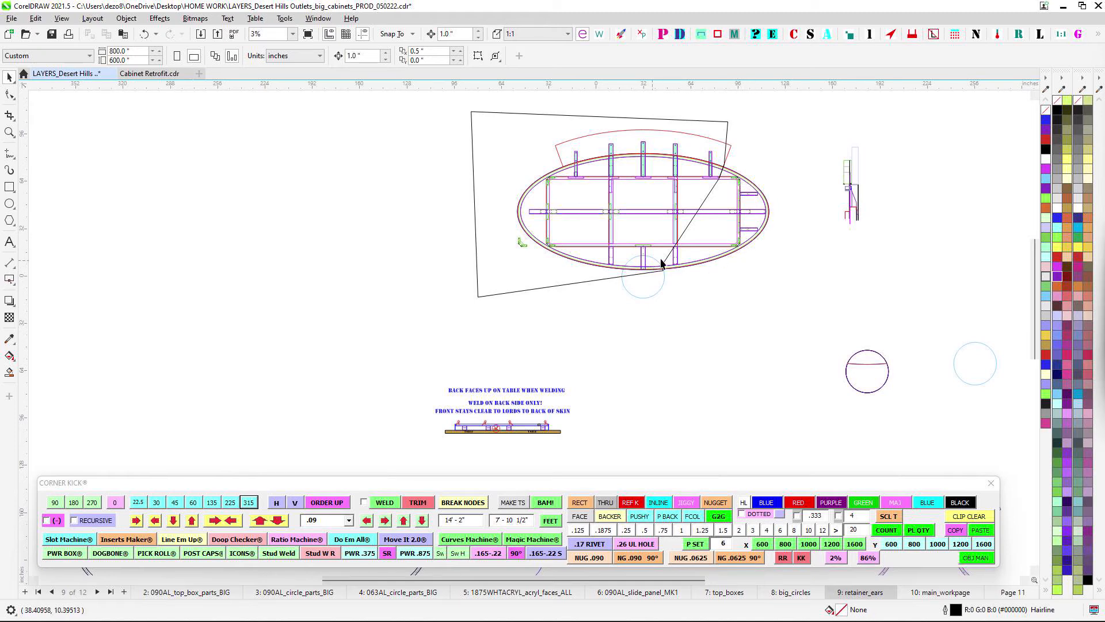
pyautogui.scroll(-1, 680, 256)
pyautogui.moveTo(614, 355); pyautogui.dragTo(656, 249)
pyautogui.scroll(8, 578, 272)
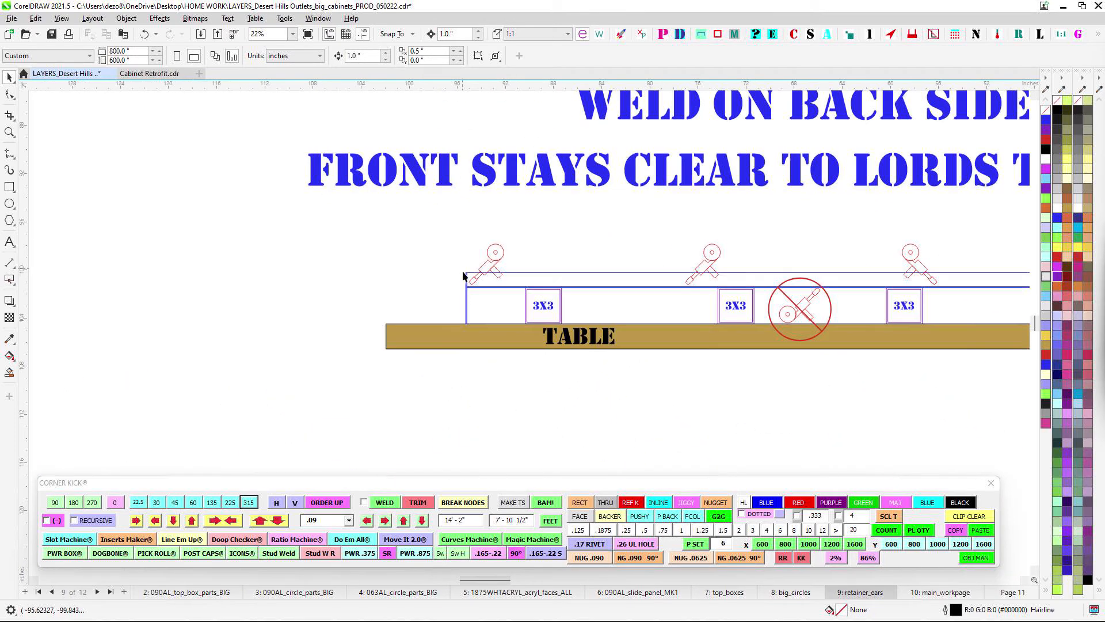
pyautogui.scroll(1, 463, 275)
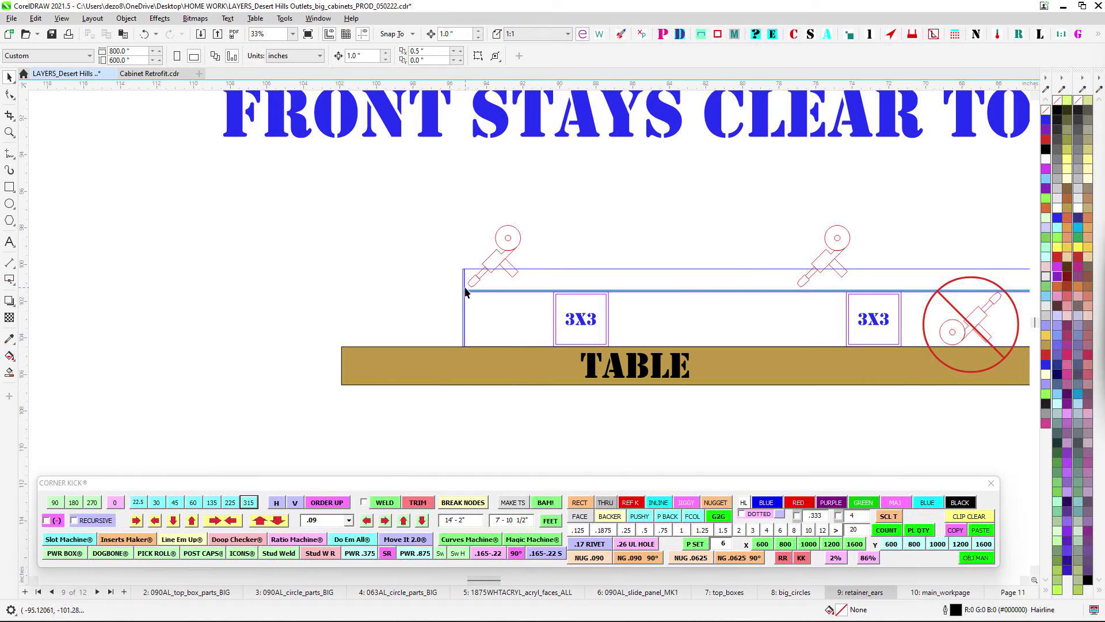
pyautogui.scroll(-1, 553, 230)
pyautogui.moveTo(558, 234); pyautogui.dragTo(567, 352)
pyautogui.scroll(1, 434, 231)
pyautogui.scroll(-2, 436, 291)
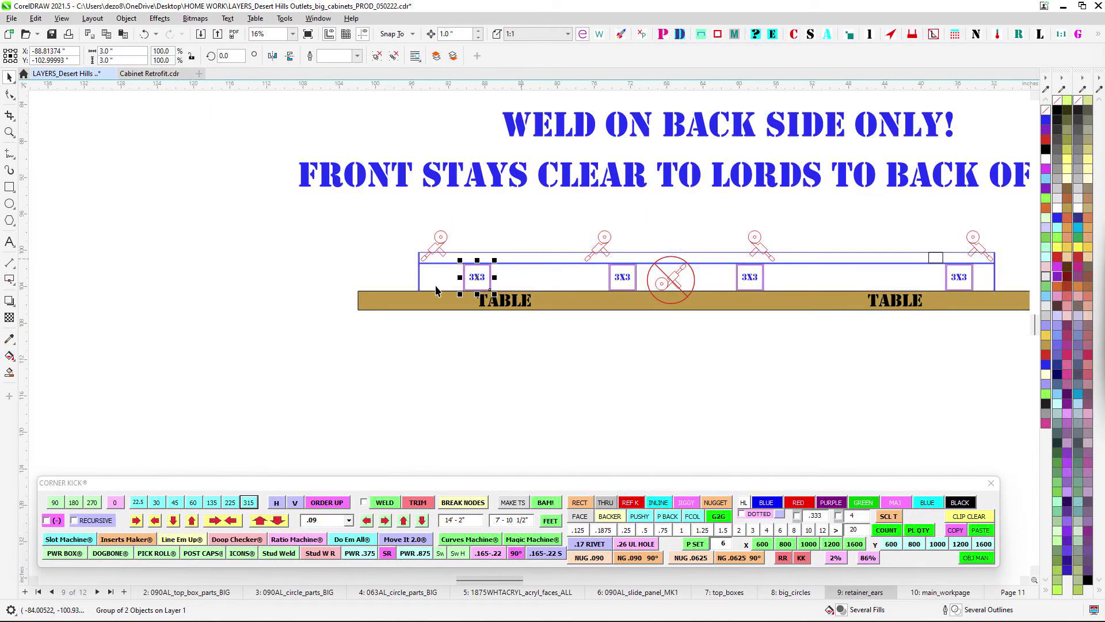
# - Examine the BACK text, double arrow and small edge notch on the first purple retainer ear
pyautogui.scroll(-2, 889, 276)
pyautogui.moveTo(492, 469); pyautogui.dragTo(553, 111)
pyautogui.scroll(-2, 526, 371)
pyautogui.moveTo(686, 336); pyautogui.dragTo(282, 305)
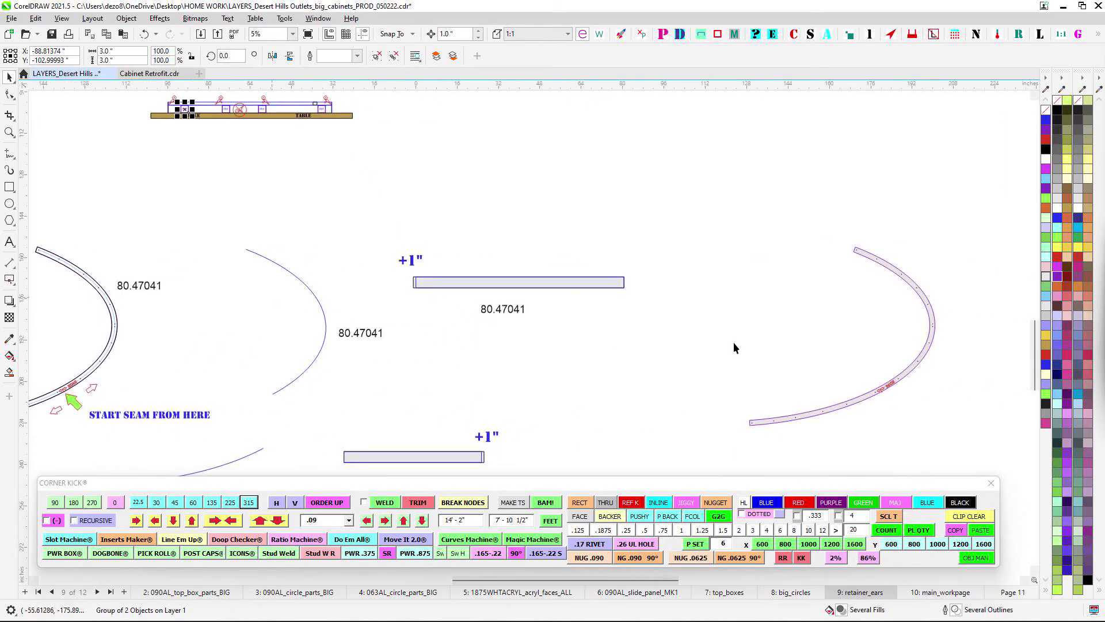
pyautogui.moveTo(733, 342); pyautogui.dragTo(598, 339)
pyautogui.scroll(2, 731, 373)
pyautogui.scroll(2, 756, 386)
pyautogui.scroll(-5, 802, 375)
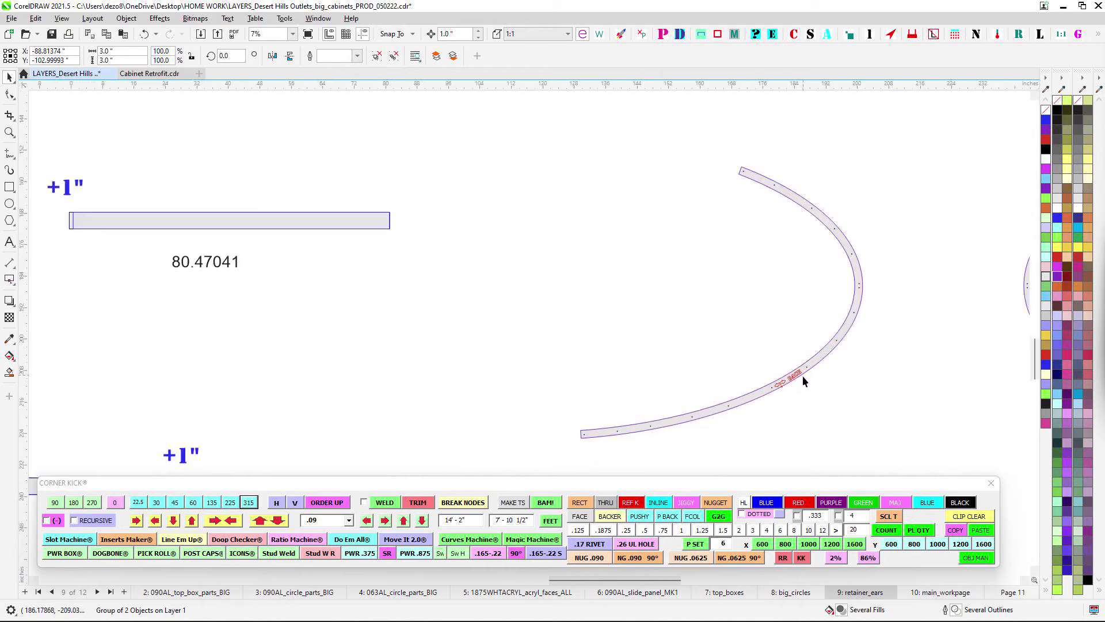
pyautogui.moveTo(801, 384); pyautogui.dragTo(824, 361)
pyautogui.moveTo(484, 325); pyautogui.dragTo(411, 274)
pyautogui.scroll(8, 668, 295)
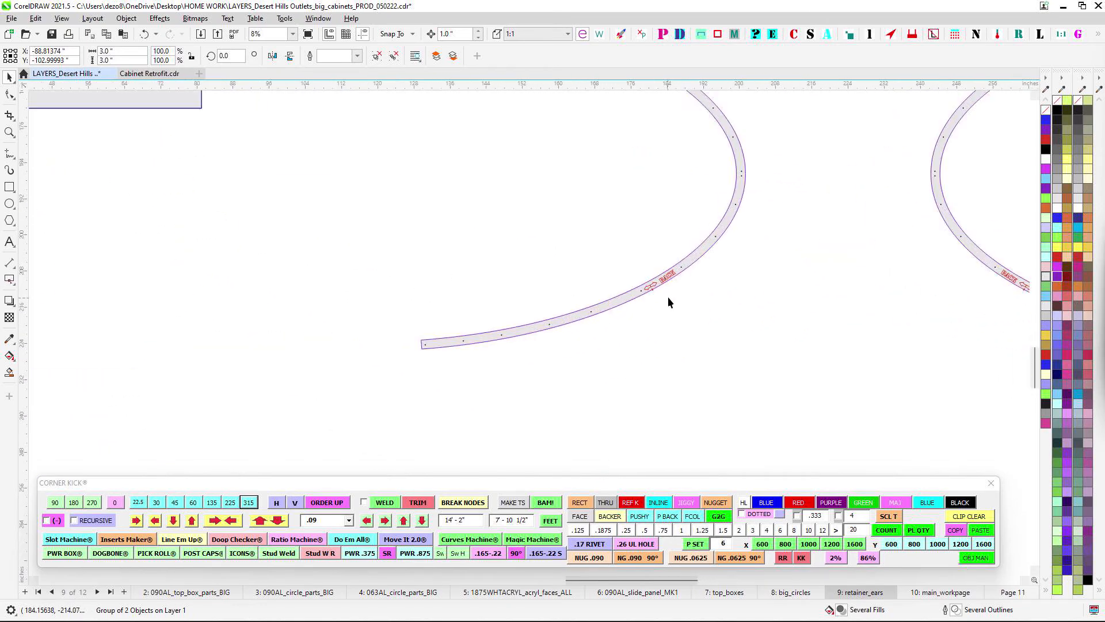
pyautogui.scroll(2, 634, 290)
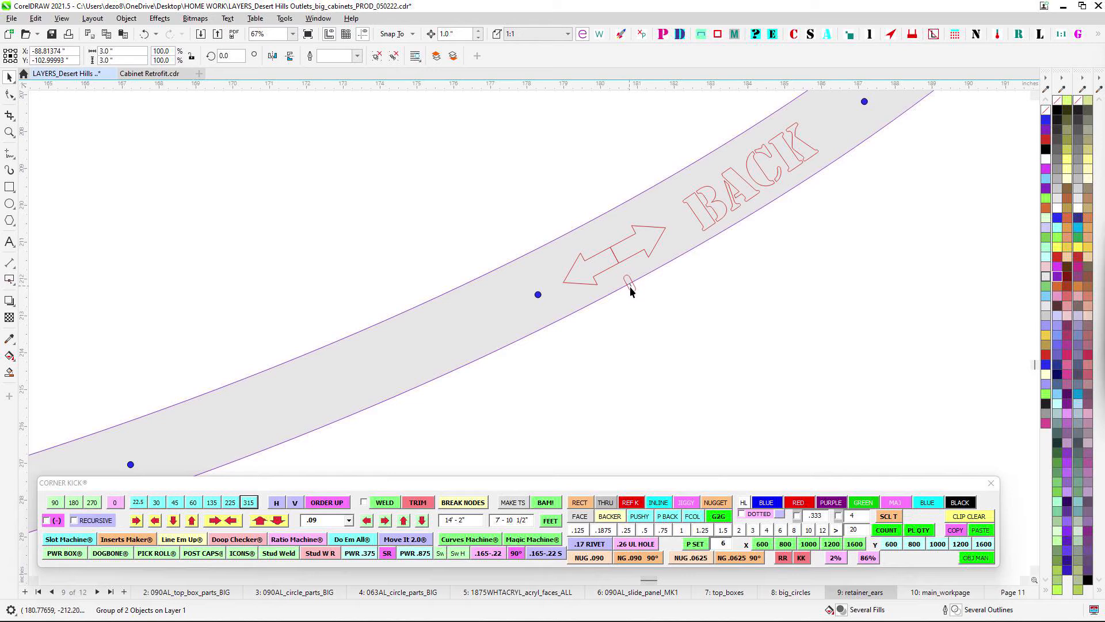
pyautogui.scroll(-2, 633, 291)
pyautogui.scroll(-4, 572, 325)
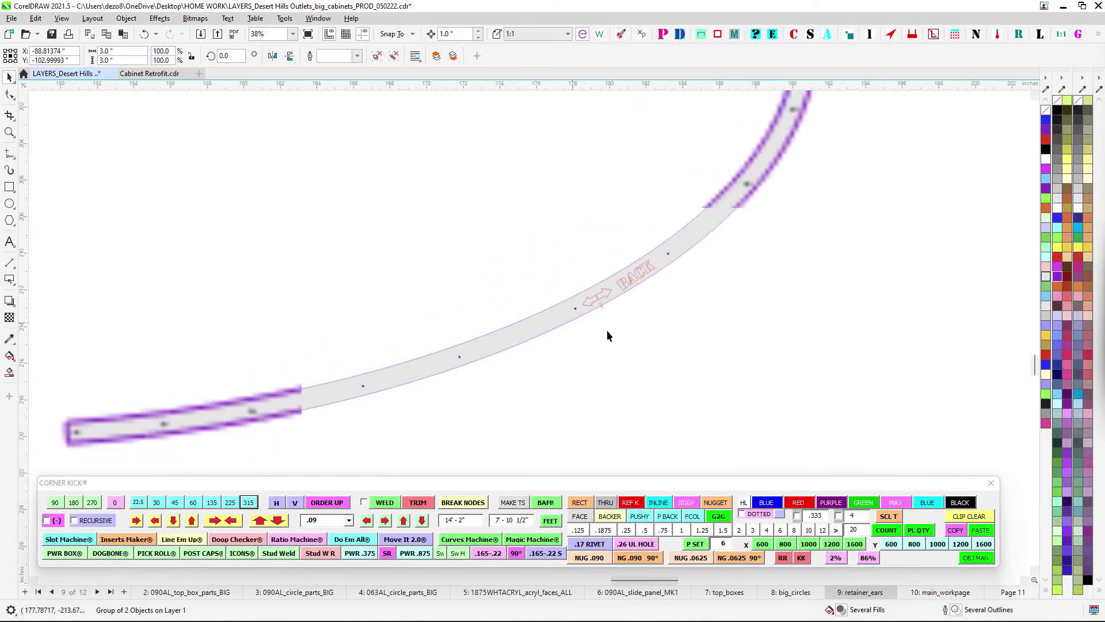
# - Examine the rivet holes from the BACK mark up to the ear's upper end and at its lower end
pyautogui.moveTo(607, 330); pyautogui.dragTo(400, 380)
pyautogui.scroll(2, 398, 374)
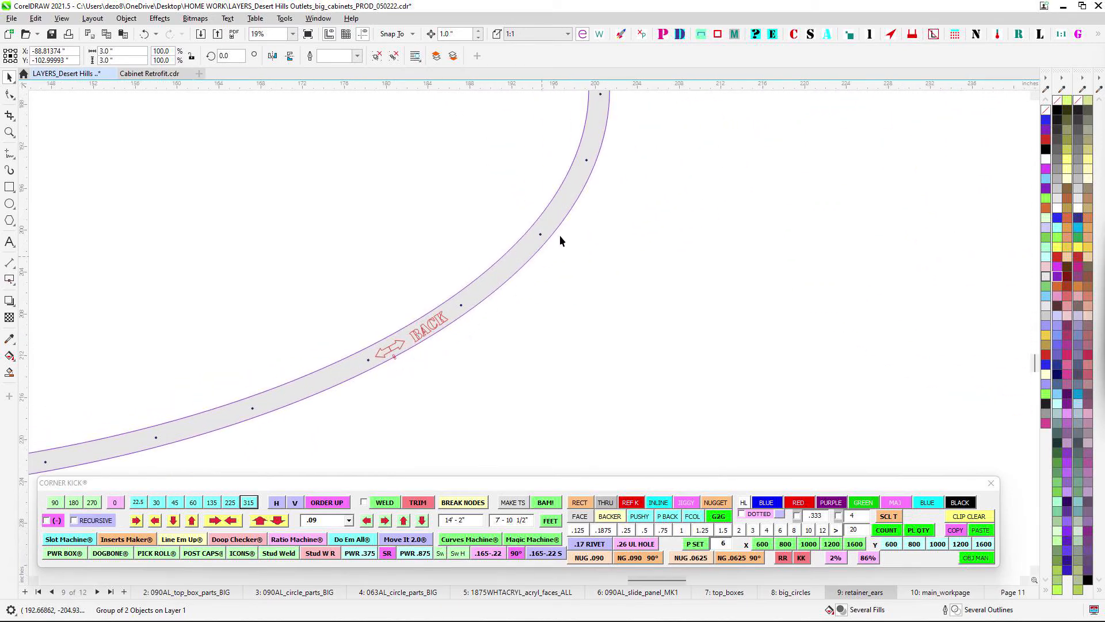
pyautogui.moveTo(601, 182); pyautogui.dragTo(594, 362)
pyautogui.moveTo(587, 209); pyautogui.dragTo(754, 459)
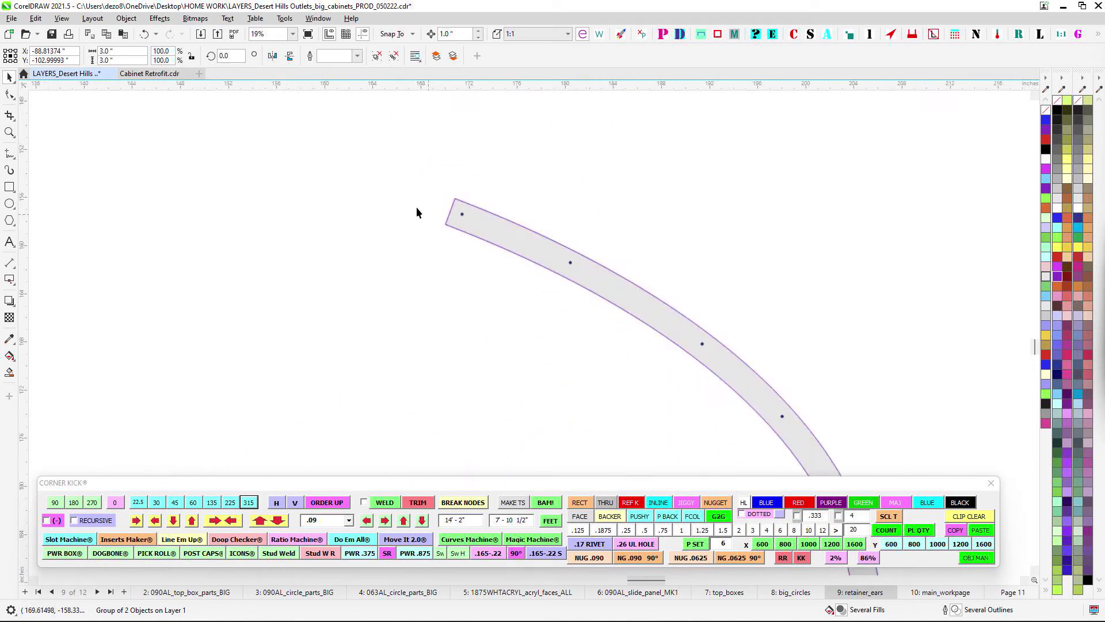
pyautogui.scroll(4, 475, 196)
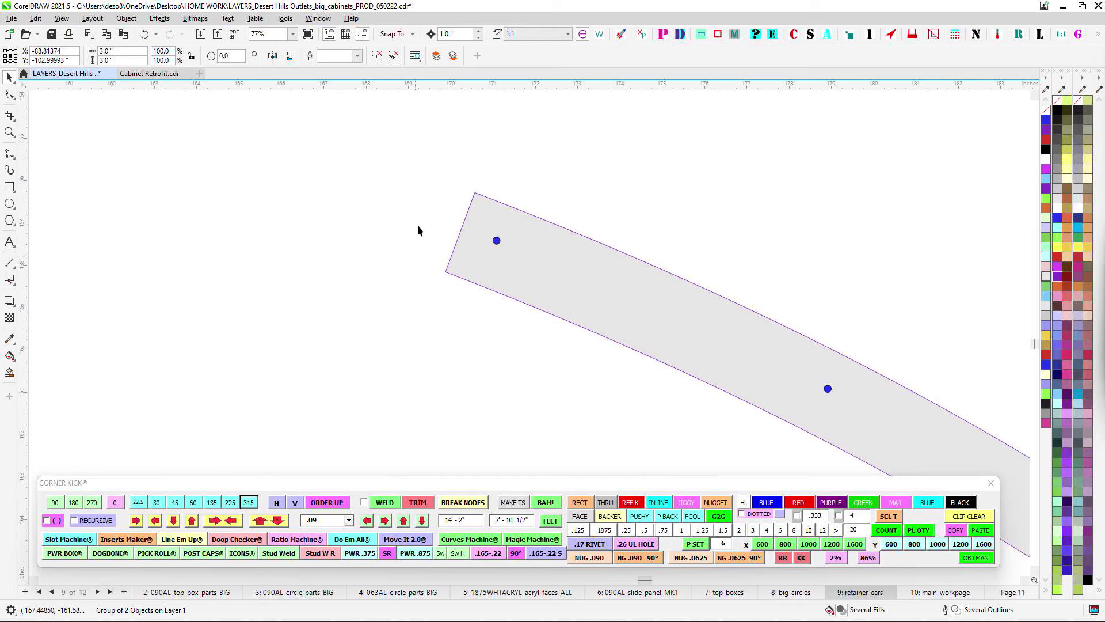
pyautogui.scroll(-4, 427, 238)
pyautogui.scroll(-2, 446, 307)
pyautogui.moveTo(384, 423); pyautogui.dragTo(689, 129)
pyautogui.scroll(-1, 688, 129)
pyautogui.scroll(2, 544, 310)
pyautogui.scroll(1, 616, 227)
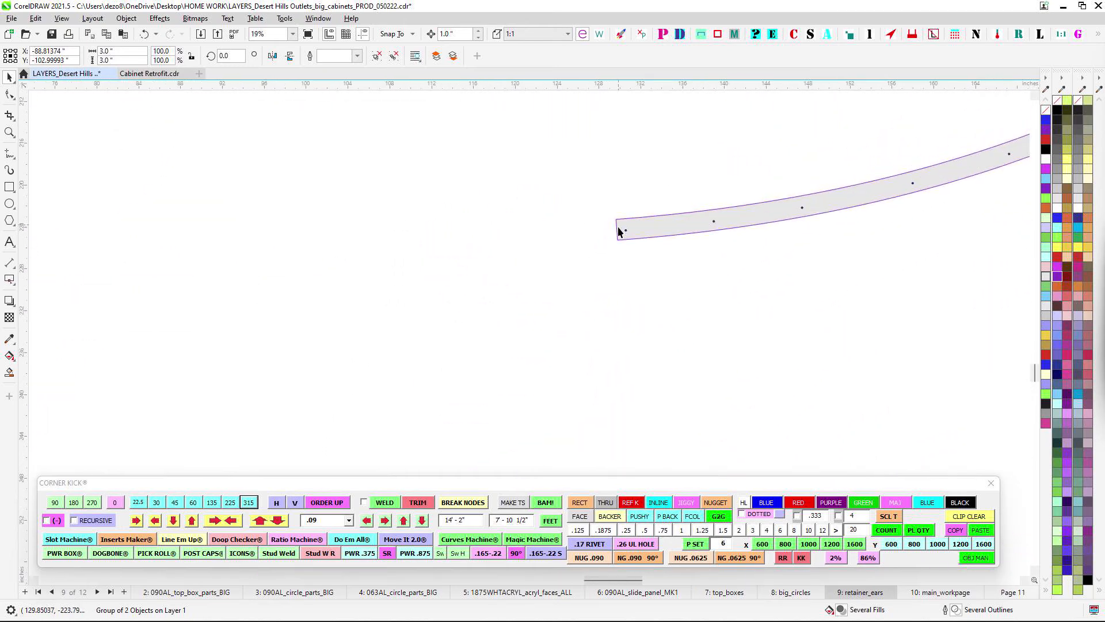
pyautogui.scroll(-1, 618, 223)
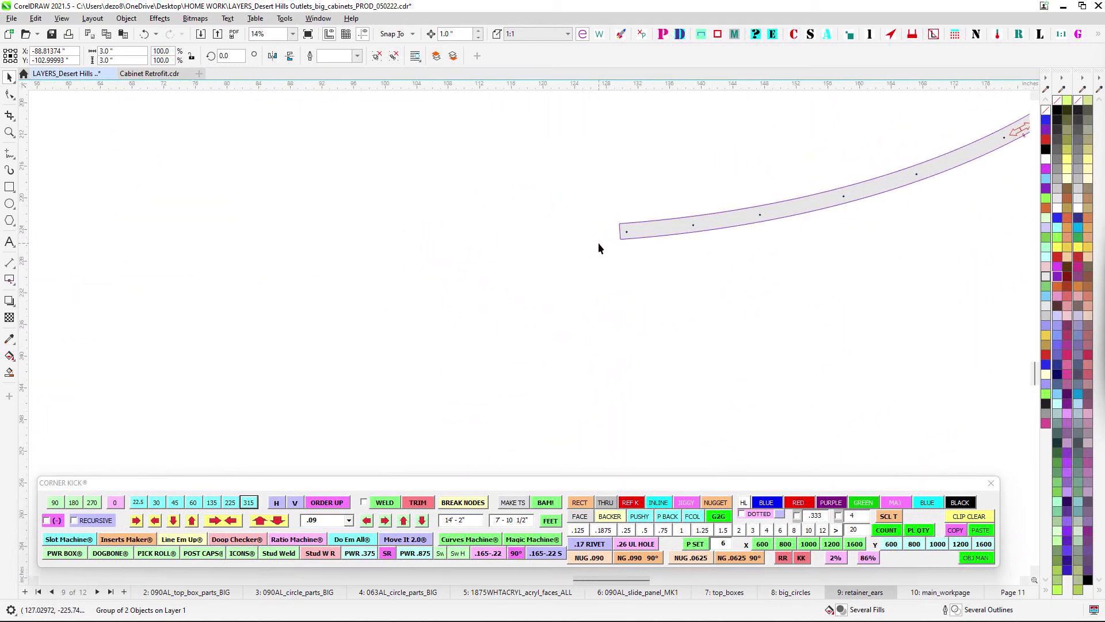
pyautogui.scroll(-5, 621, 305)
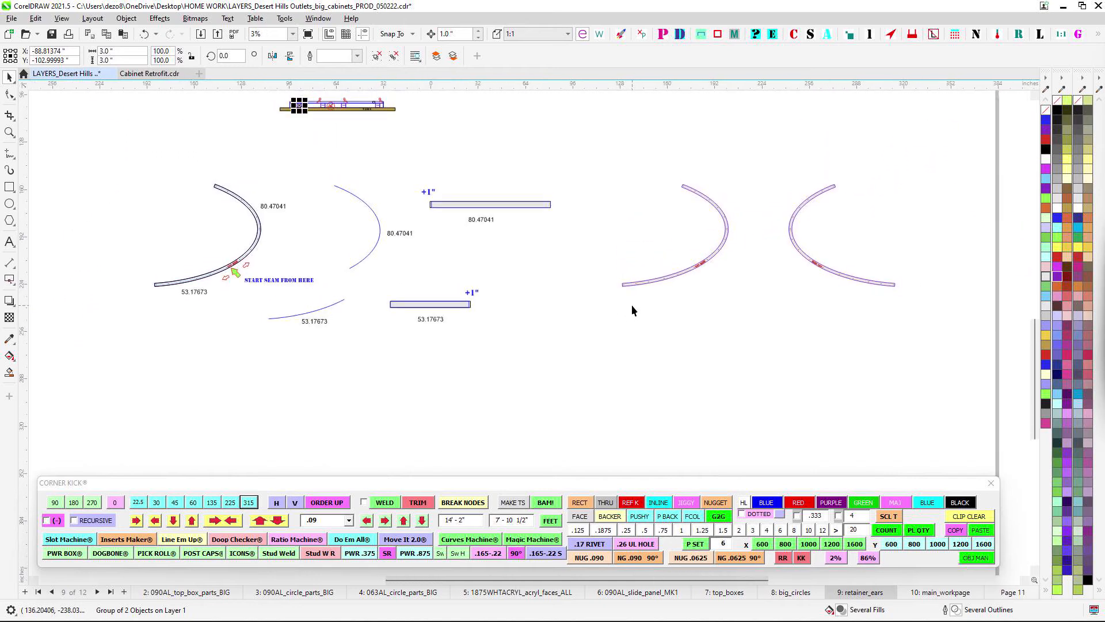
# - Review the two mirrored purple ears and the paired rivet holes at the first ear's widest point
pyautogui.moveTo(580, 151); pyautogui.dragTo(925, 355)
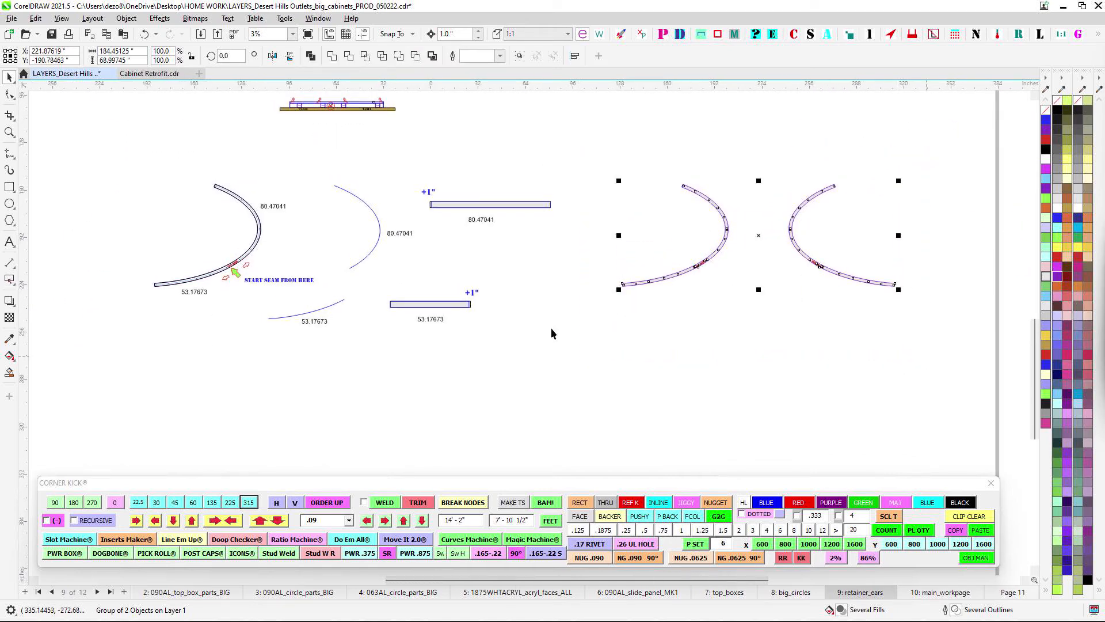
pyautogui.click(548, 310)
pyautogui.moveTo(575, 248); pyautogui.dragTo(668, 251)
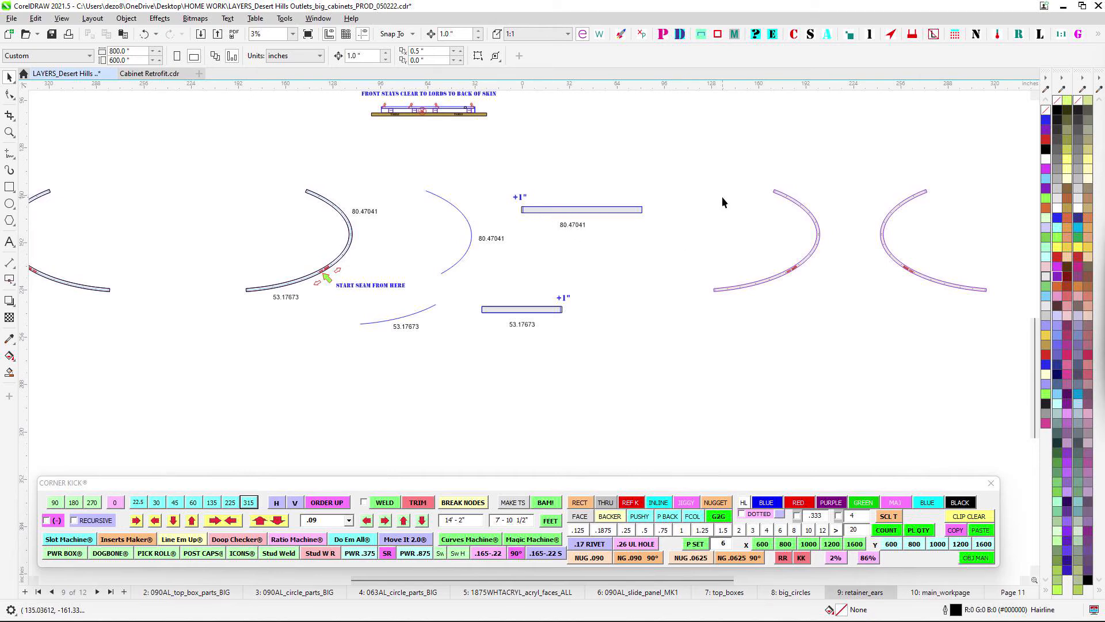
pyautogui.scroll(4, 797, 208)
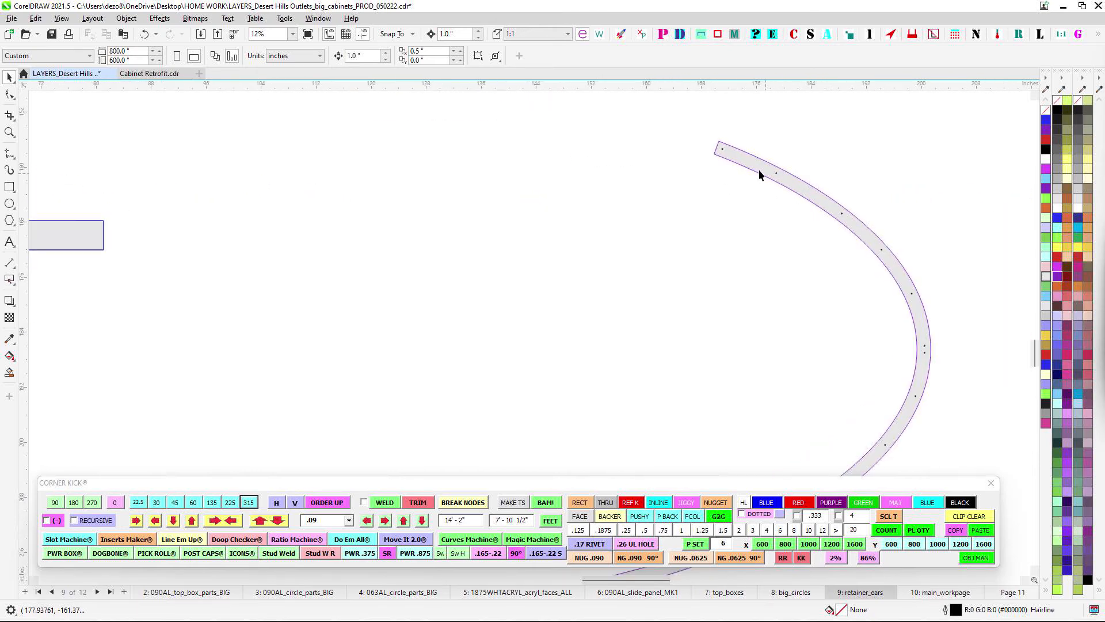
pyautogui.scroll(-1, 836, 215)
pyautogui.moveTo(719, 212); pyautogui.dragTo(557, 164)
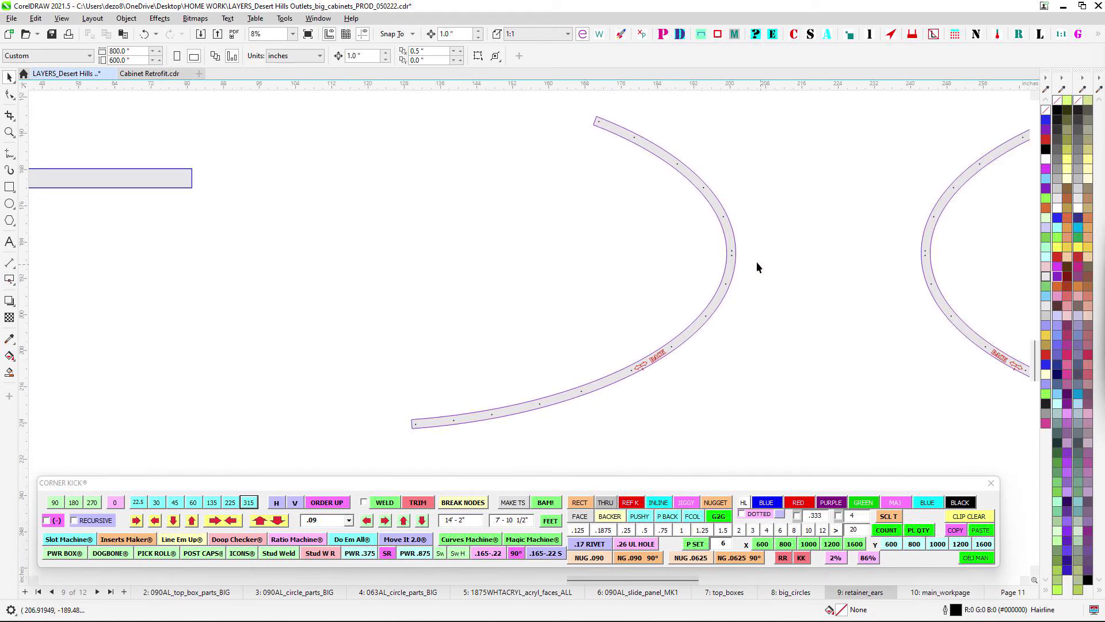
pyautogui.scroll(3, 748, 260)
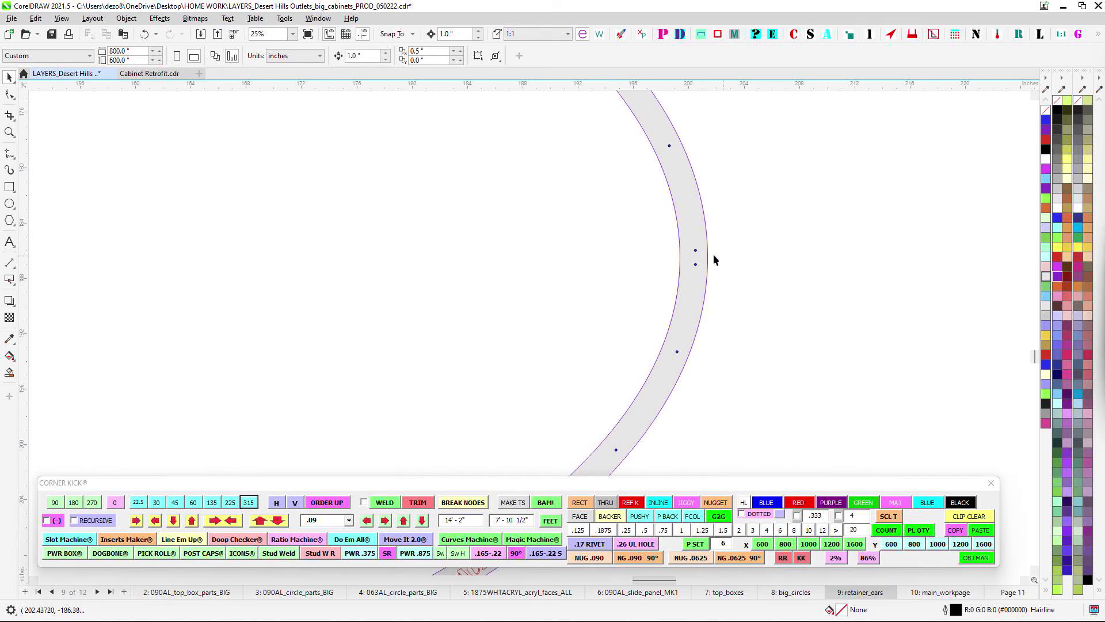
pyautogui.scroll(-3, 748, 270)
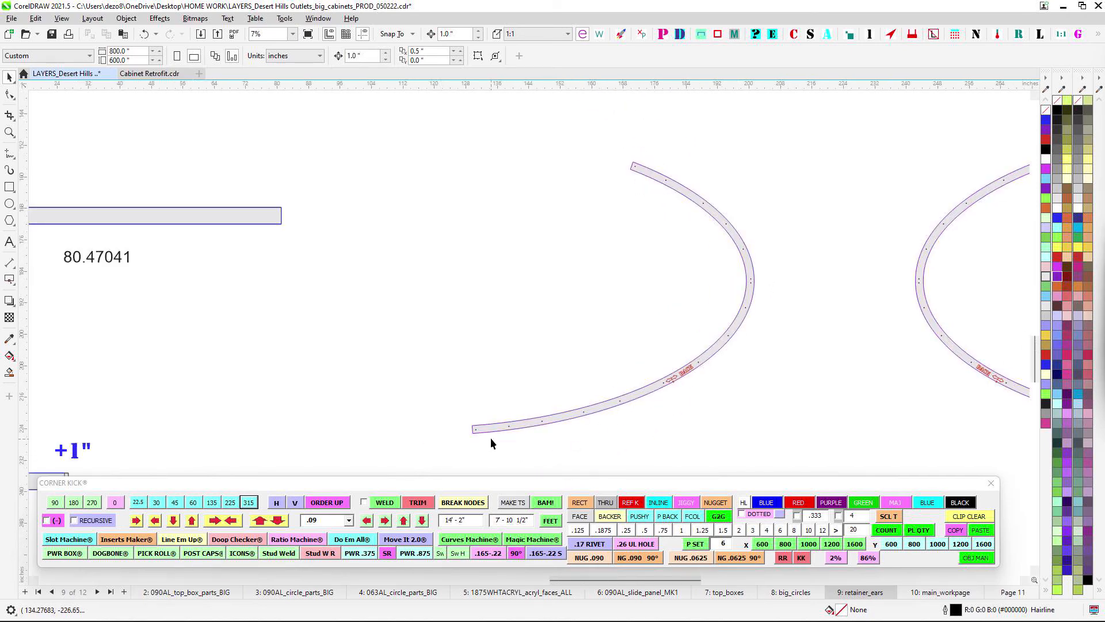
# - Select the second rivet hole from the upper end of the first purple ear to check its size
pyautogui.scroll(2, 490, 442)
pyautogui.moveTo(880, 184); pyautogui.dragTo(714, 341)
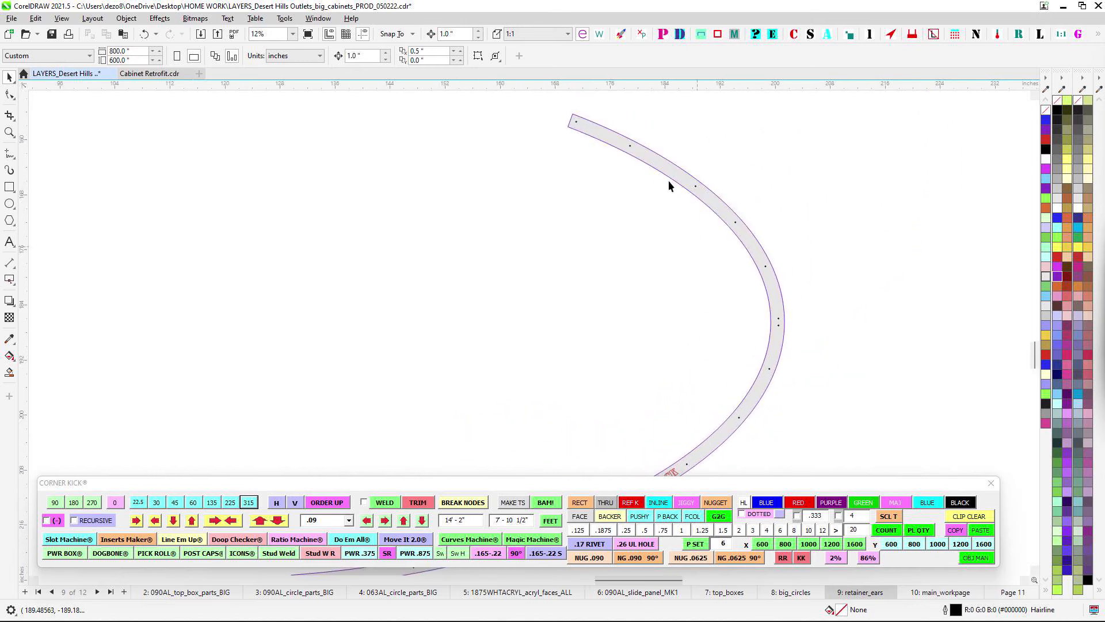
pyautogui.scroll(1, 593, 130)
pyautogui.click(569, 119)
pyautogui.moveTo(606, 107); pyautogui.dragTo(650, 175)
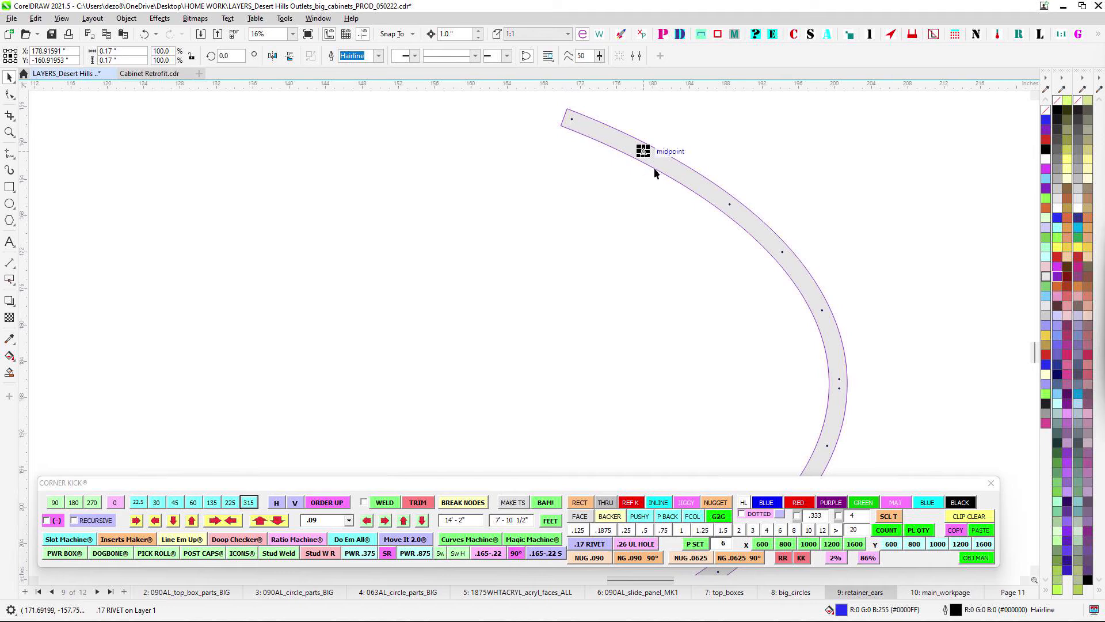
# - Follow the rivet hole spacing around the first purple ear to its lower end and review it beside its mirrored copy
pyautogui.scroll(-2, 630, 175)
pyautogui.moveTo(629, 205); pyautogui.dragTo(693, 183)
pyautogui.moveTo(677, 252); pyautogui.dragTo(647, 185)
pyautogui.scroll(2, 782, 212)
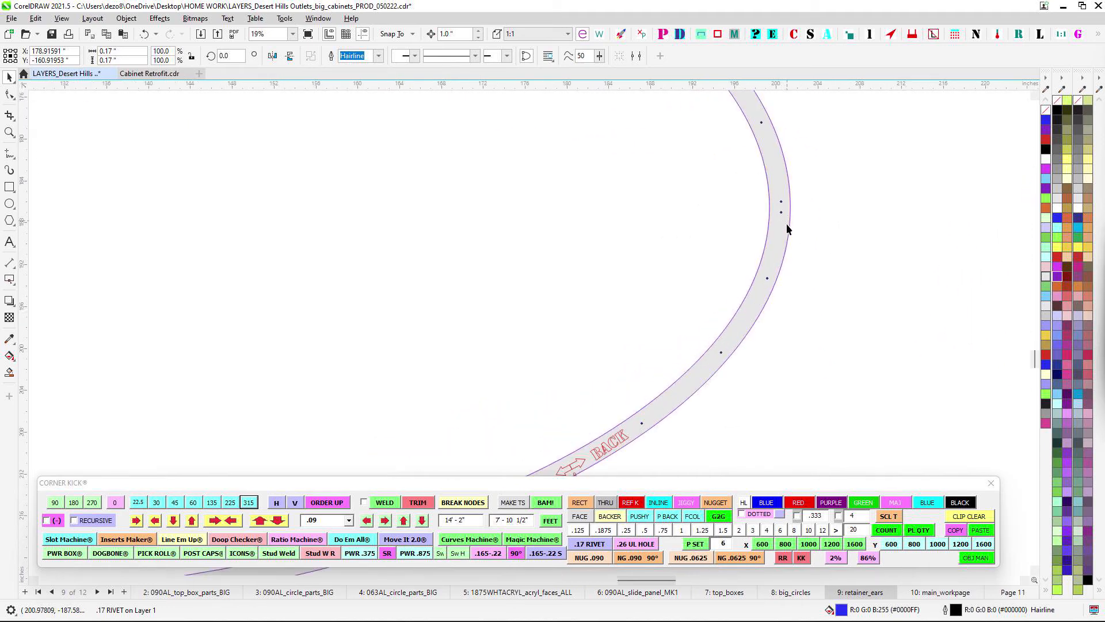
pyautogui.scroll(-3, 786, 224)
pyautogui.scroll(4, 614, 350)
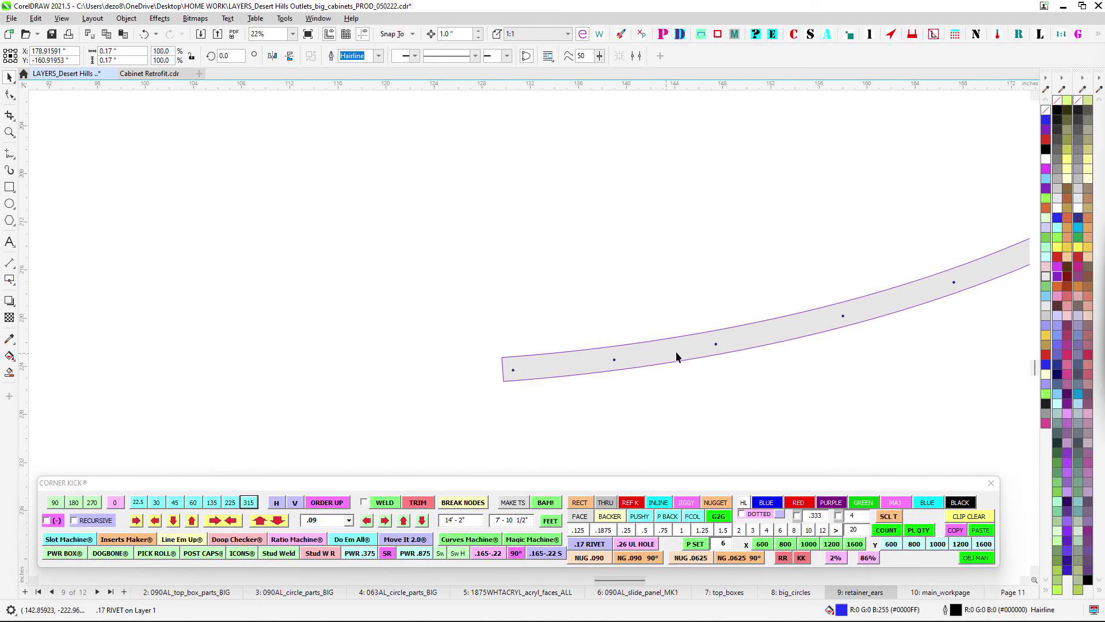
pyautogui.scroll(-4, 699, 344)
pyautogui.scroll(2, 816, 181)
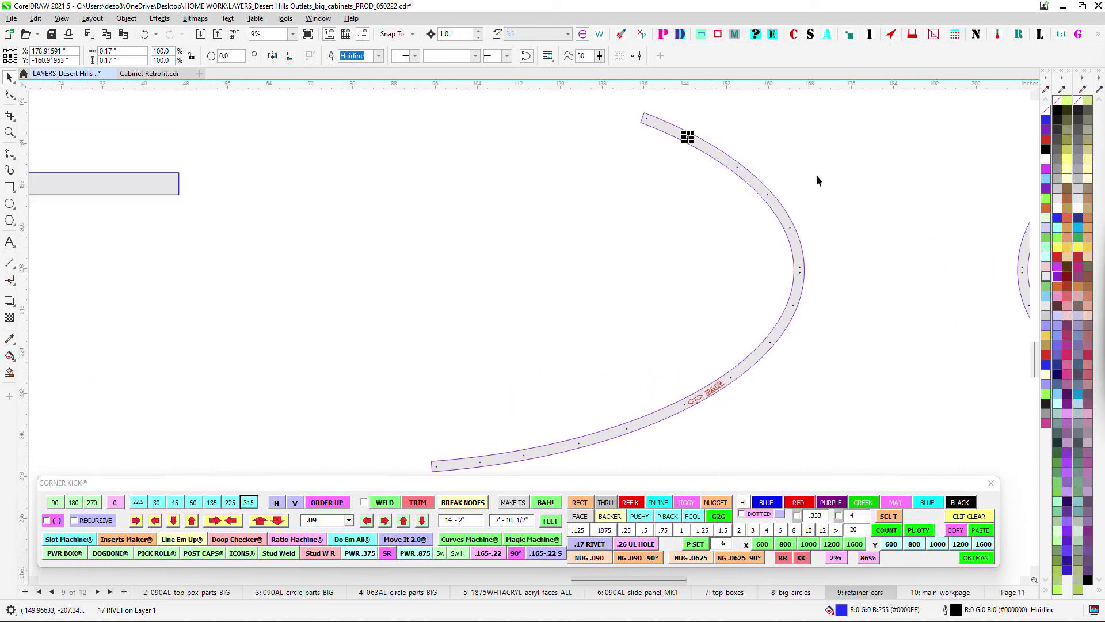
pyautogui.scroll(-3, 728, 213)
pyautogui.scroll(1, 602, 198)
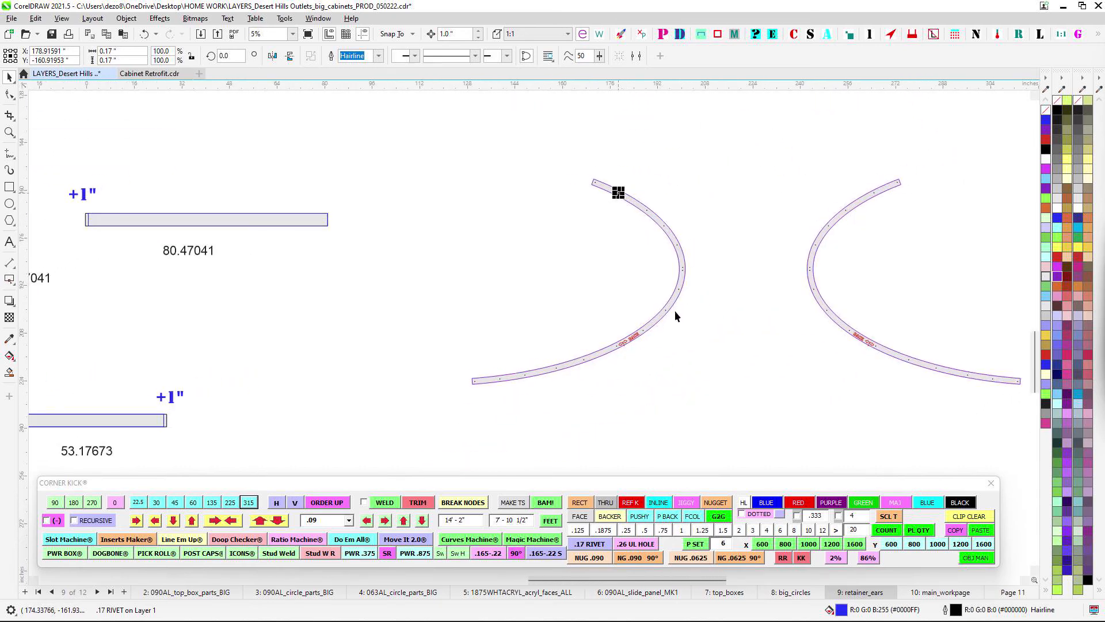
pyautogui.scroll(-3, 576, 316)
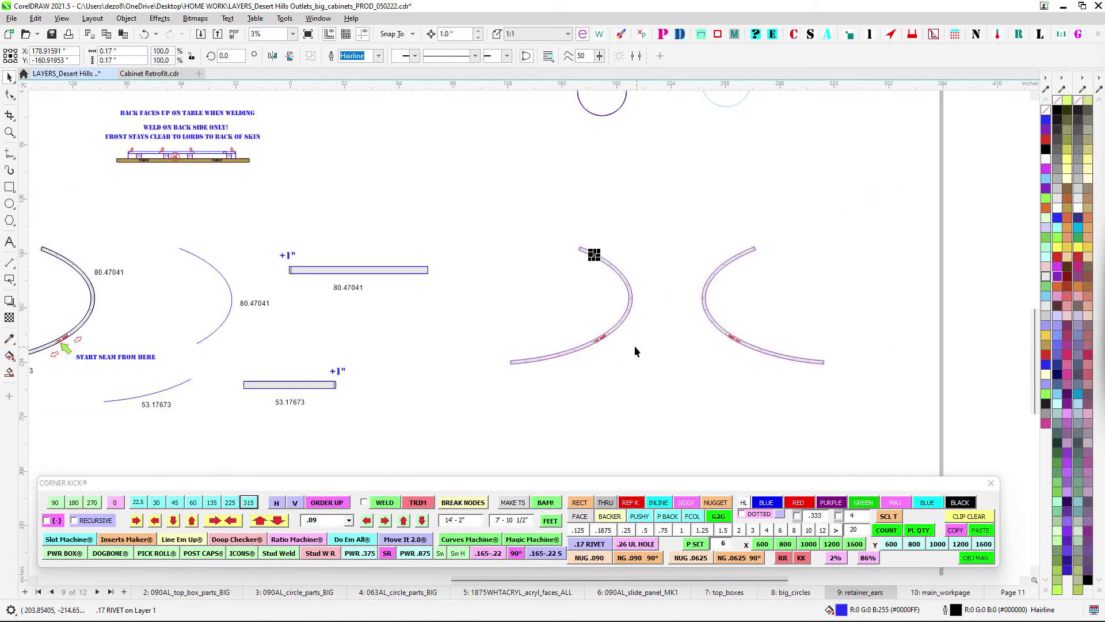
pyautogui.scroll(1, 548, 248)
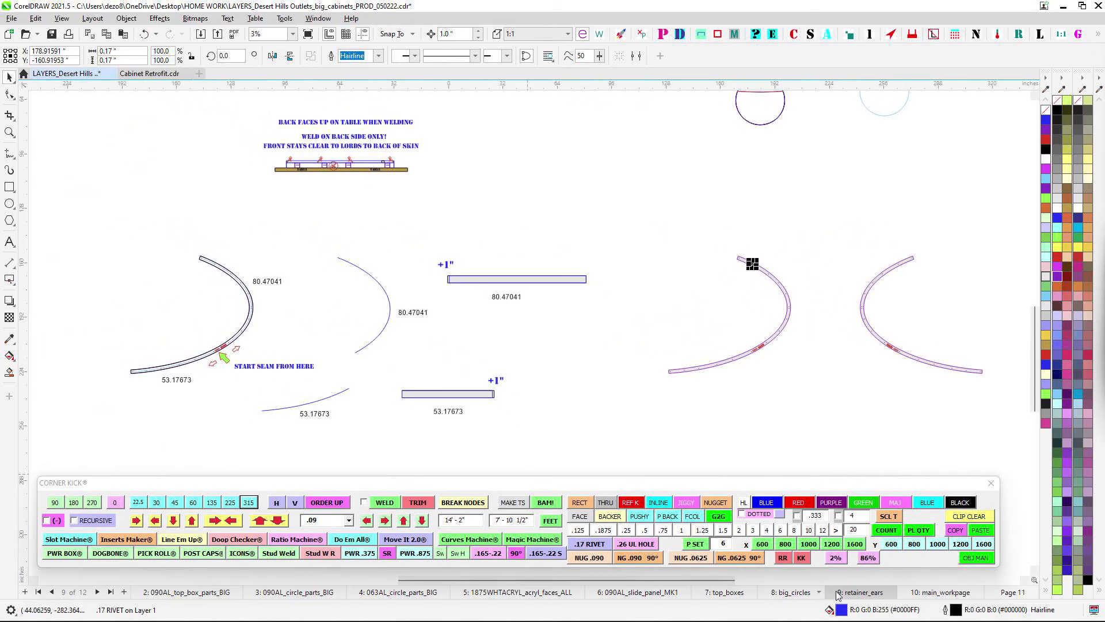
# - Open main_workpage and examine the retainer ear in place on the elliptical cabinet frame, including its upper end
pyautogui.click(929, 597)
pyautogui.scroll(3, 587, 387)
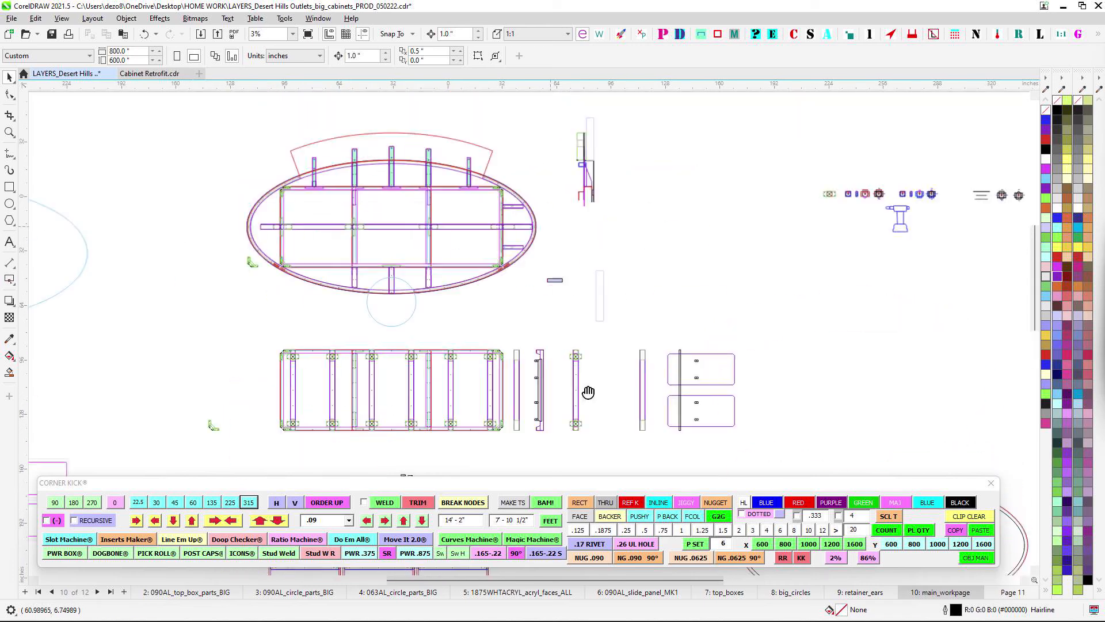
pyautogui.scroll(2, 486, 193)
pyautogui.scroll(2, 481, 197)
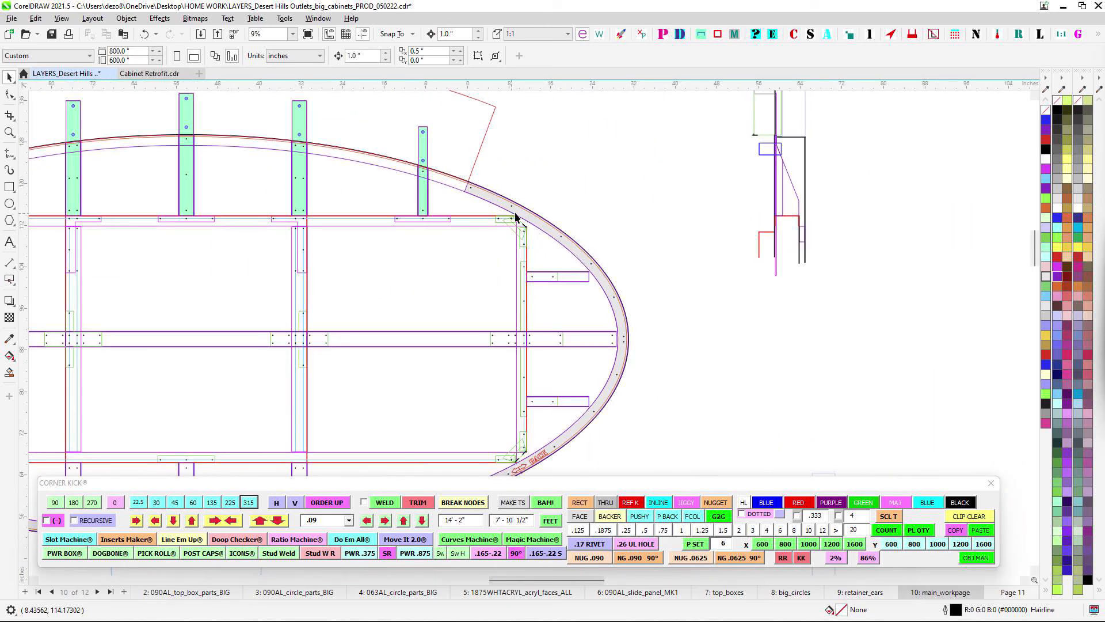
pyautogui.moveTo(559, 451); pyautogui.dragTo(632, 398)
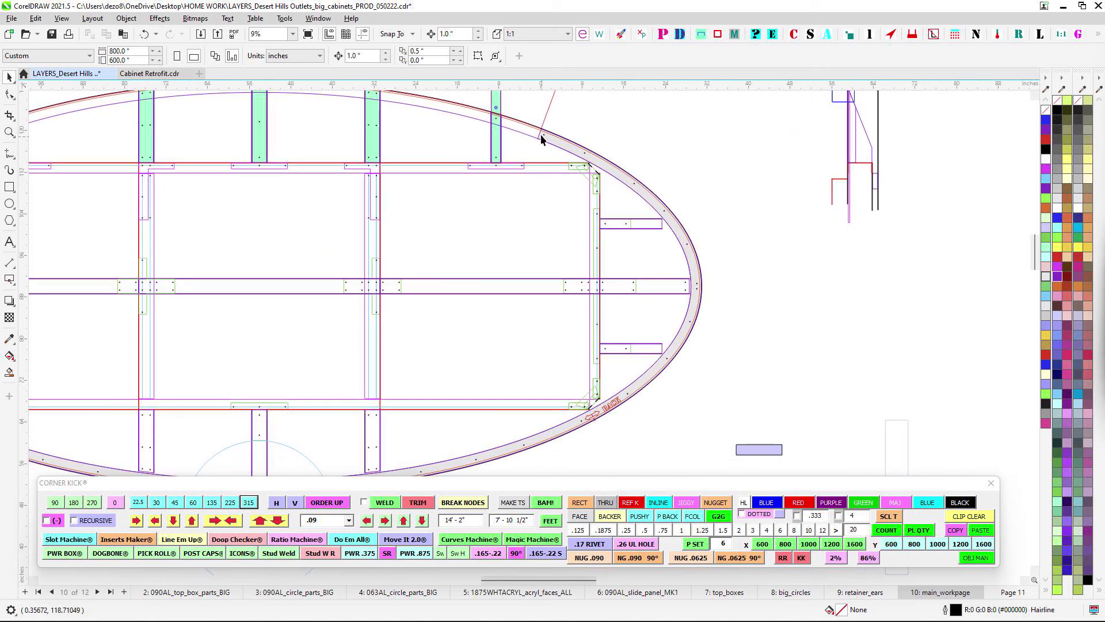
pyautogui.scroll(4, 640, 401)
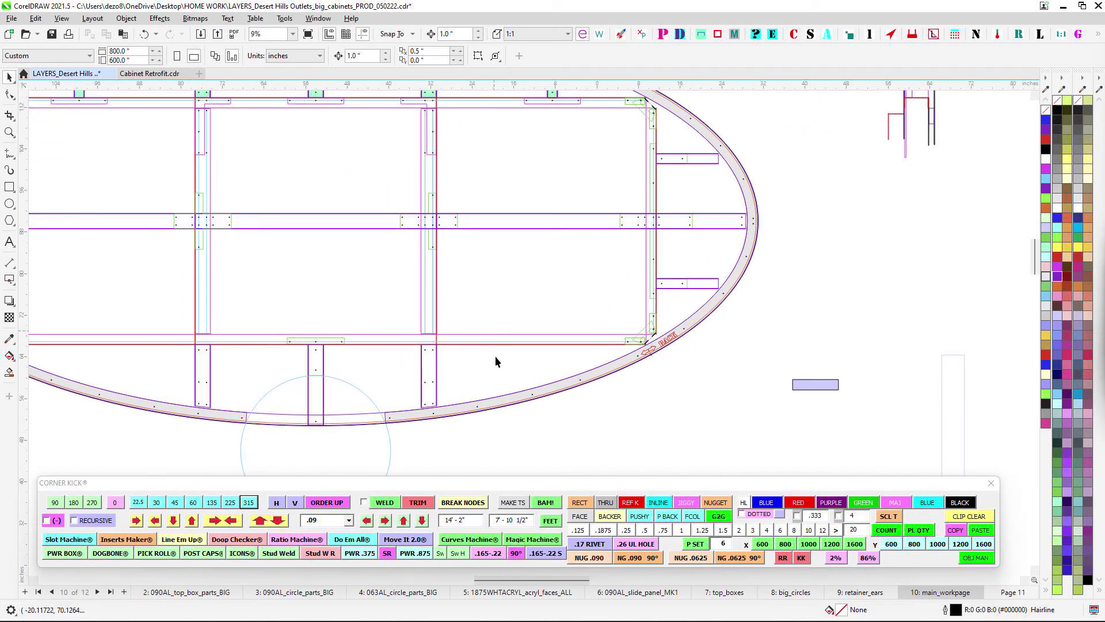
# - Follow the rivet holes along the fitted retainer ear from its lower end around to its upper curve
pyautogui.scroll(2, 402, 440)
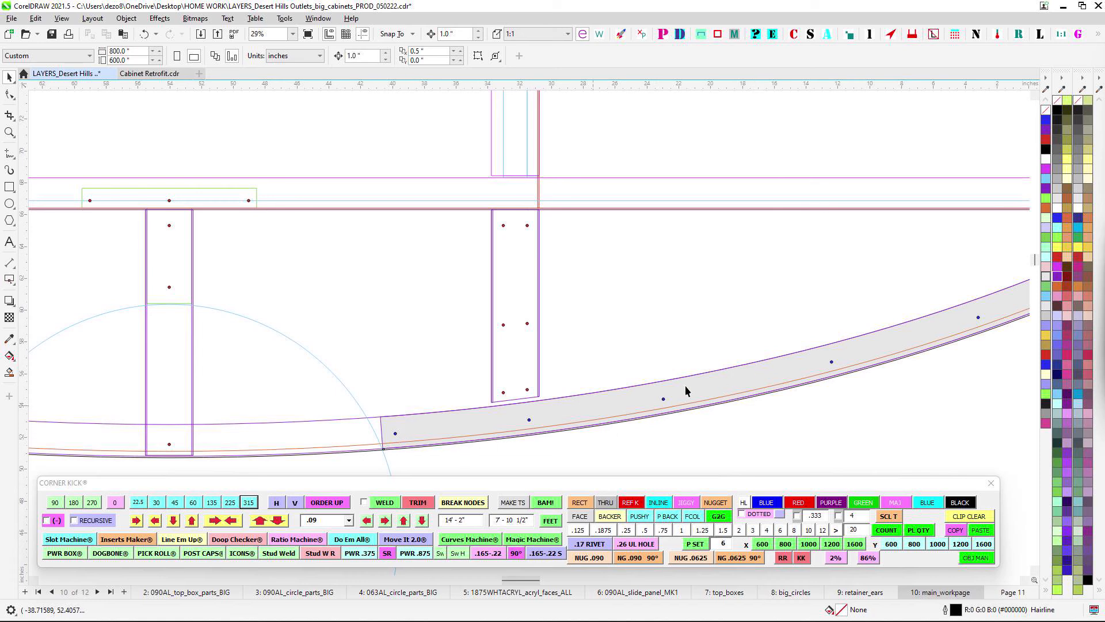
pyautogui.scroll(-2, 574, 406)
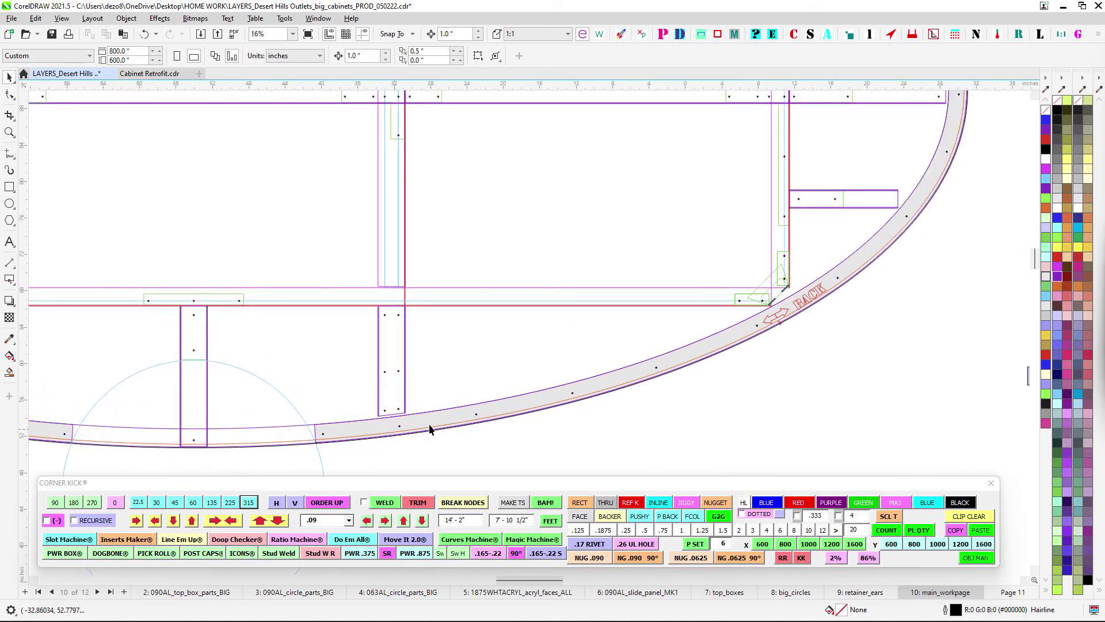
pyautogui.scroll(2, 966, 115)
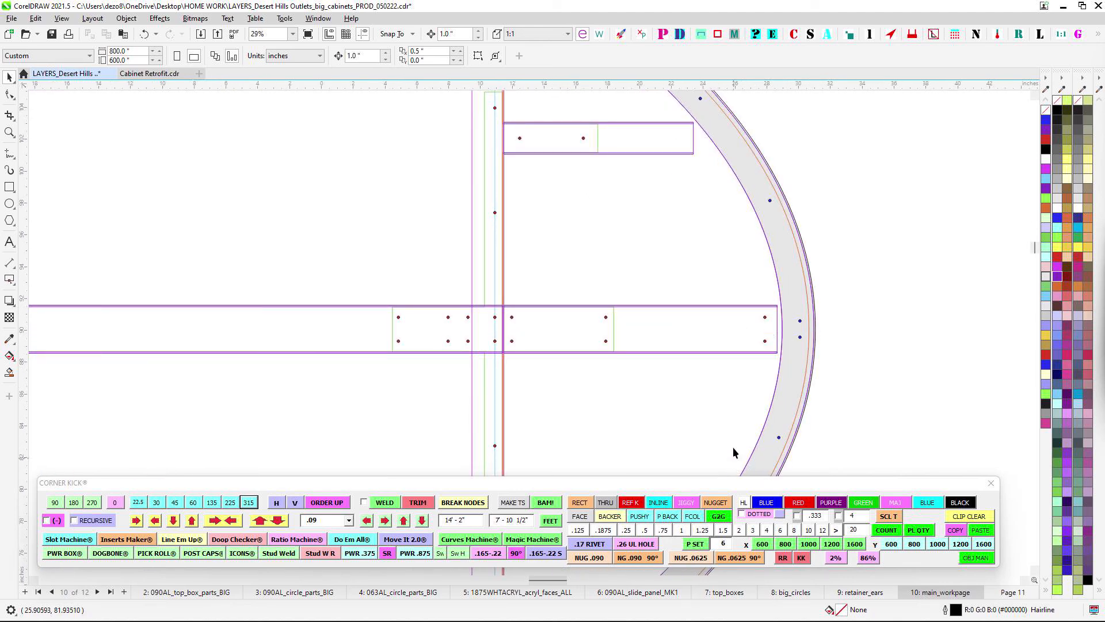
pyautogui.scroll(3, 681, 374)
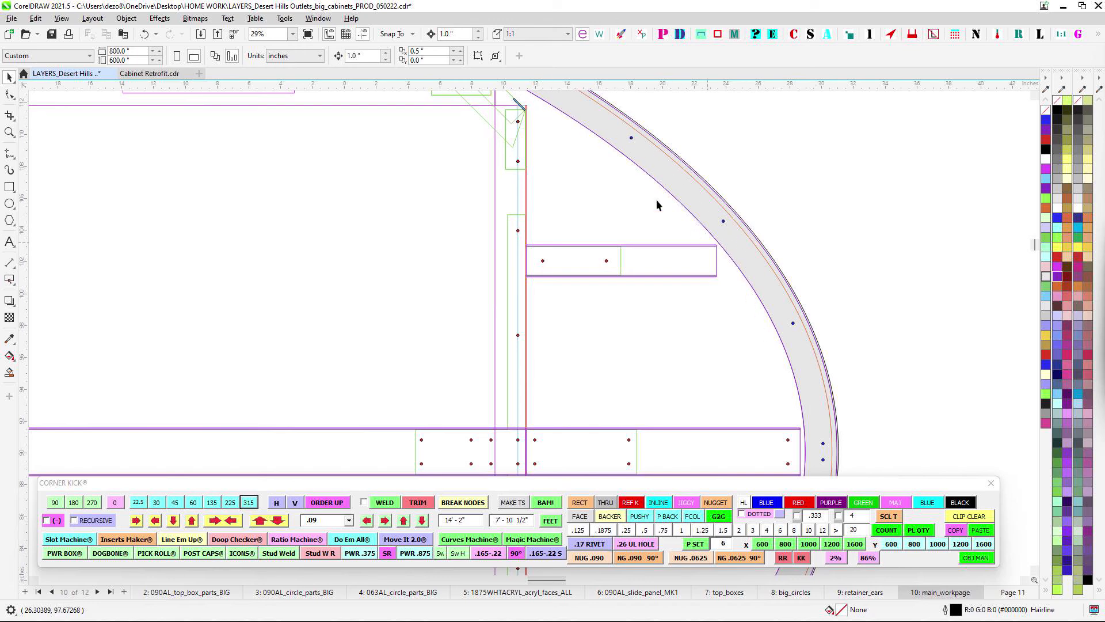
pyautogui.moveTo(779, 366); pyautogui.dragTo(639, 329)
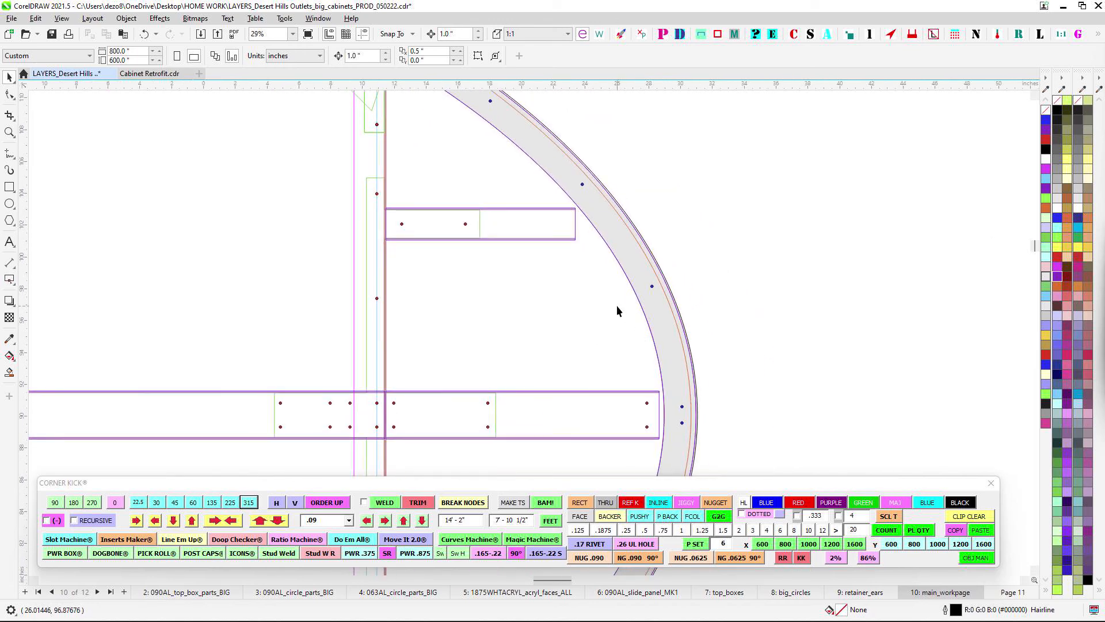
# - Compare the paired rivet holes at the ear's widest point with the end of the frame's horizontal crossbar
pyautogui.scroll(-3, 616, 305)
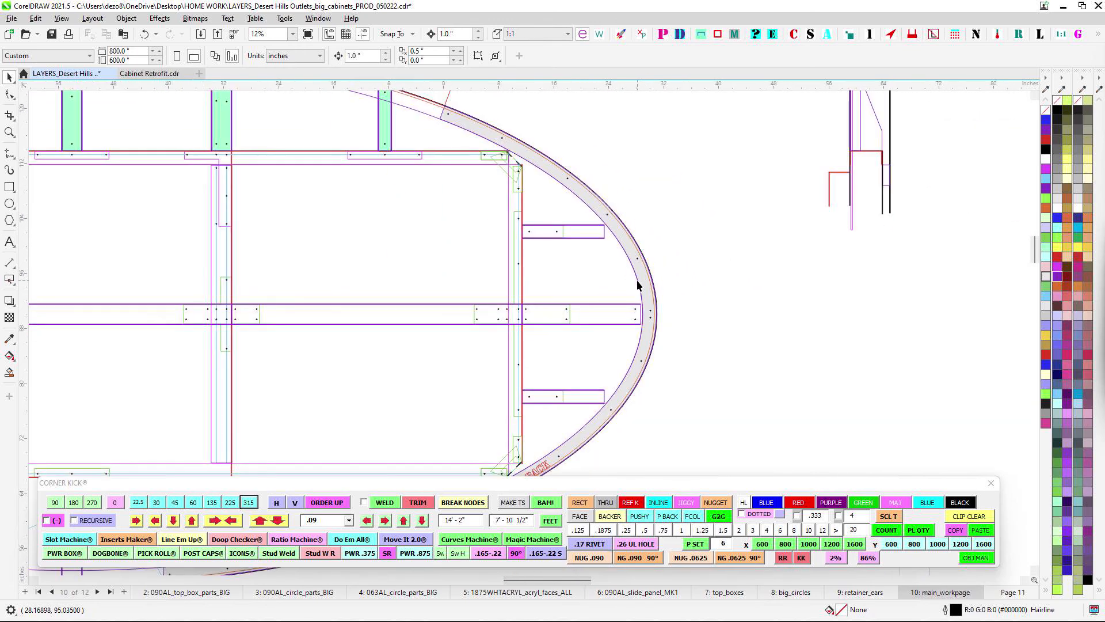
pyautogui.scroll(3, 637, 283)
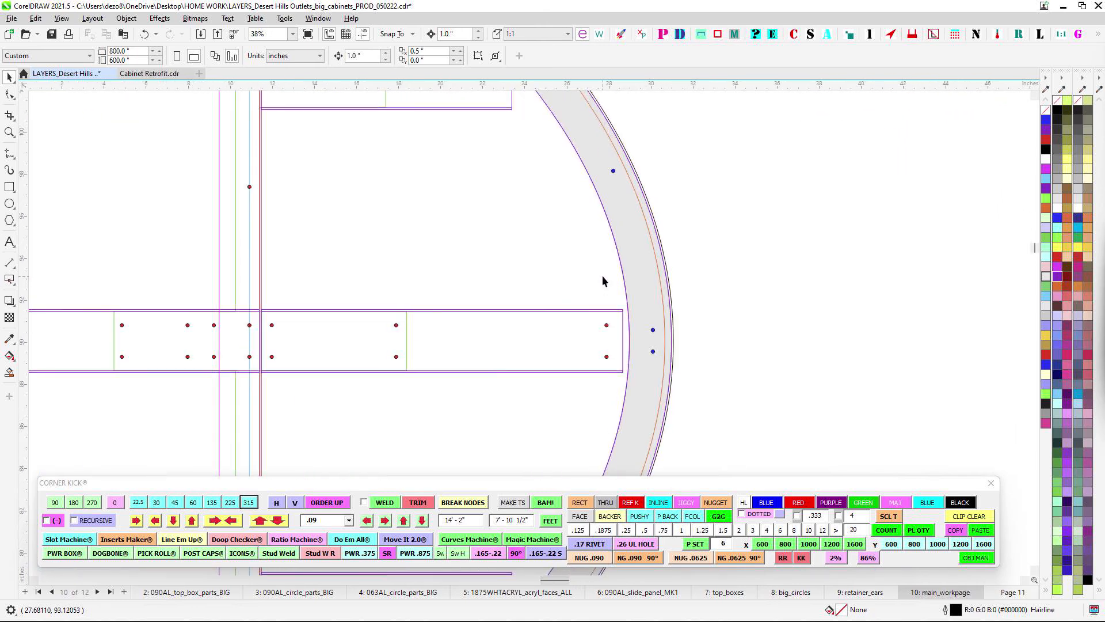
pyautogui.scroll(-3, 615, 322)
# - Examine the BACK mark, double arrow and small slot at the retainer ear's outer edge near the frame corner
pyautogui.scroll(4, 588, 327)
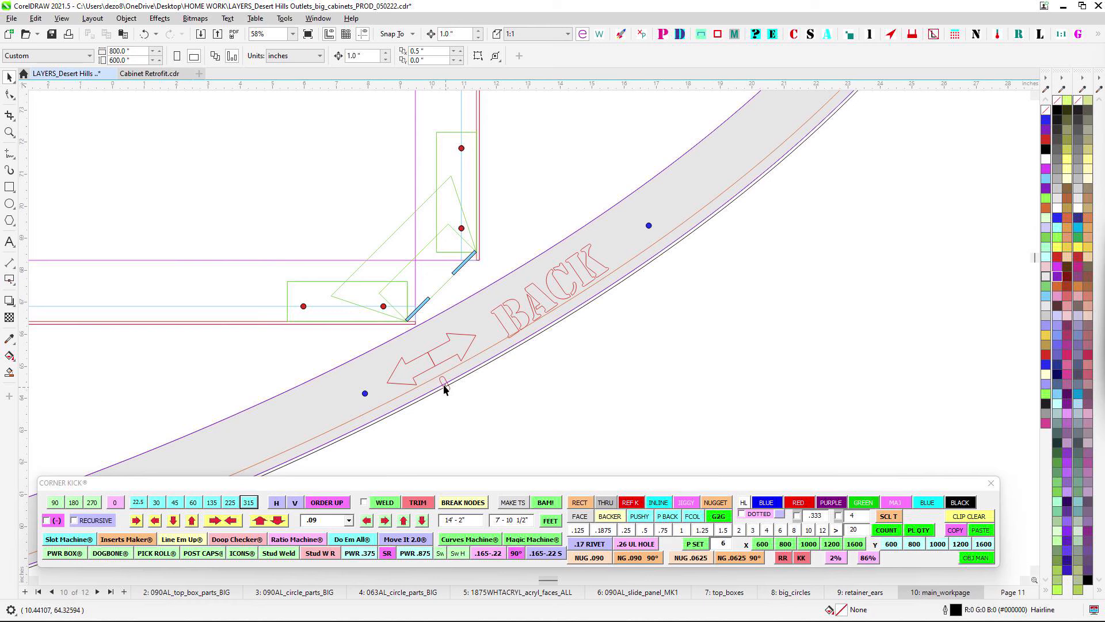
pyautogui.scroll(3, 452, 379)
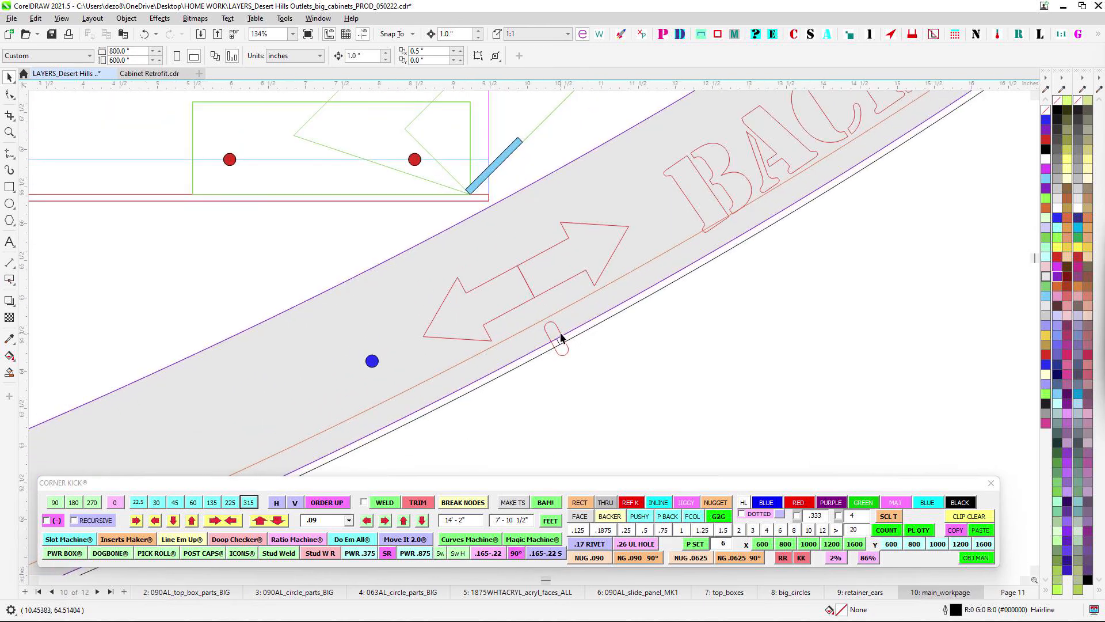
pyautogui.scroll(-3, 541, 348)
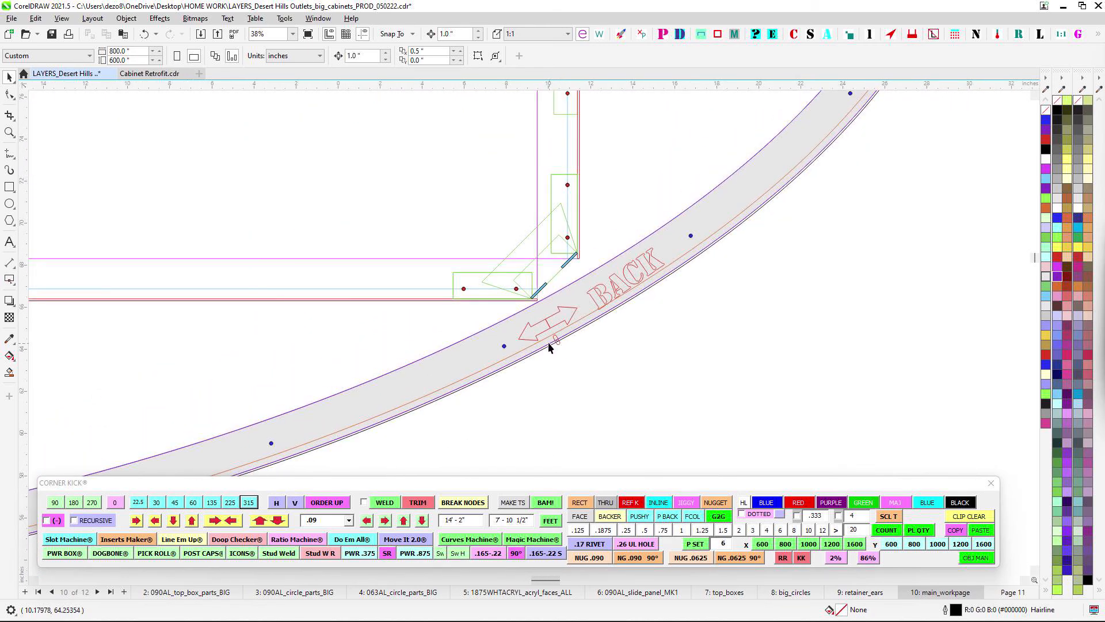
pyautogui.scroll(2, 550, 340)
pyautogui.scroll(1, 548, 345)
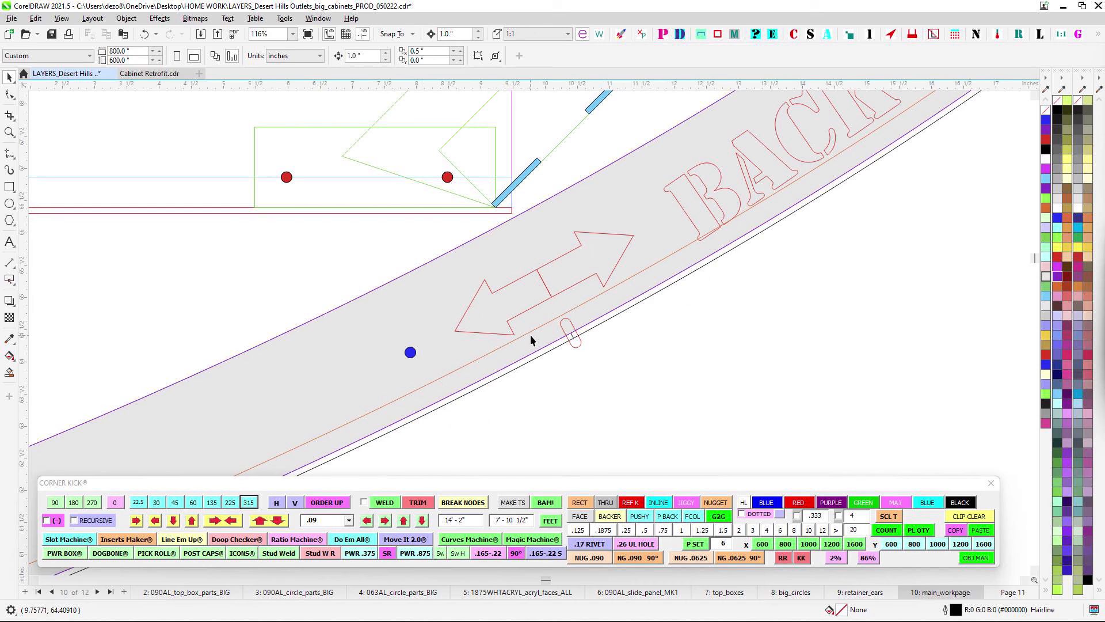
pyautogui.scroll(-2, 539, 250)
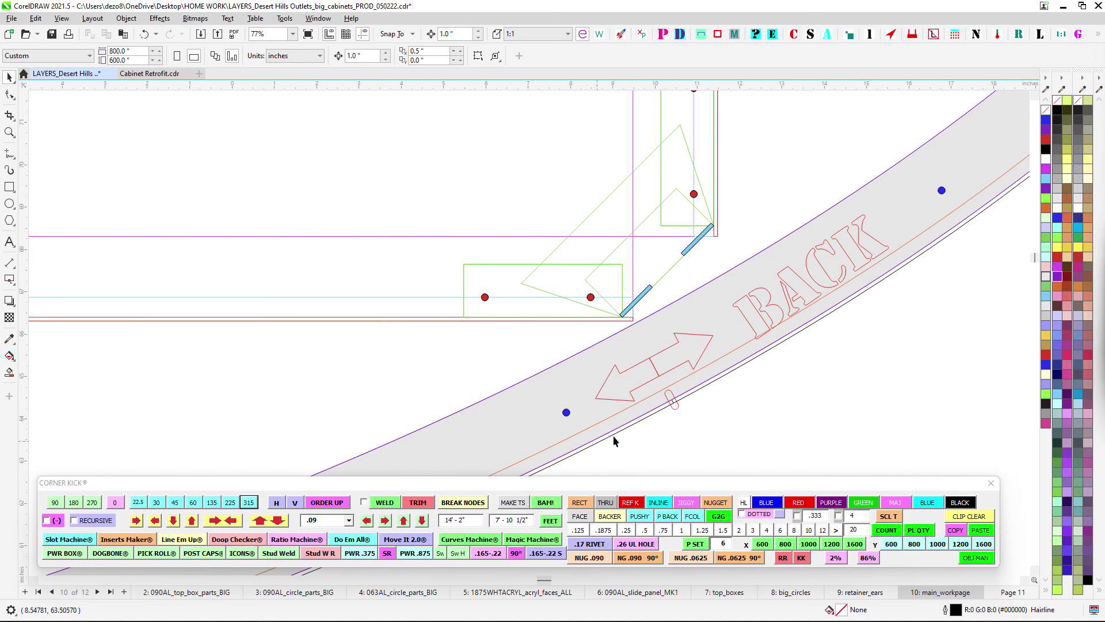
pyautogui.scroll(3, 613, 435)
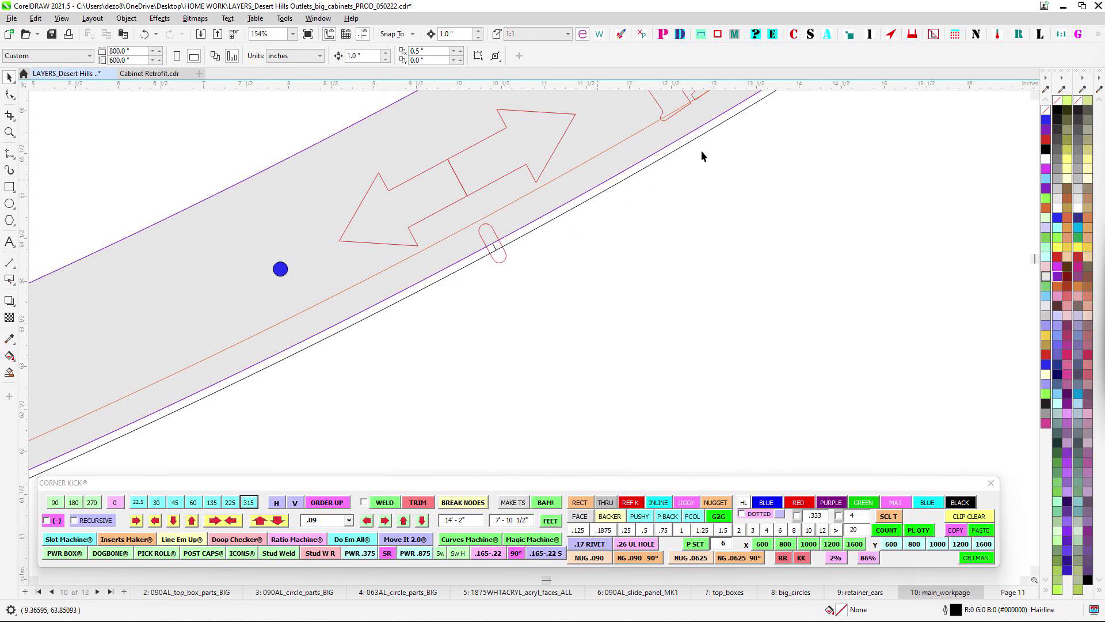
# - Review the whole elliptical cabinet frame and the BALENCIAGA panel layouts elsewhere on main_workpage
pyautogui.scroll(-8, 690, 239)
pyautogui.scroll(-1, 512, 369)
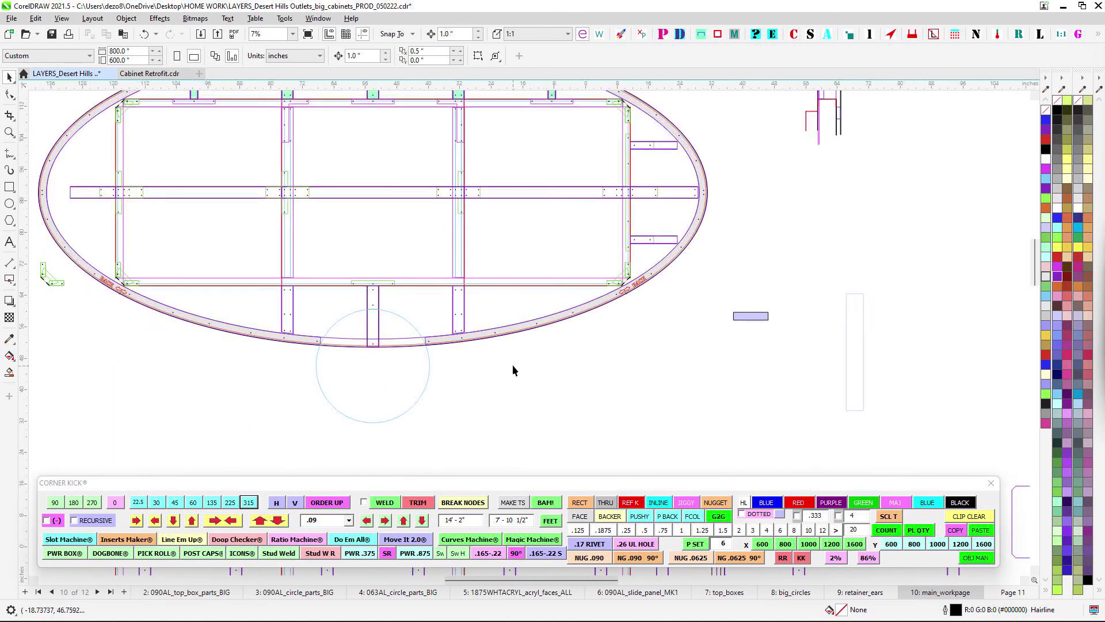
pyautogui.scroll(-1, 514, 370)
pyautogui.scroll(-2, 563, 353)
pyautogui.moveTo(564, 353); pyautogui.dragTo(583, 459)
pyautogui.scroll(1, 367, 249)
pyautogui.moveTo(385, 246); pyautogui.dragTo(678, 420)
pyautogui.moveTo(576, 230); pyautogui.dragTo(441, 148)
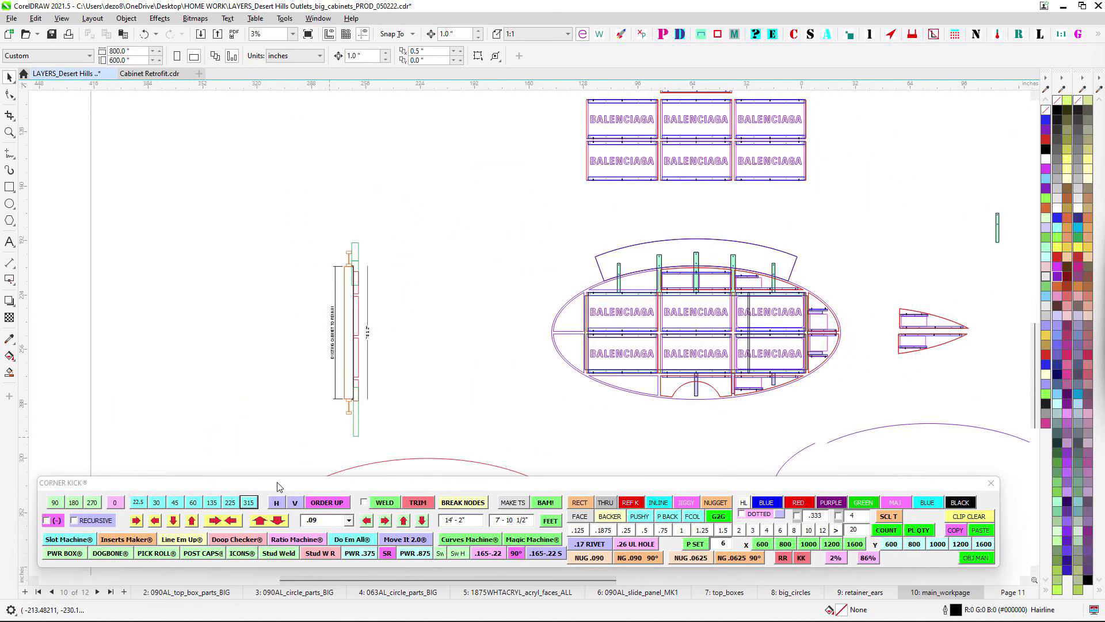
# - Open the top_boxes page and review the arched top box parts, welding notes and 1ST and 2ND assembly views
pyautogui.click(722, 593)
pyautogui.scroll(-1, 576, 278)
pyautogui.moveTo(575, 279)
pyautogui.mouseDown()
pyautogui.moveTo(503, 257)
pyautogui.moveTo(435, 254)
pyautogui.mouseUp()
pyautogui.moveTo(618, 218); pyautogui.dragTo(635, 320)
pyautogui.scroll(1, 443, 167)
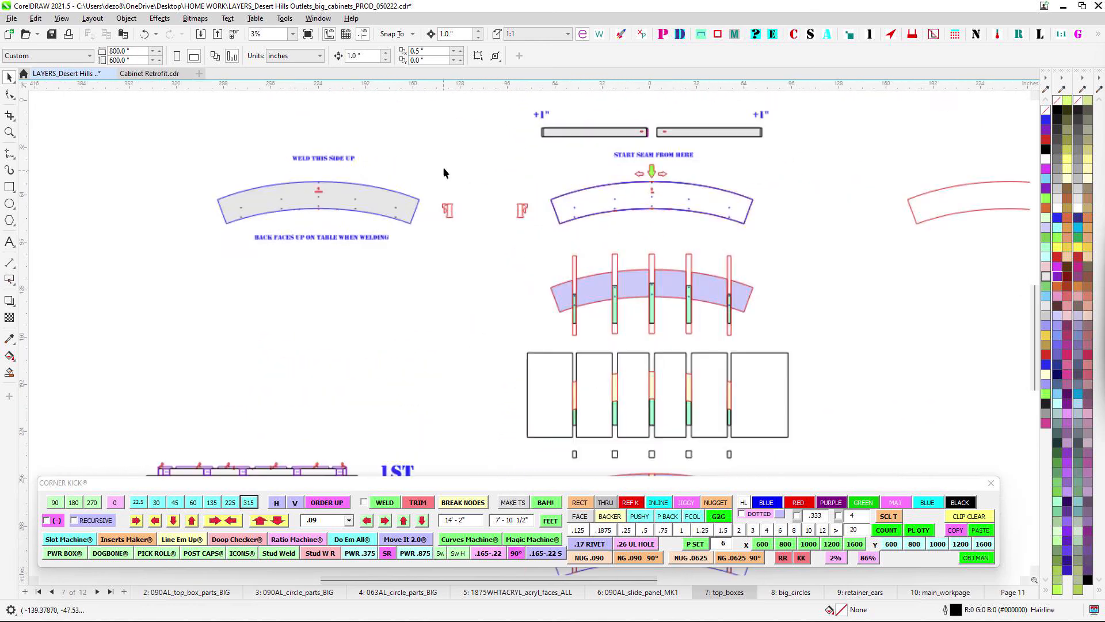
pyautogui.scroll(-1, 454, 167)
pyautogui.moveTo(460, 176)
pyautogui.mouseDown()
pyautogui.moveTo(459, 265)
pyautogui.moveTo(431, 217)
pyautogui.mouseUp()
pyautogui.moveTo(755, 334); pyautogui.dragTo(707, 252)
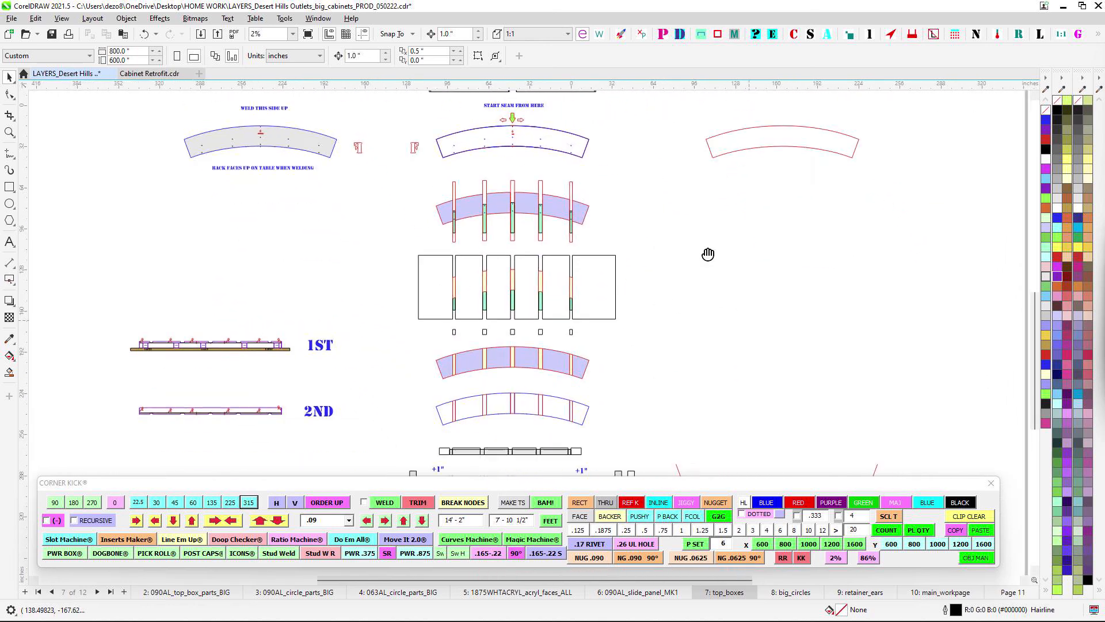
# - Return to main_workpage and look over the elliptical BALENCIAGA layout and its surrounding parts
pyautogui.moveTo(634, 346); pyautogui.dragTo(788, 219)
pyautogui.moveTo(846, 301); pyautogui.dragTo(856, 362)
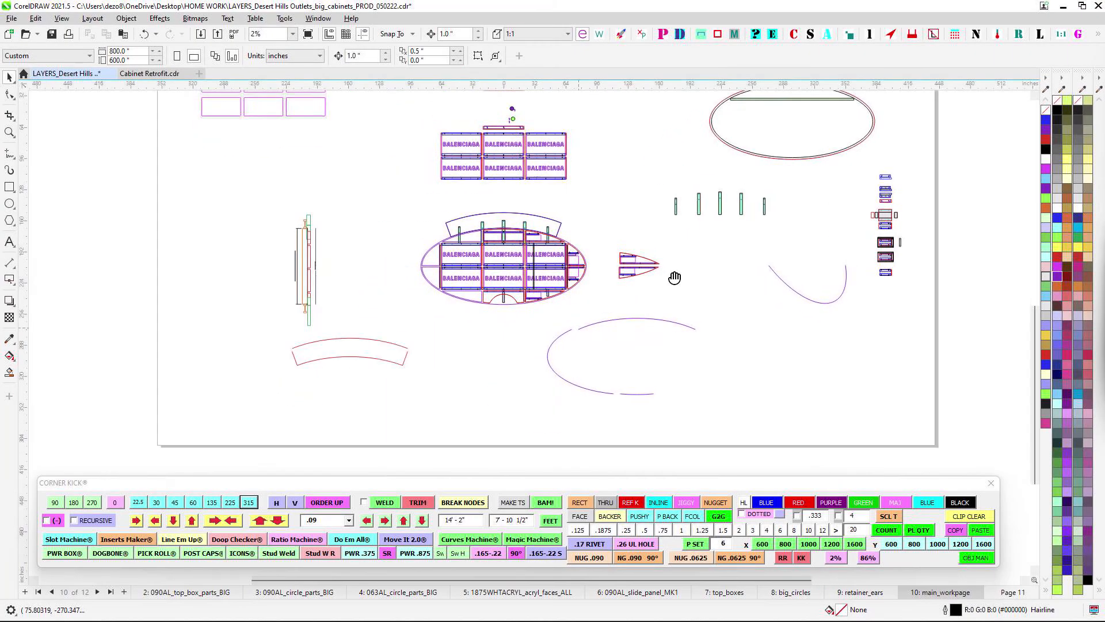